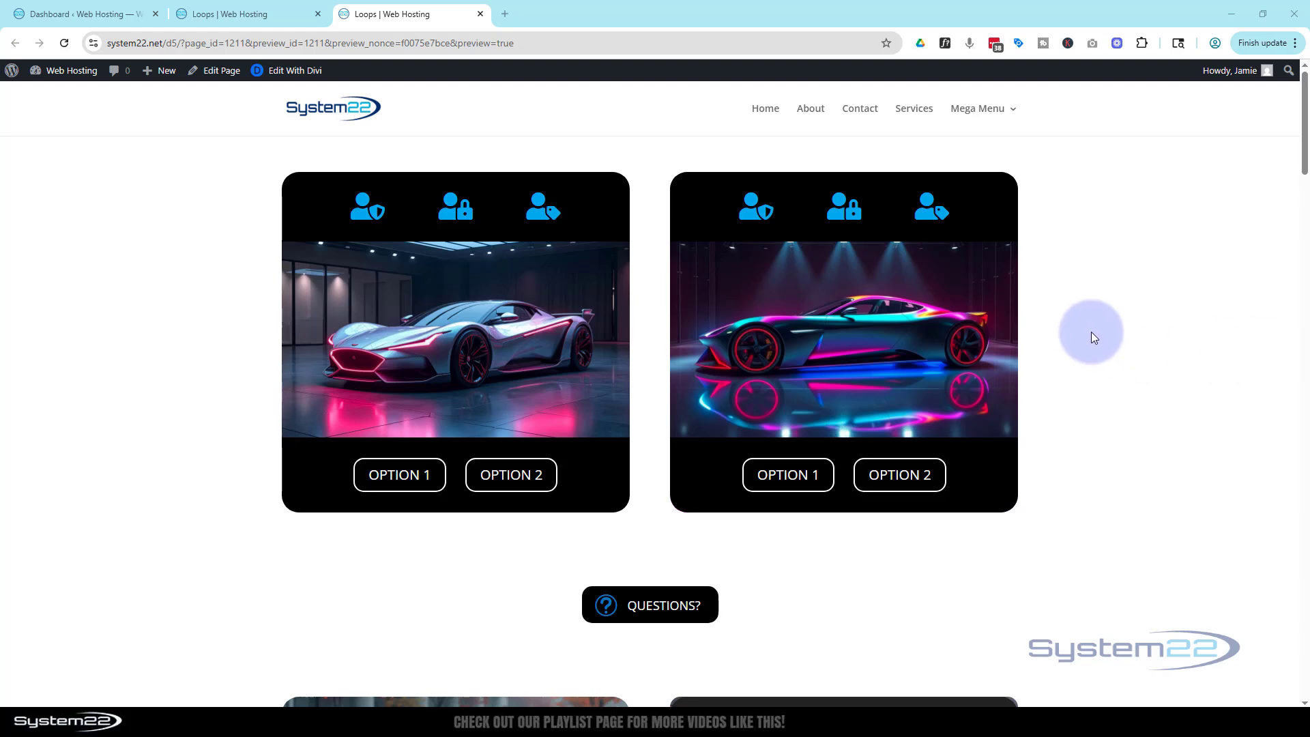
- Preview the Questions? button's contact form popup, trying its name, email, message and submit controls before closing it
scroll(1099, 335, down, 2)
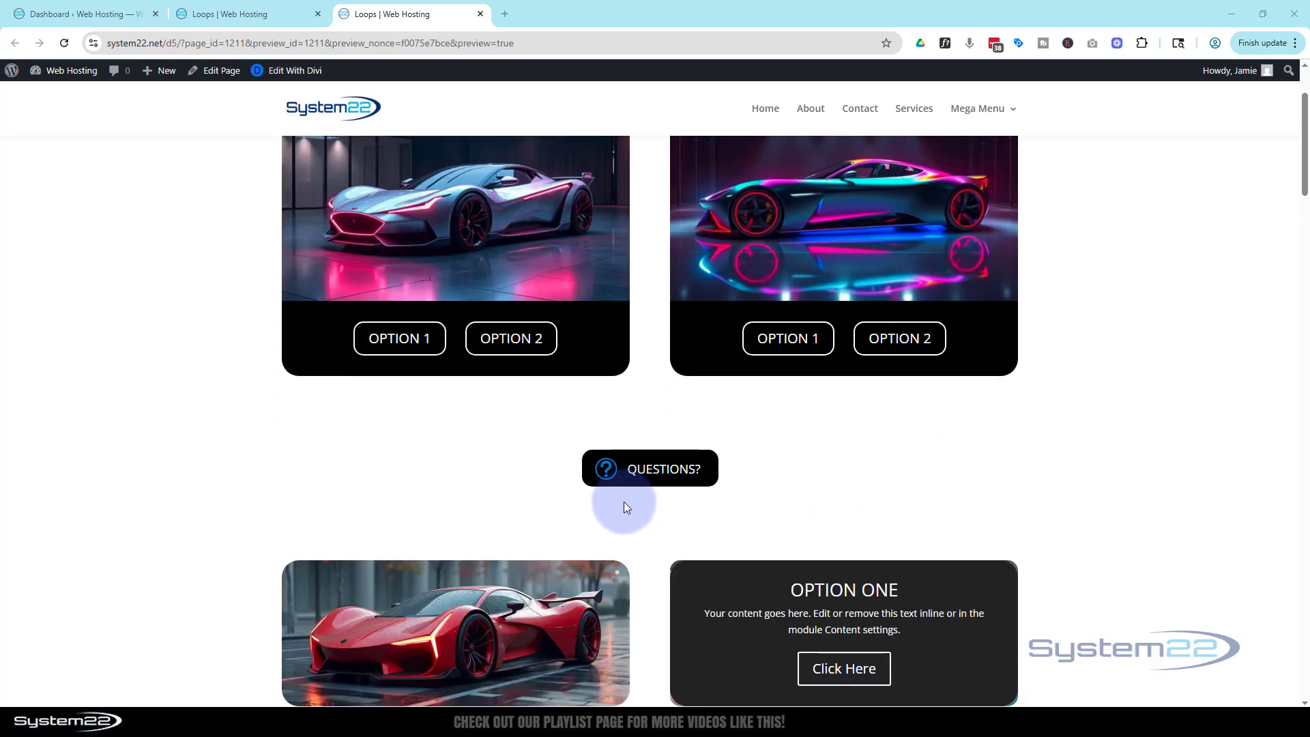
click(623, 479)
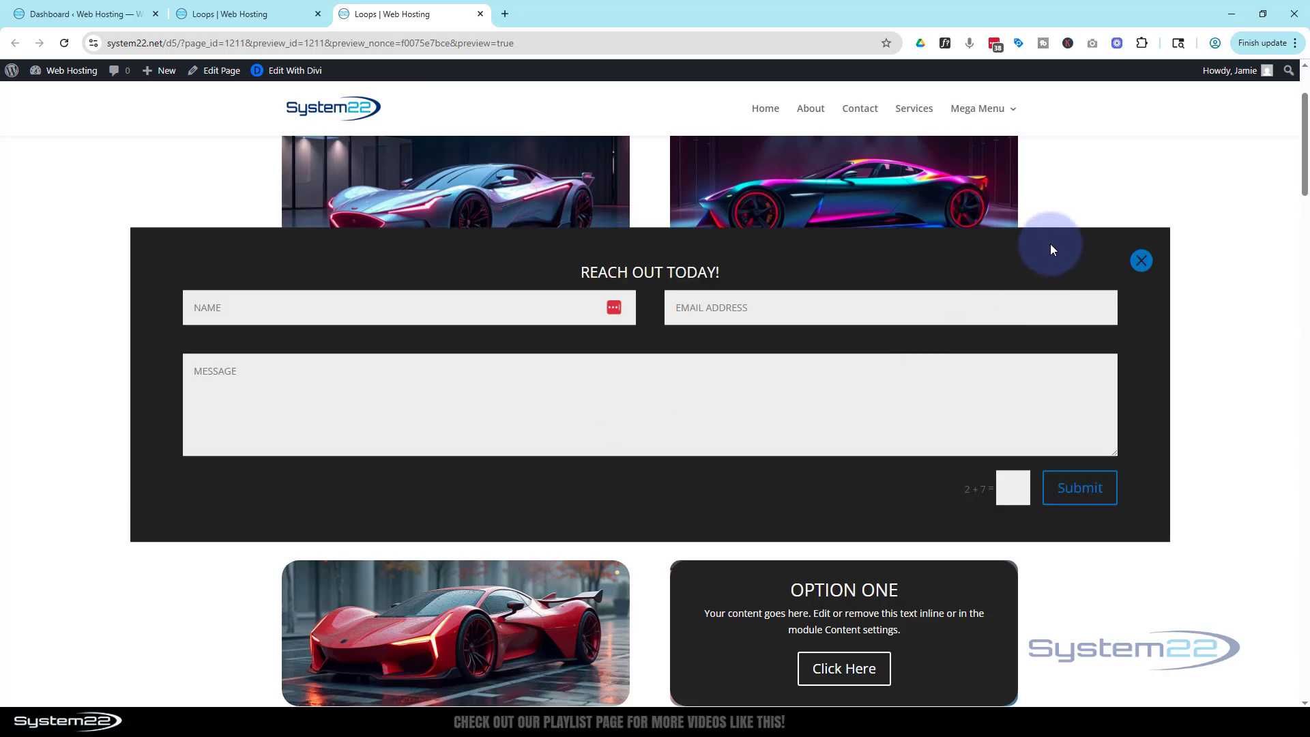
click(1142, 260)
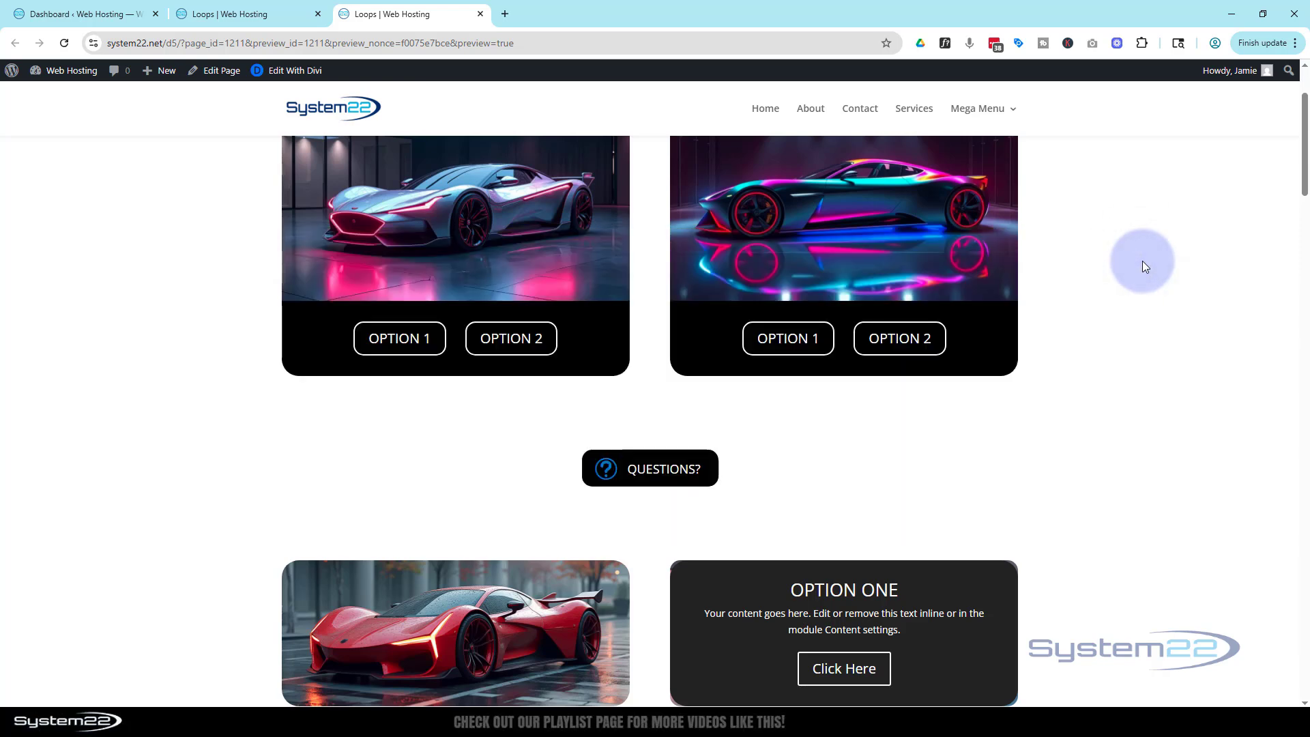
click(655, 475)
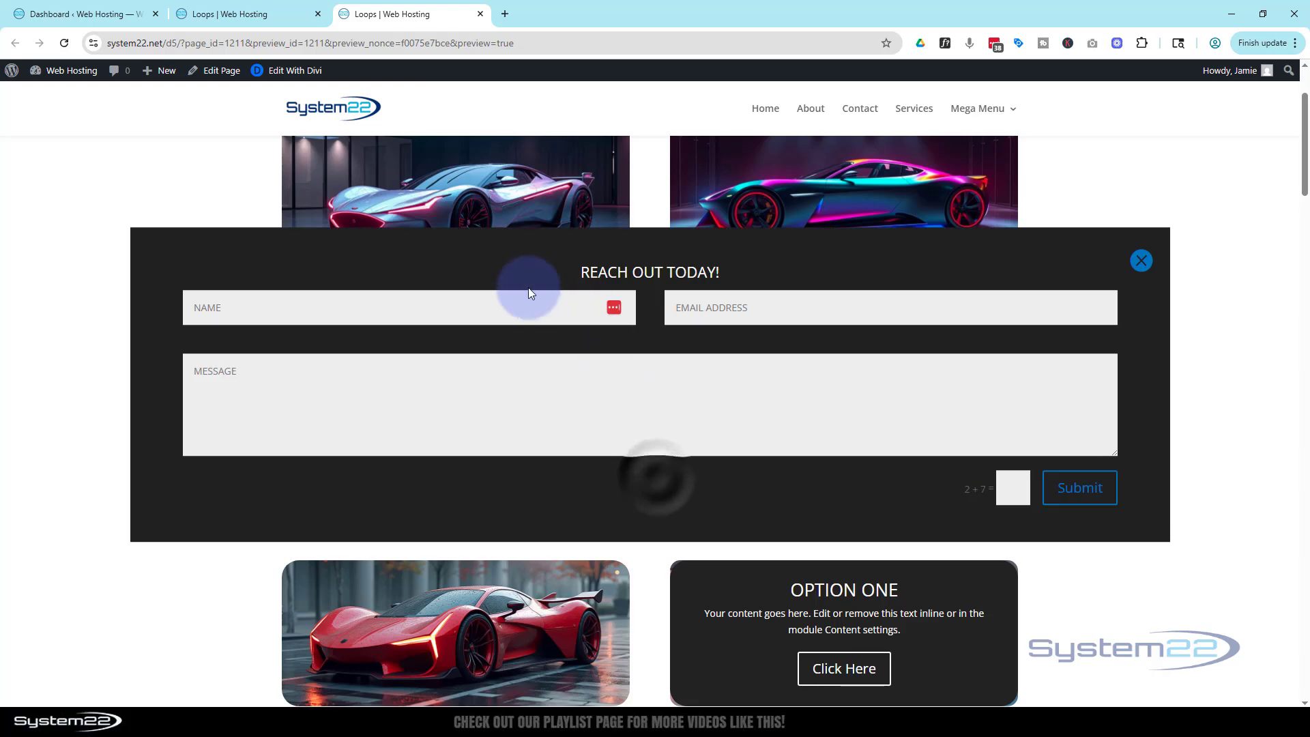
click(526, 301)
click(706, 304)
click(731, 415)
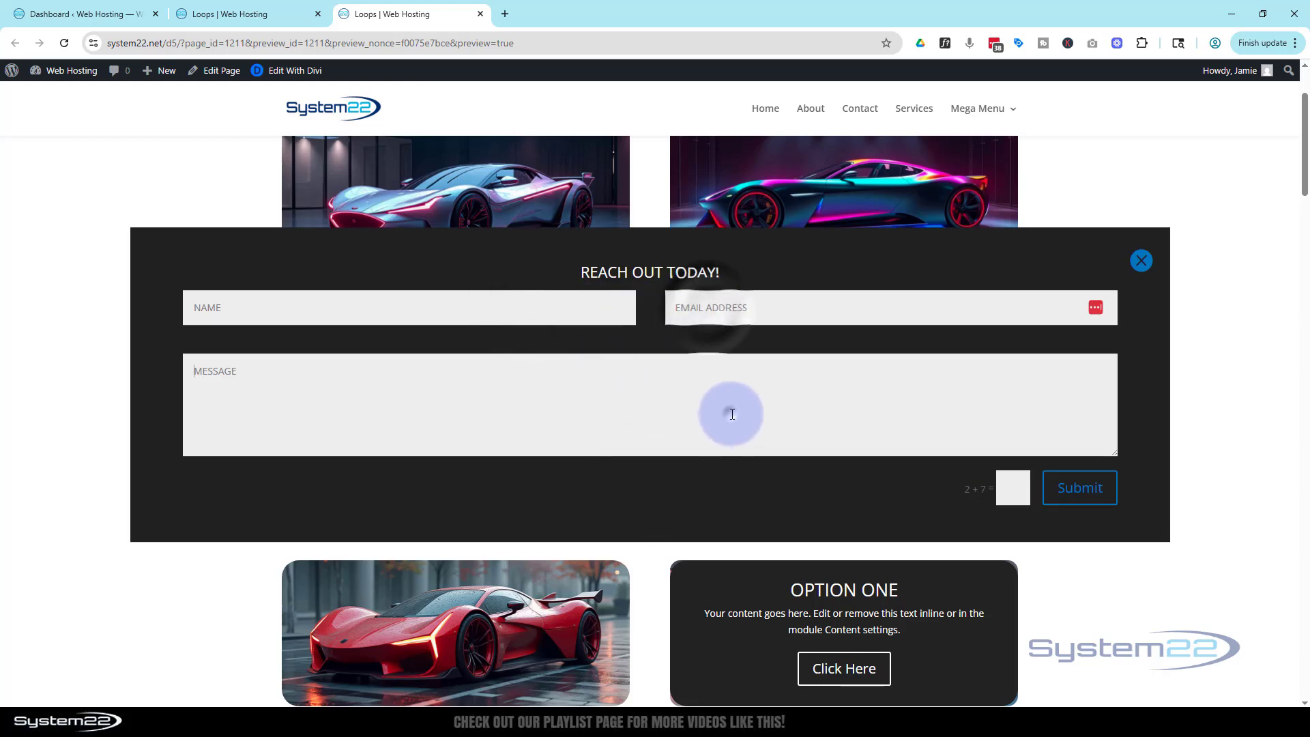
click(1087, 491)
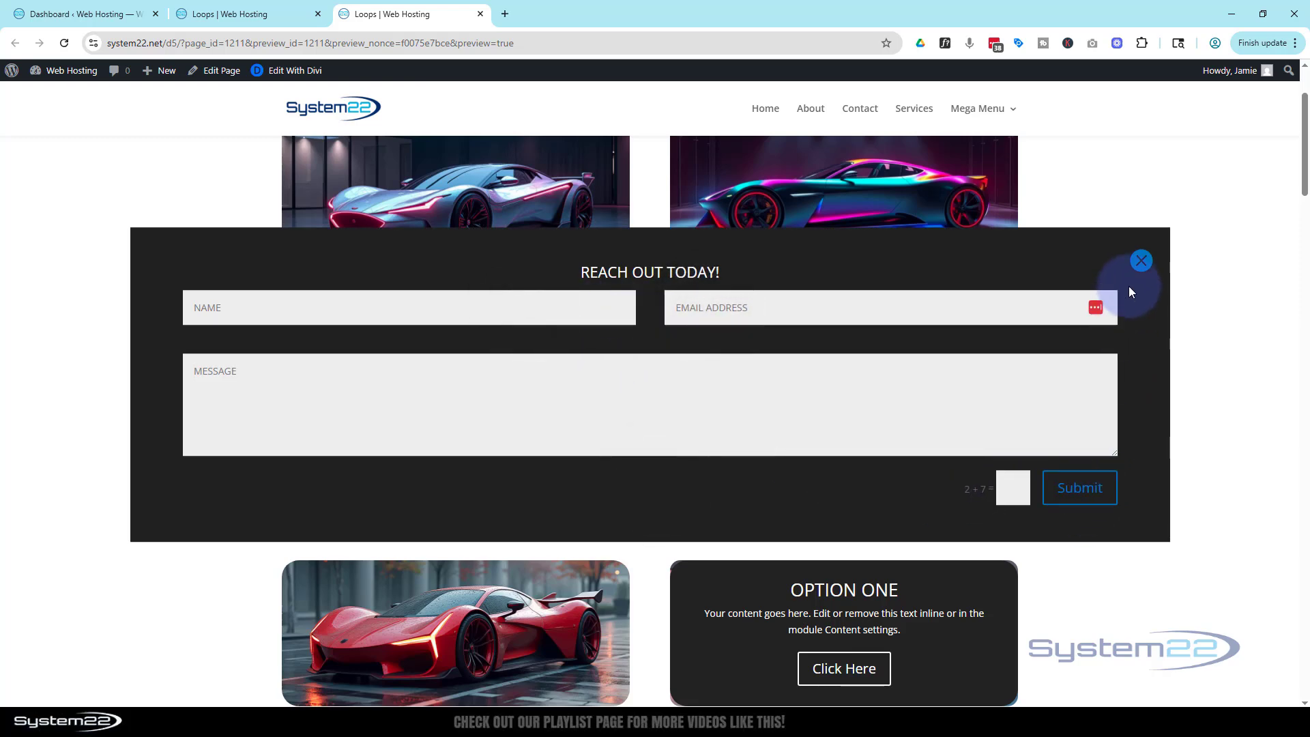
click(1149, 261)
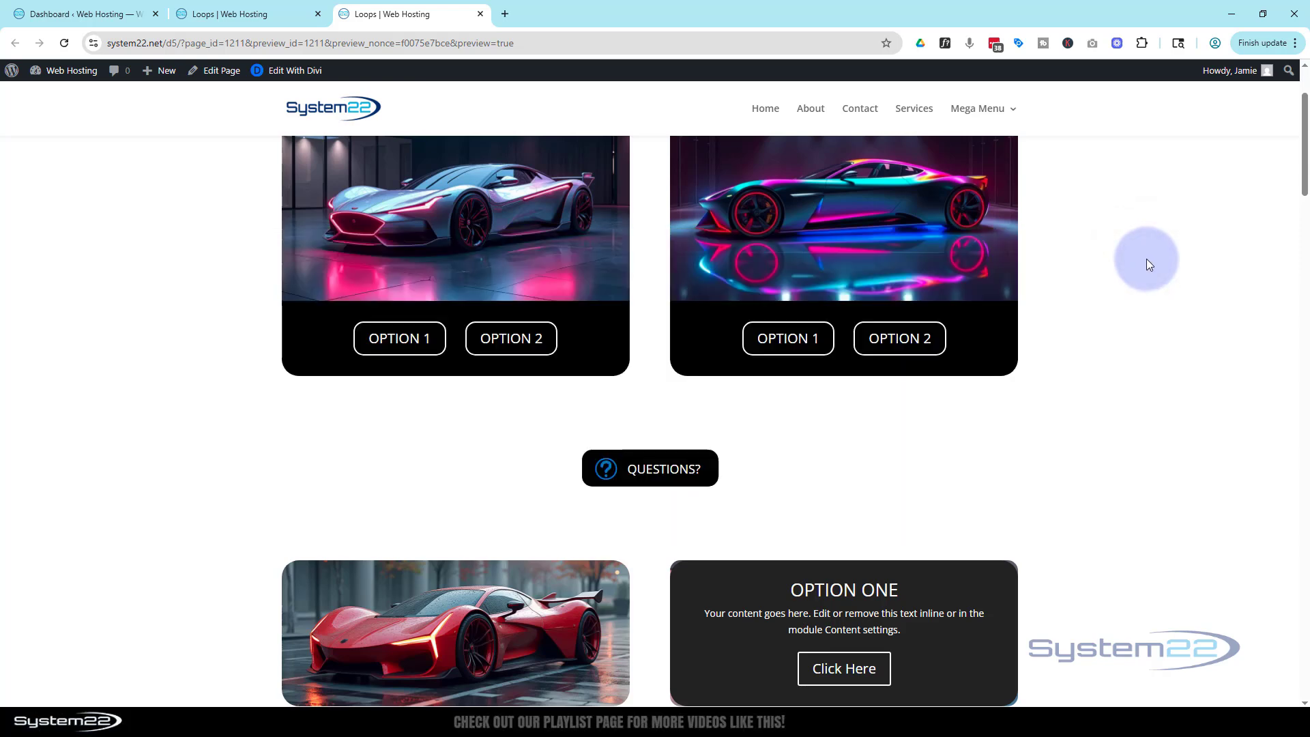
- Check the popup again from the top of the page by reopening the contact form and dismissing it
scroll(1146, 260, down, 2)
scroll(1146, 259, up, 4)
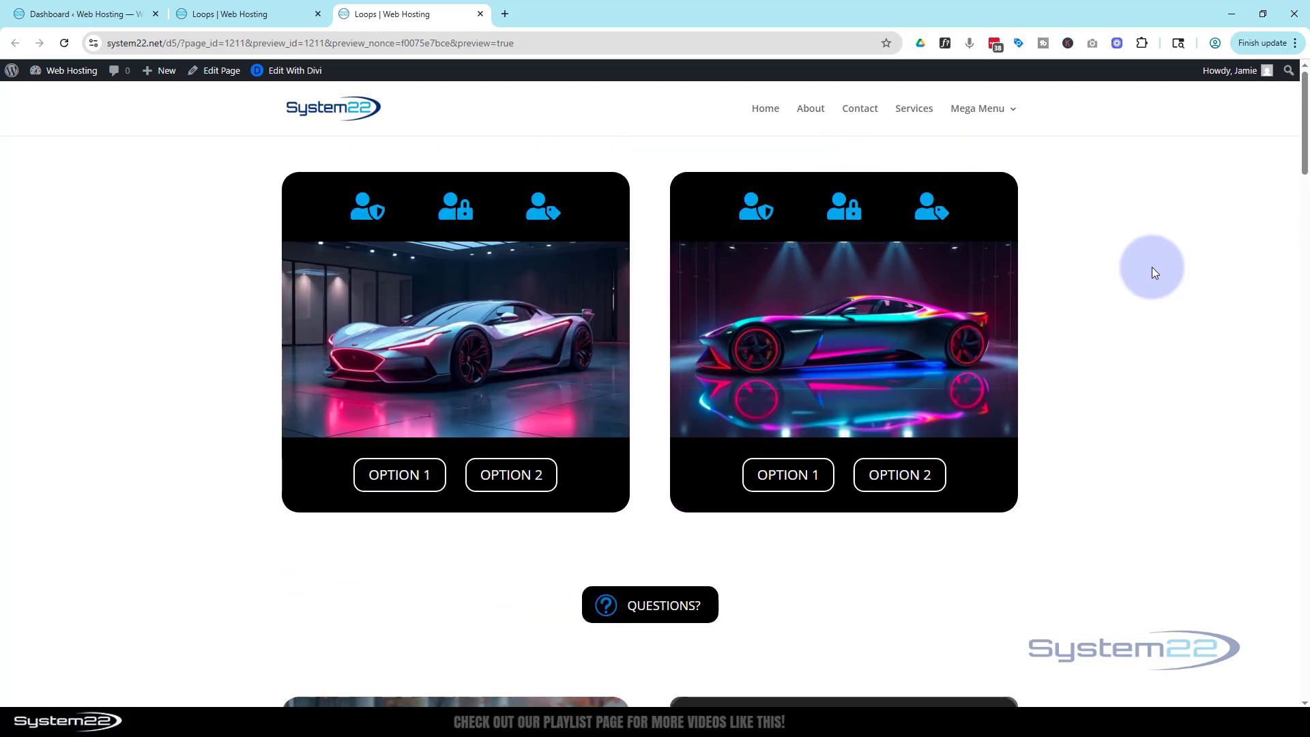
click(659, 597)
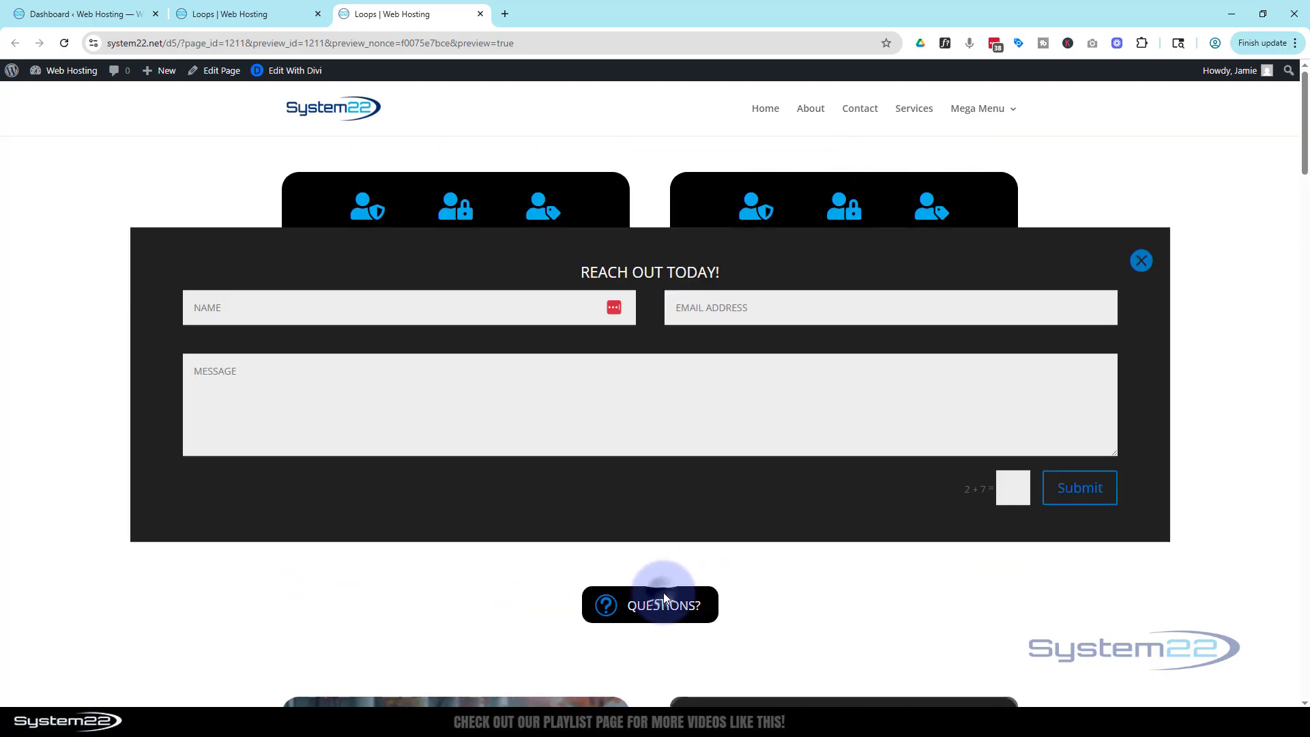
click(1141, 261)
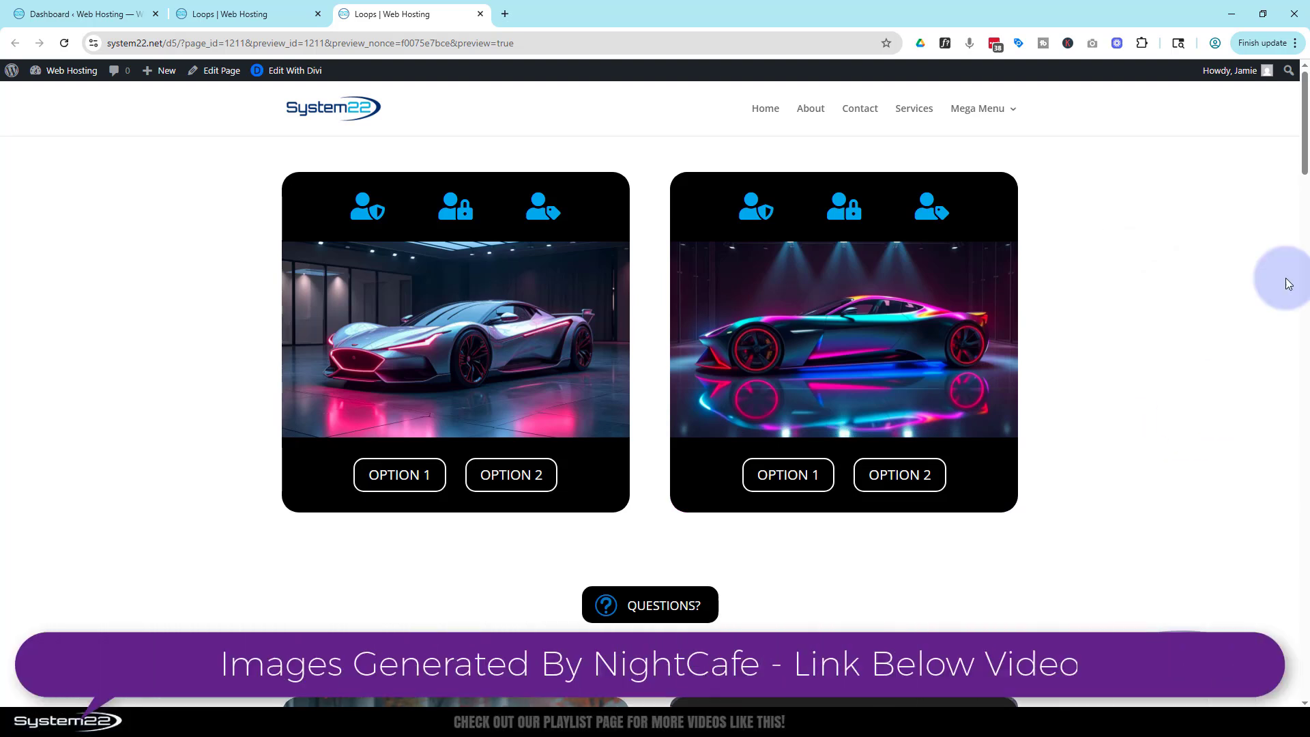
- Switch to the page builder for the Loops page and delete the section containing the Questions? button
click(246, 15)
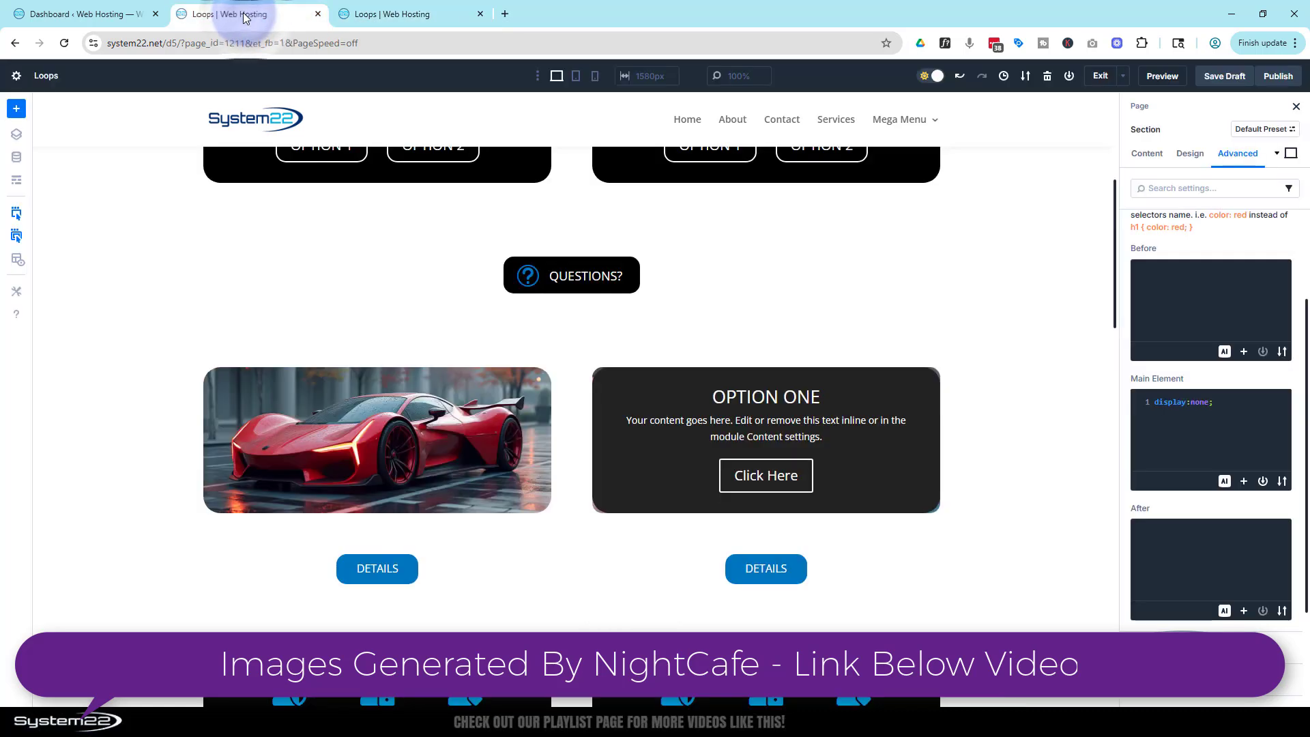
scroll(629, 419, up, 2)
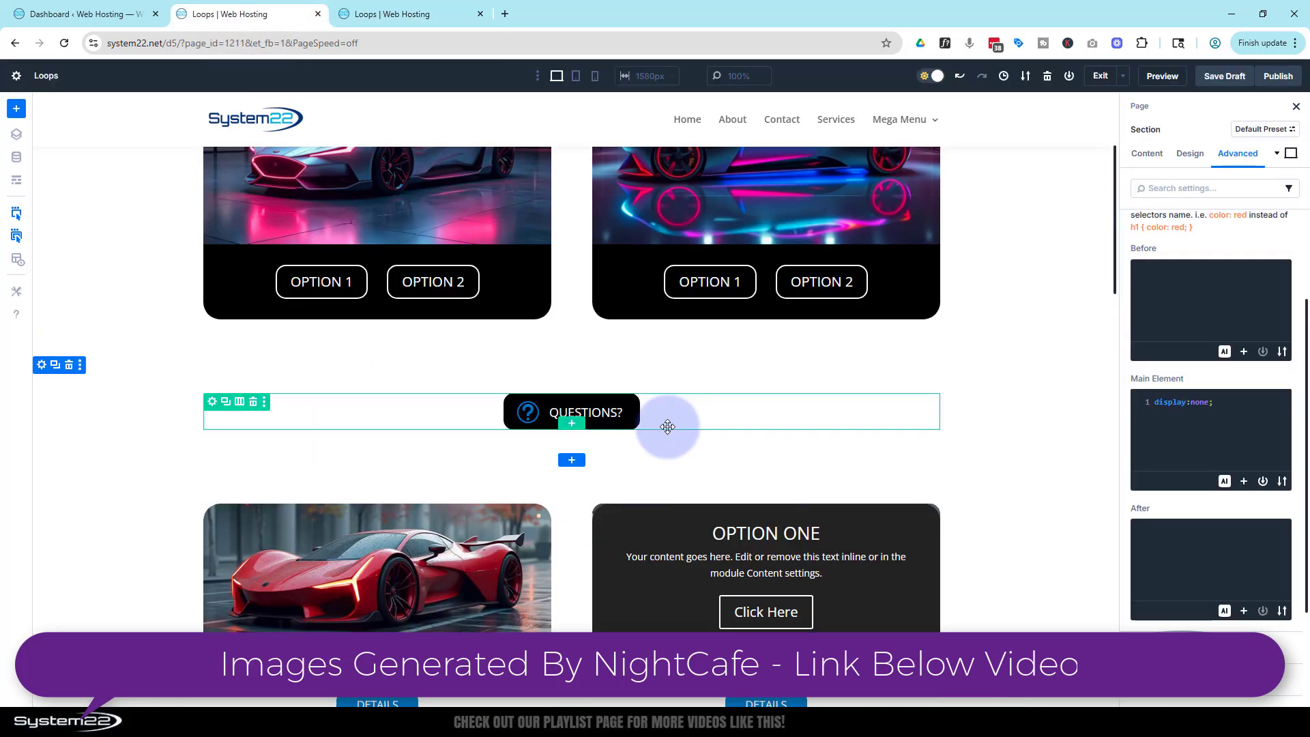
click(70, 365)
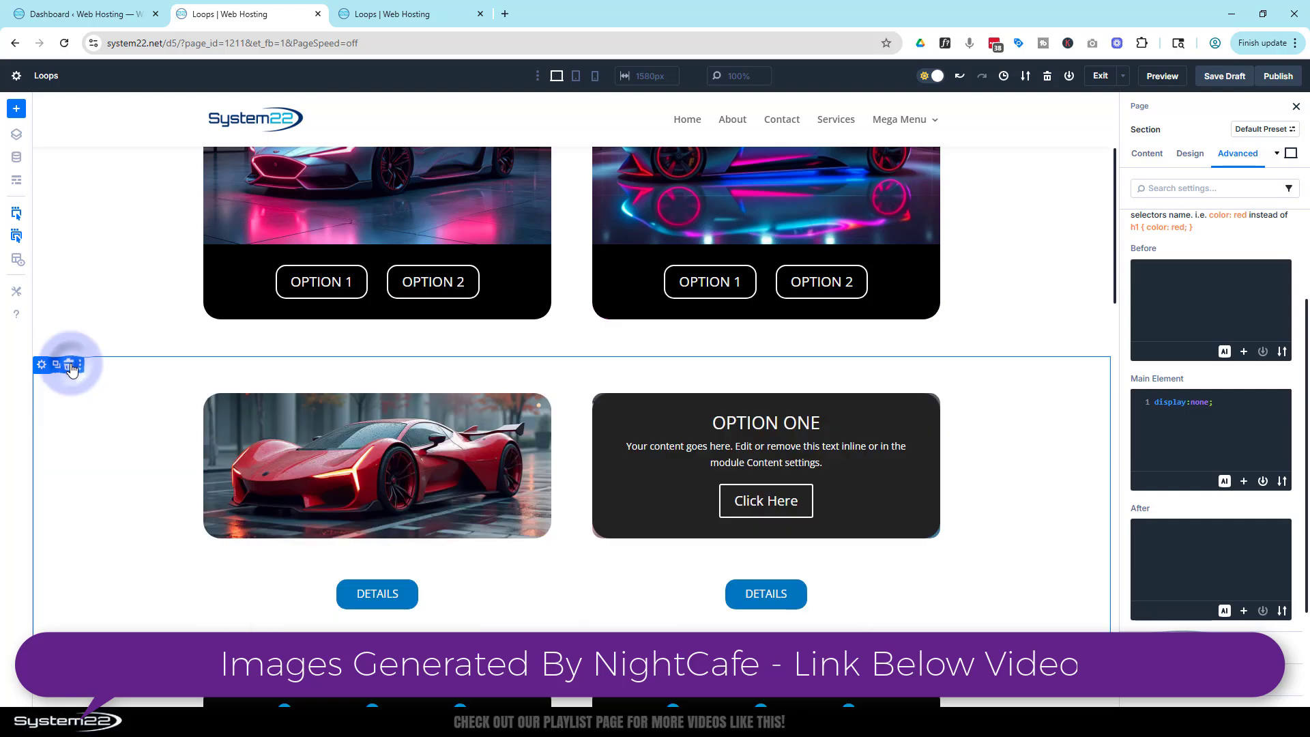
- Delete the hidden section containing the contact form and icon in wireframe view, and return to the visual layout
click(15, 181)
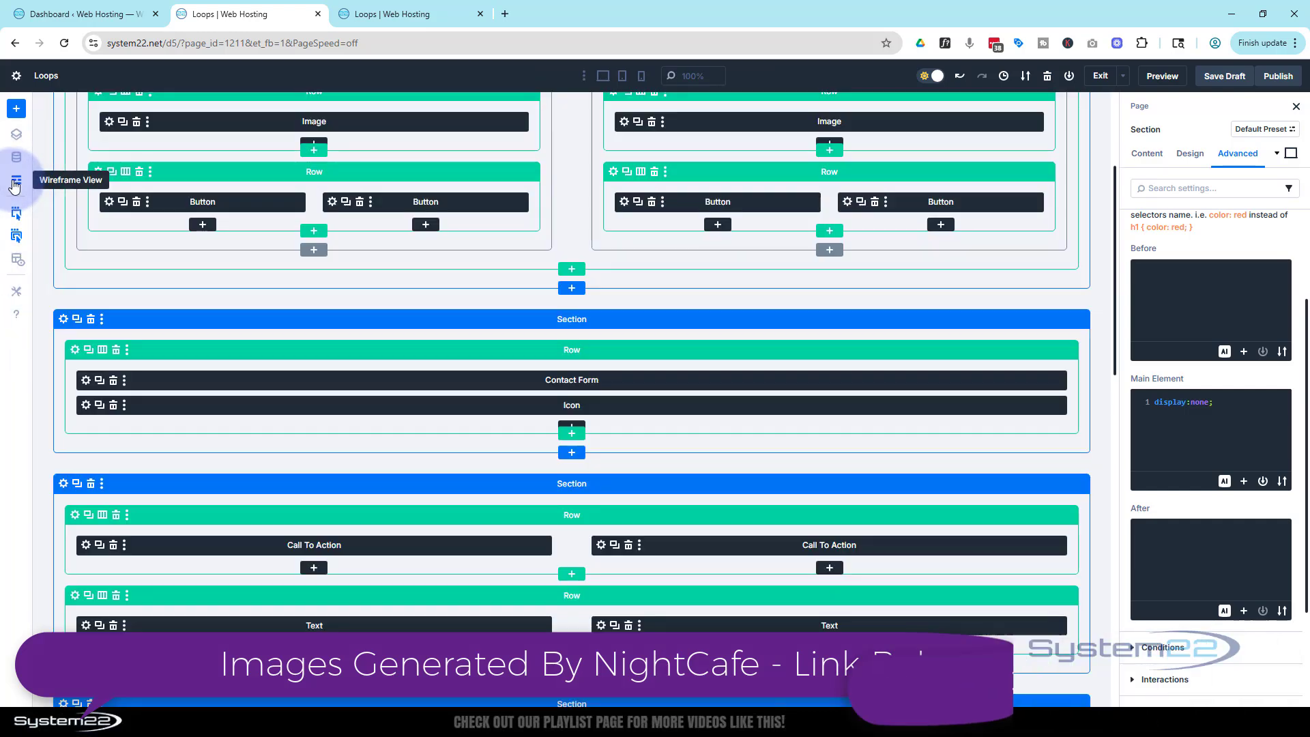
click(64, 319)
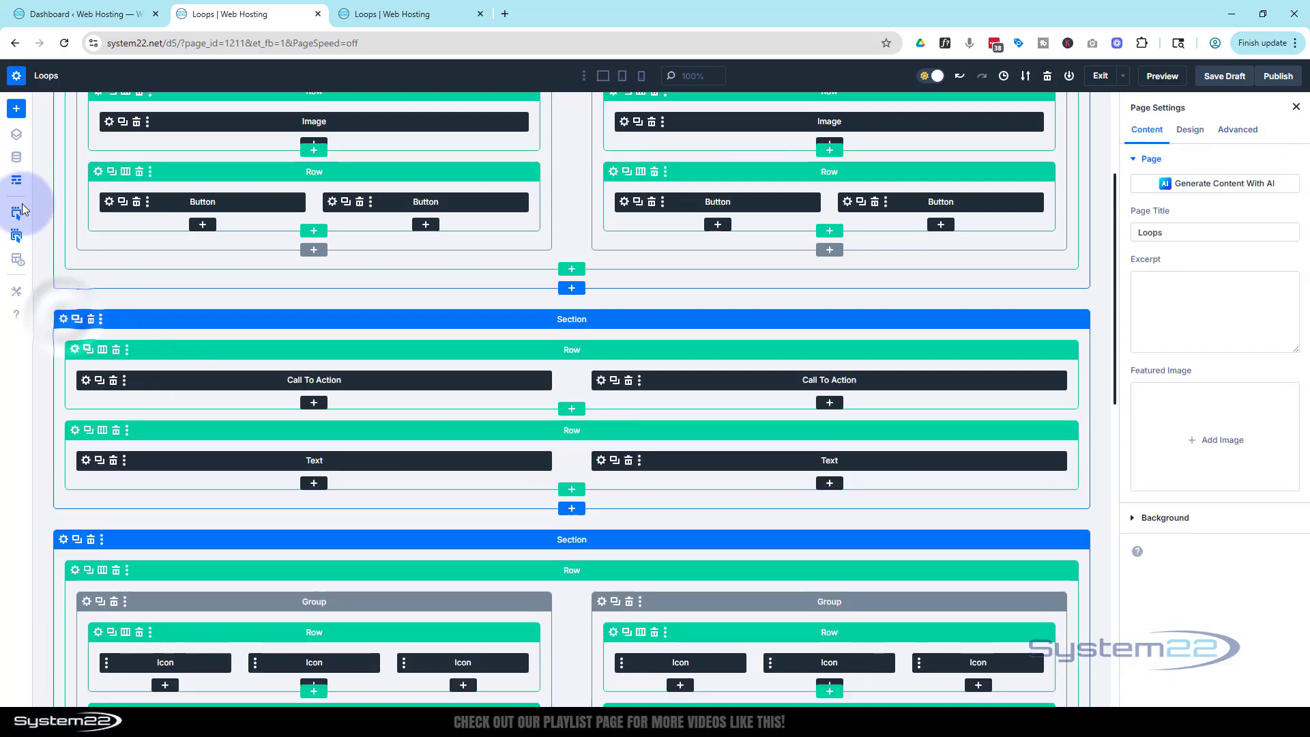
click(16, 183)
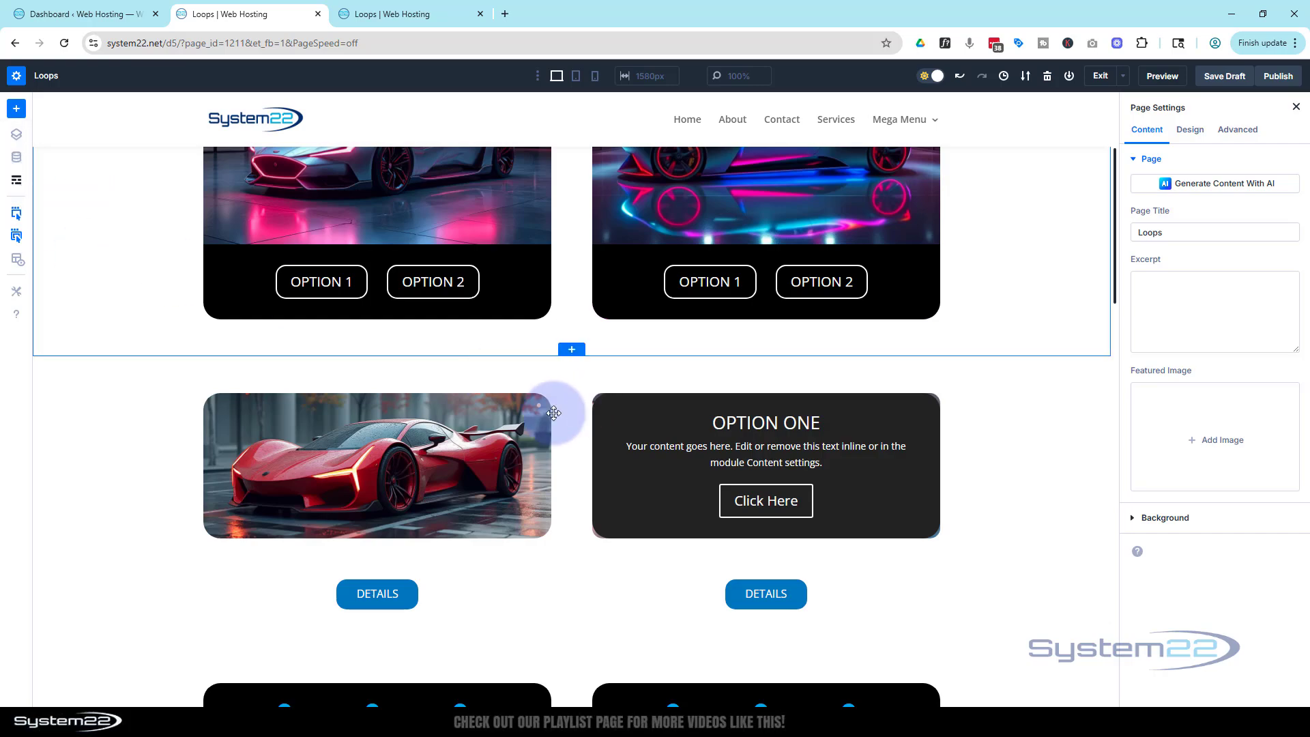
- Insert a single-column section below the two top car cards and add a Blurb module to it
scroll(564, 477, up, 1)
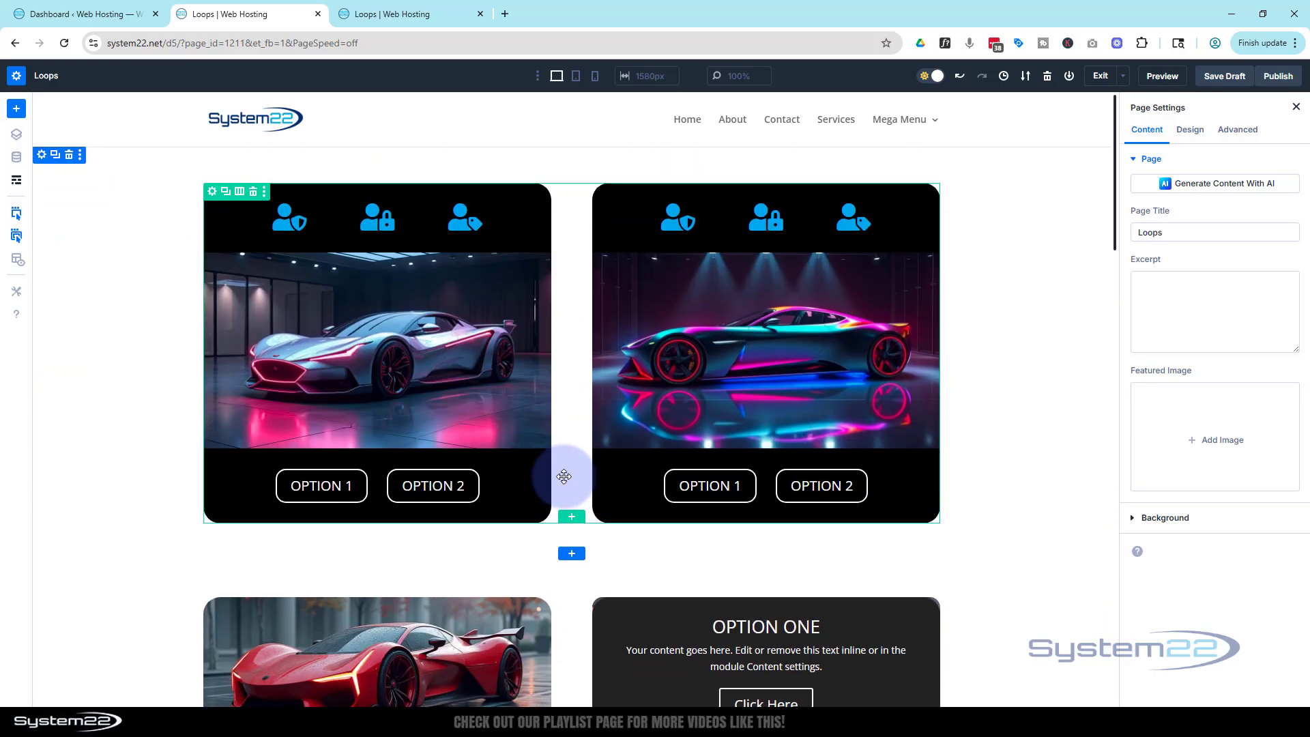
scroll(564, 477, down, 5)
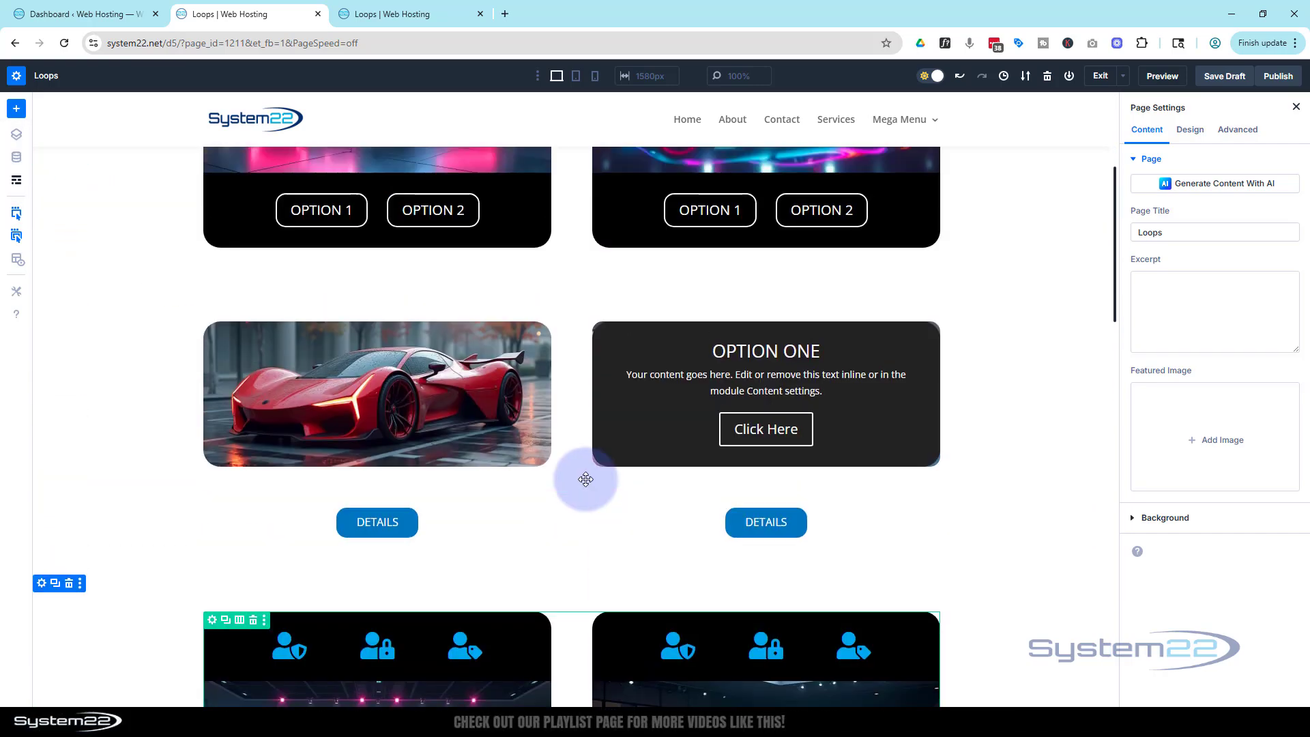
scroll(586, 479, up, 5)
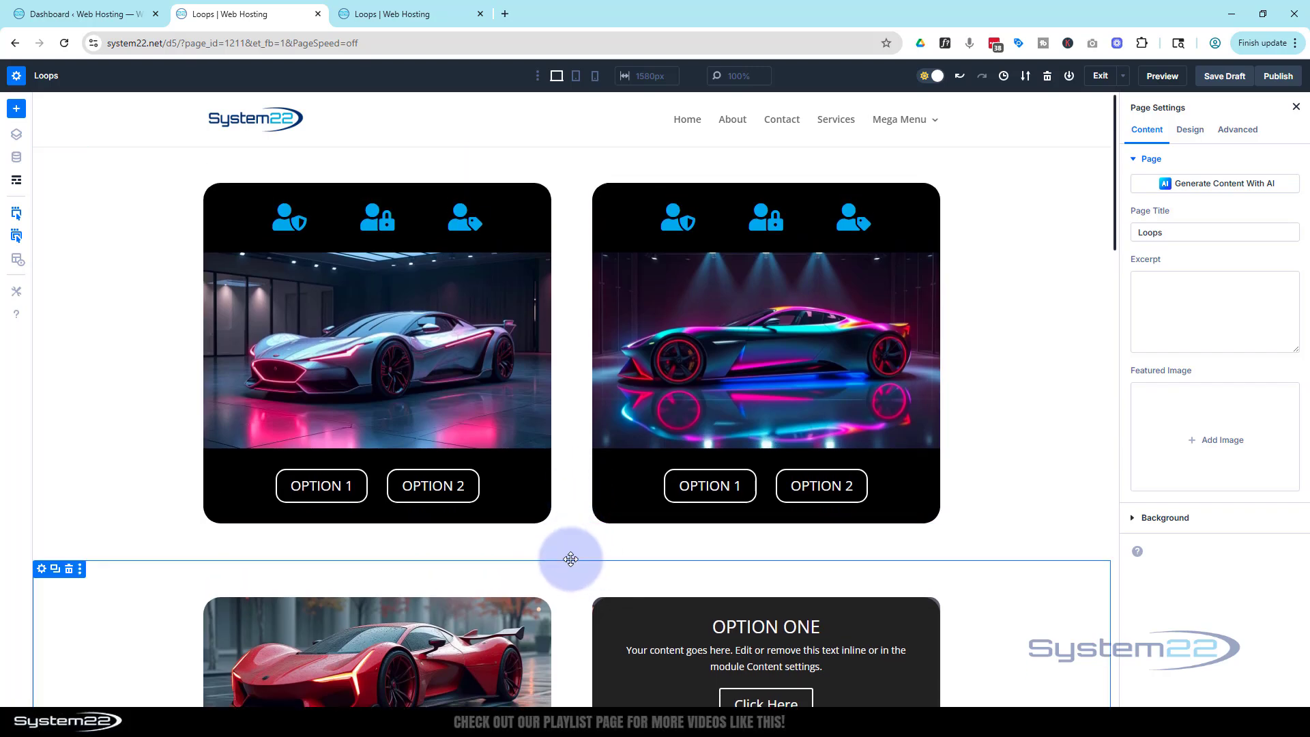
click(572, 554)
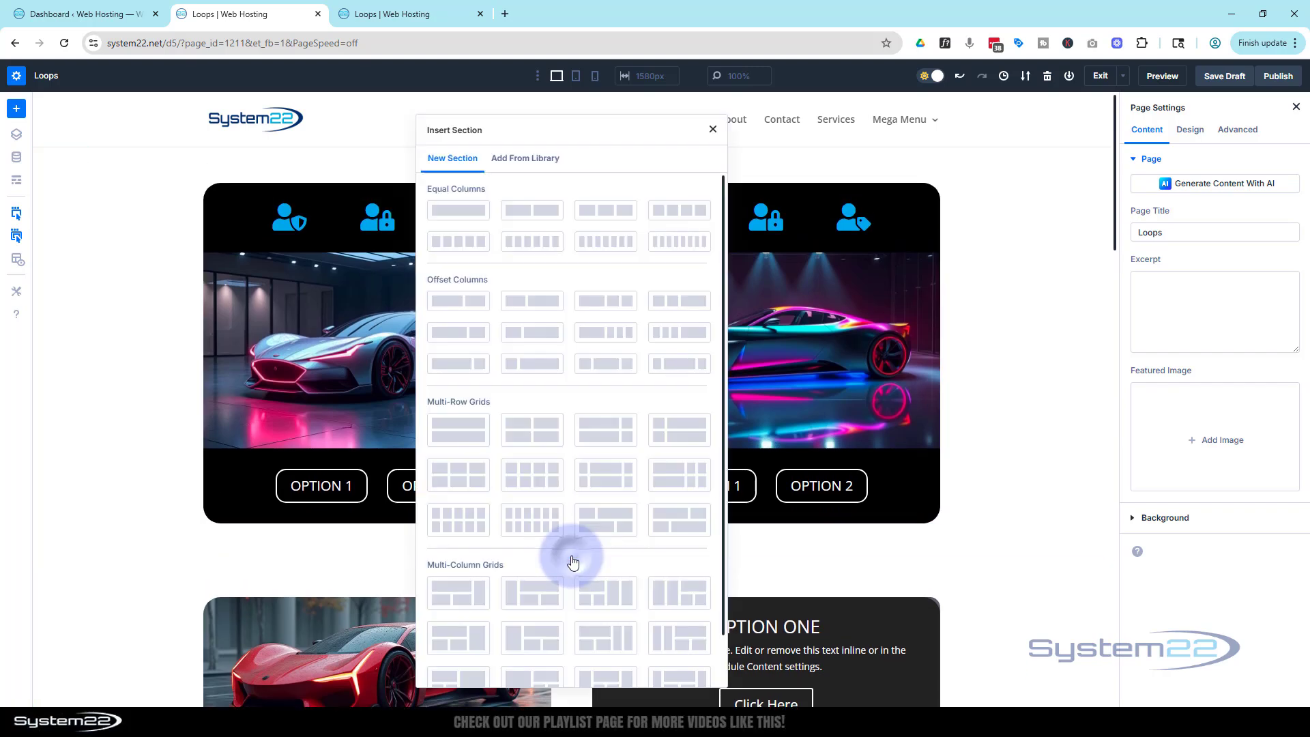
click(459, 210)
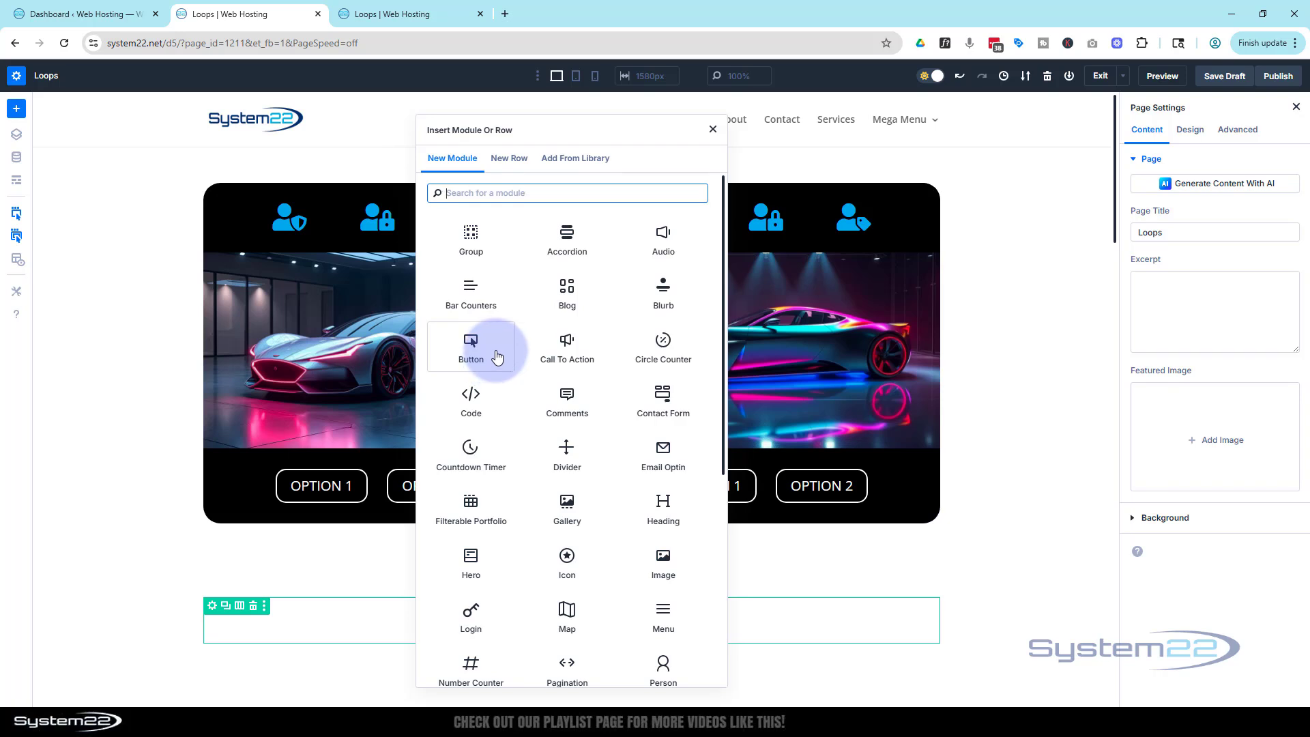
click(668, 290)
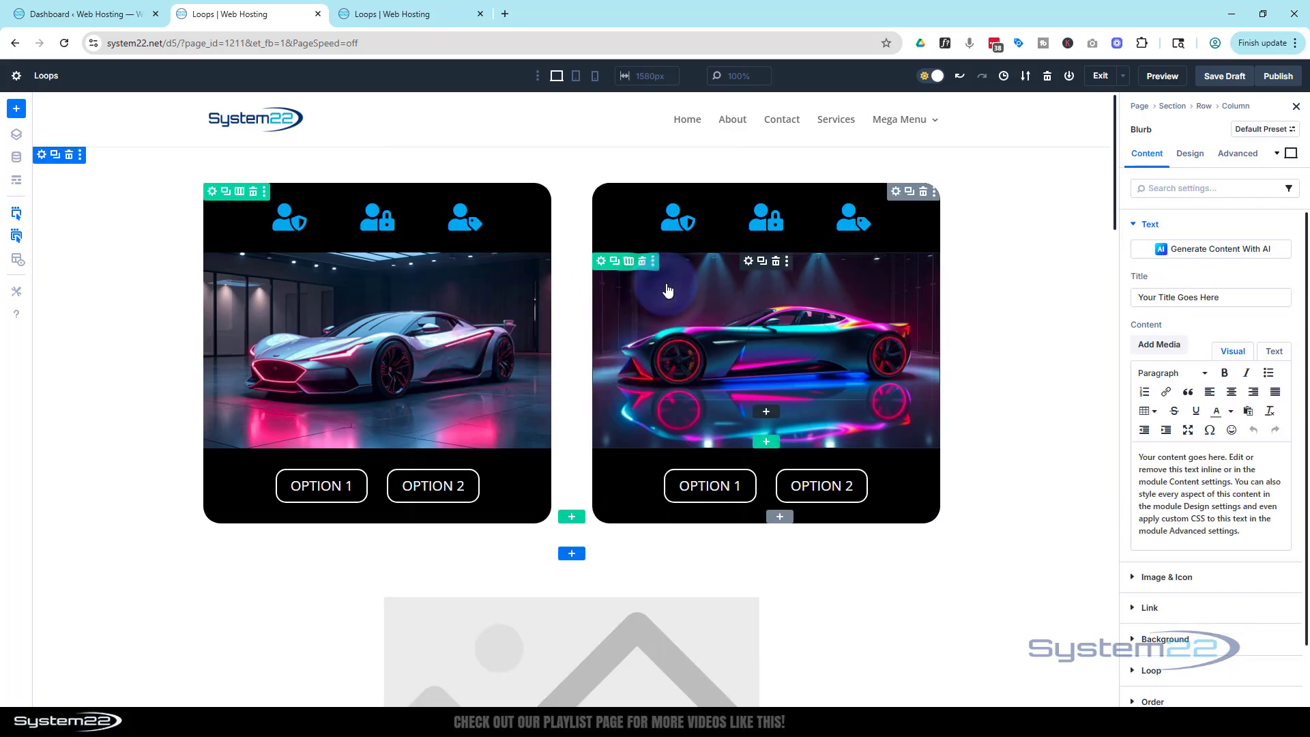
- Set the blurb's title to "Questions" and remove its placeholder body text
scroll(572, 343, down, 1)
scroll(573, 343, down, 5)
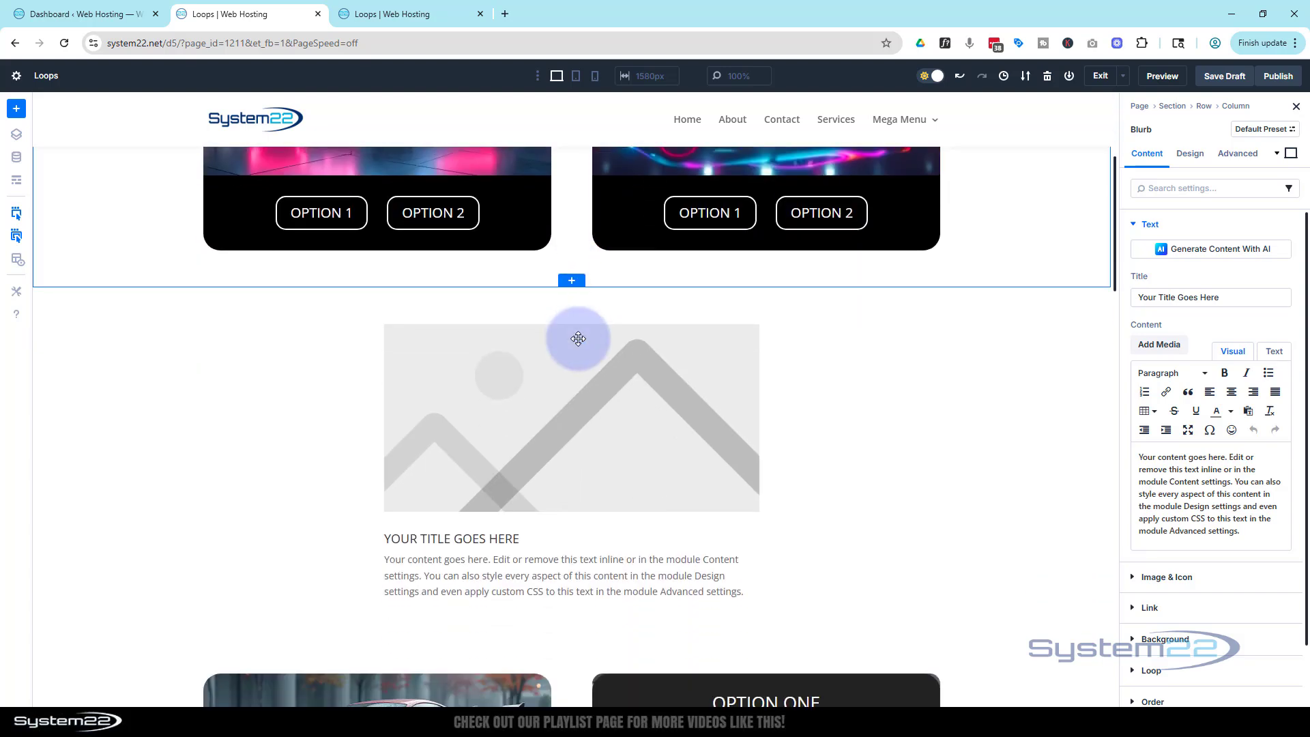
click(1234, 296)
drag(1235, 296, 1083, 294)
text(Questions)
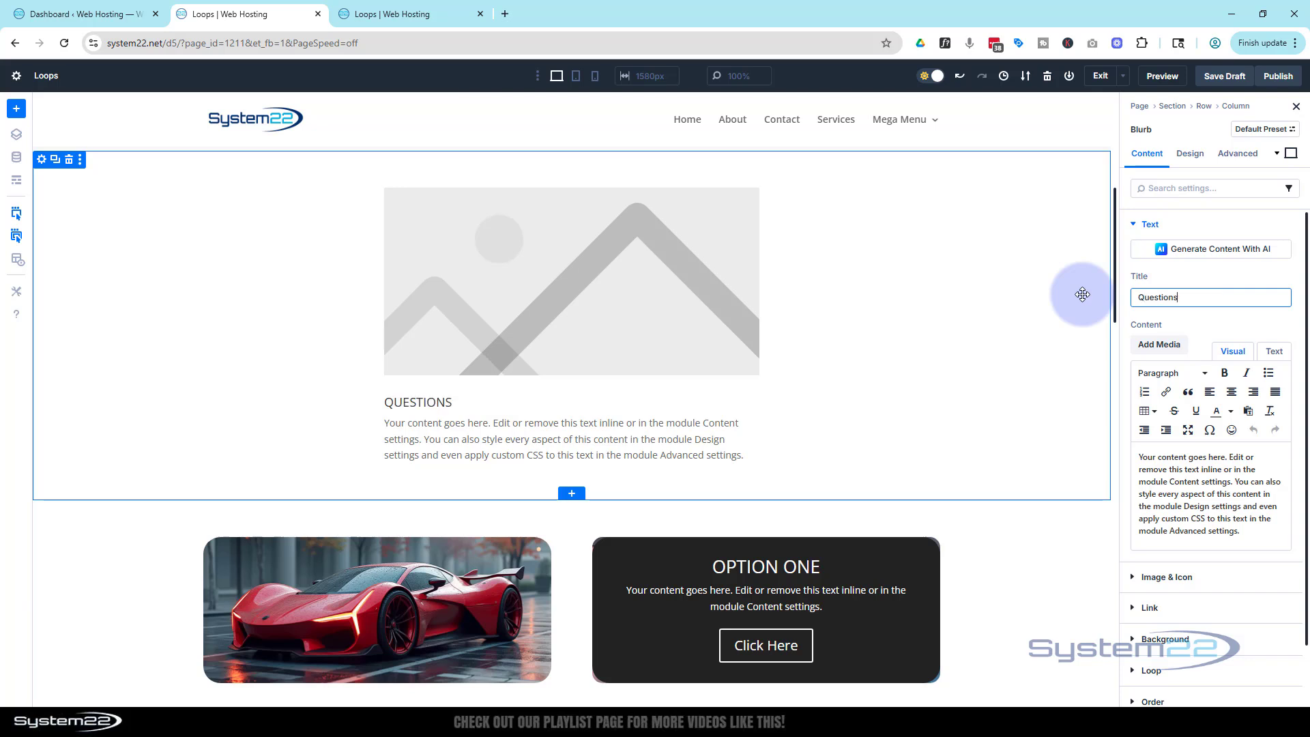
click(1239, 534)
drag(1239, 534, 1134, 460)
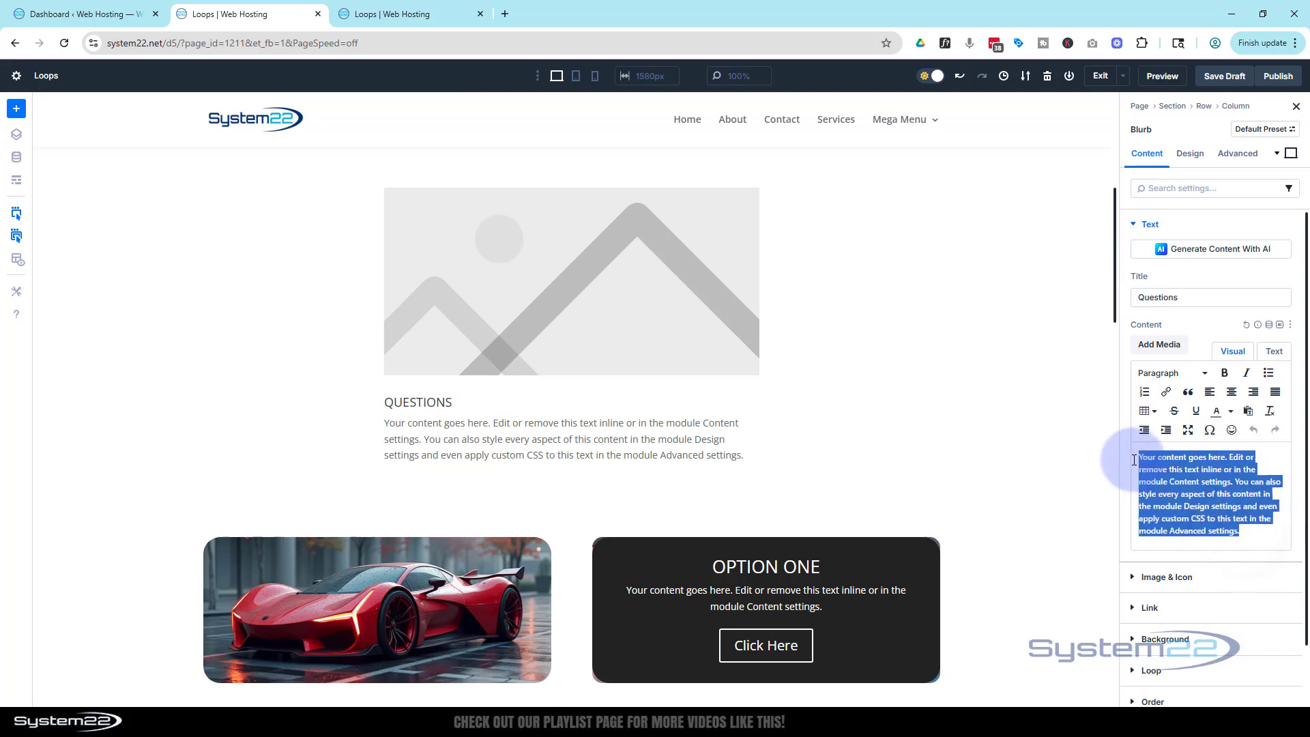
key(BackSpace)
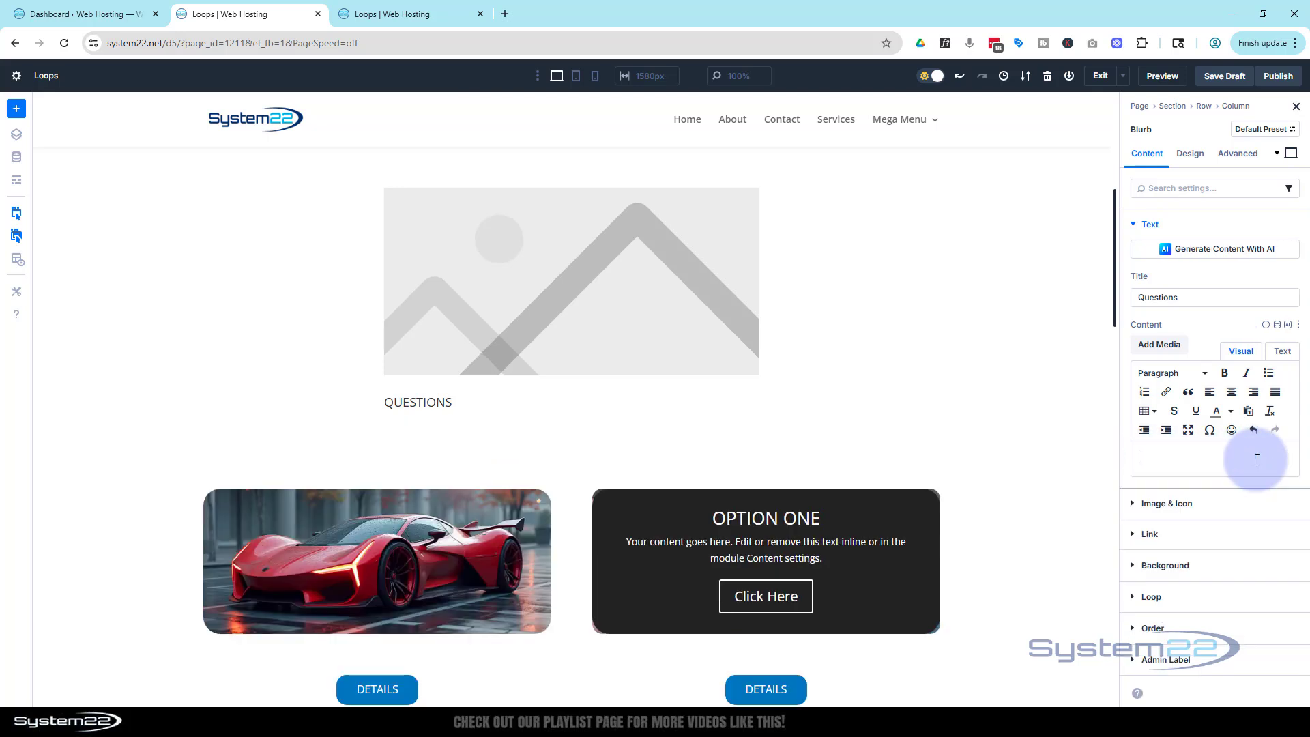
- Replace the blurb's image with an icon, searching for "ques" and choosing the outlined circled question mark
click(1168, 505)
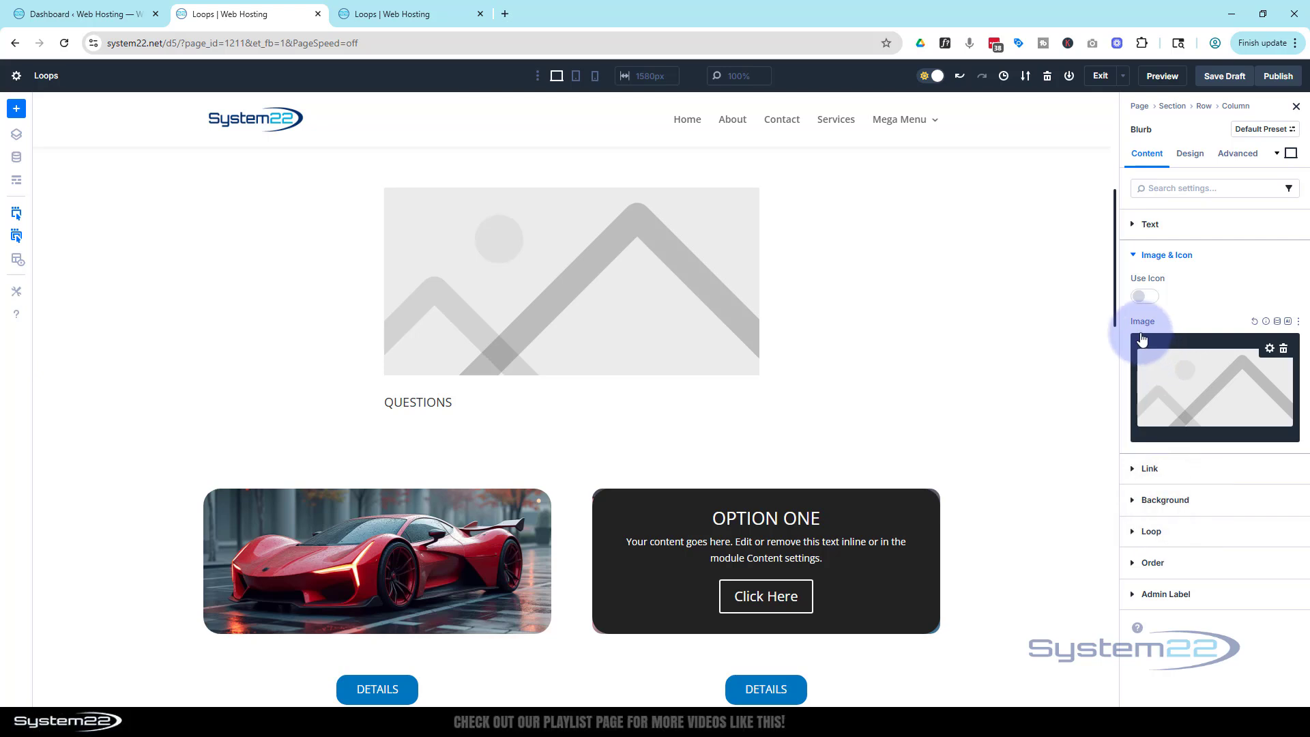
click(1144, 295)
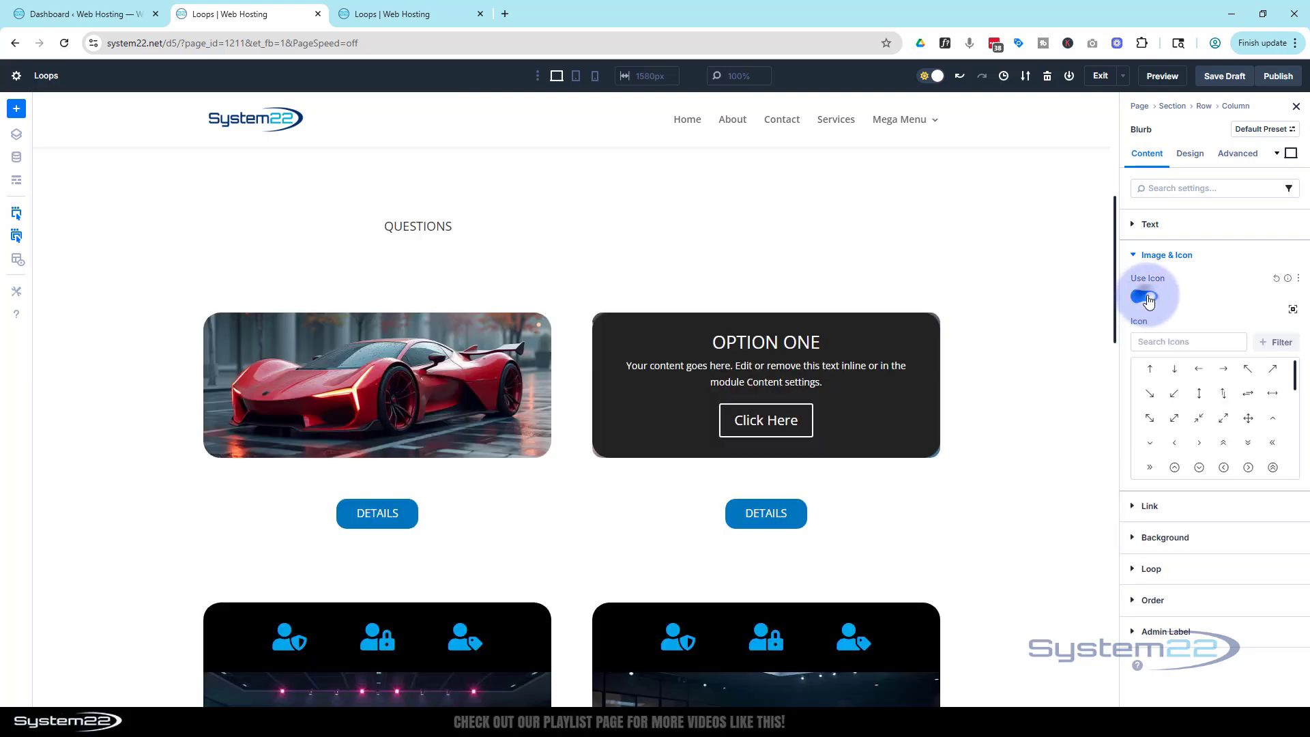
click(1160, 343)
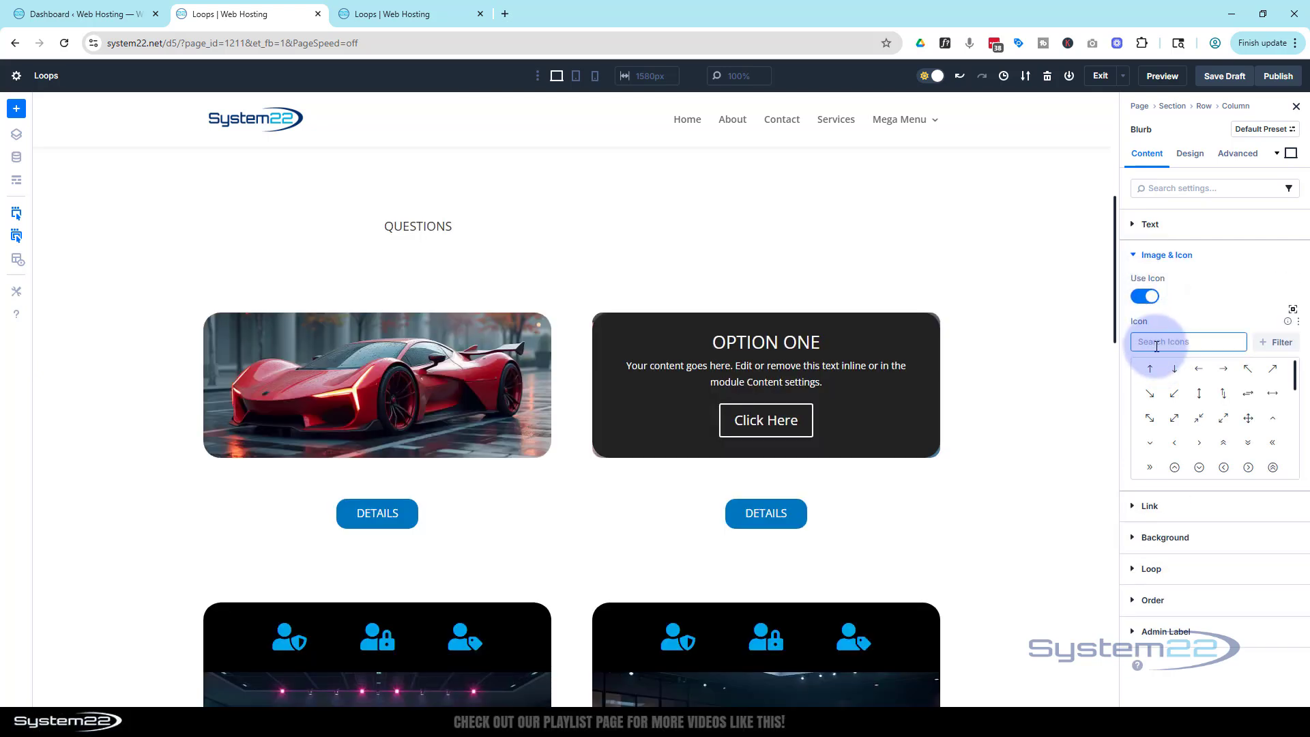
text(ques)
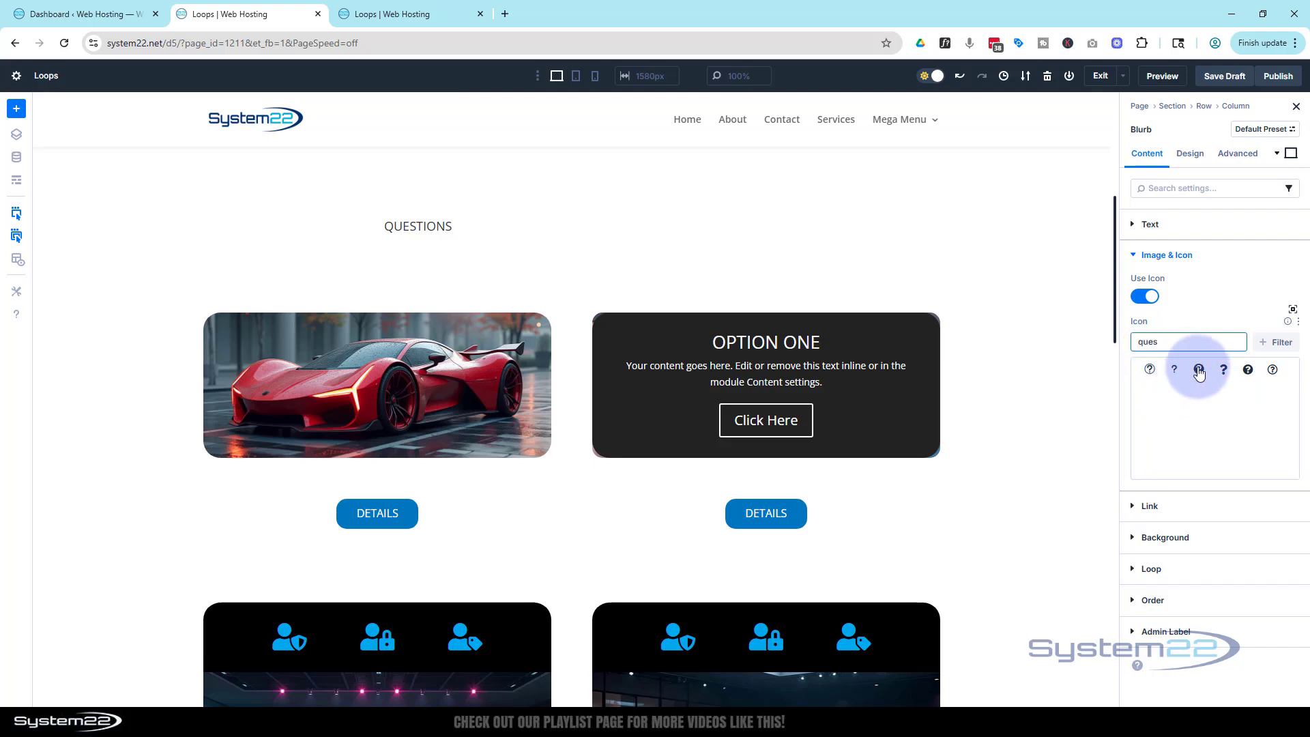
click(1199, 369)
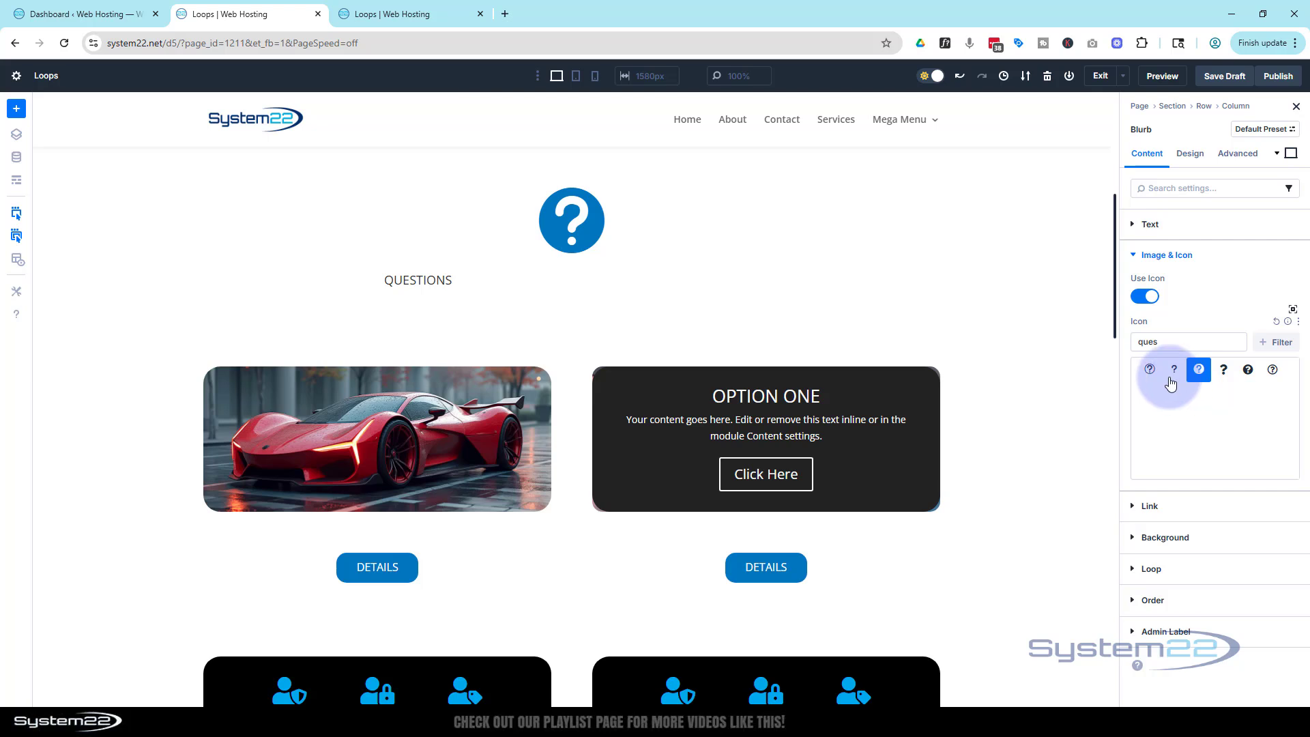
click(1150, 371)
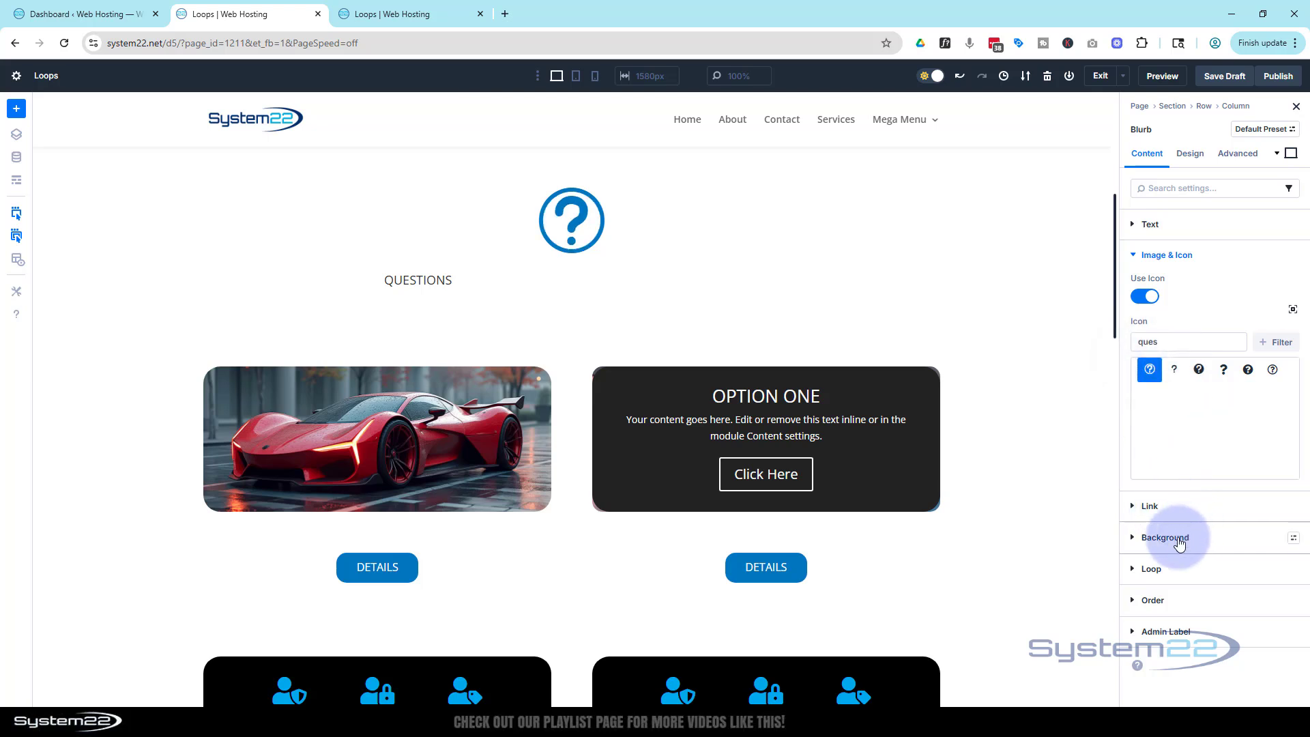
- Give the blurb a dark background color of 292929
click(1133, 544)
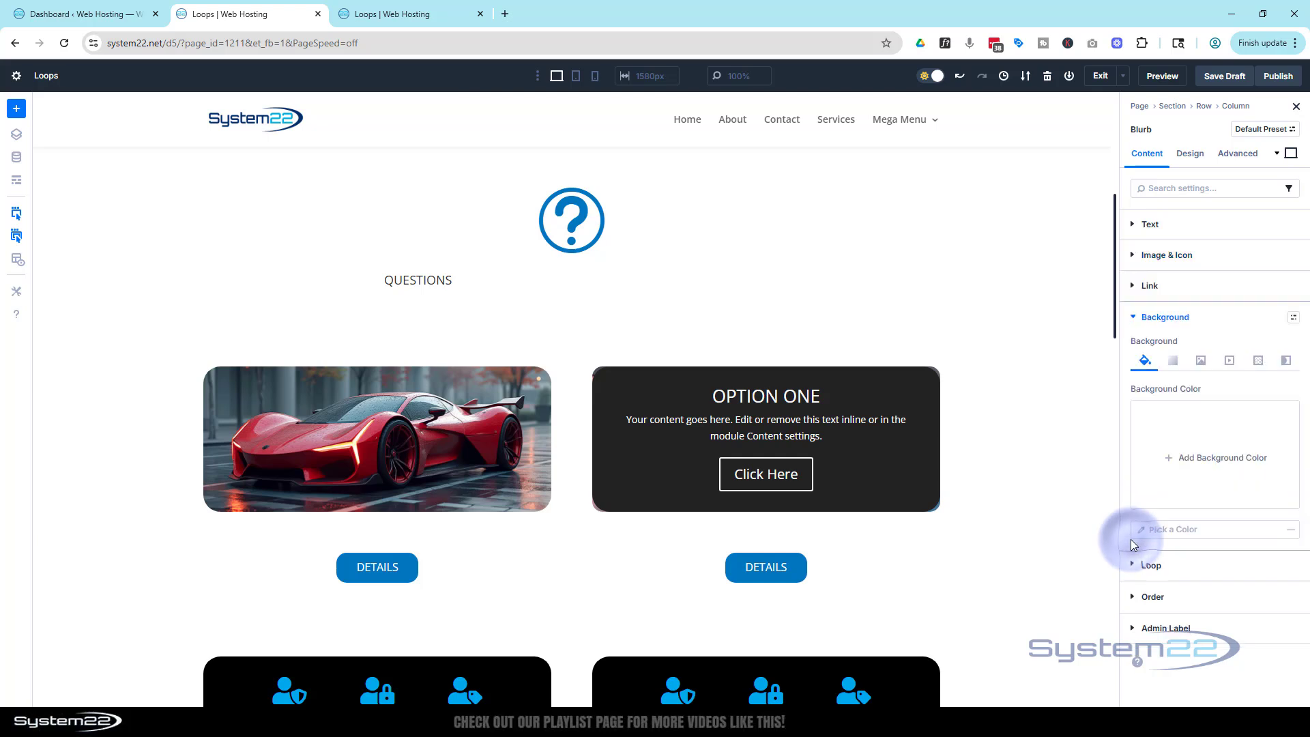
click(1169, 458)
click(947, 459)
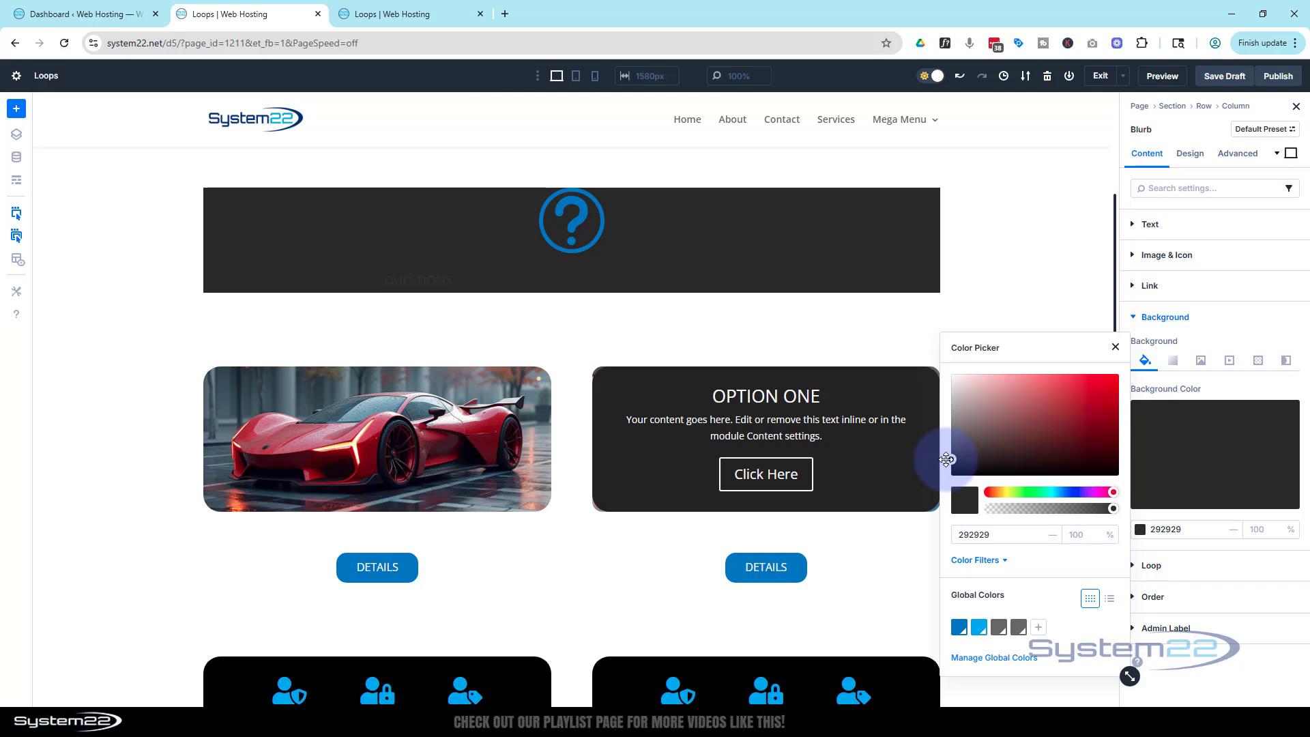
- Place the blurb's question mark icon to the left of its title
click(1189, 154)
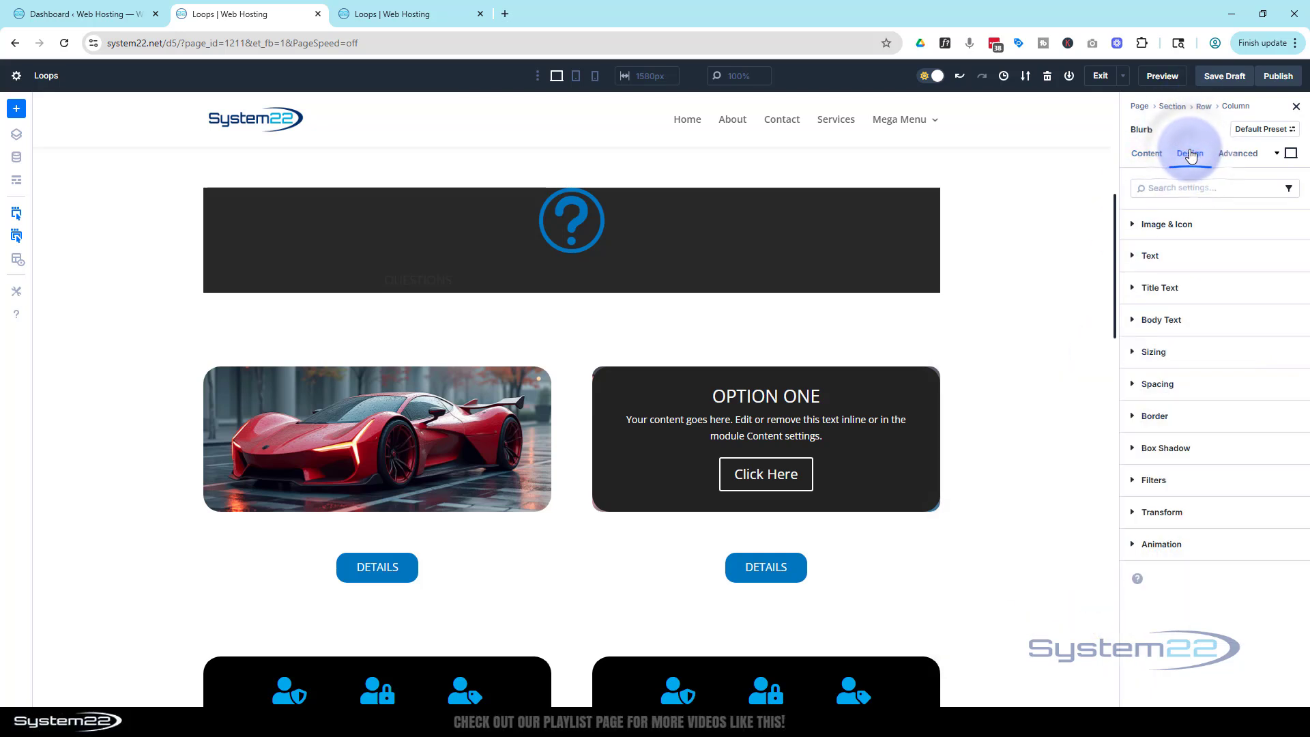
click(1169, 220)
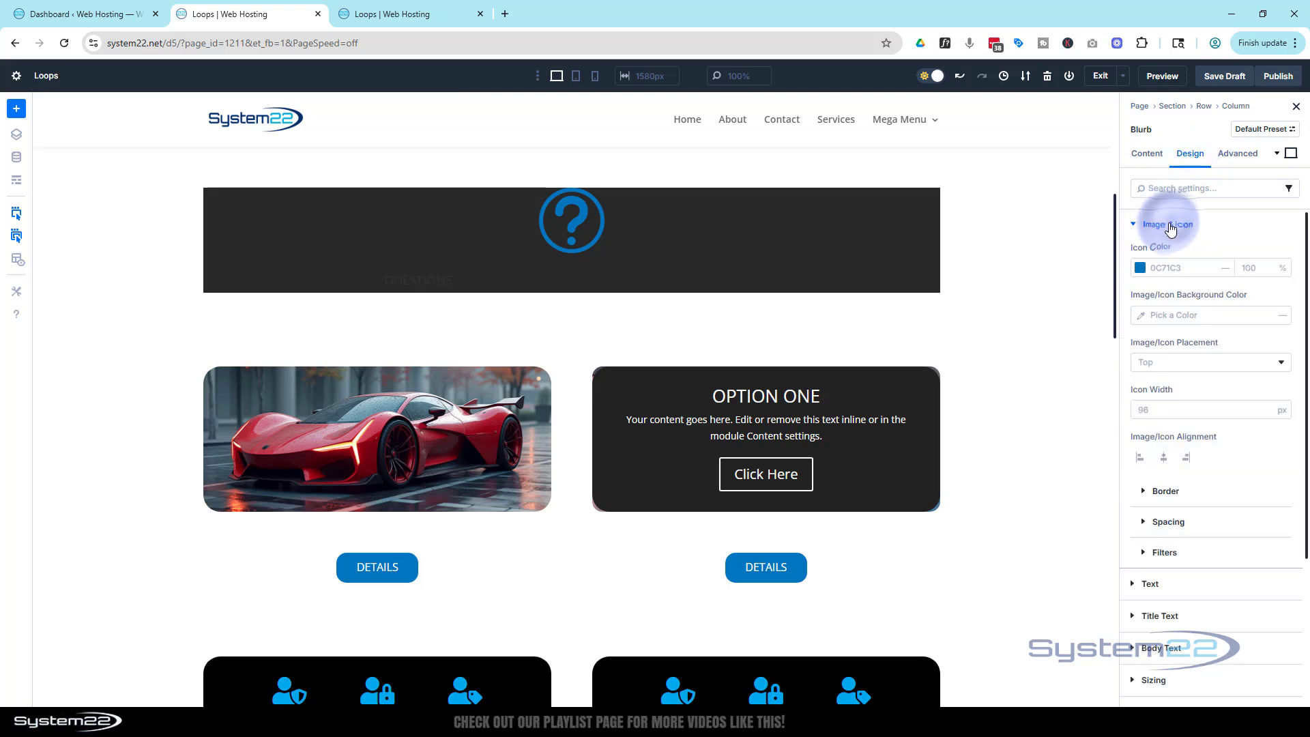
click(1250, 262)
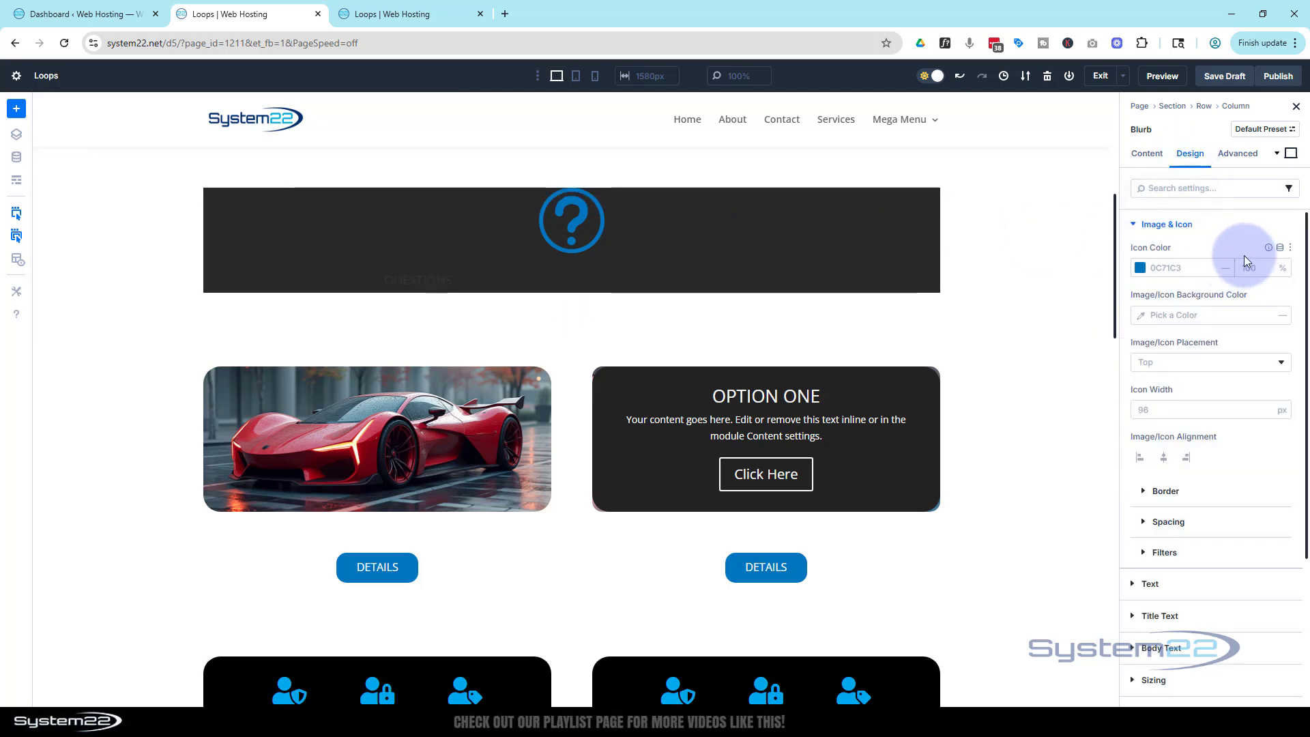
click(1193, 360)
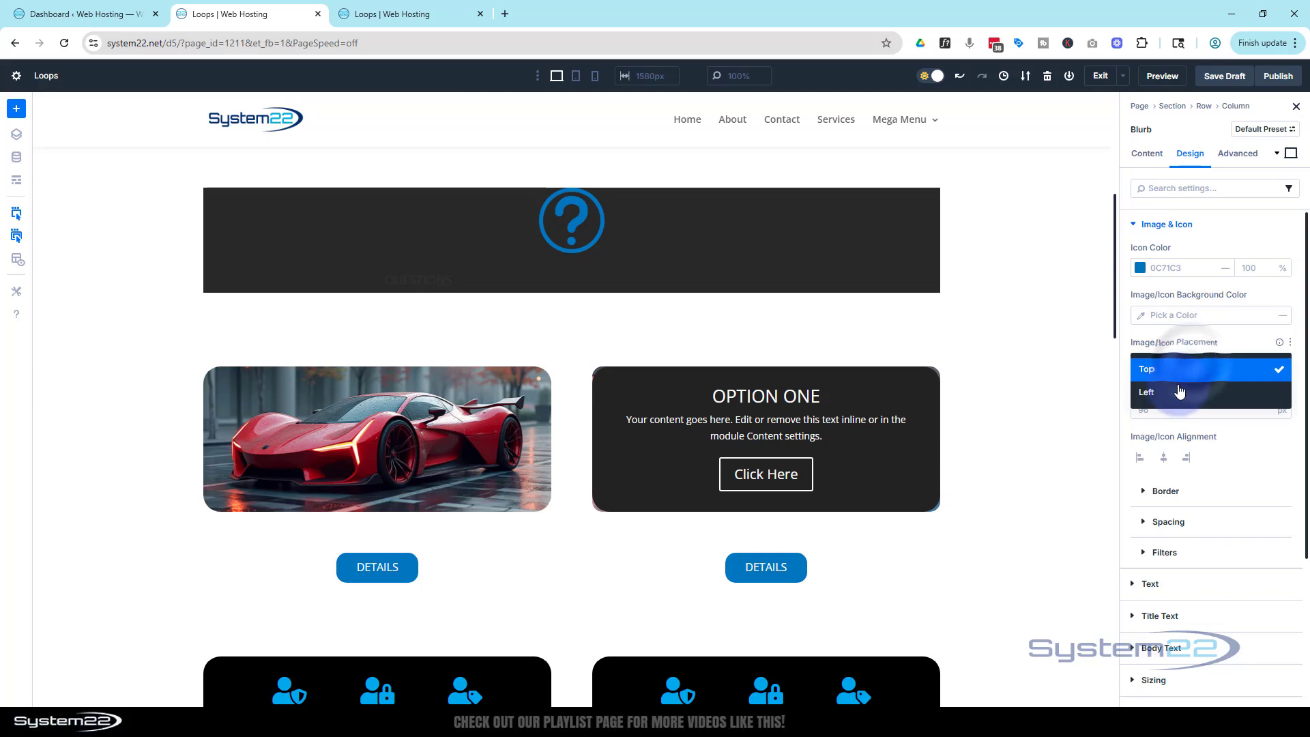
click(1181, 392)
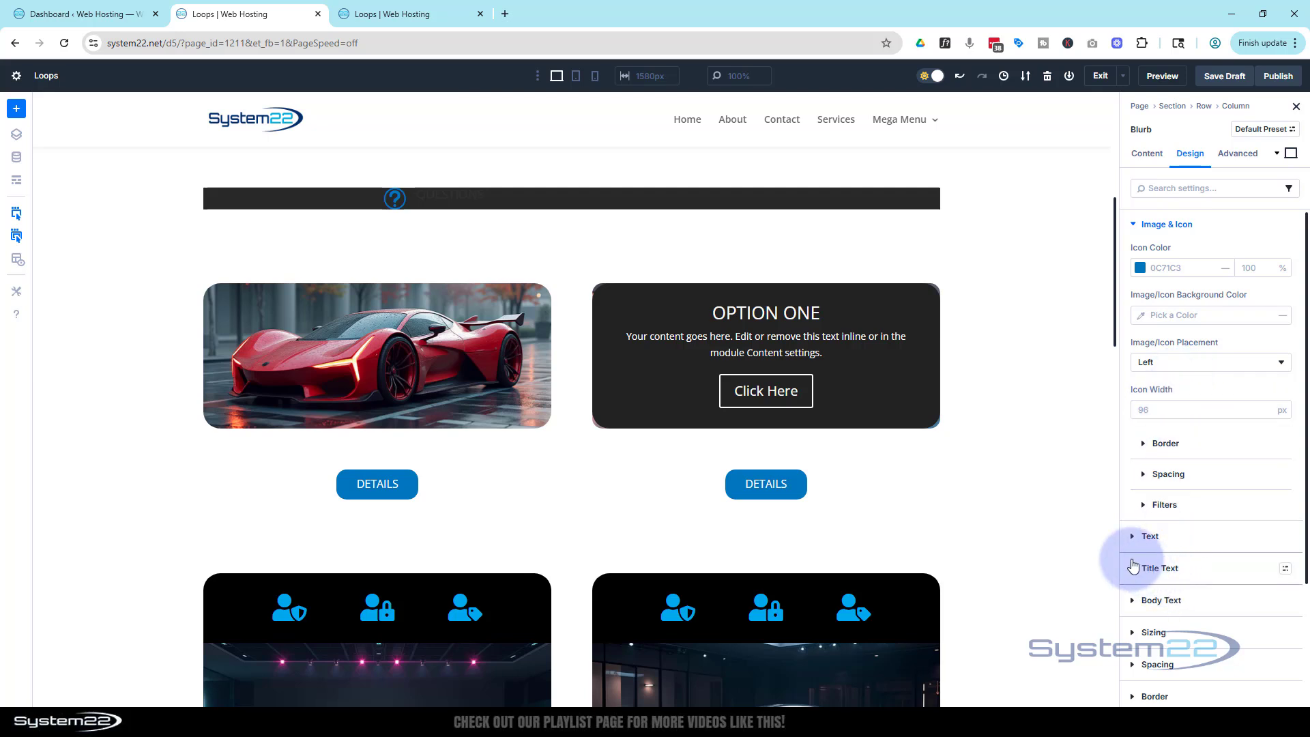
- Set the blurb's title text color to white FFFFFF and its line height to 1.8 em
click(1154, 568)
scroll(1218, 501, down, 2)
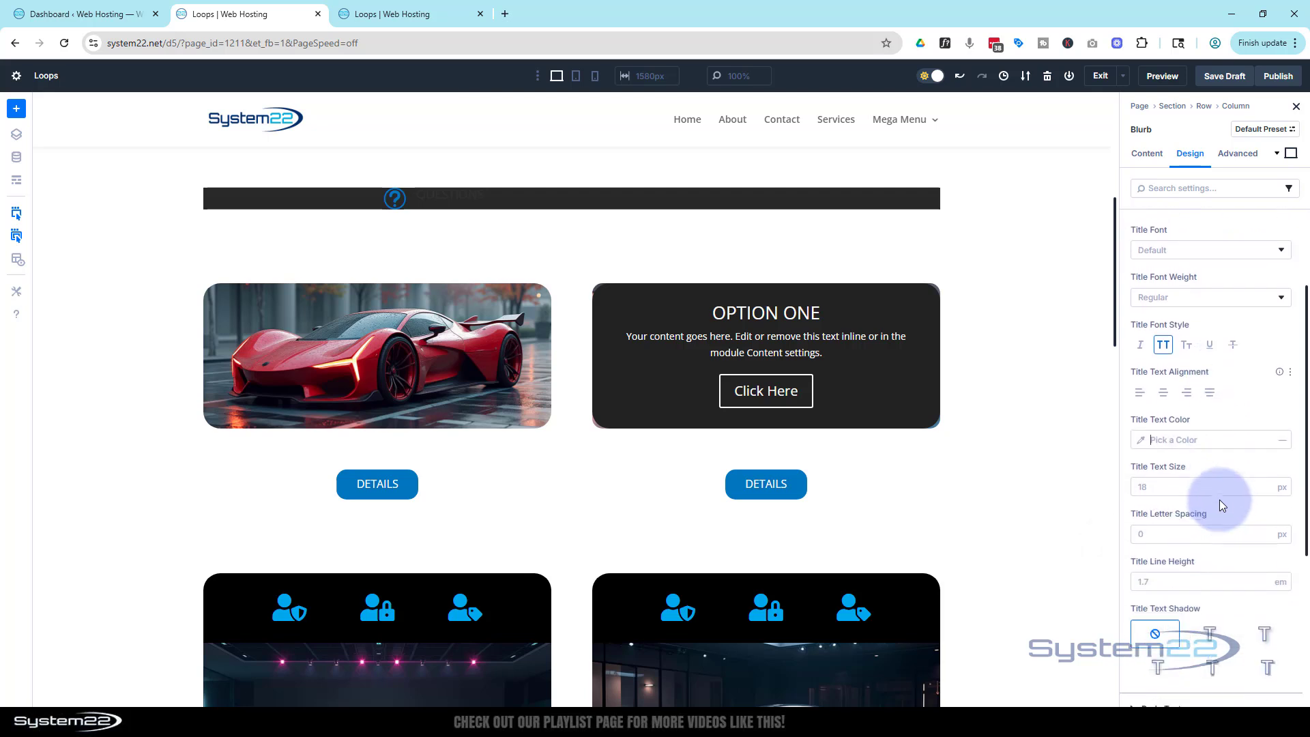
click(1141, 437)
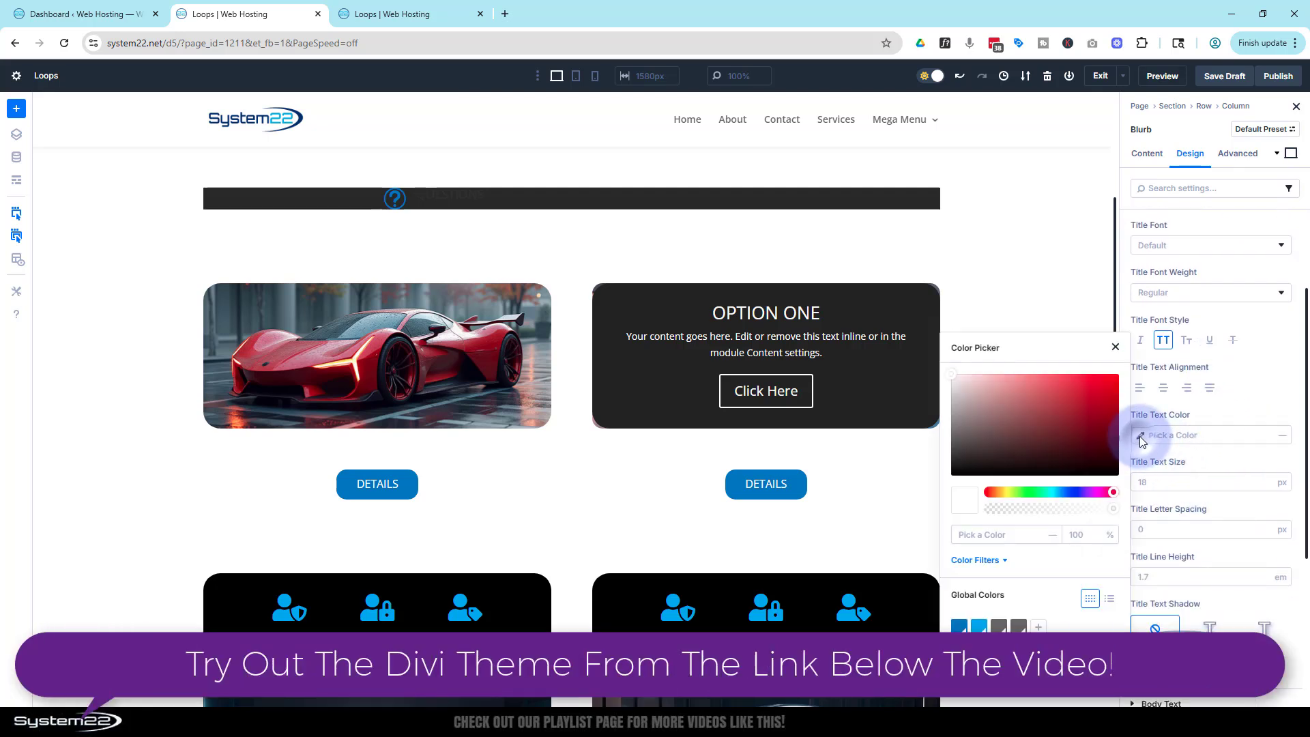
drag(991, 409, 928, 369)
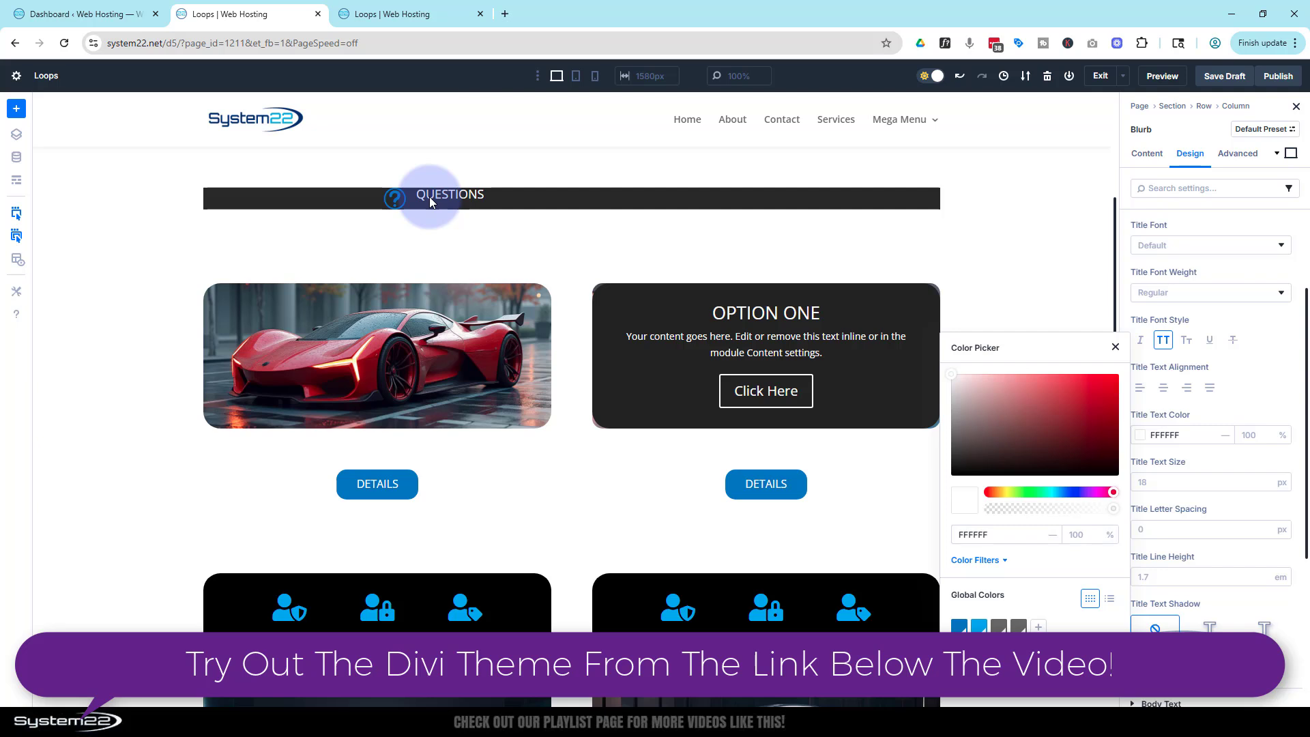
click(1116, 346)
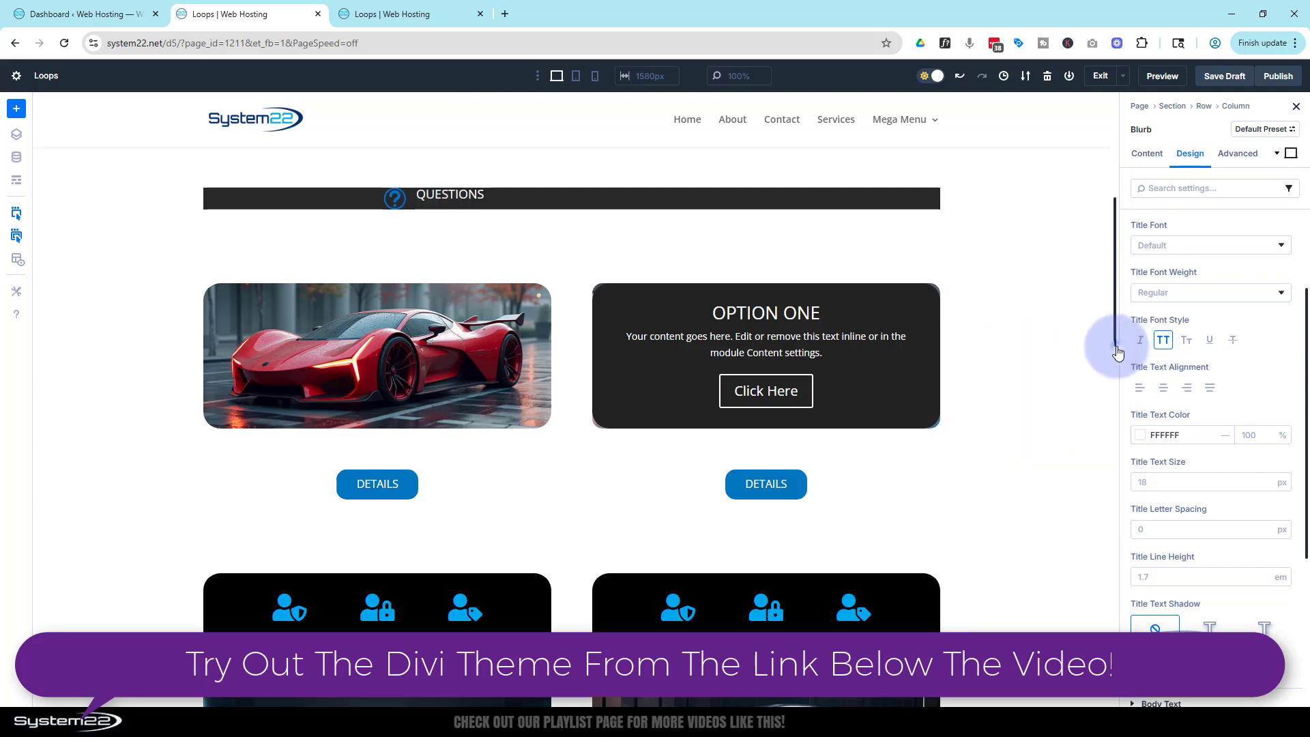
scroll(1218, 420, down, 2)
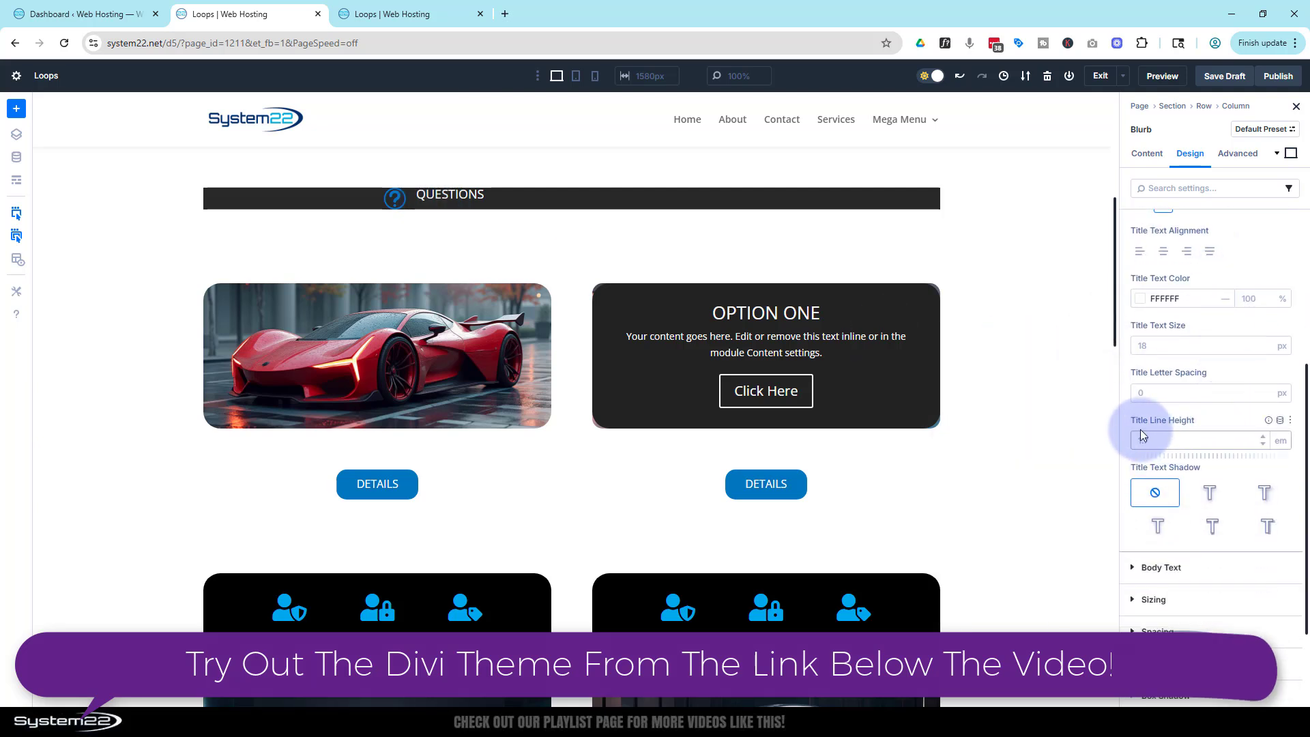
click(1263, 438)
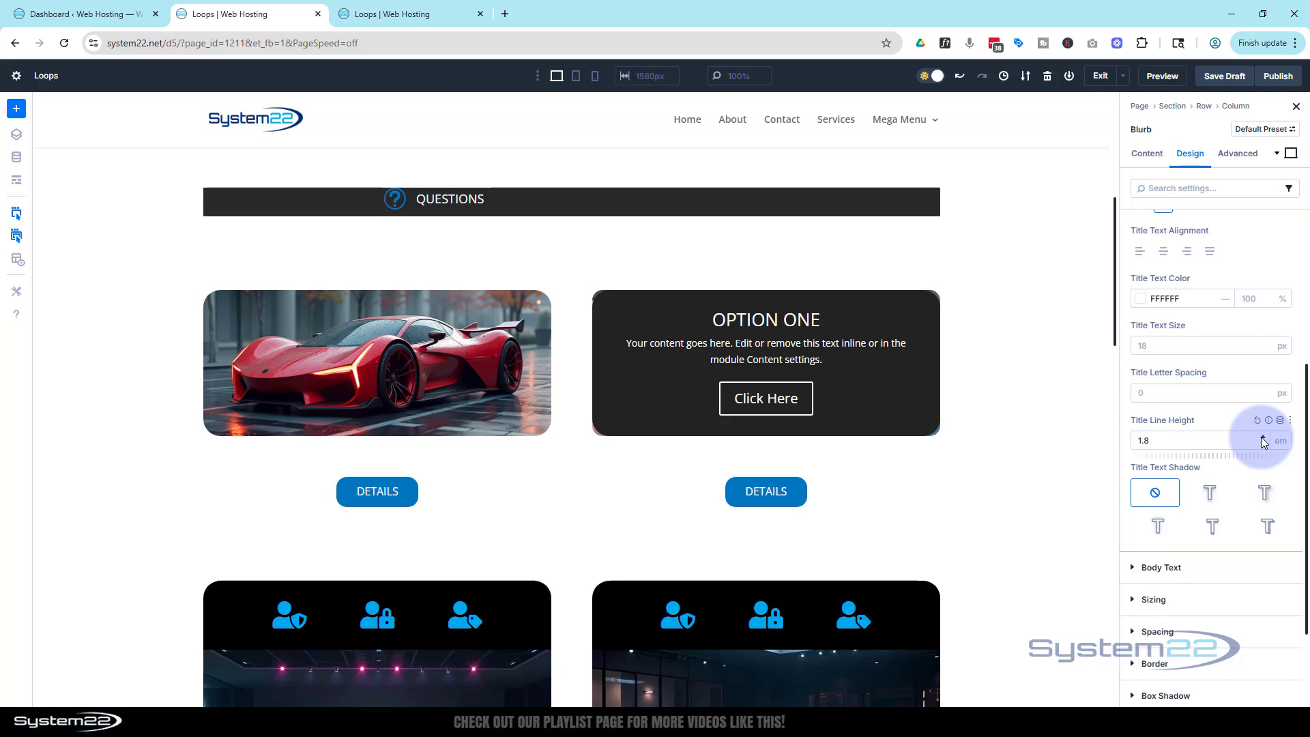
- Give the Questions blurb a top padding of 9 px
scroll(1214, 569, down, 1)
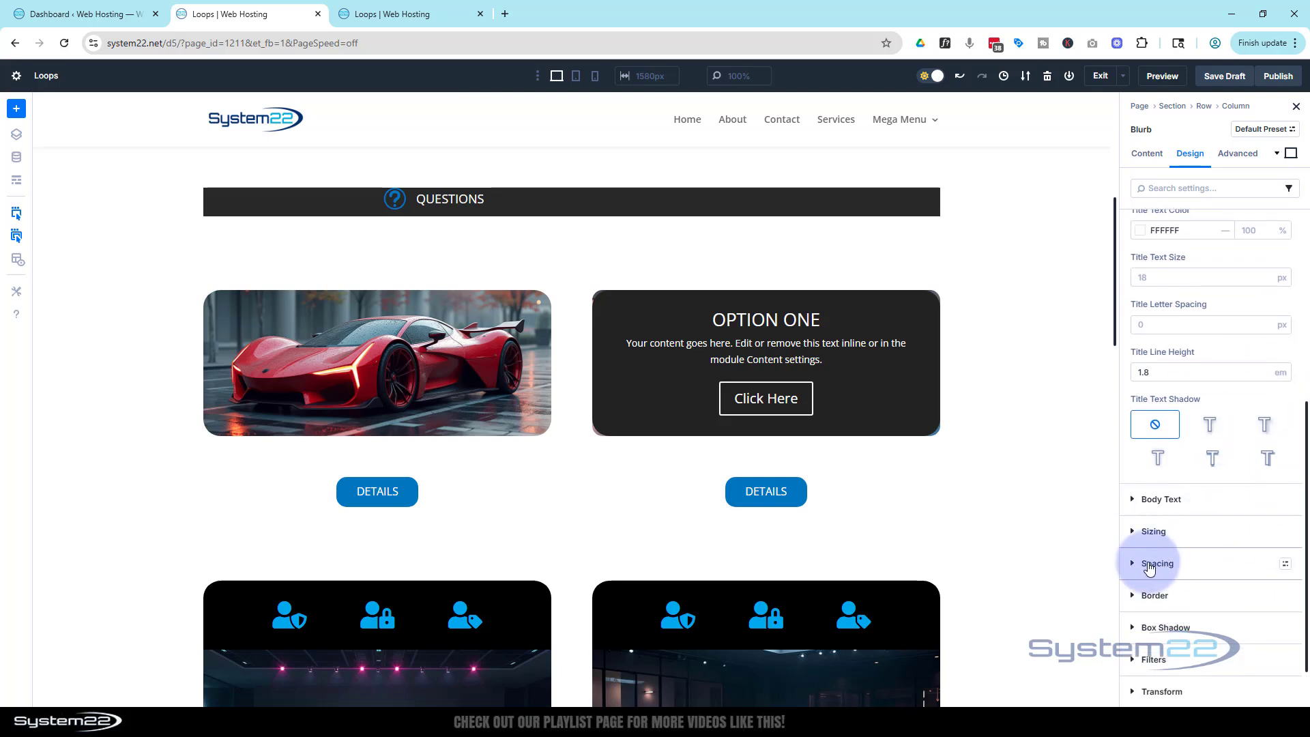
click(1151, 566)
click(1144, 439)
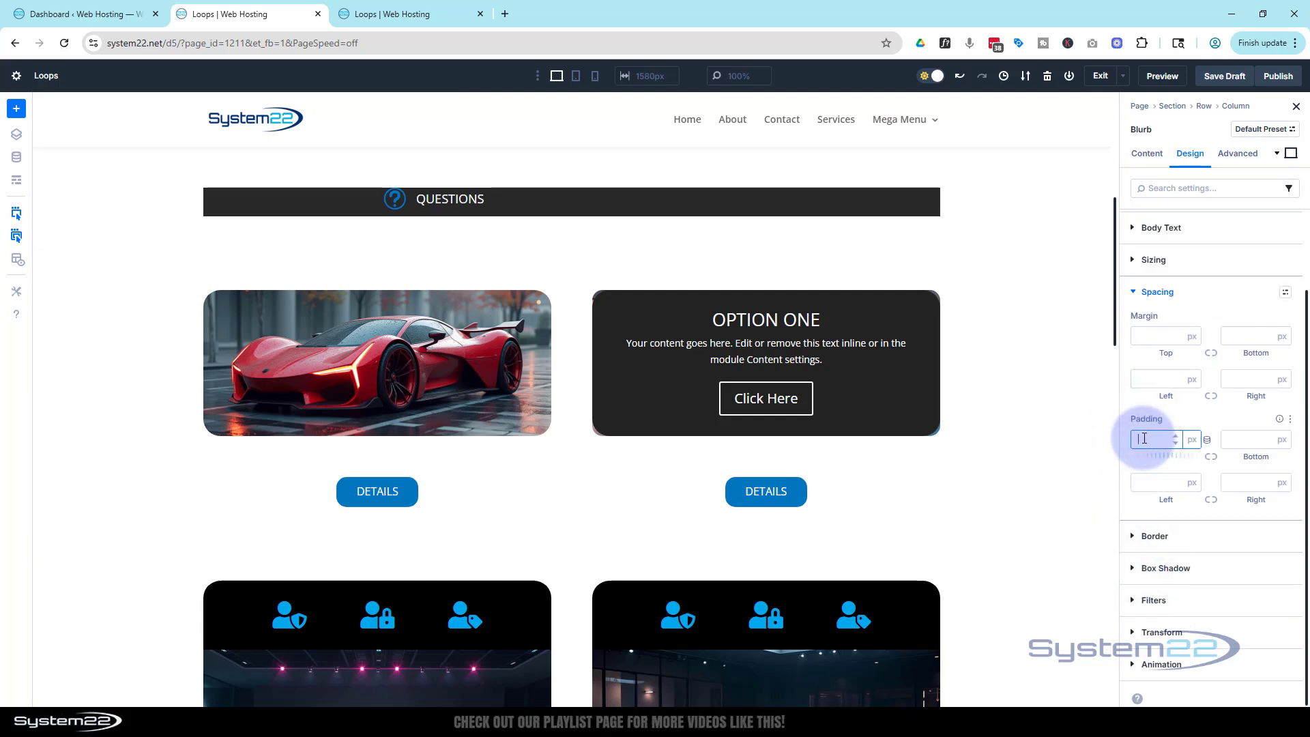
text(15)
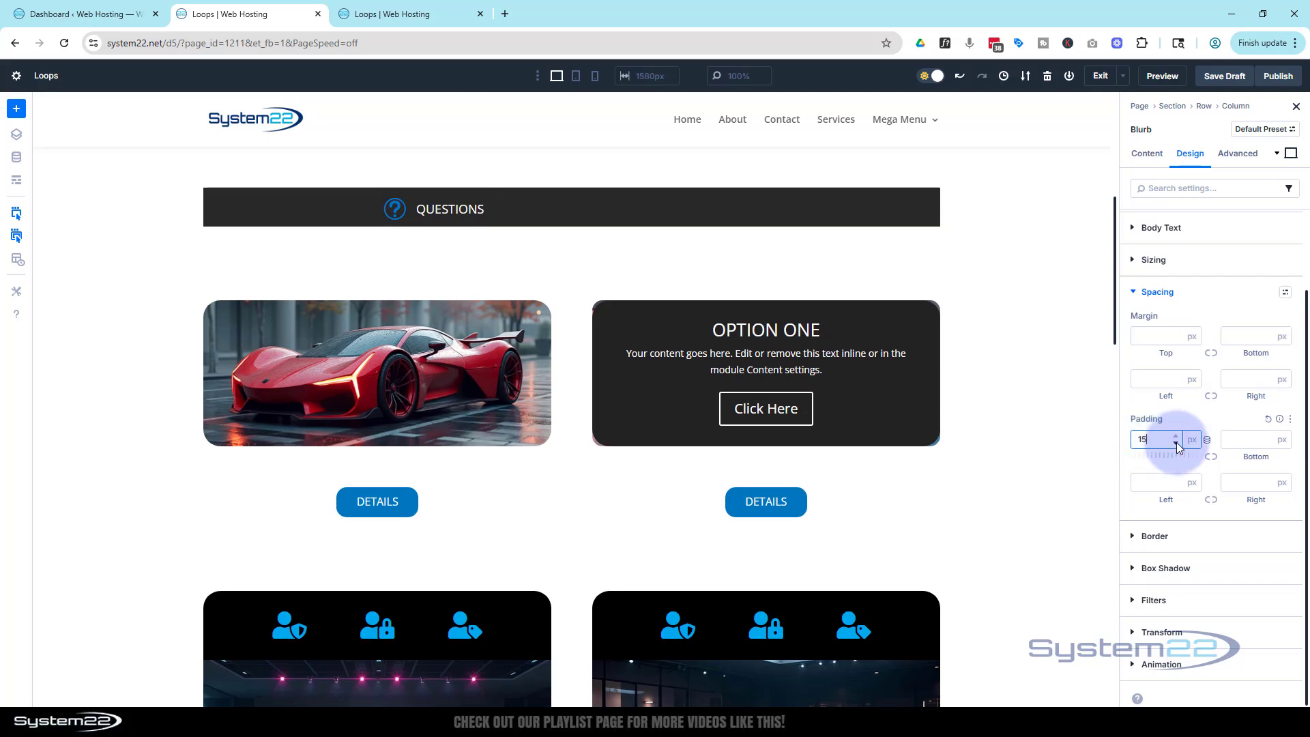
click(1175, 443)
click(1175, 443)
click(1175, 444)
click(1175, 443)
click(1175, 443)
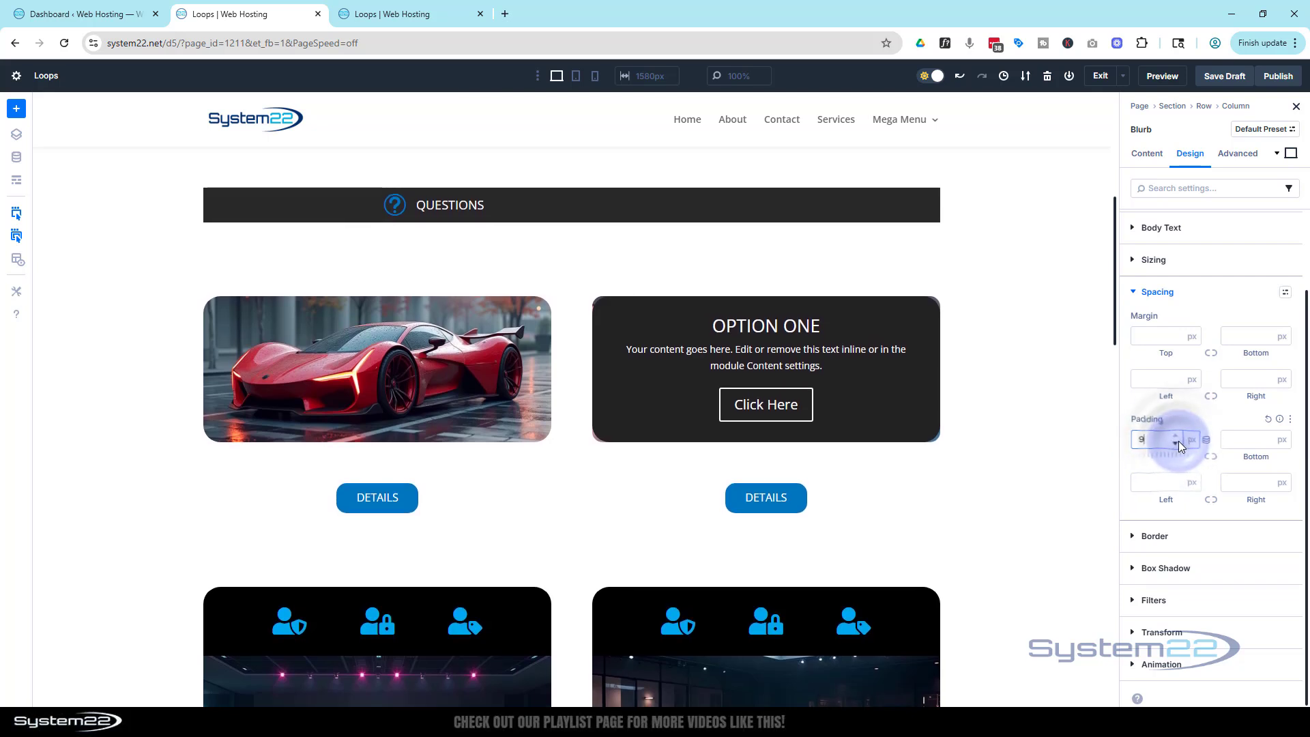
click(1175, 444)
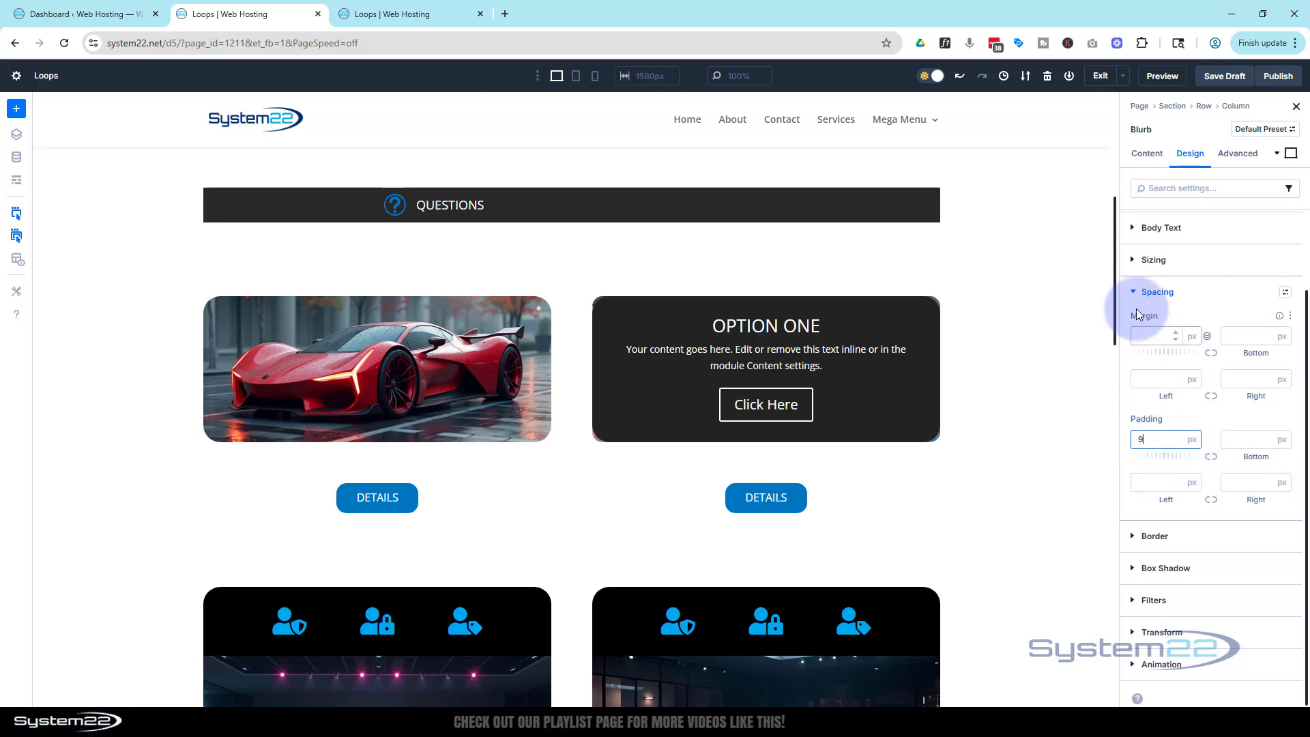
- Set the blurb's width to 200 px
click(1135, 291)
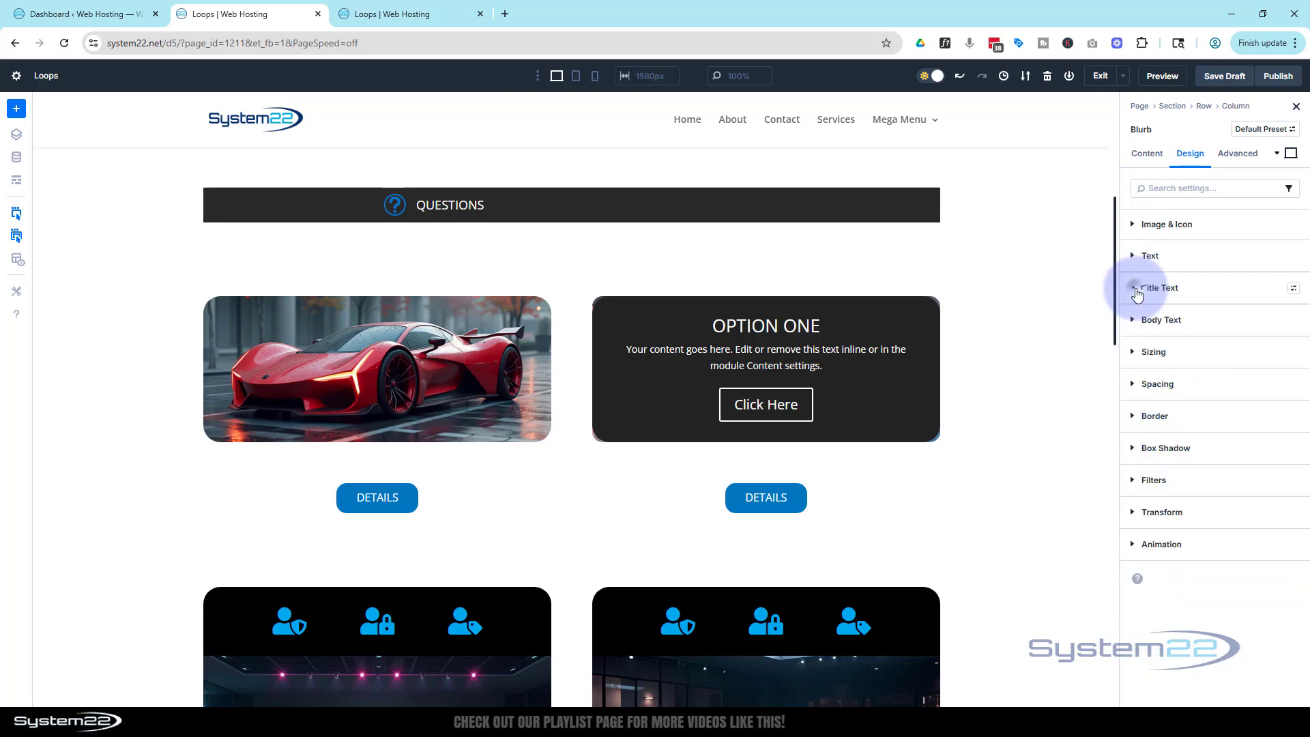
click(1135, 352)
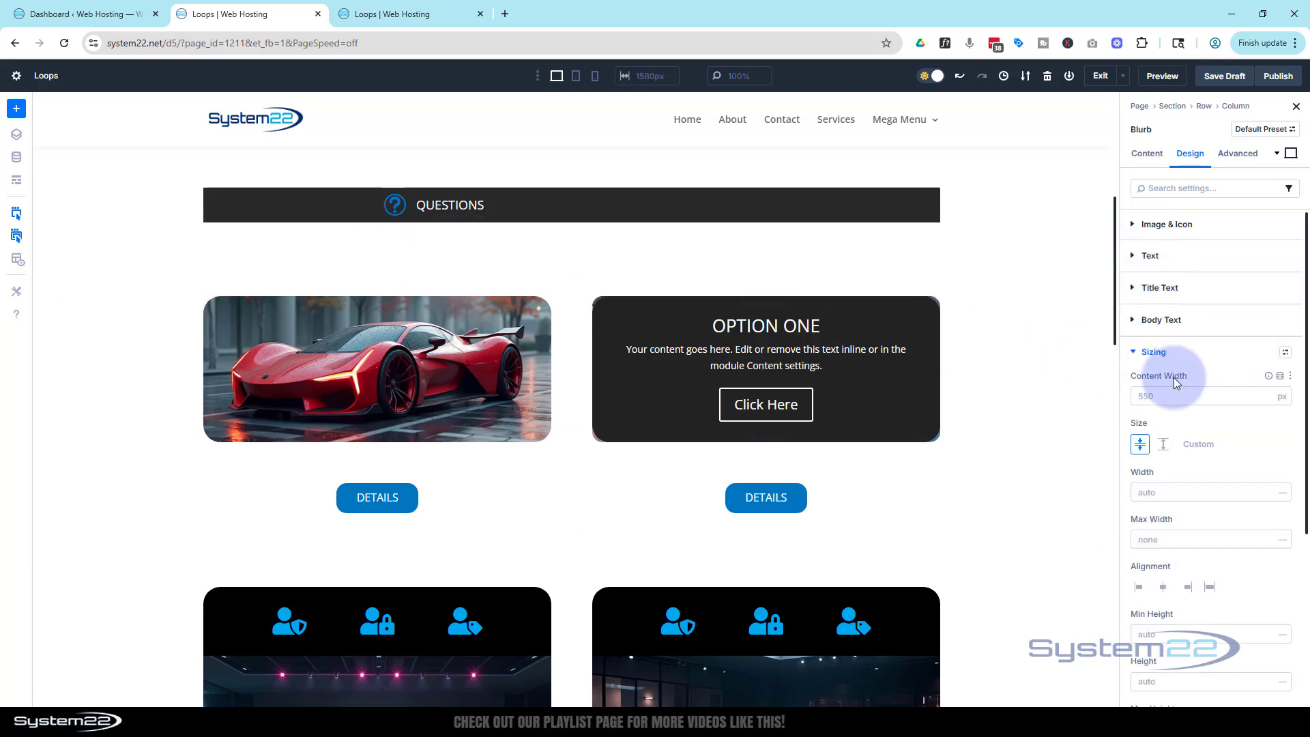
click(1142, 491)
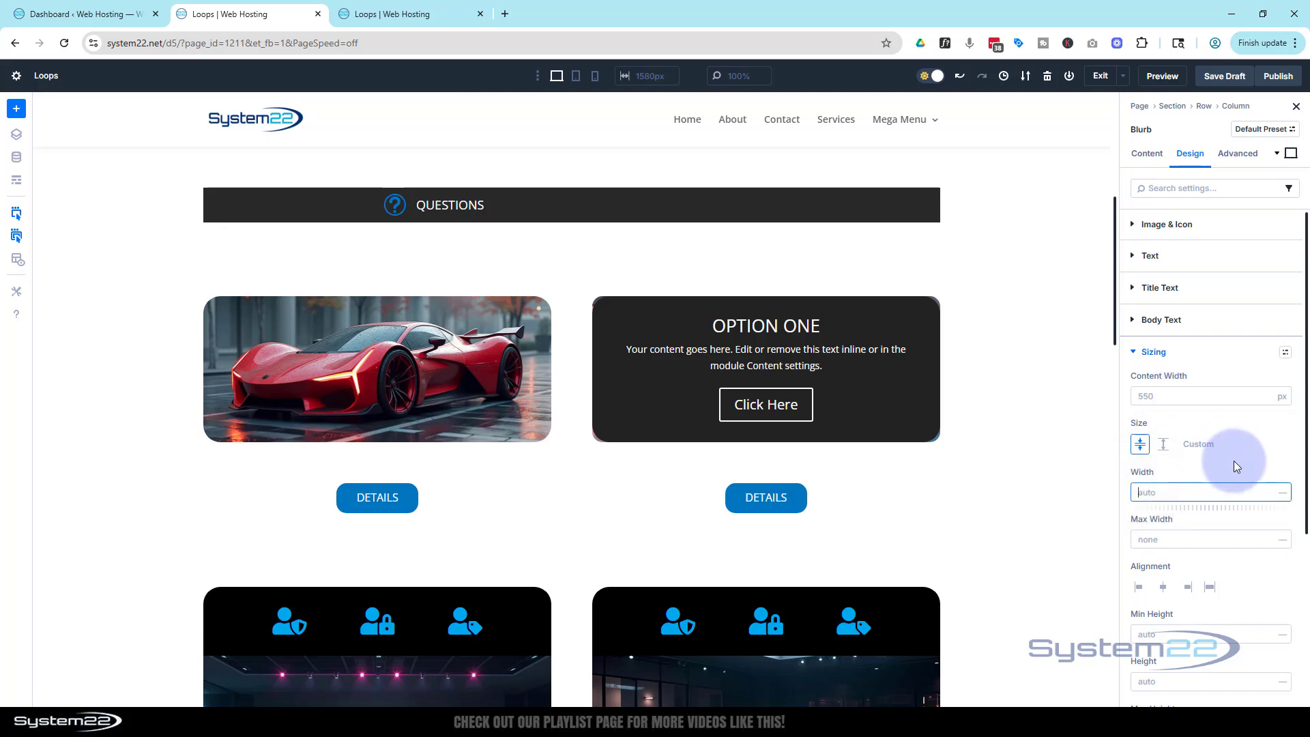
text(200)
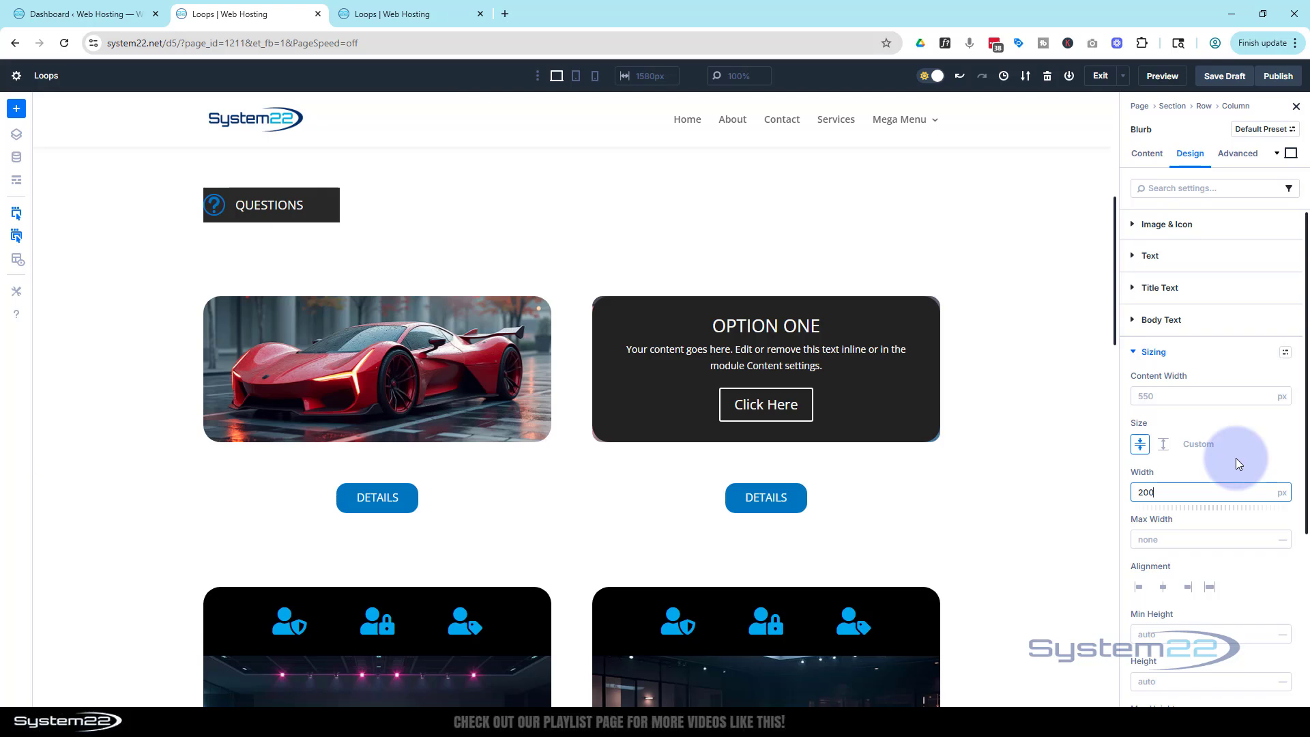
- Give the blurb a left padding of 20 px
click(1133, 353)
click(1130, 384)
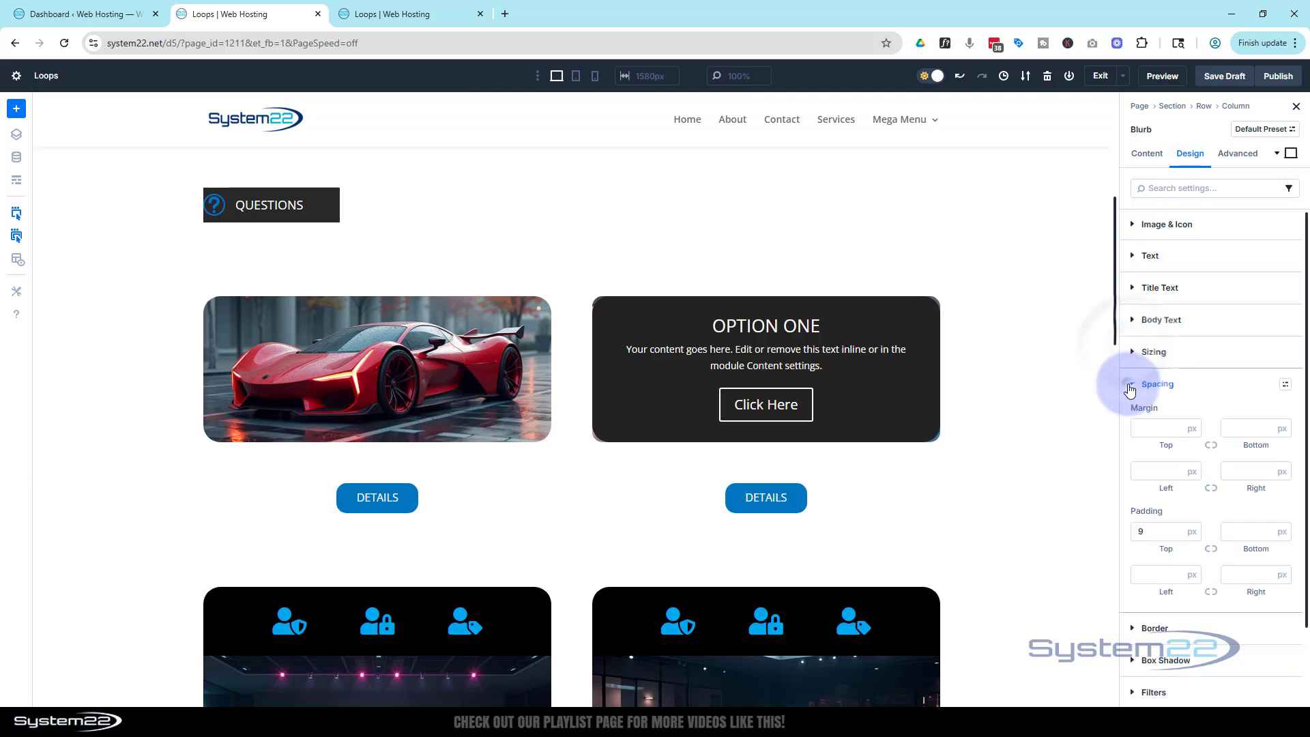
click(1155, 575)
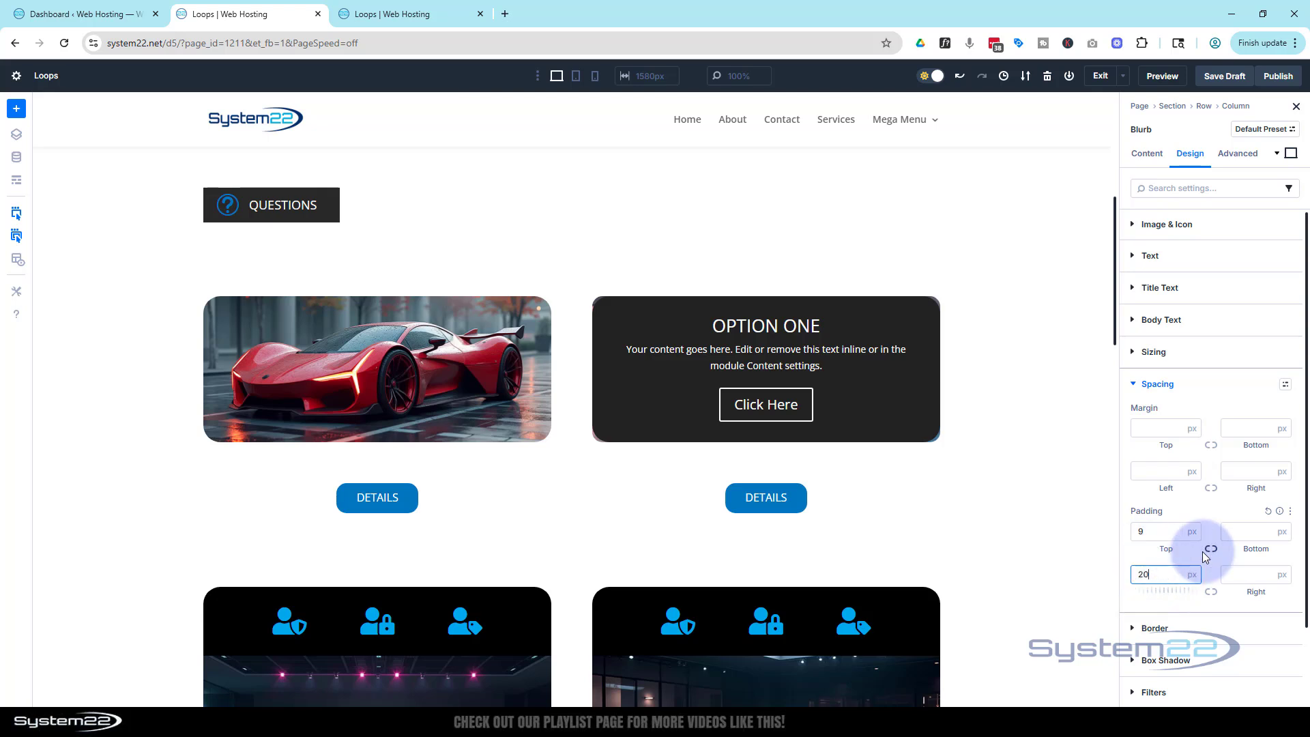
- Round all of the blurb's corners with a 15 px border radius and center the module in its column
scroll(1194, 553, down, 2)
click(1133, 538)
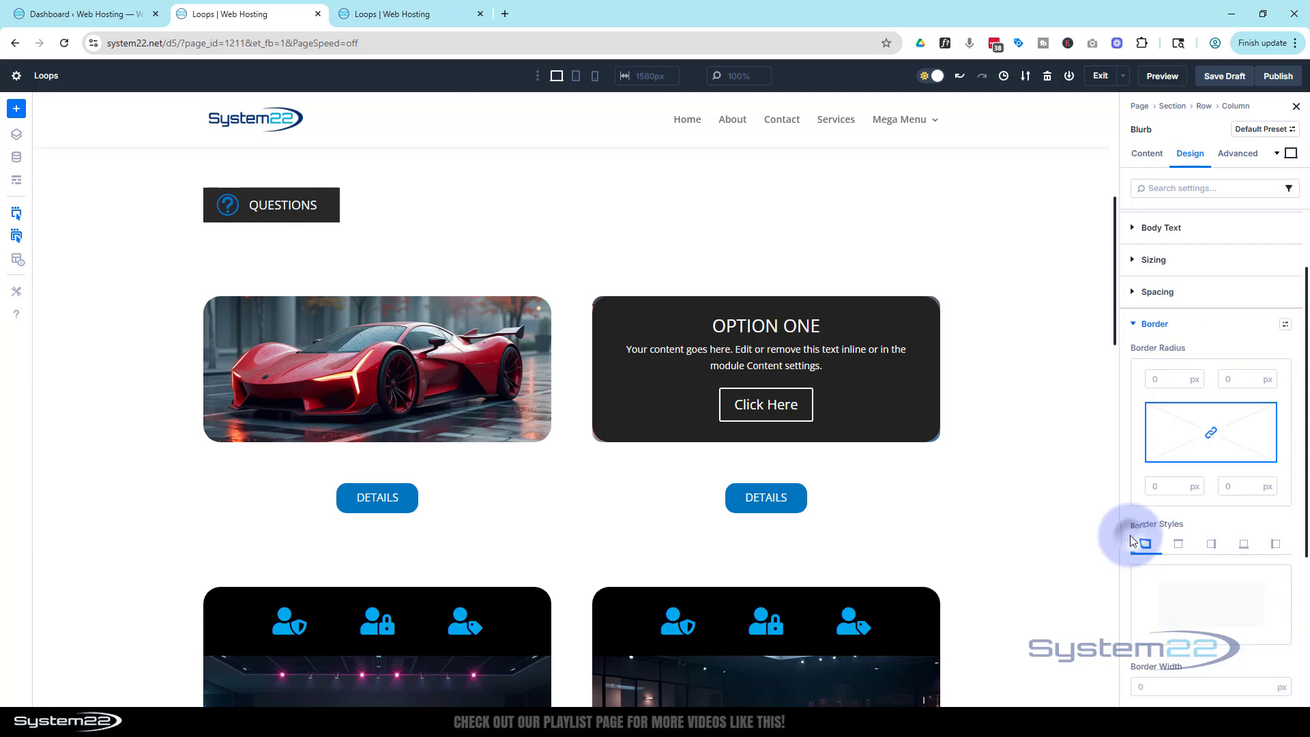
text(15)
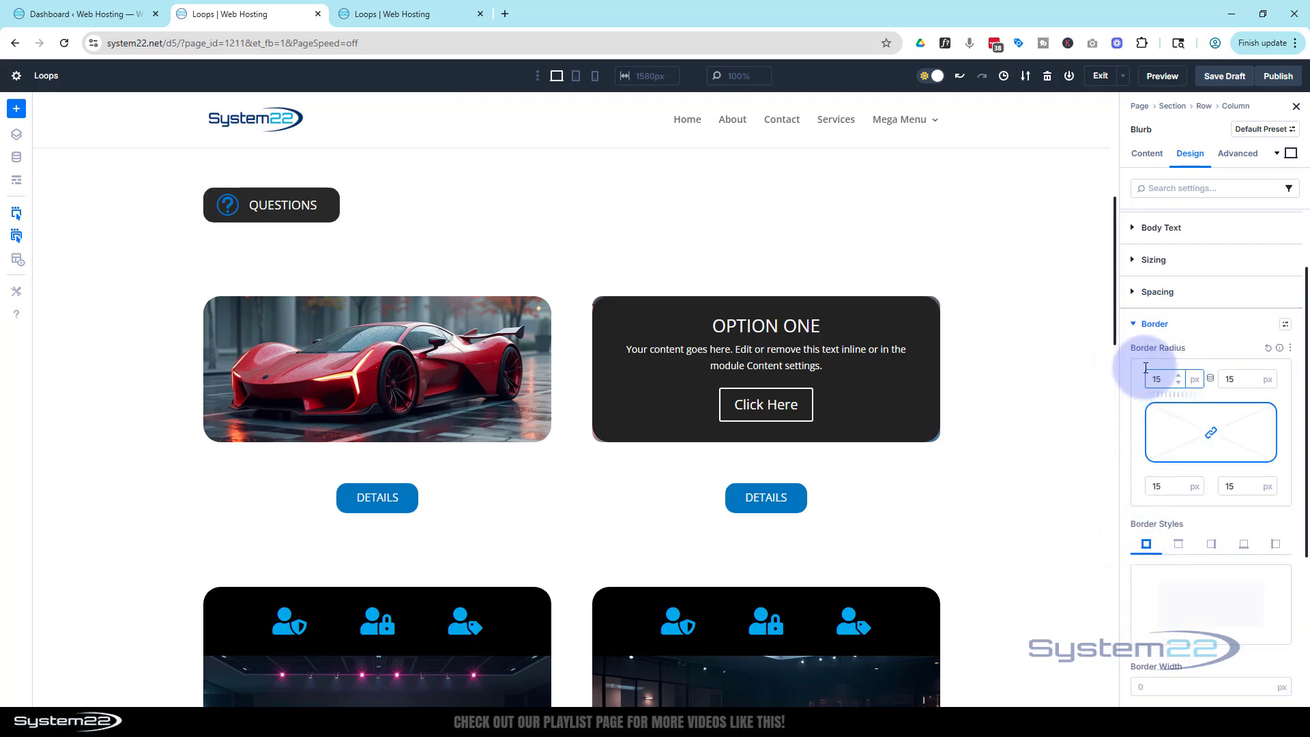
click(1134, 262)
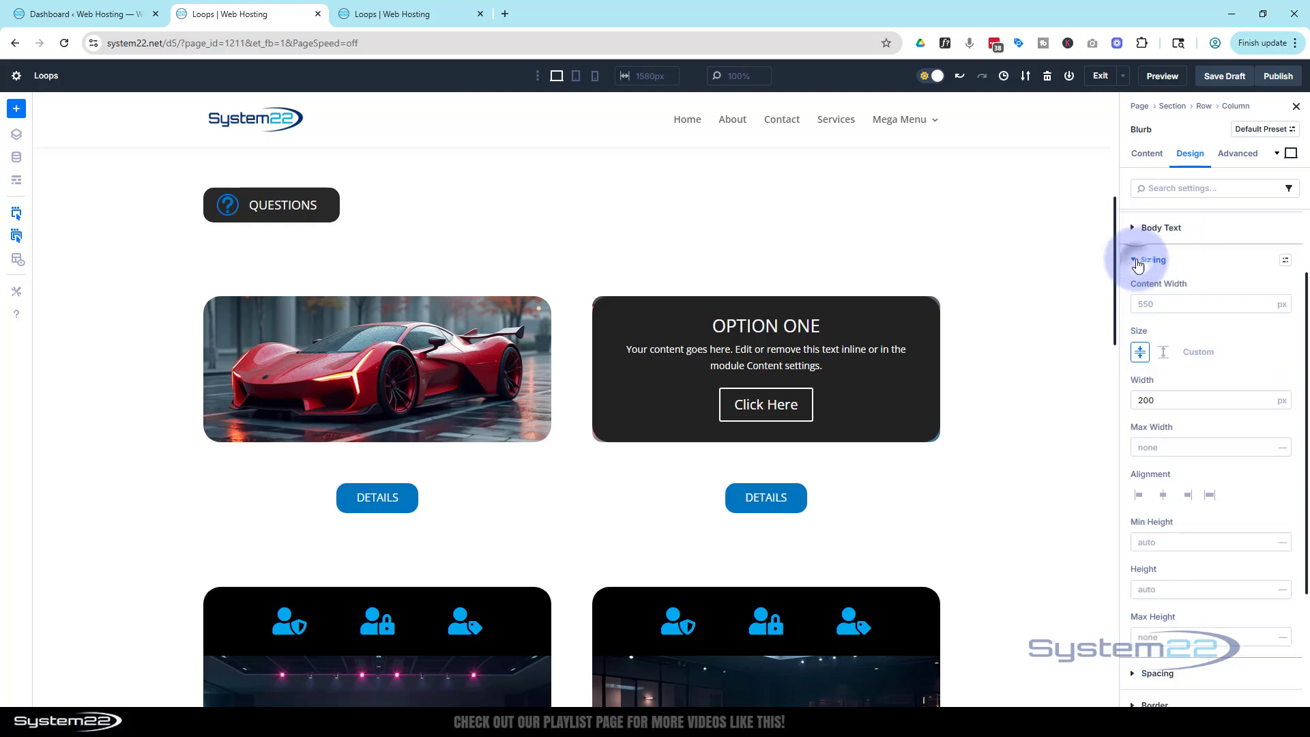
click(1162, 501)
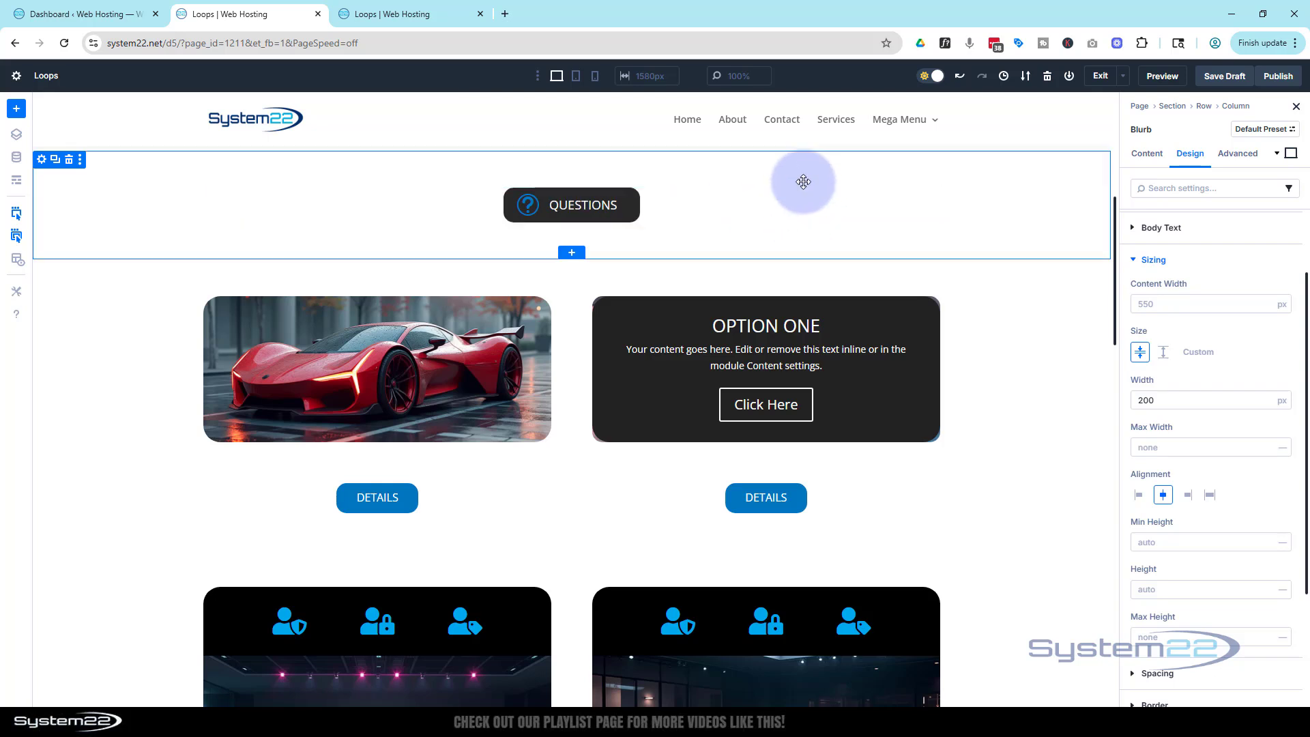
- Insert a single-column section below the Questions blurb and add a Contact Form module to it
click(572, 254)
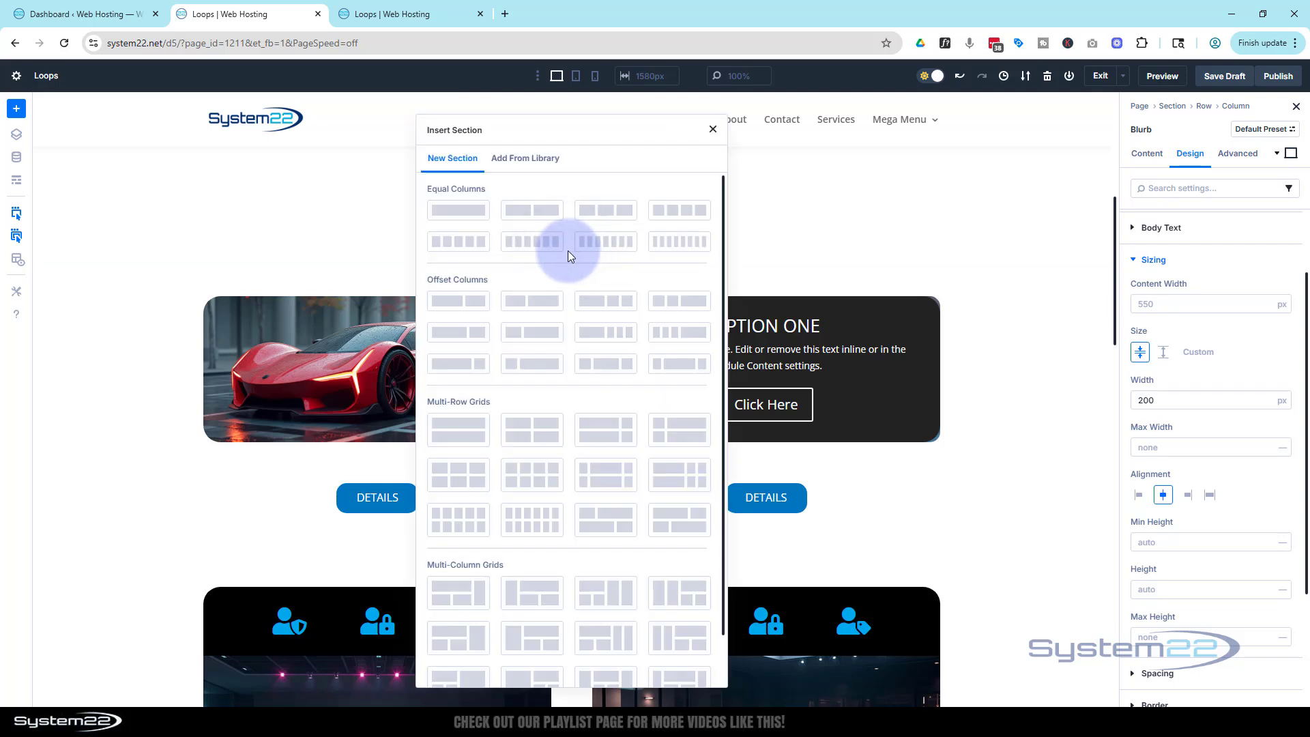
click(454, 208)
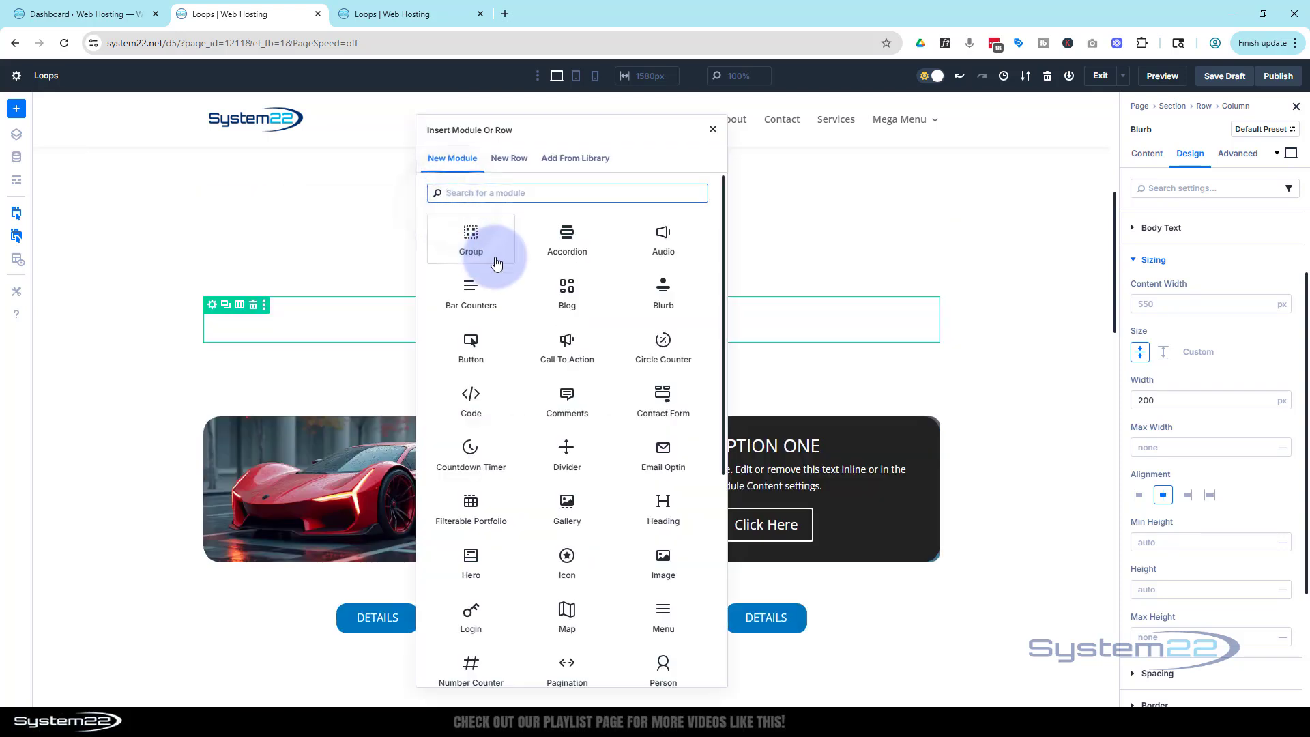
click(575, 362)
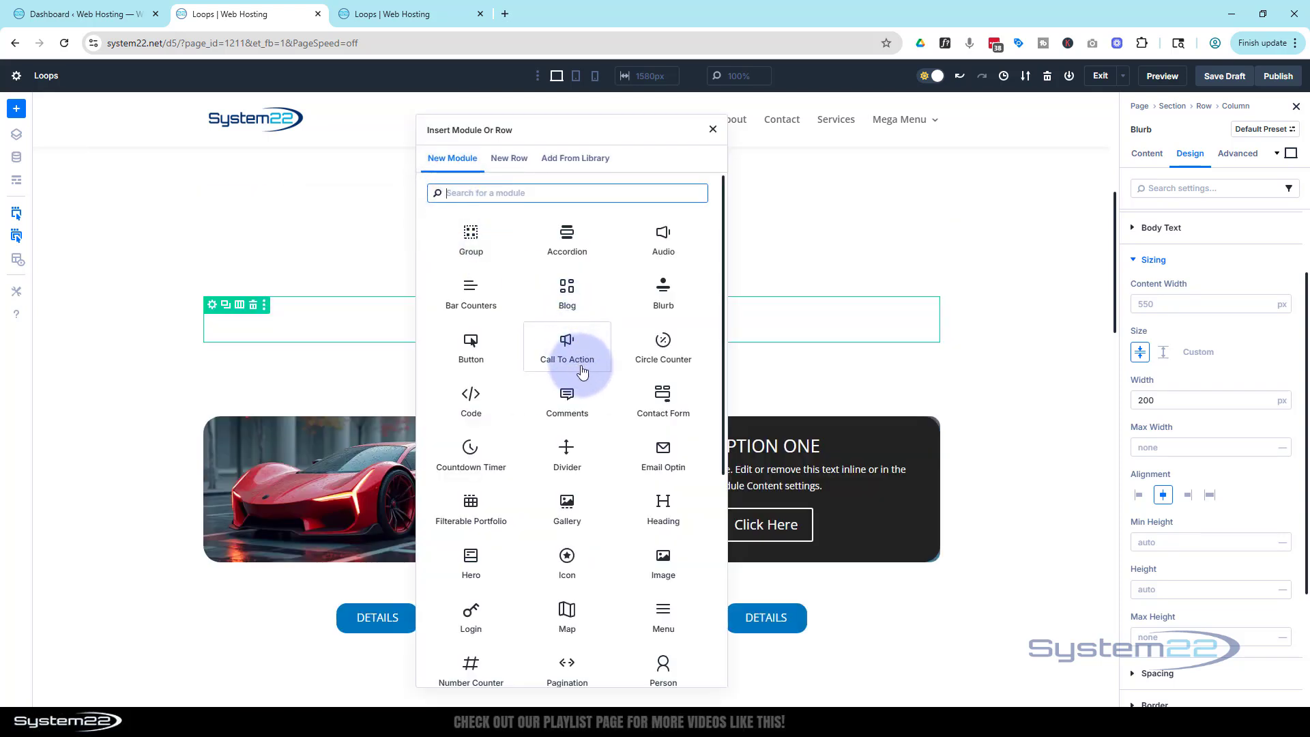
click(662, 401)
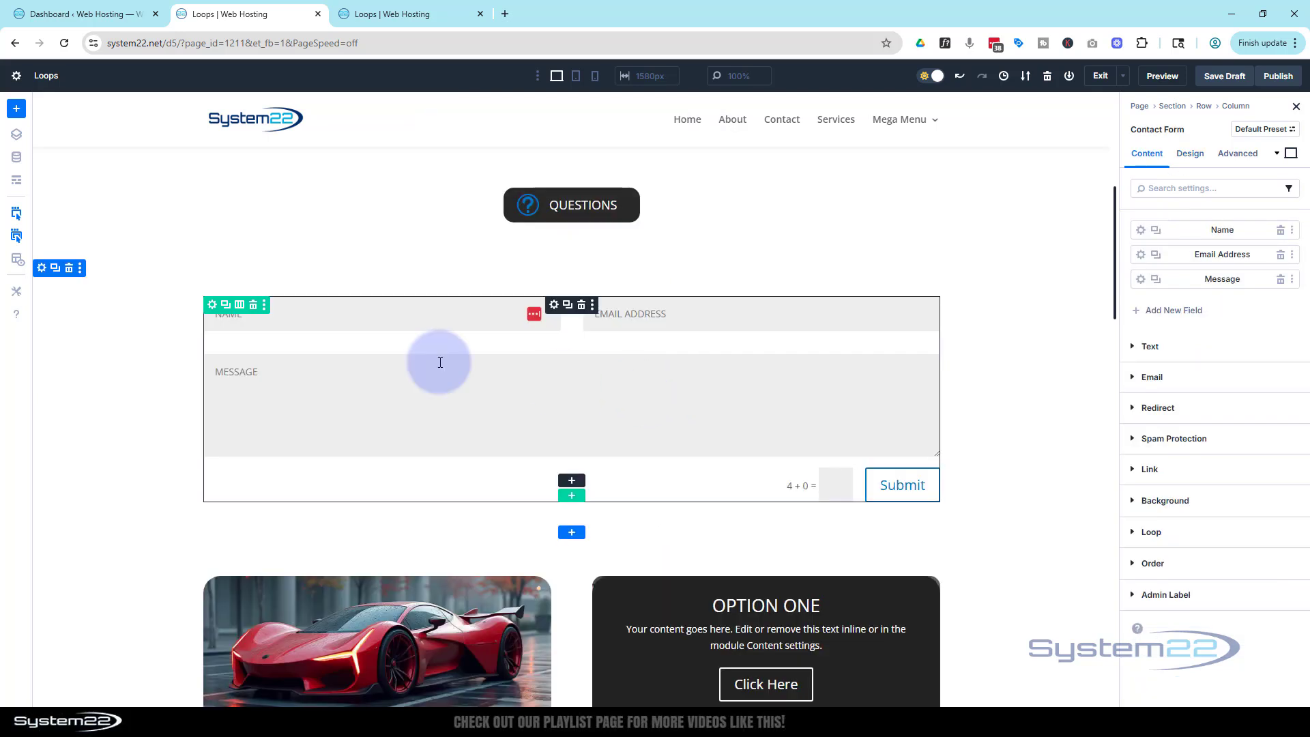
- Give the contact form's section a dark background color of 232323
click(50, 270)
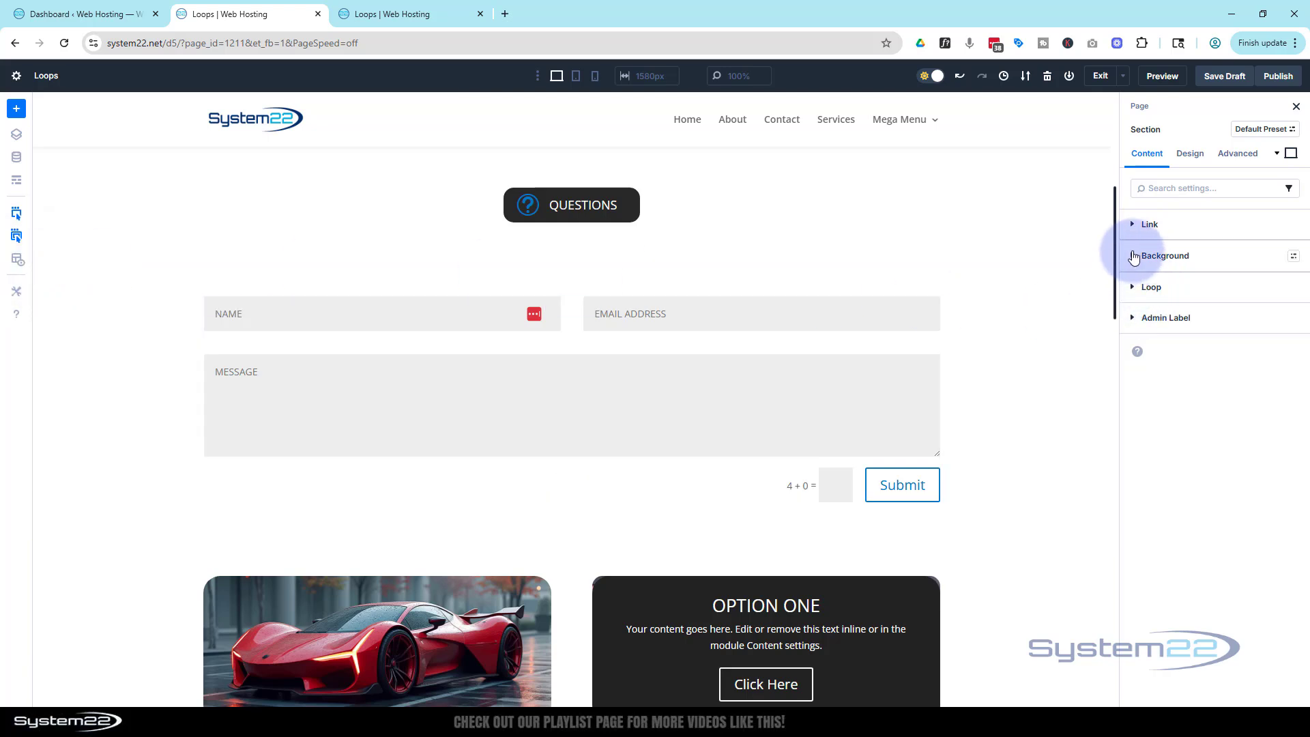
click(1146, 256)
click(1179, 385)
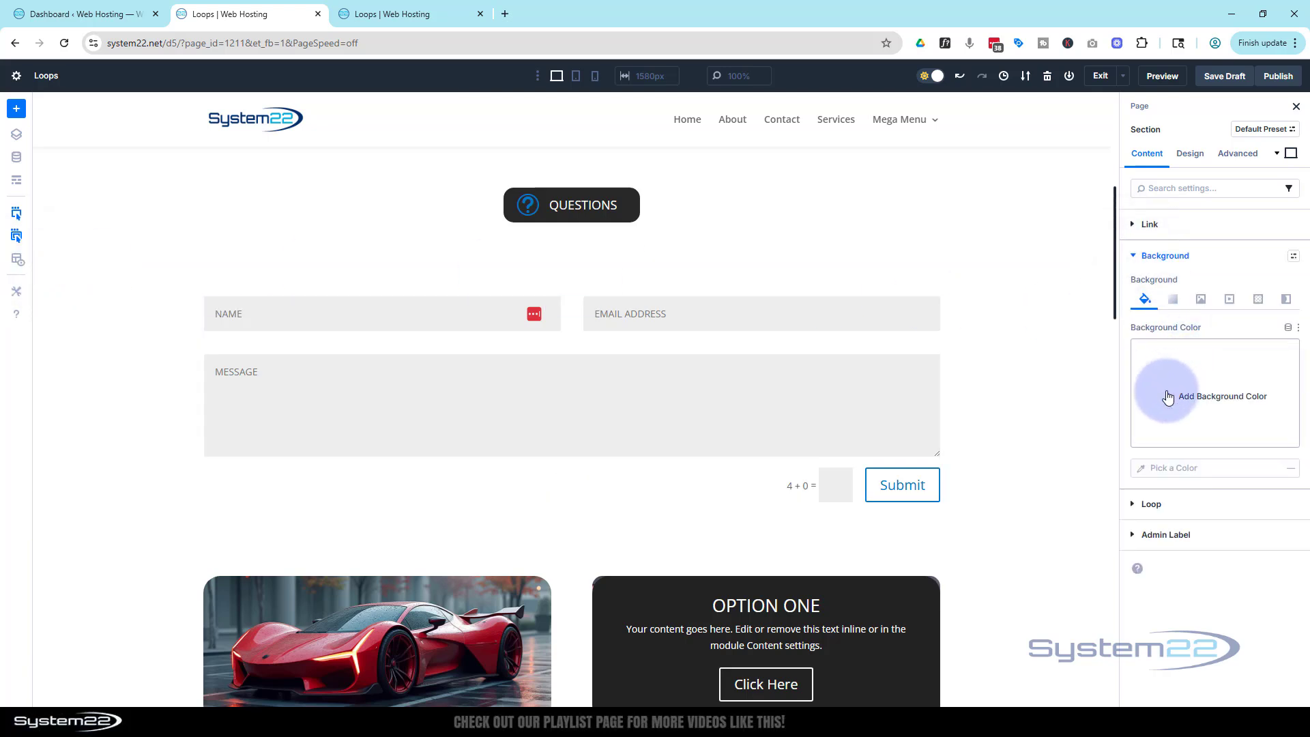
drag(959, 439, 936, 461)
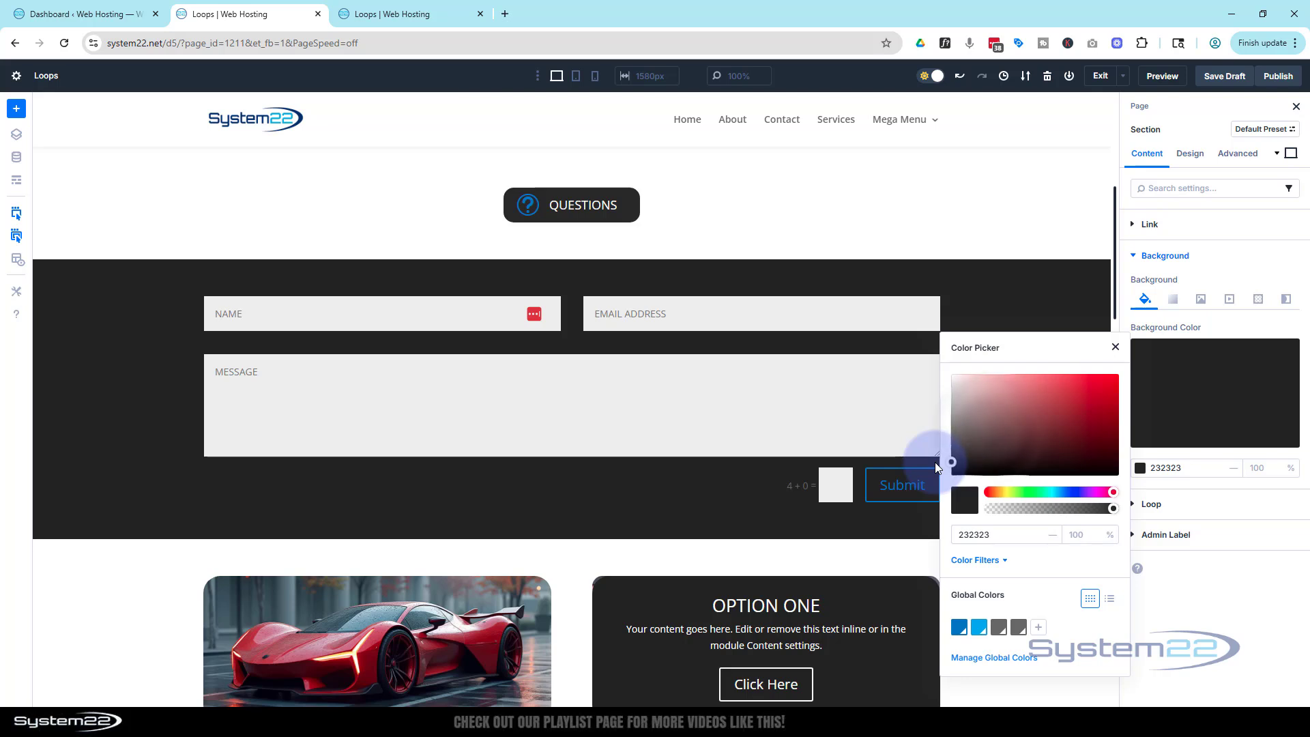
- Give the contact form the title "Reach Out Today!"
click(536, 273)
click(553, 308)
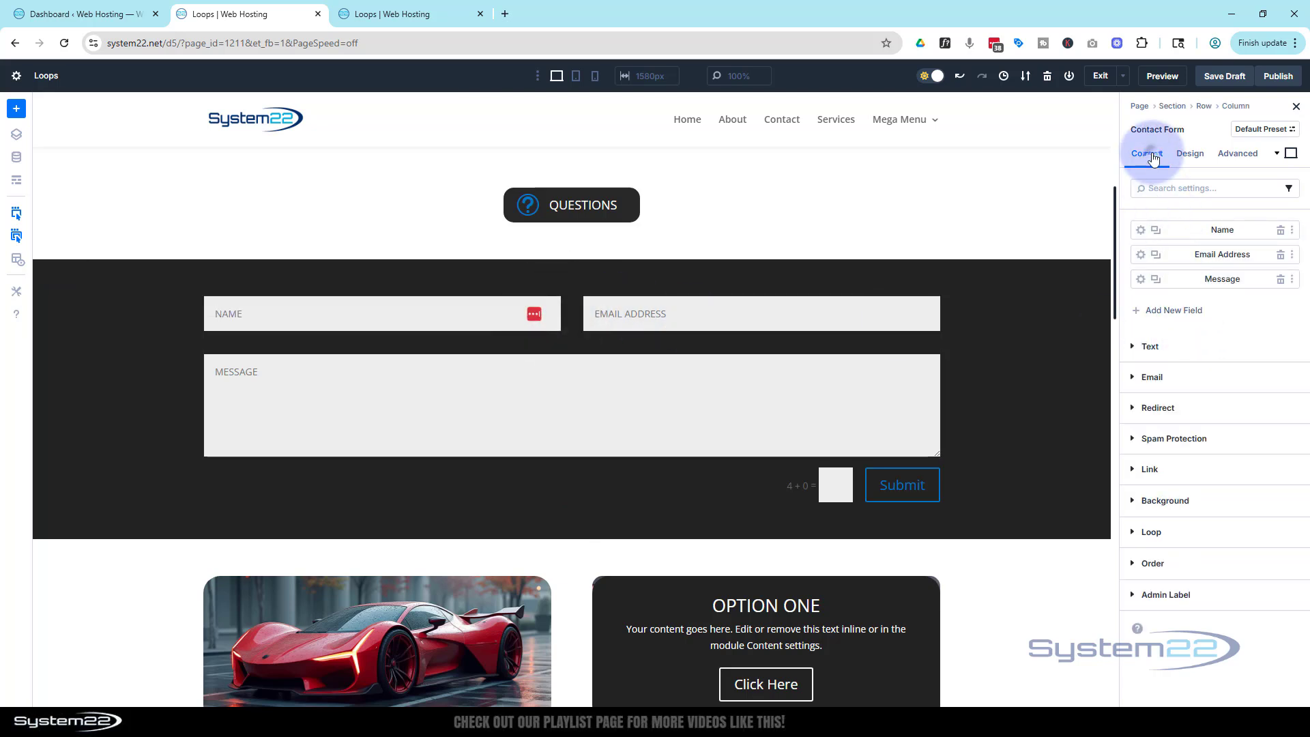
click(1151, 348)
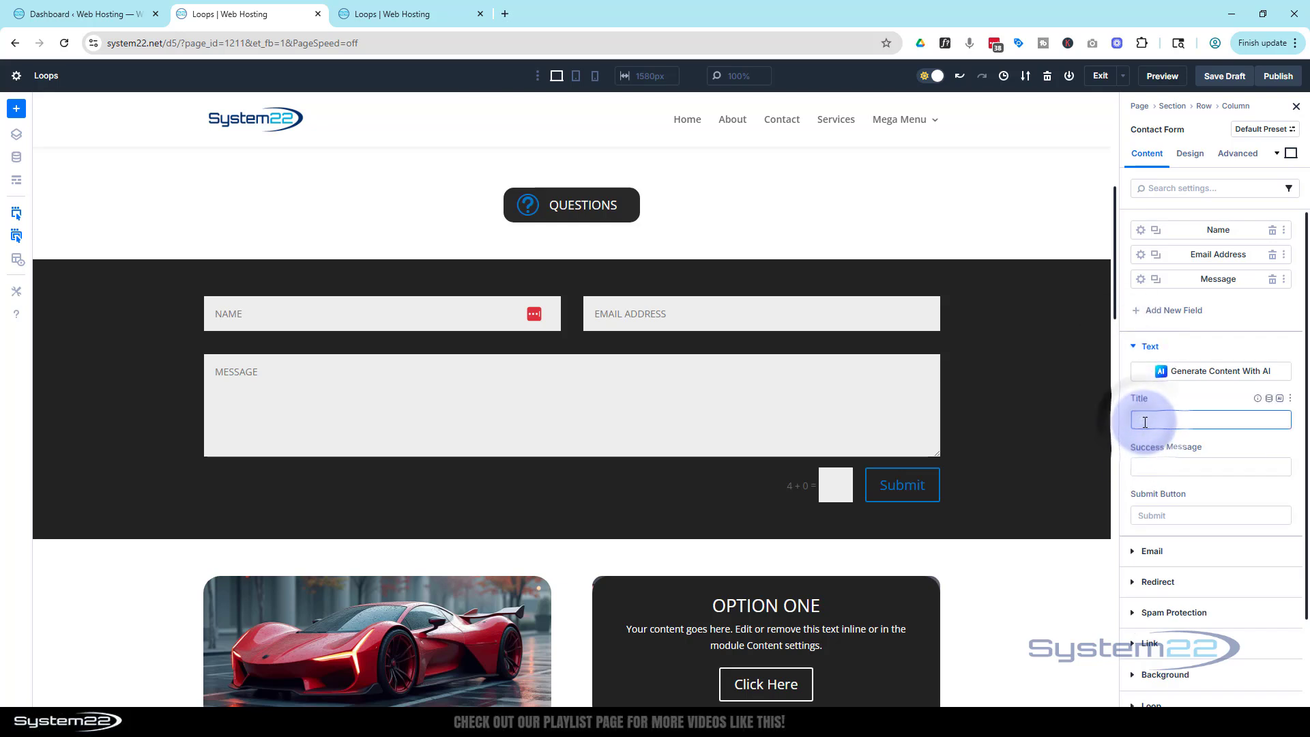
text(Reach O)
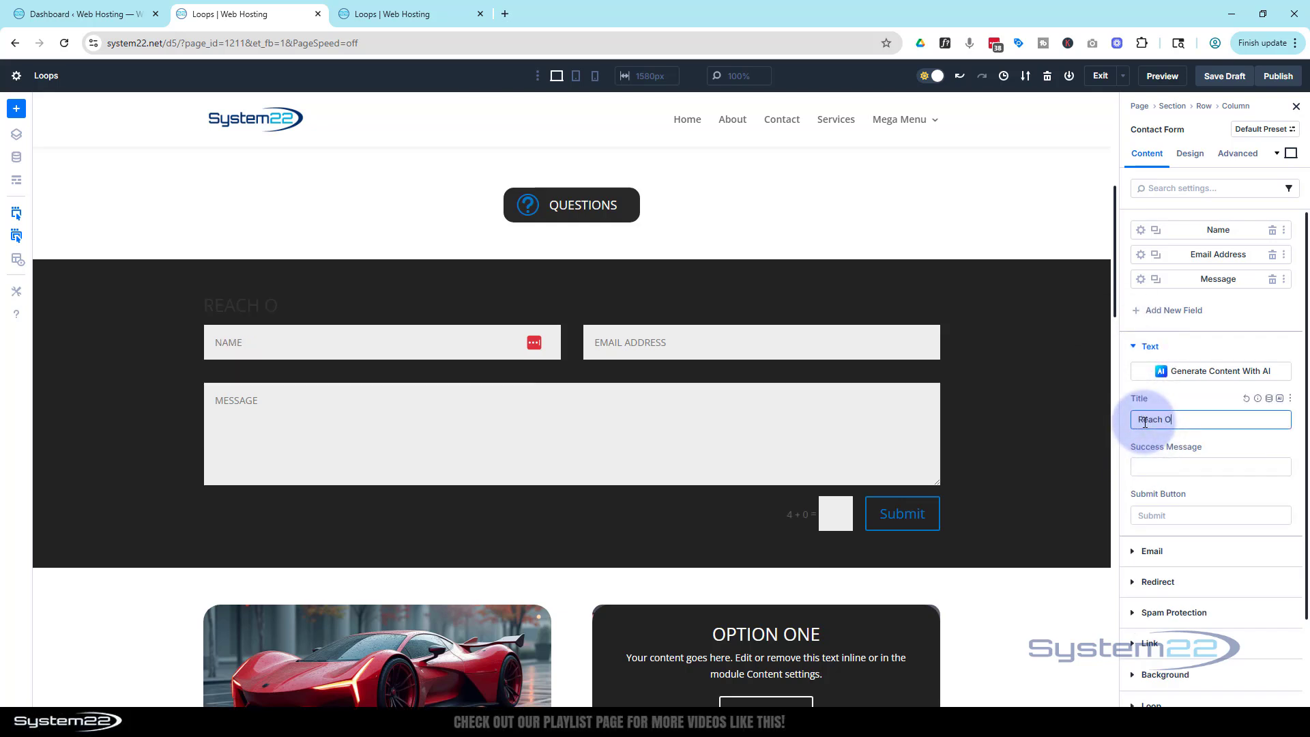
text(ut Today!)
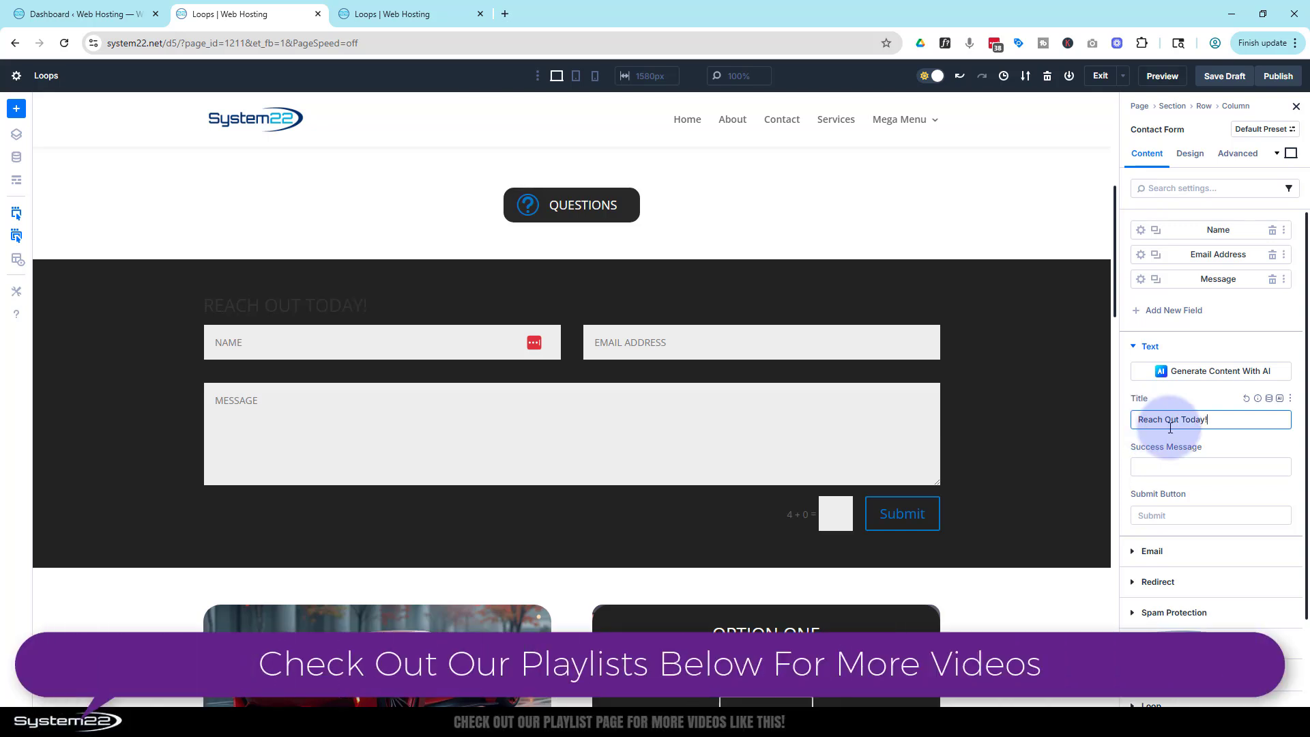
- Set the contact form's title to heading level H3 and center its text
click(1190, 152)
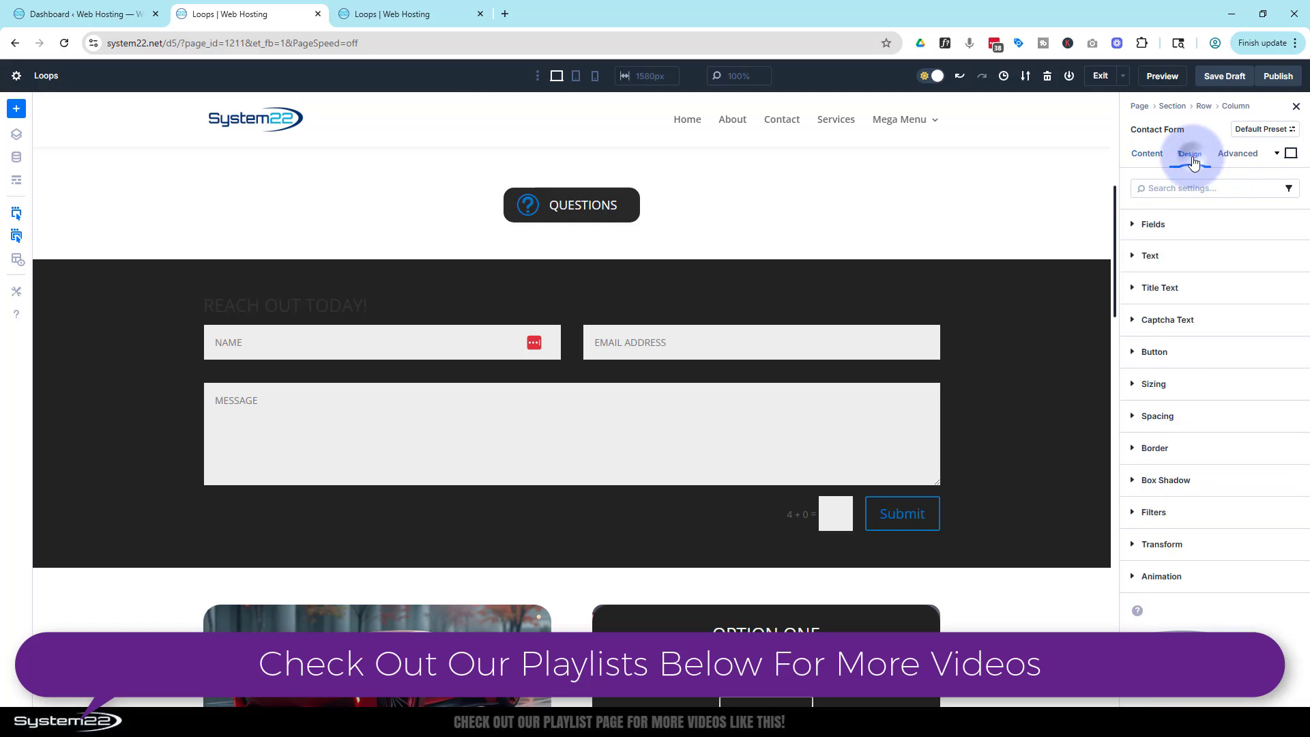
click(1147, 287)
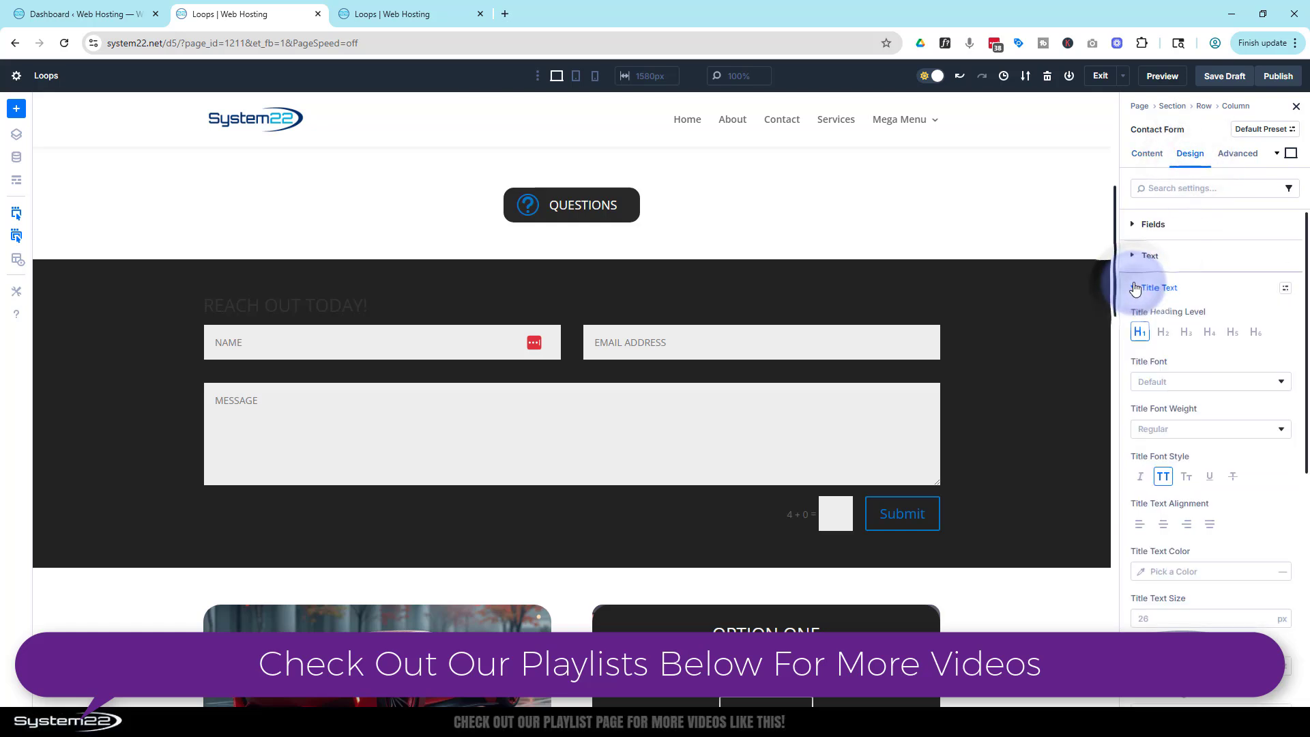
click(1185, 337)
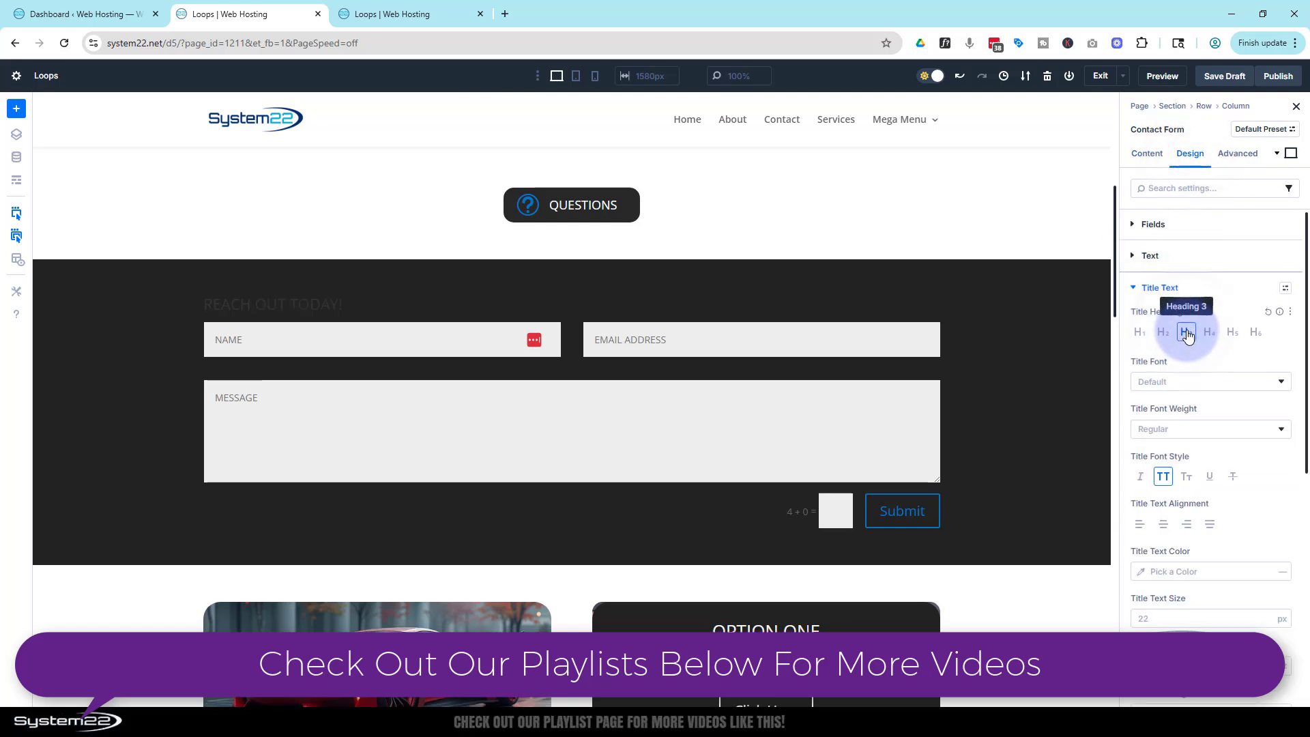
click(1165, 528)
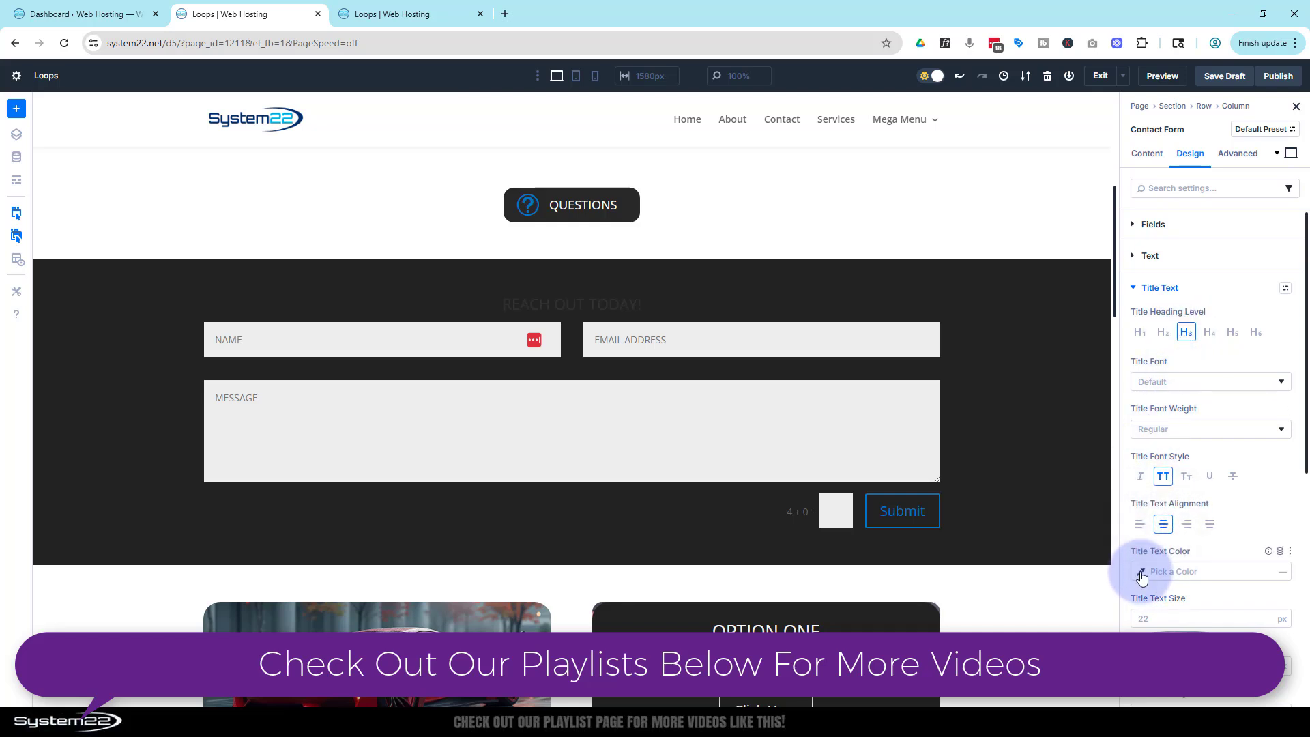
- Color the contact form's title white (FFFFFF) and set its text size to 35 px
click(1141, 571)
drag(991, 414, 945, 369)
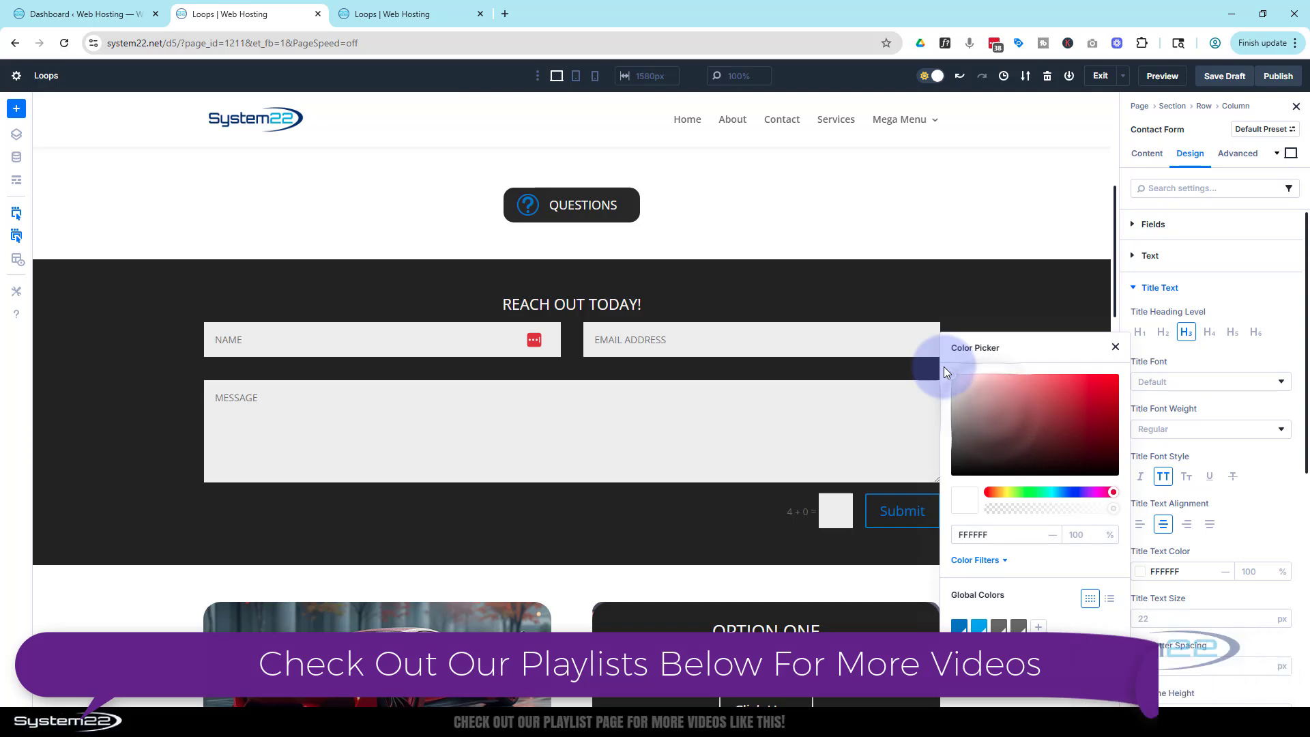
click(1263, 517)
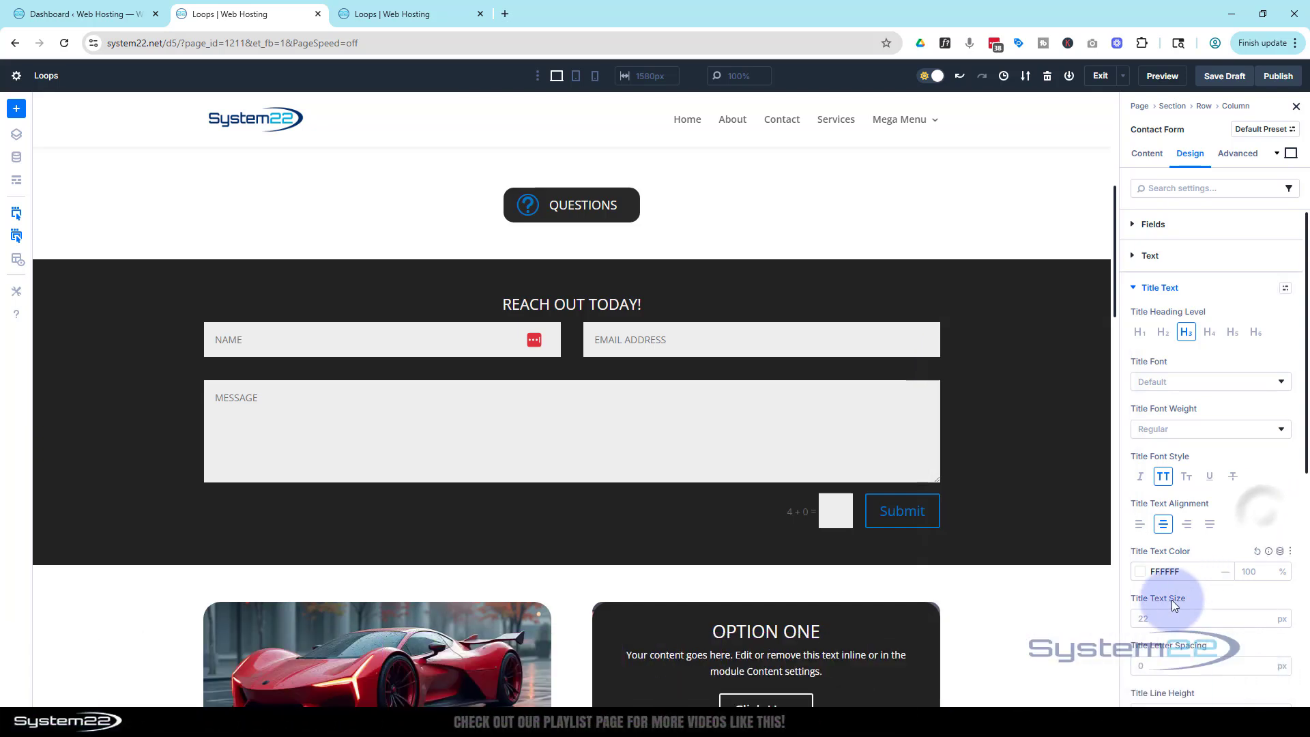
click(1136, 619)
text(35)
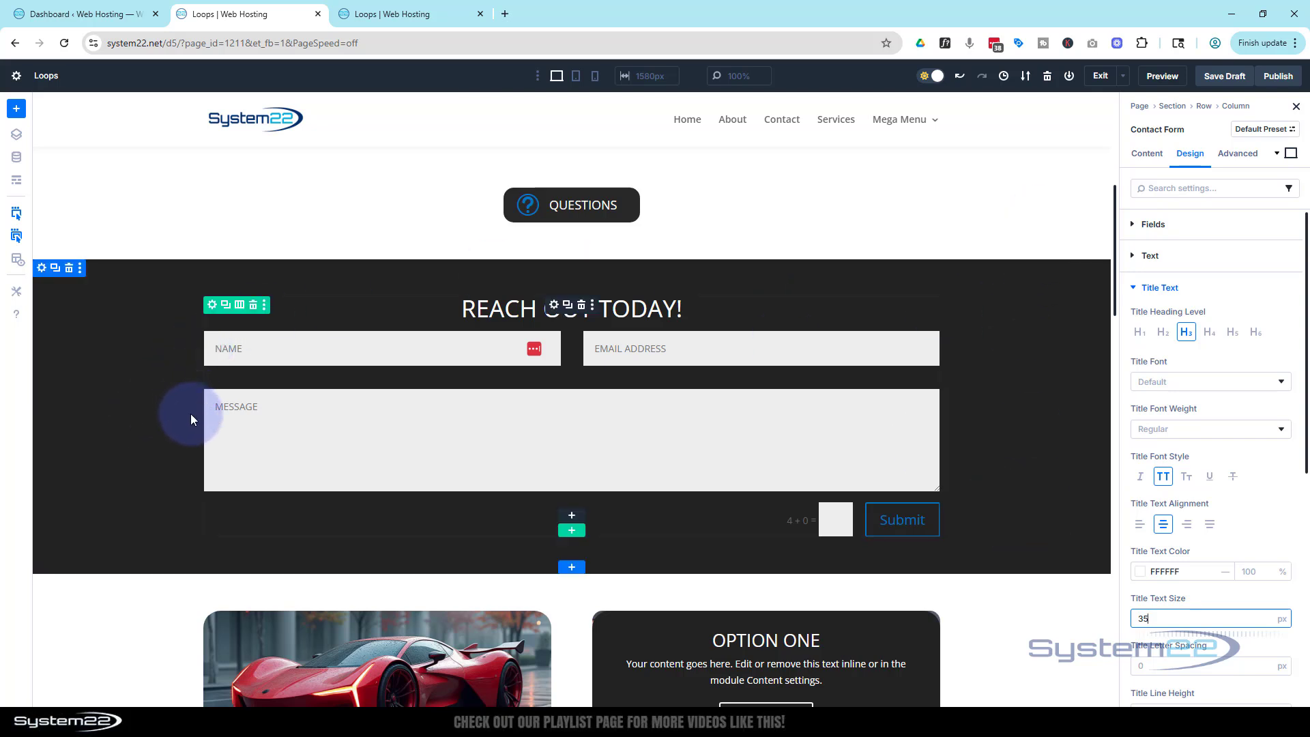
- Set the contact form section's width to 80% and center the section on the page
click(43, 272)
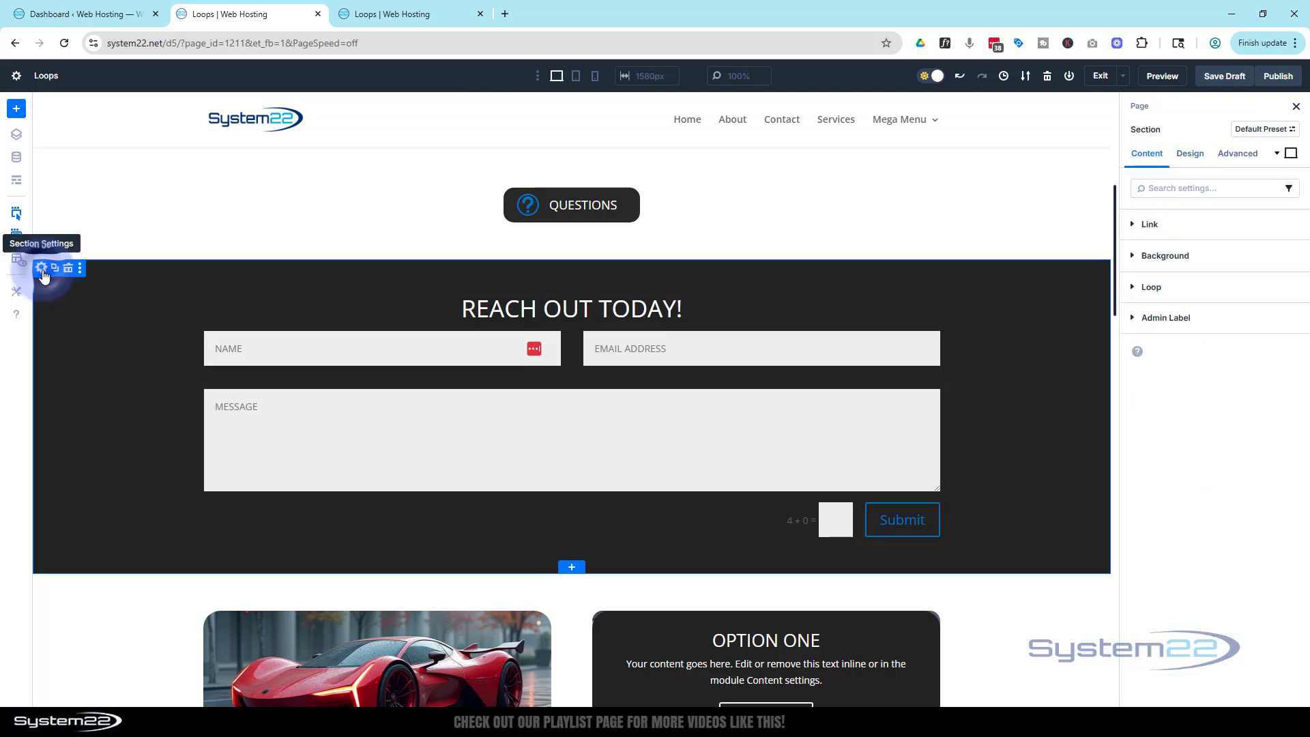
click(1191, 158)
click(1212, 295)
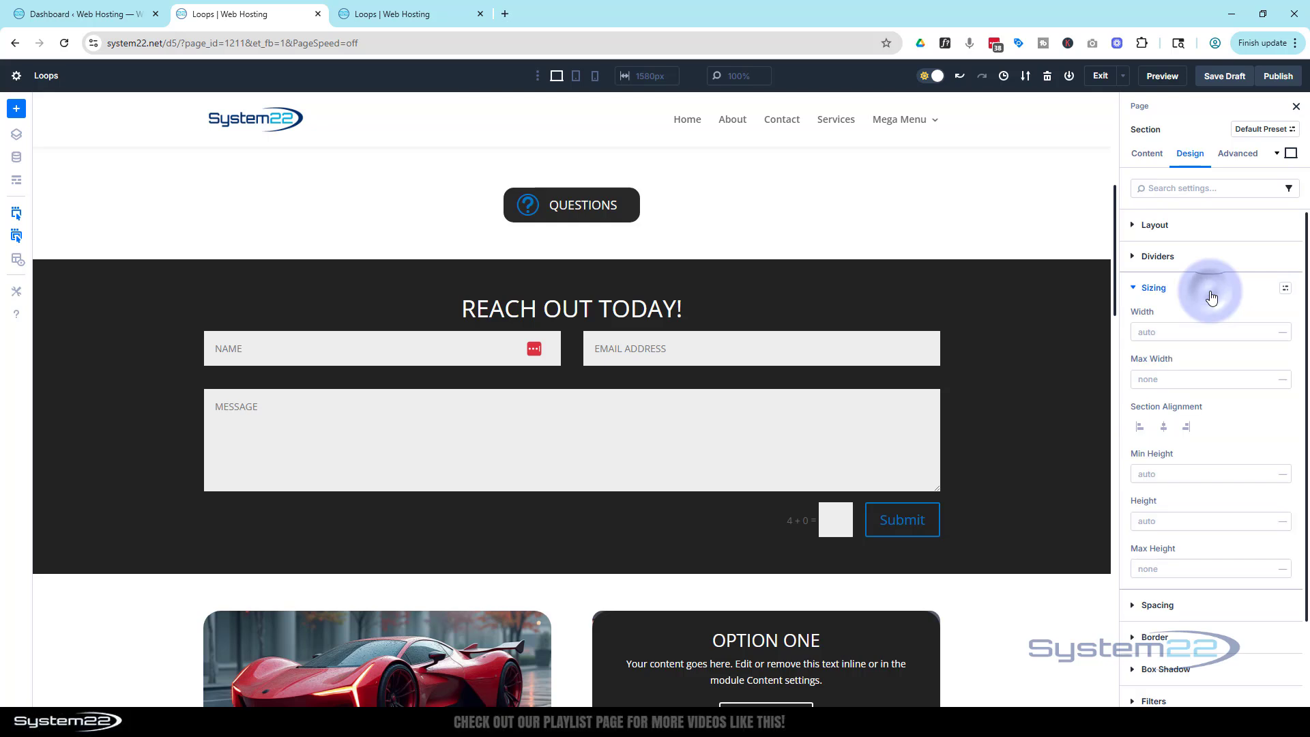
click(1149, 331)
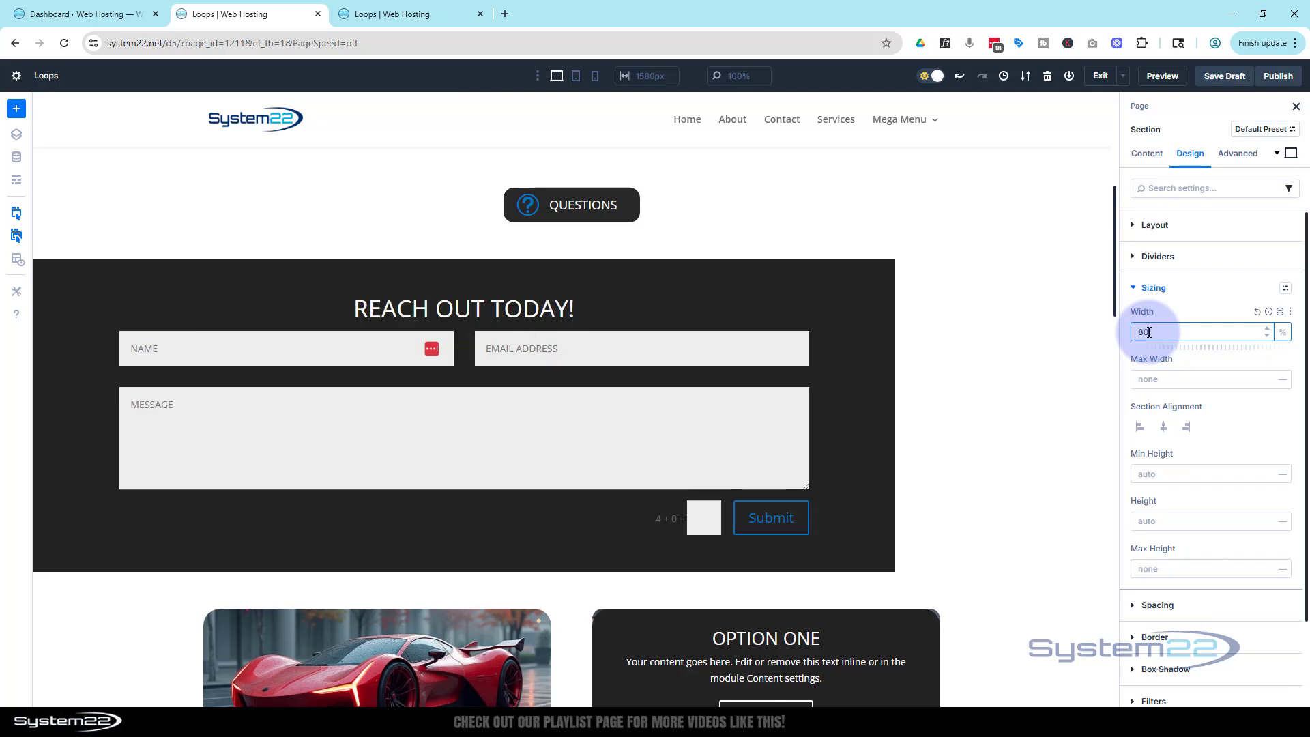
click(1164, 428)
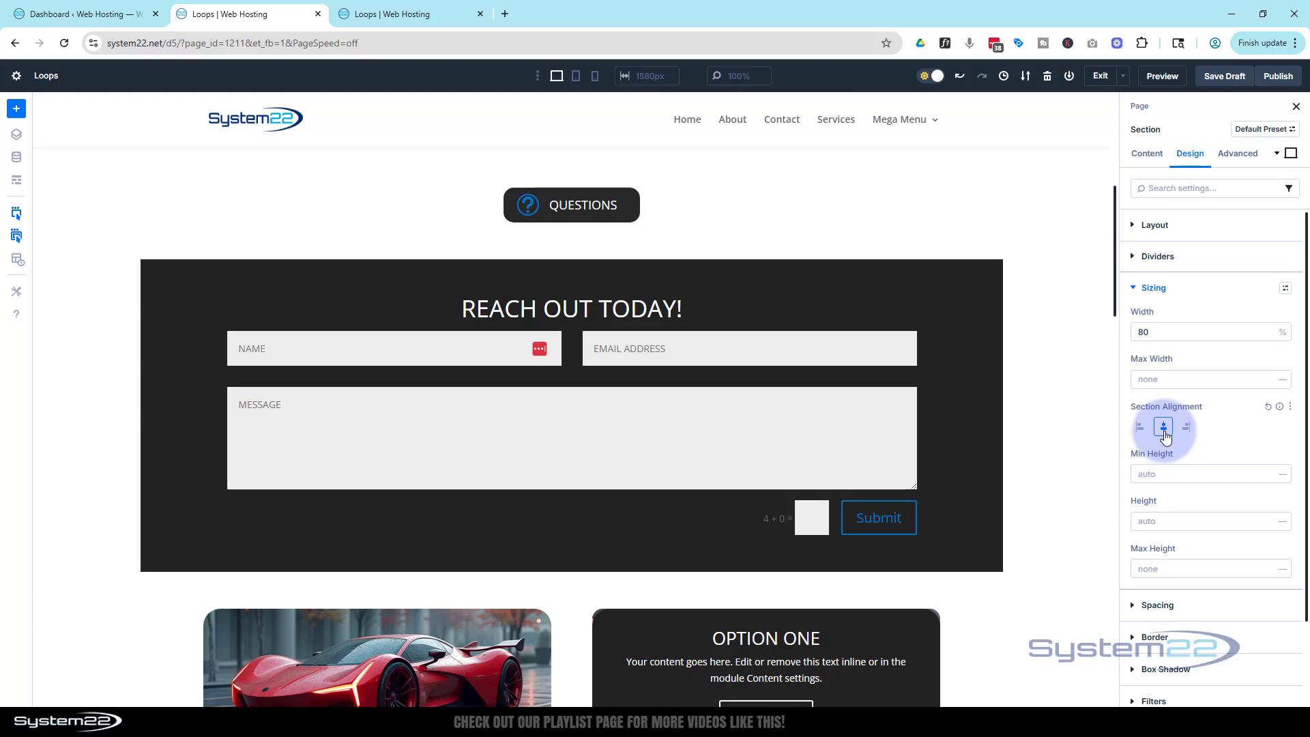
- Examine how the narrowed contact form section sits among the surrounding page sections
scroll(1017, 406, down, 4)
scroll(1017, 416, up, 3)
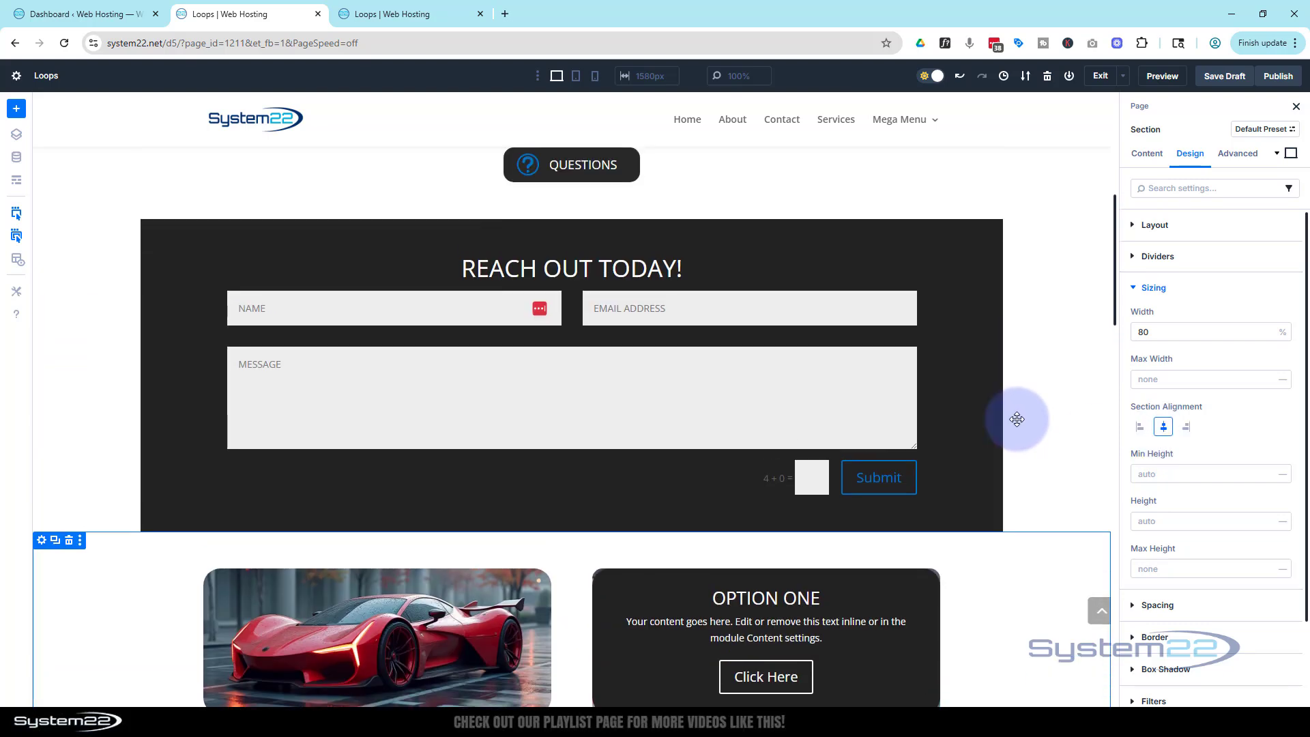
scroll(1017, 419, up, 6)
scroll(1010, 412, down, 3)
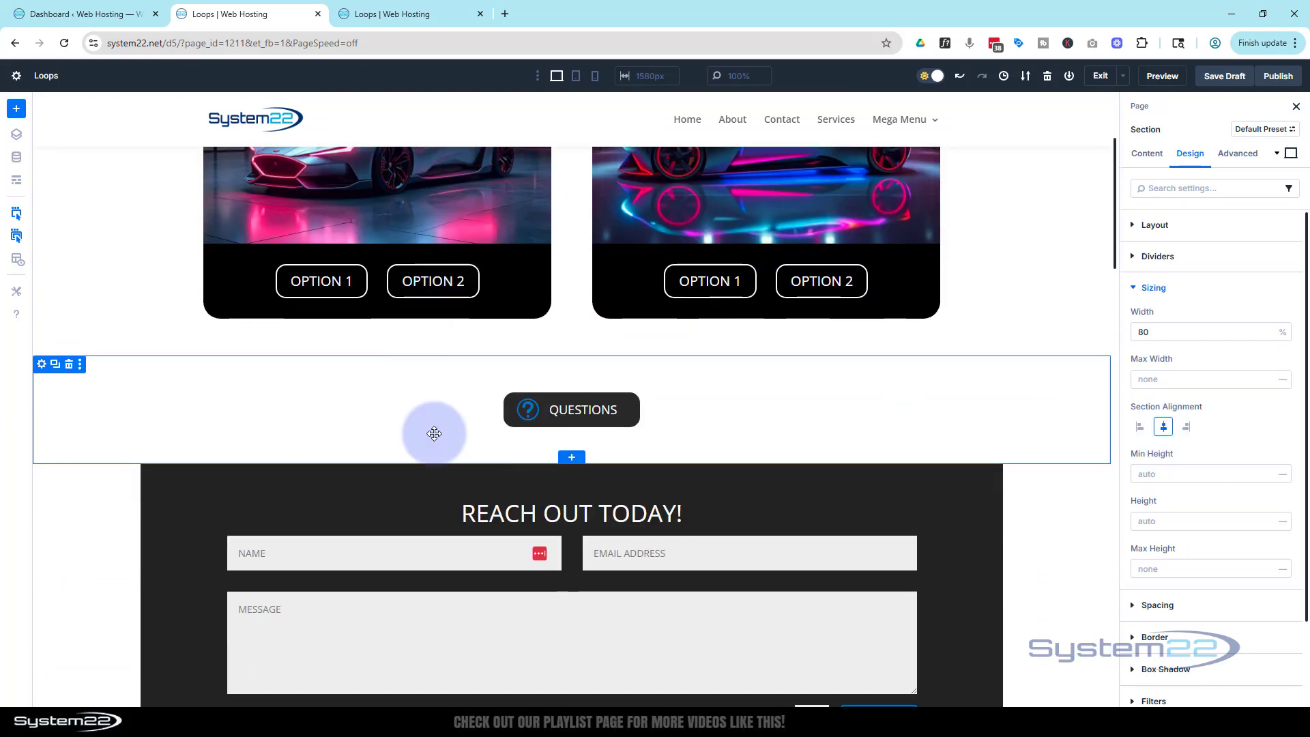
scroll(1052, 326, down, 4)
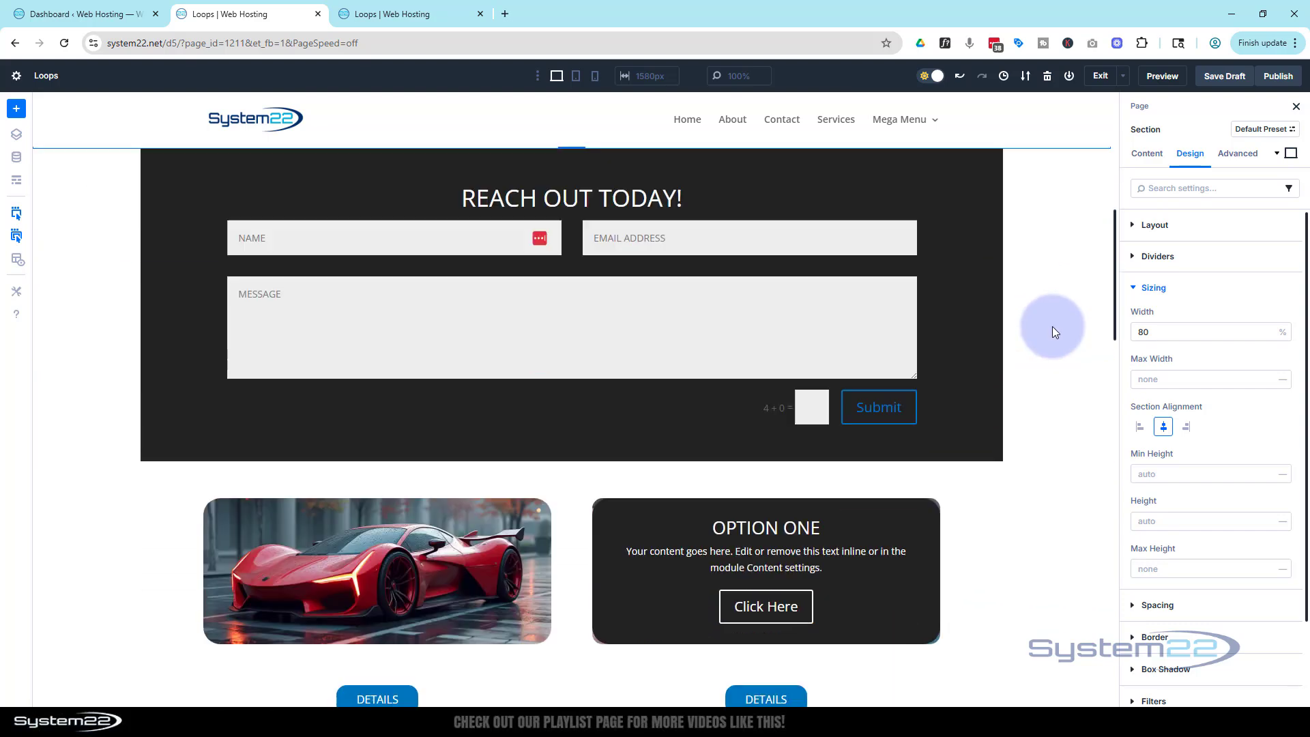
scroll(1052, 326, down, 1)
scroll(1052, 327, up, 4)
scroll(1052, 326, down, 1)
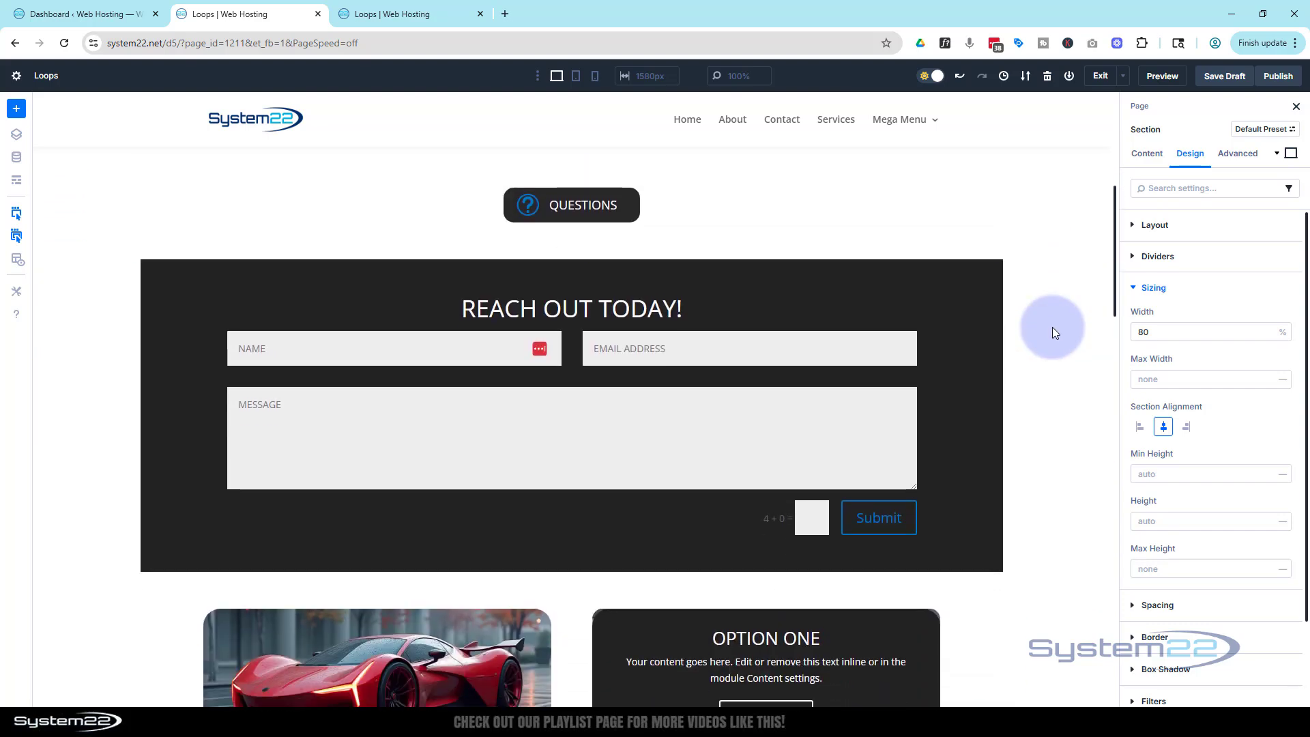
- Set the contact form section's position to Fixed with a centered offset origin
click(1235, 155)
click(1198, 418)
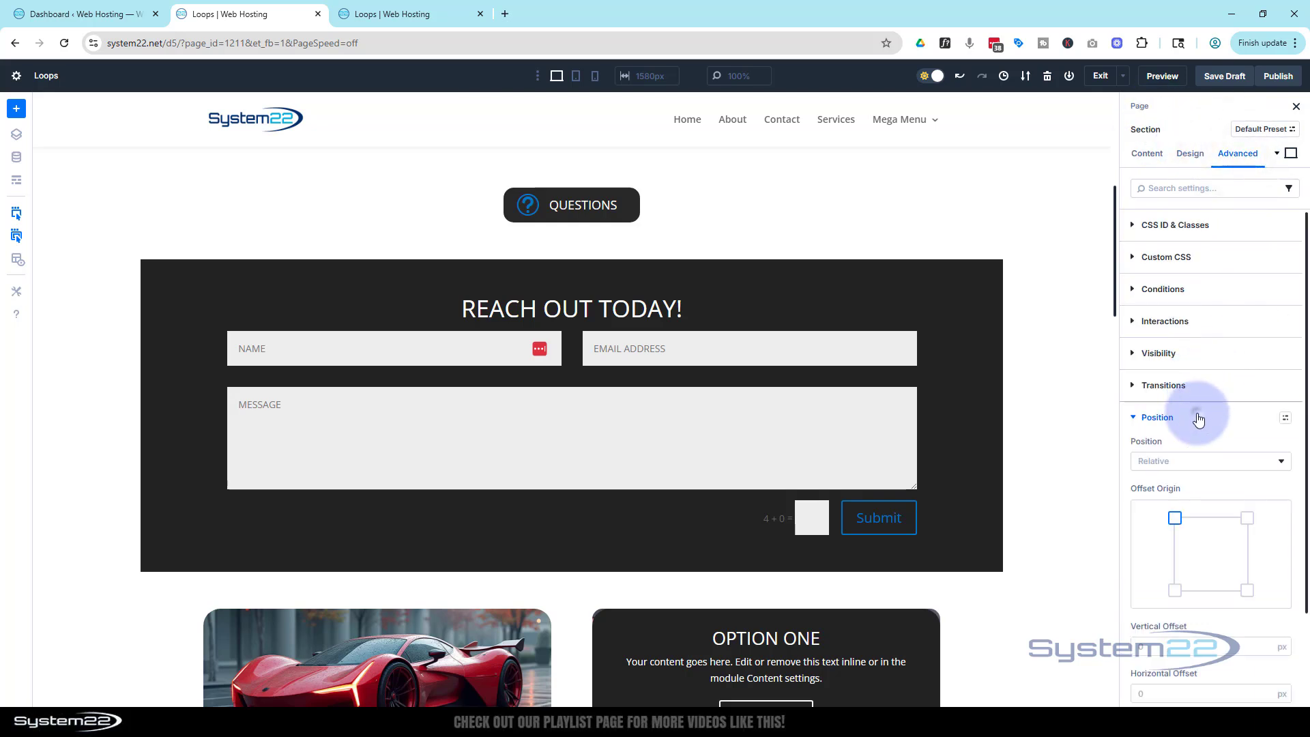
click(1176, 462)
click(1174, 534)
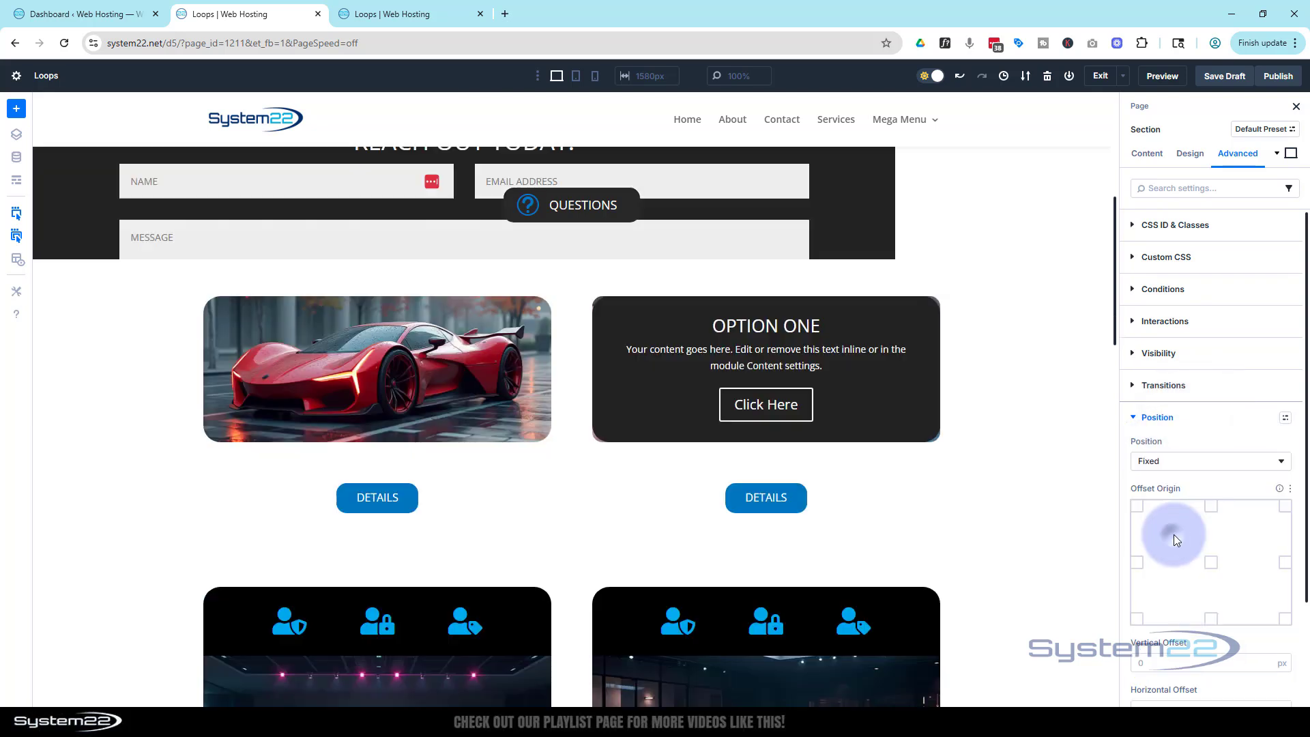
click(1202, 567)
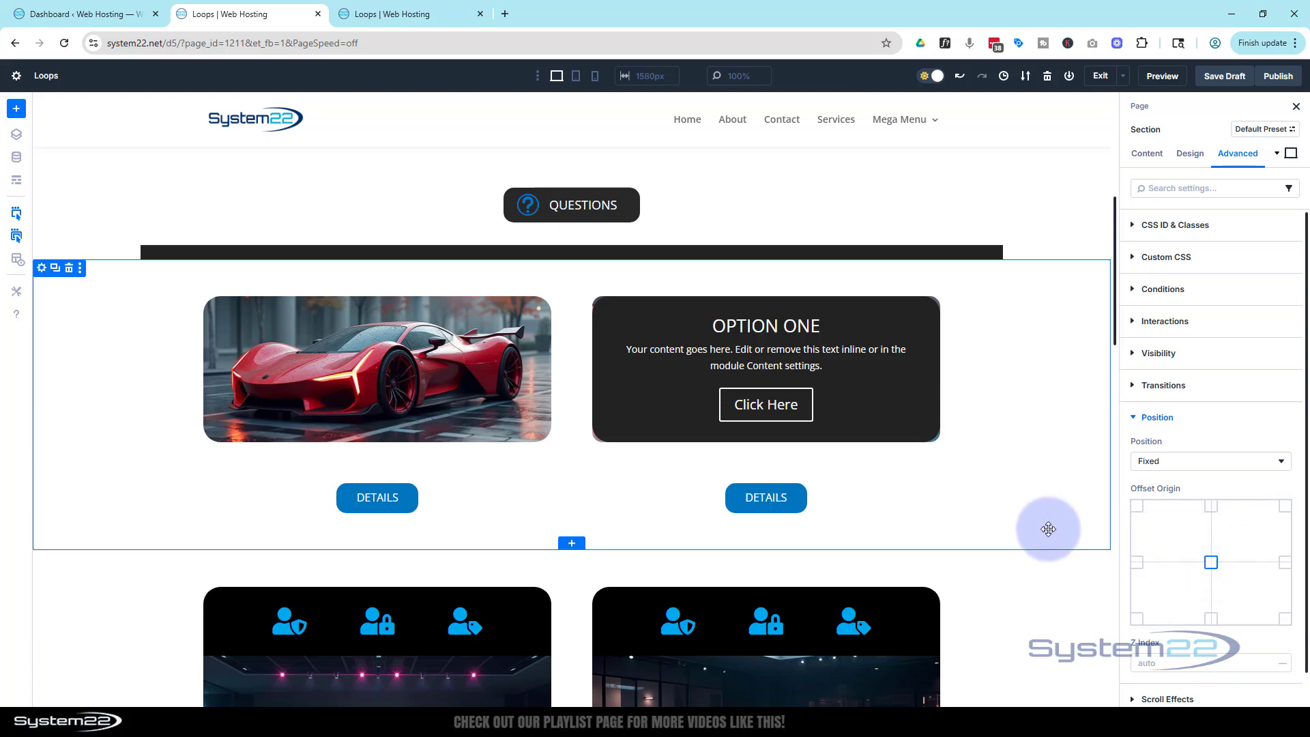
- Examine how the fixed contact form section overlaps the other sections along the page
scroll(1048, 528, up, 2)
scroll(1049, 527, down, 3)
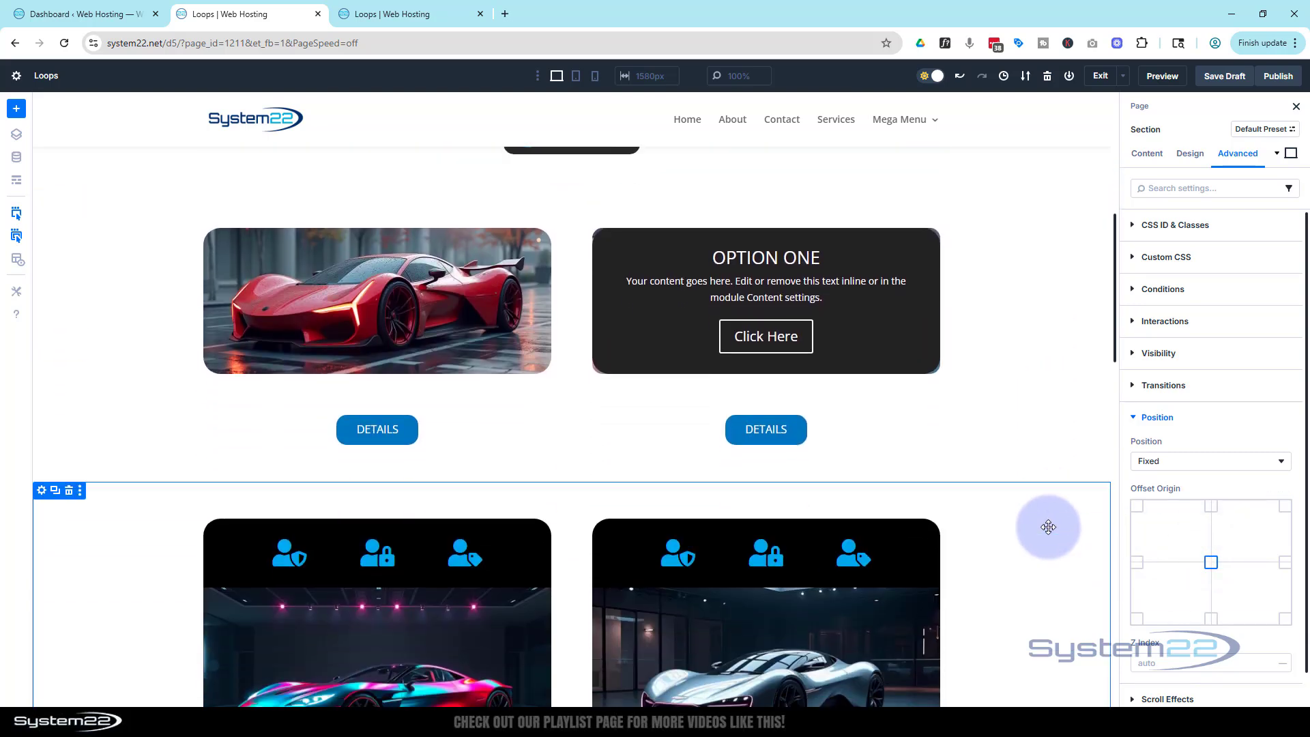
scroll(1049, 527, up, 4)
scroll(1049, 526, up, 3)
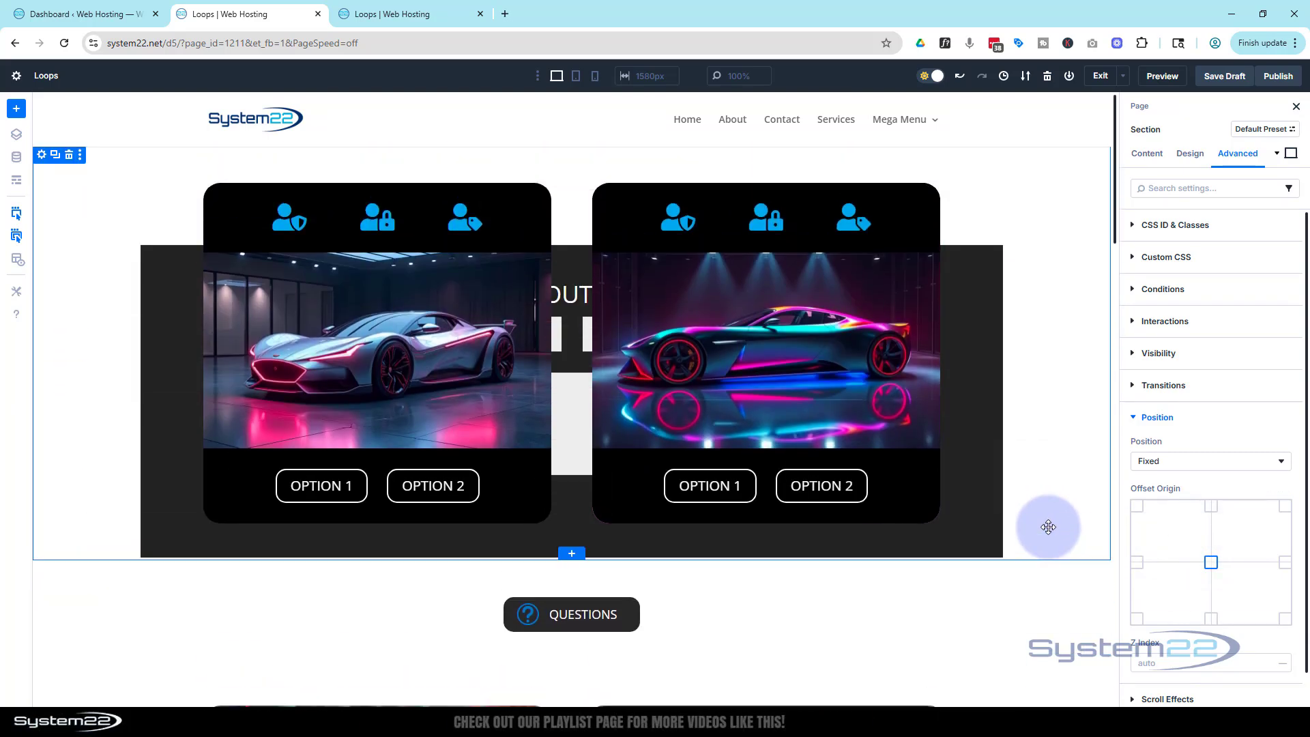
scroll(1049, 526, down, 2)
scroll(1050, 526, down, 4)
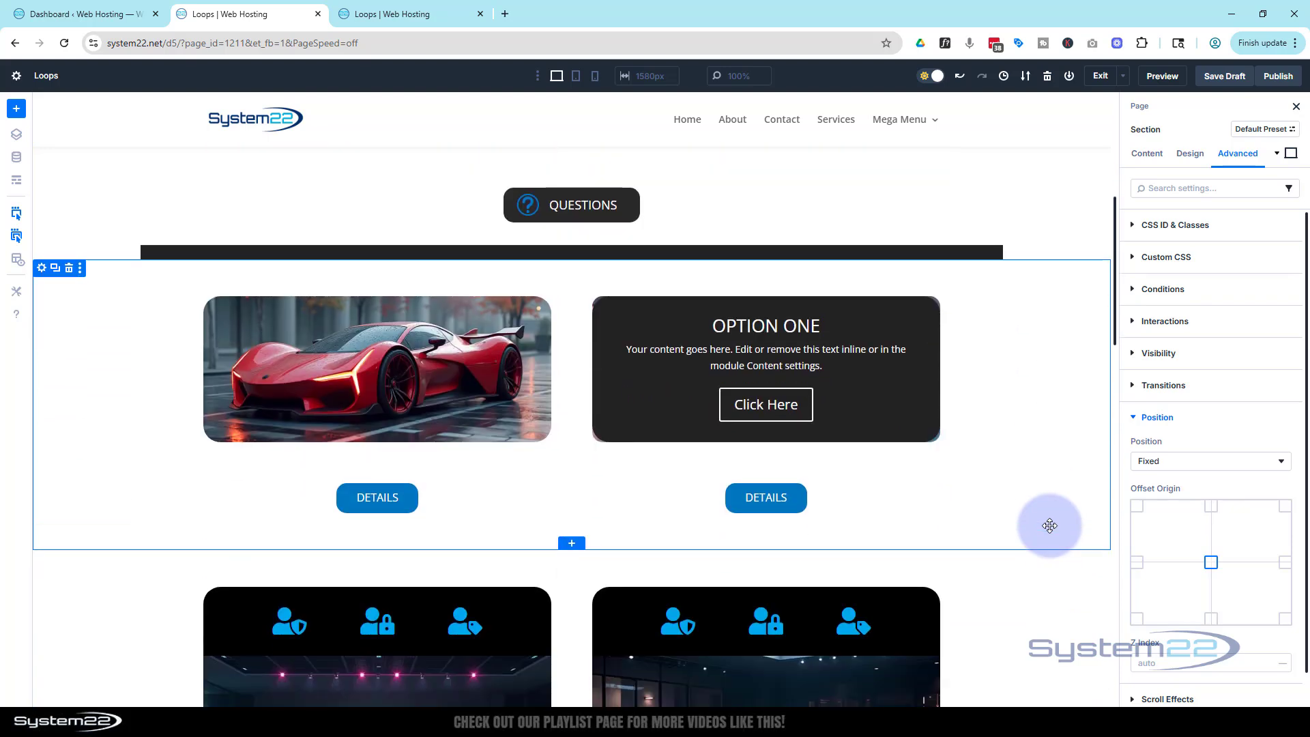
scroll(1049, 526, up, 5)
scroll(1049, 525, up, 1)
scroll(1049, 527, down, 3)
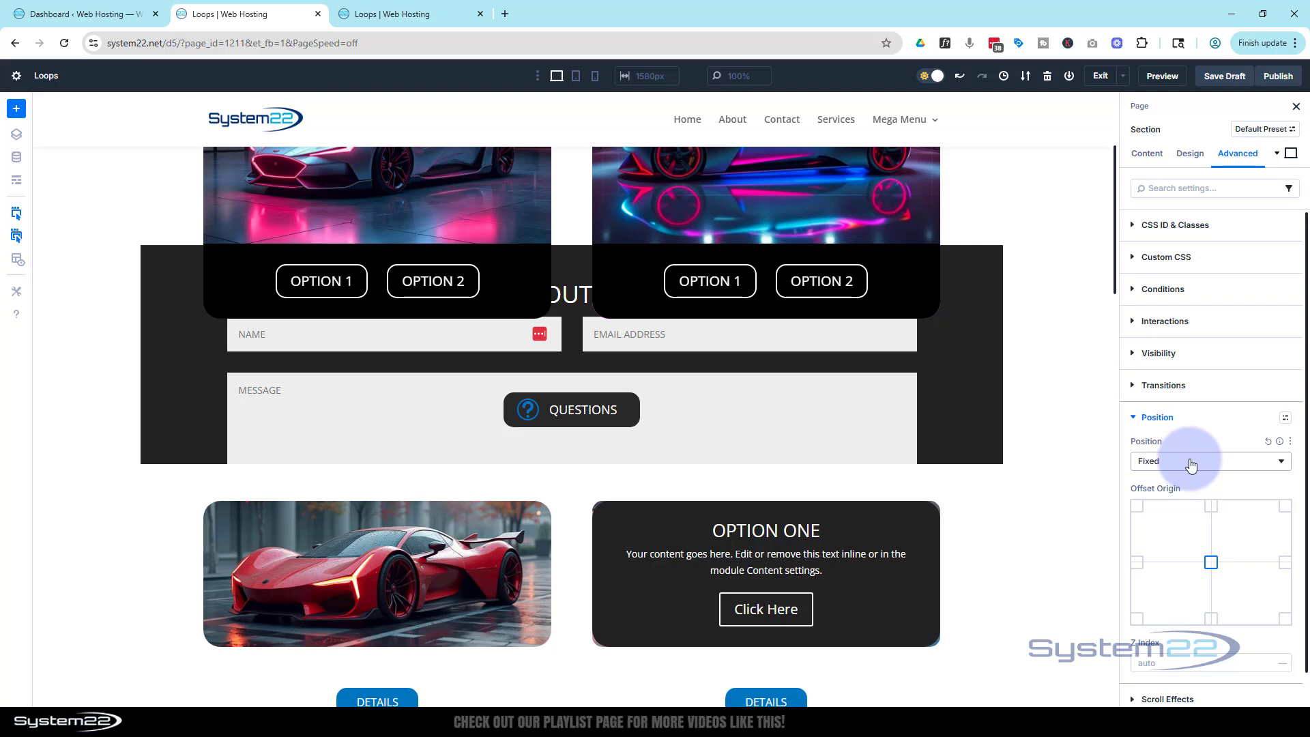
scroll(1190, 458, down, 1)
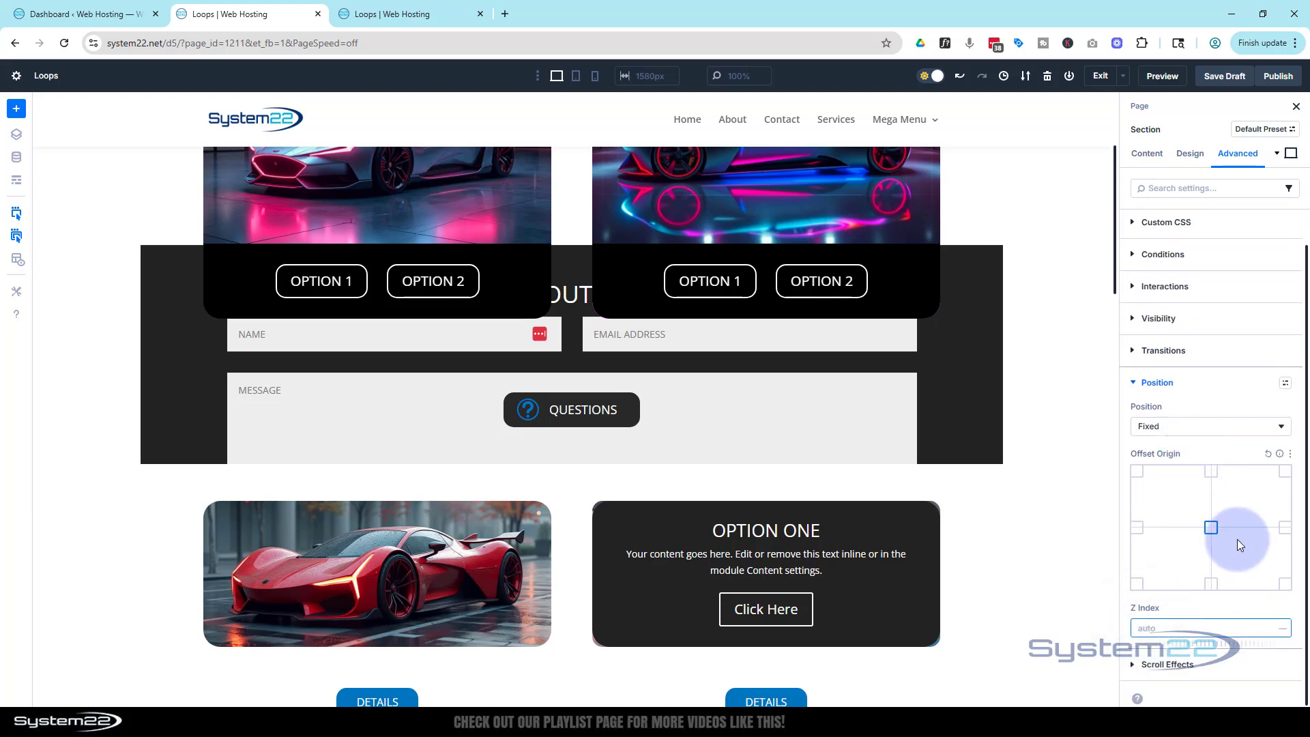
text(99999999999)
click(1003, 301)
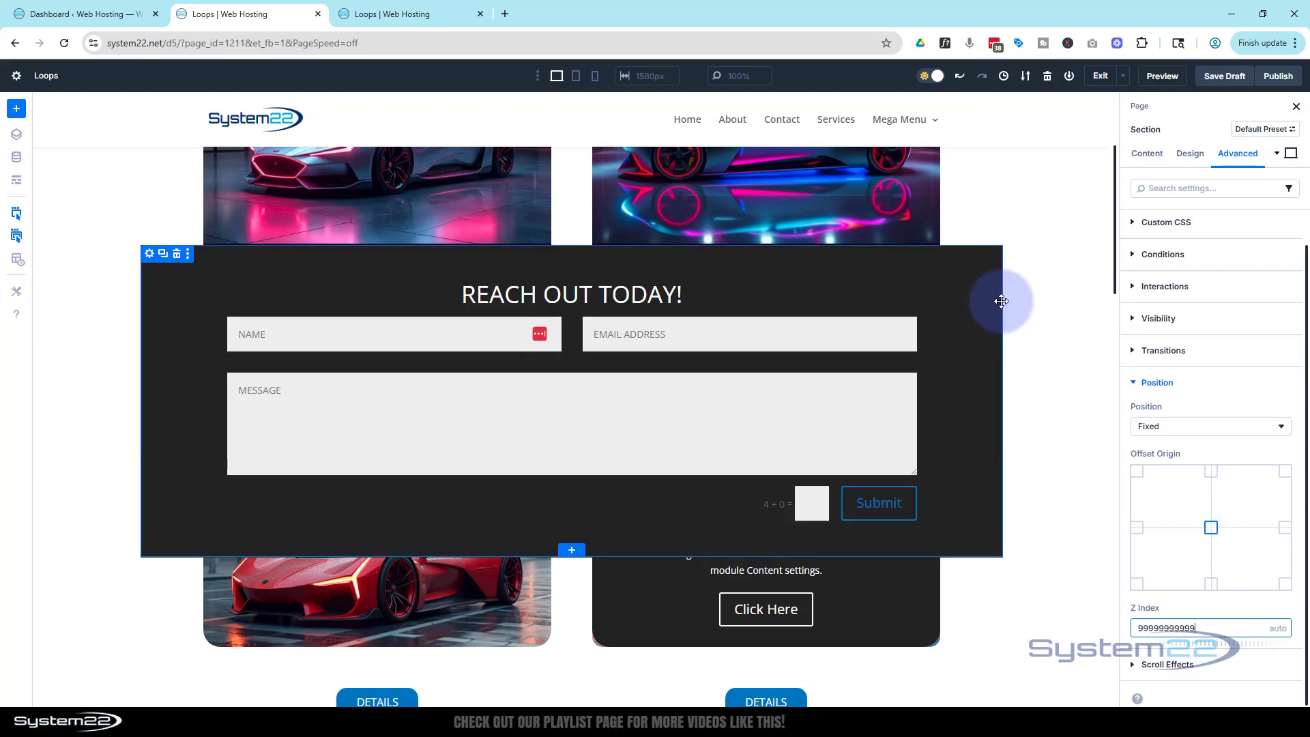
scroll(1033, 295, down, 5)
scroll(1027, 306, up, 5)
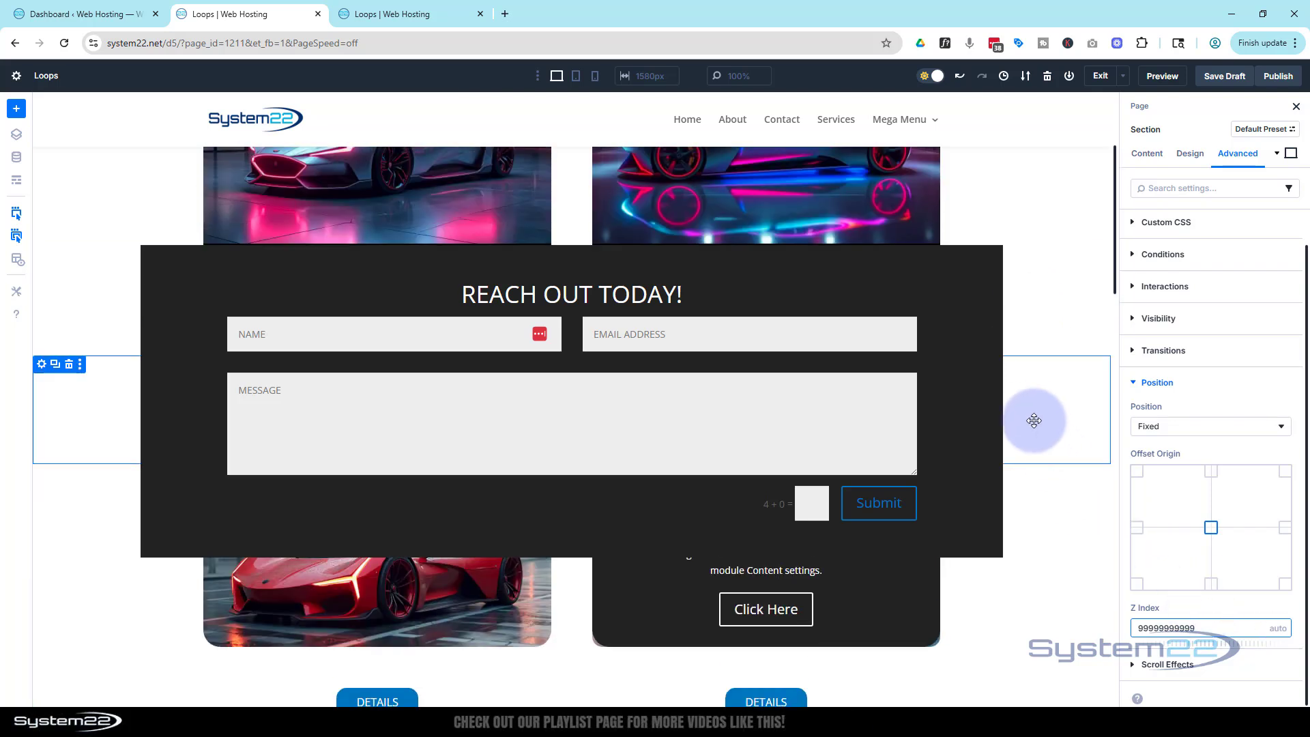
scroll(1034, 420, up, 5)
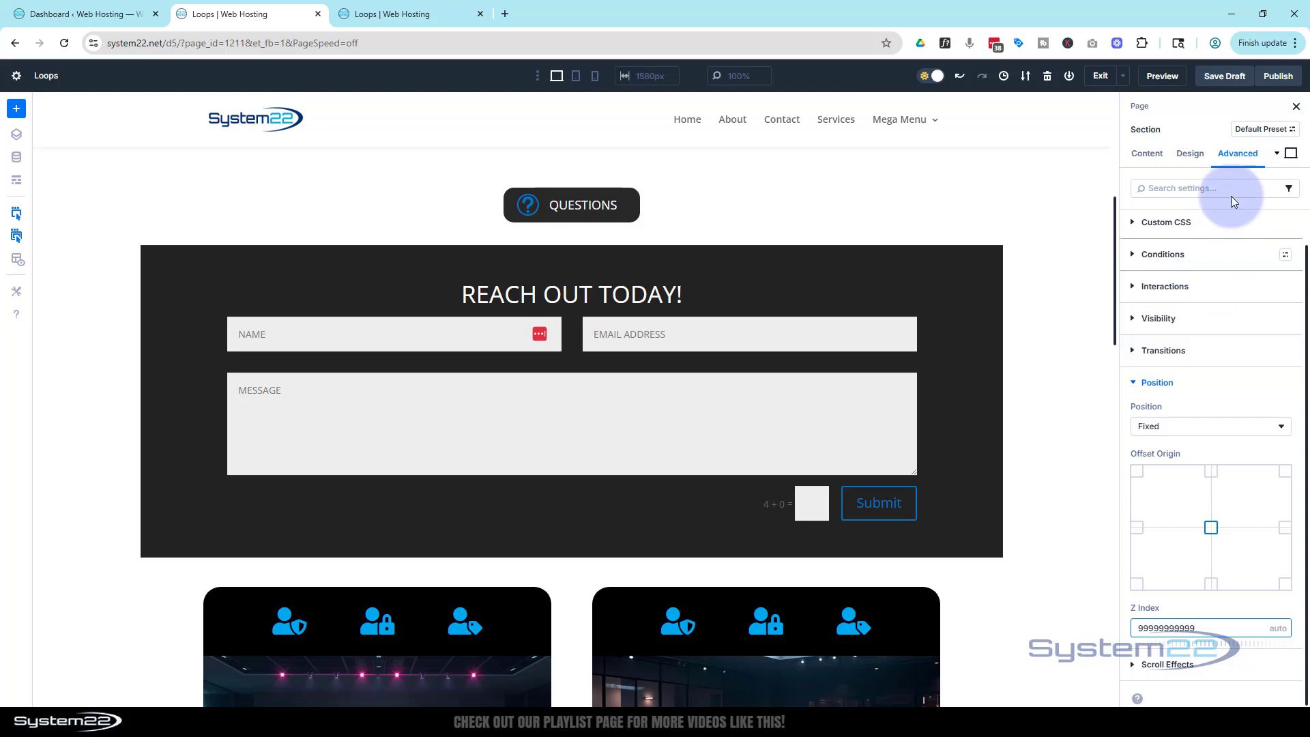
- Hide the contact form section by adding the custom CSS display:none to its main element
click(1173, 225)
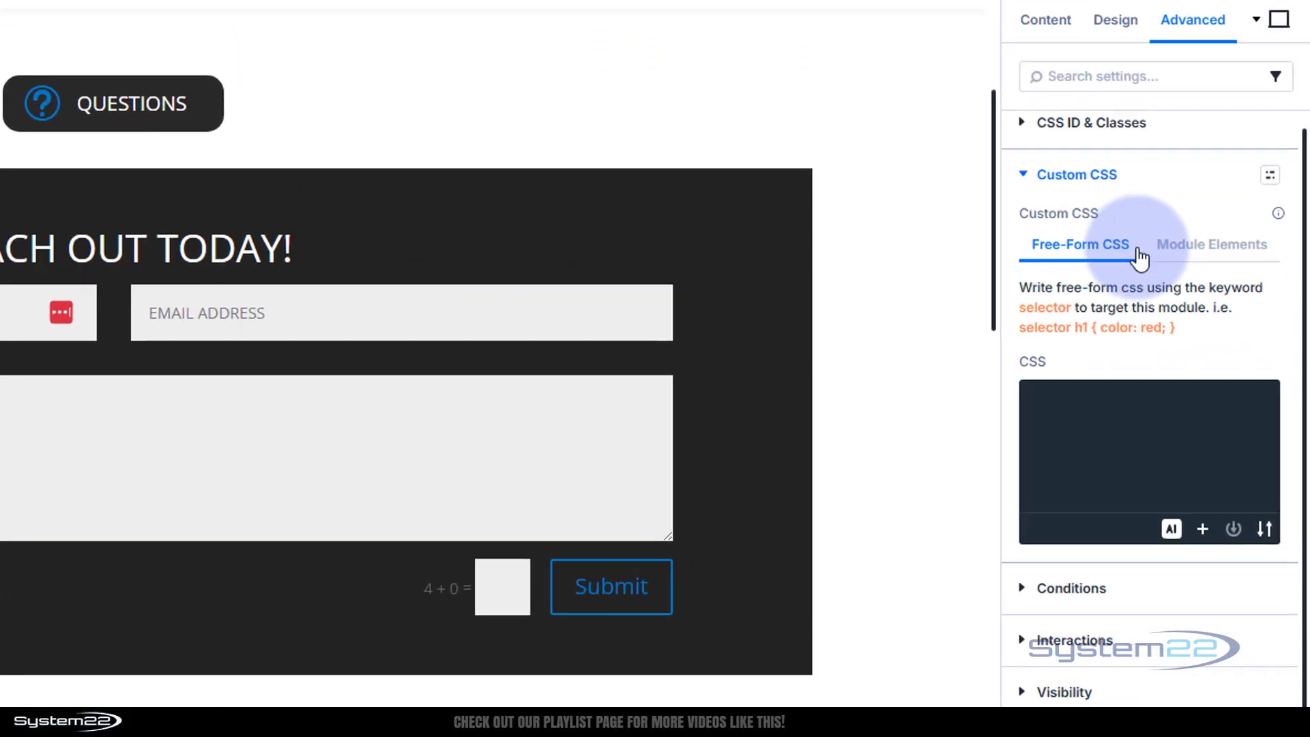
click(1189, 254)
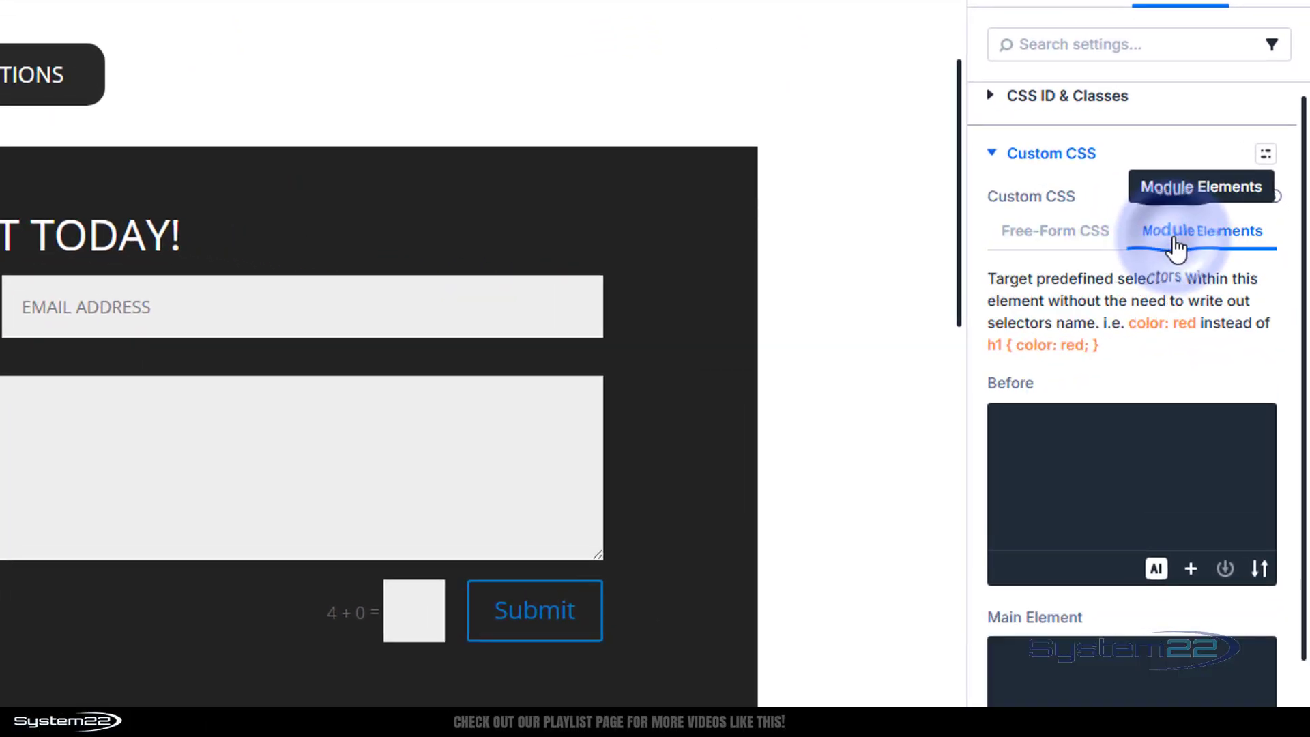
scroll(1092, 536, down, 2)
scroll(1038, 541, down, 3)
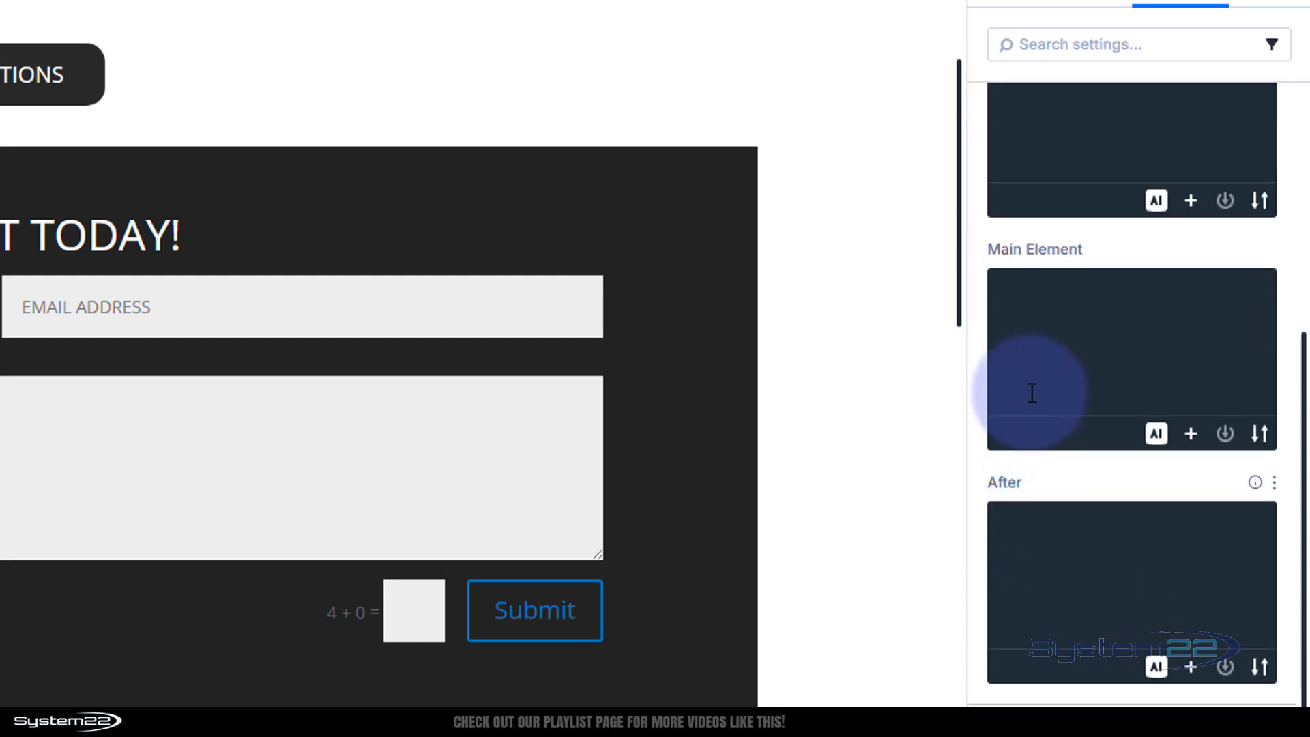
click(1029, 300)
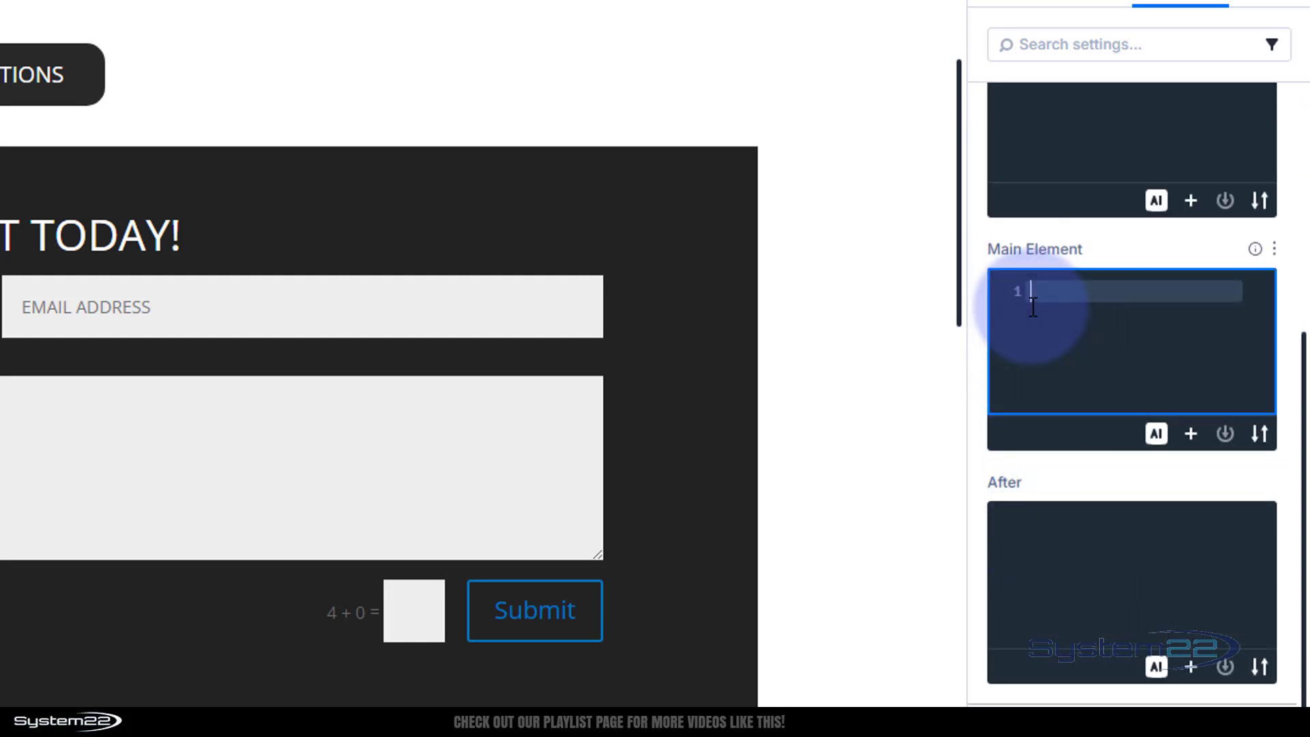
text(display:non)
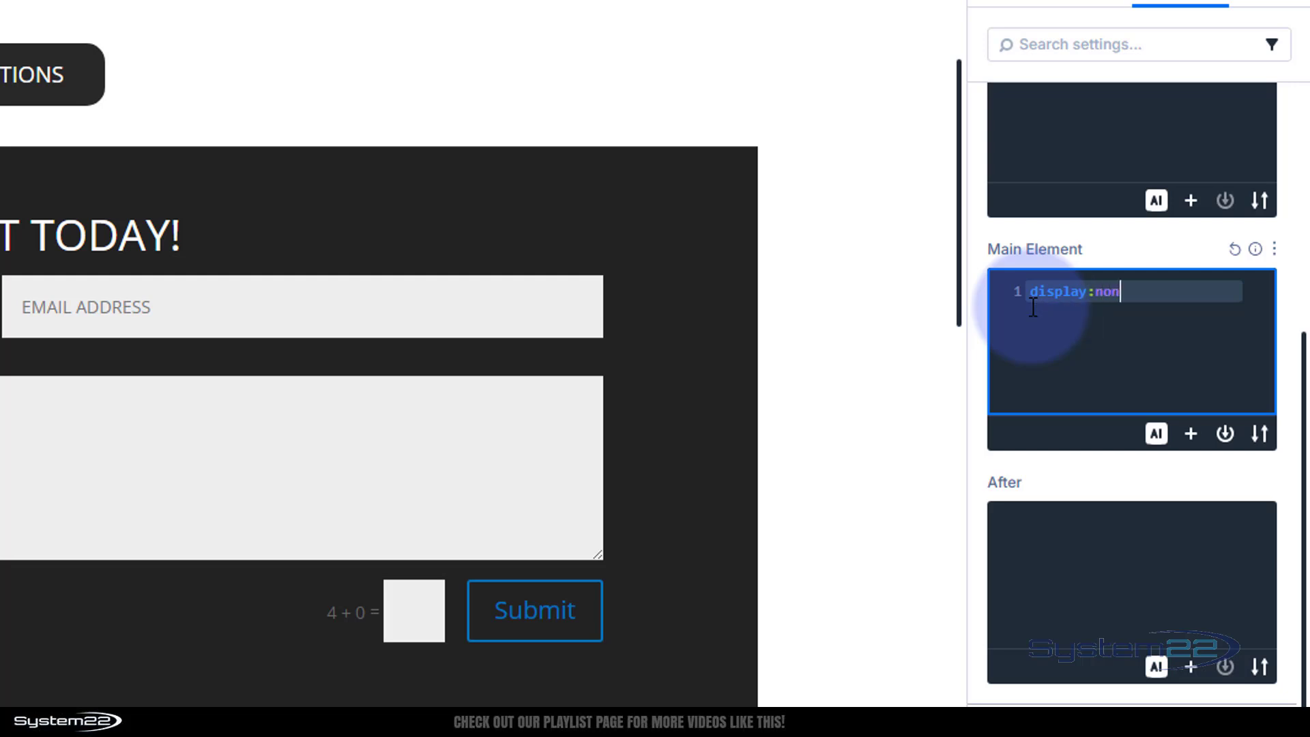
text(e)
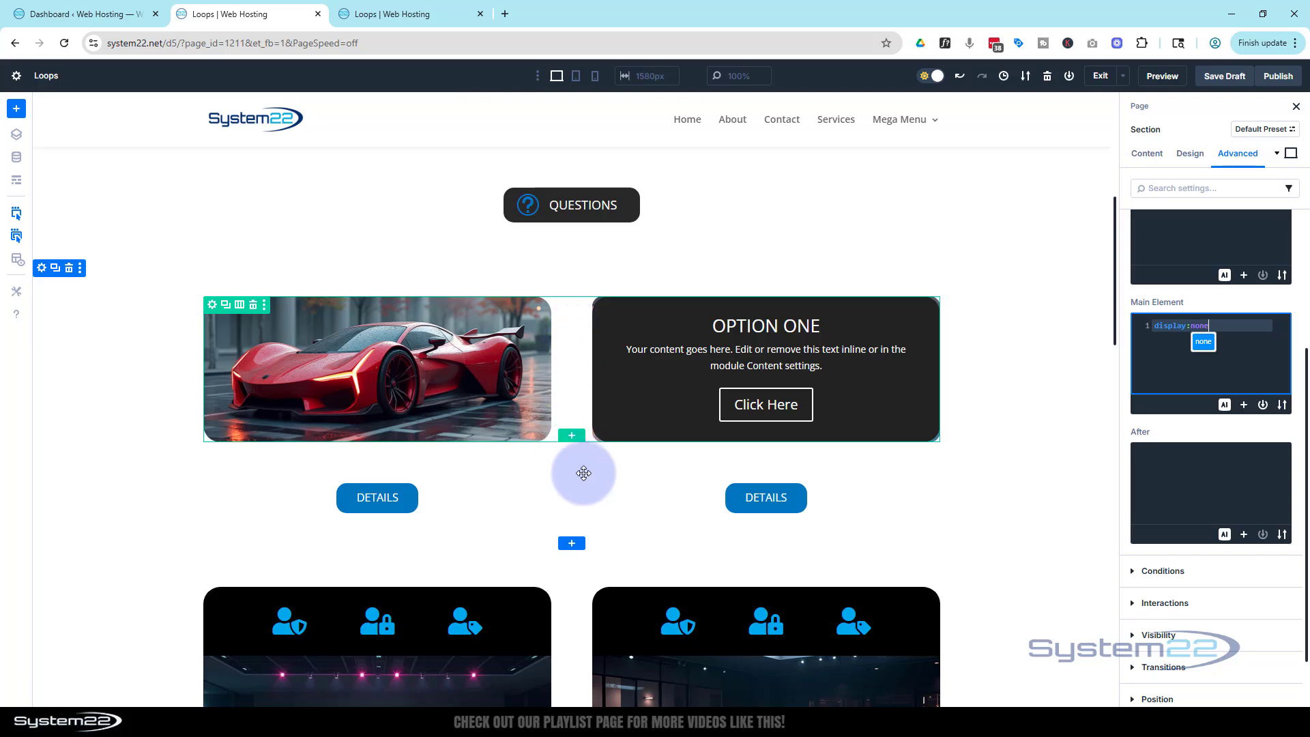
- Add a Click interaction to the Questions blurb with Toggle Visibility as its effect action
scroll(584, 471, up, 3)
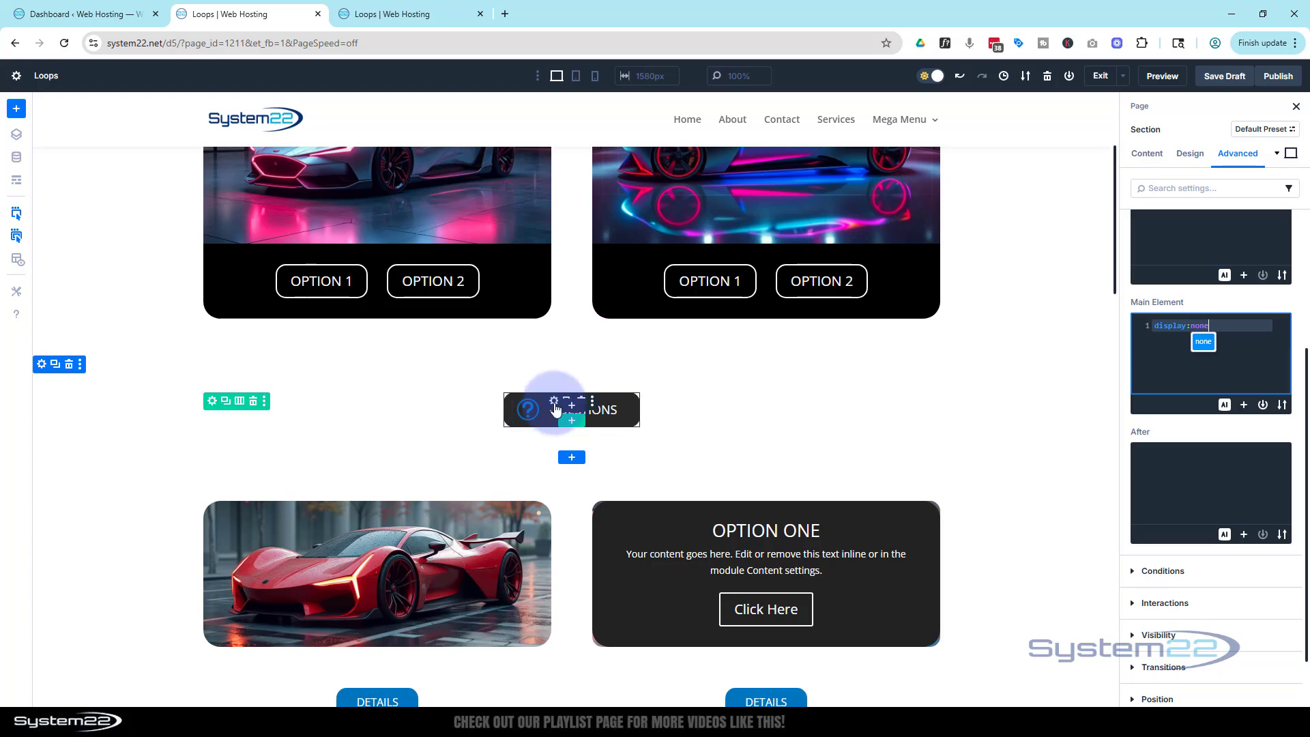
click(554, 407)
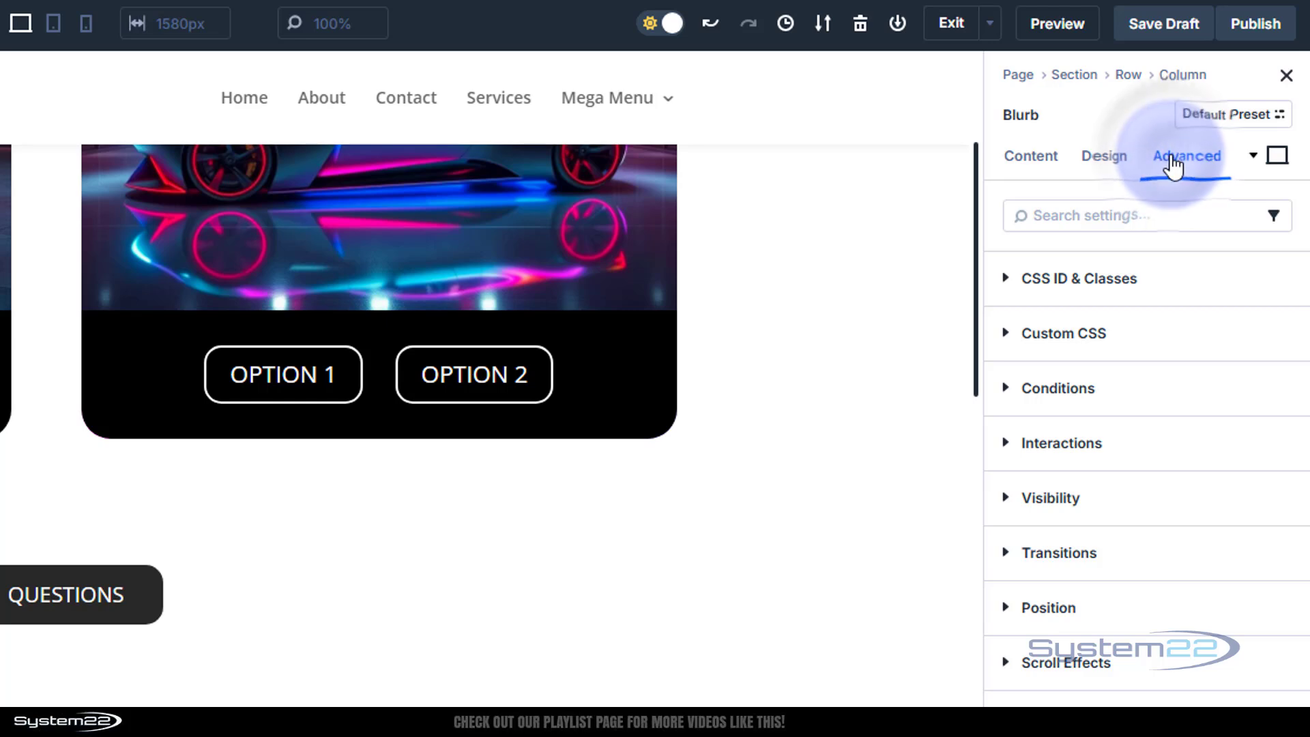
click(1009, 445)
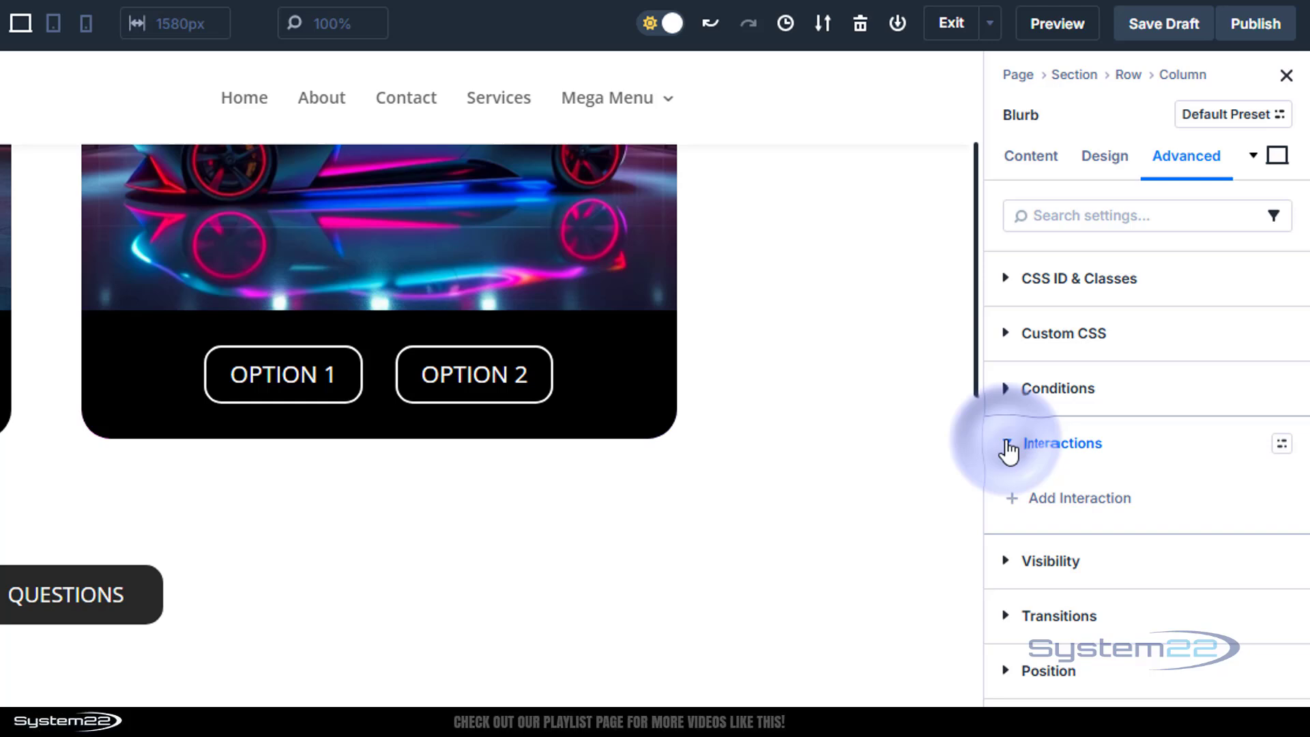
click(1018, 504)
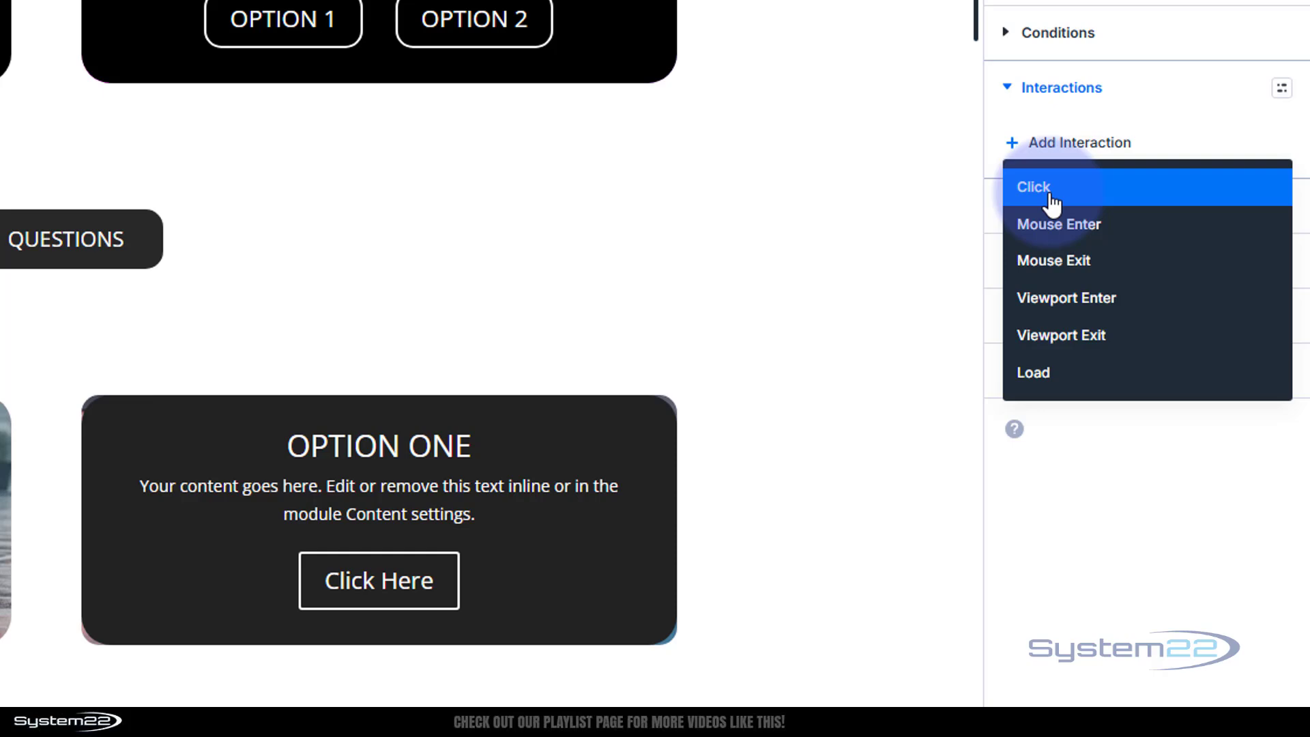
click(1051, 198)
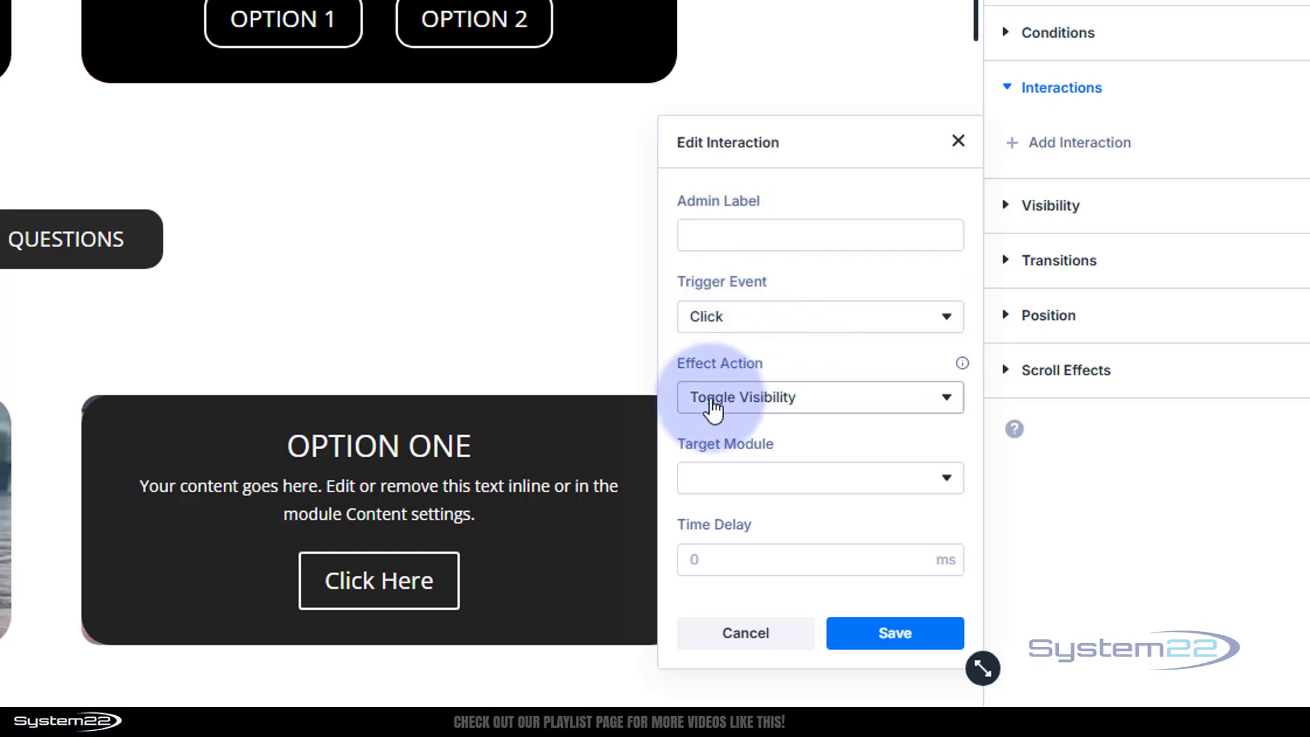
click(806, 405)
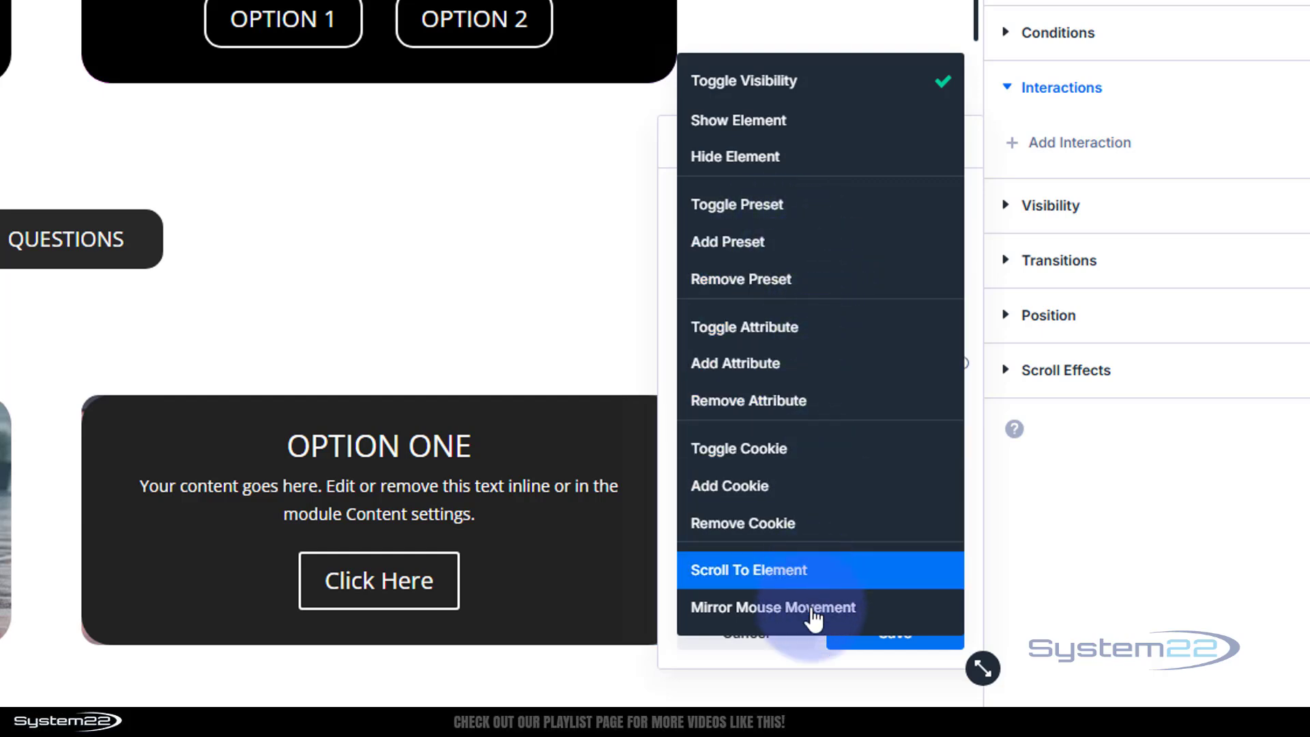
click(750, 88)
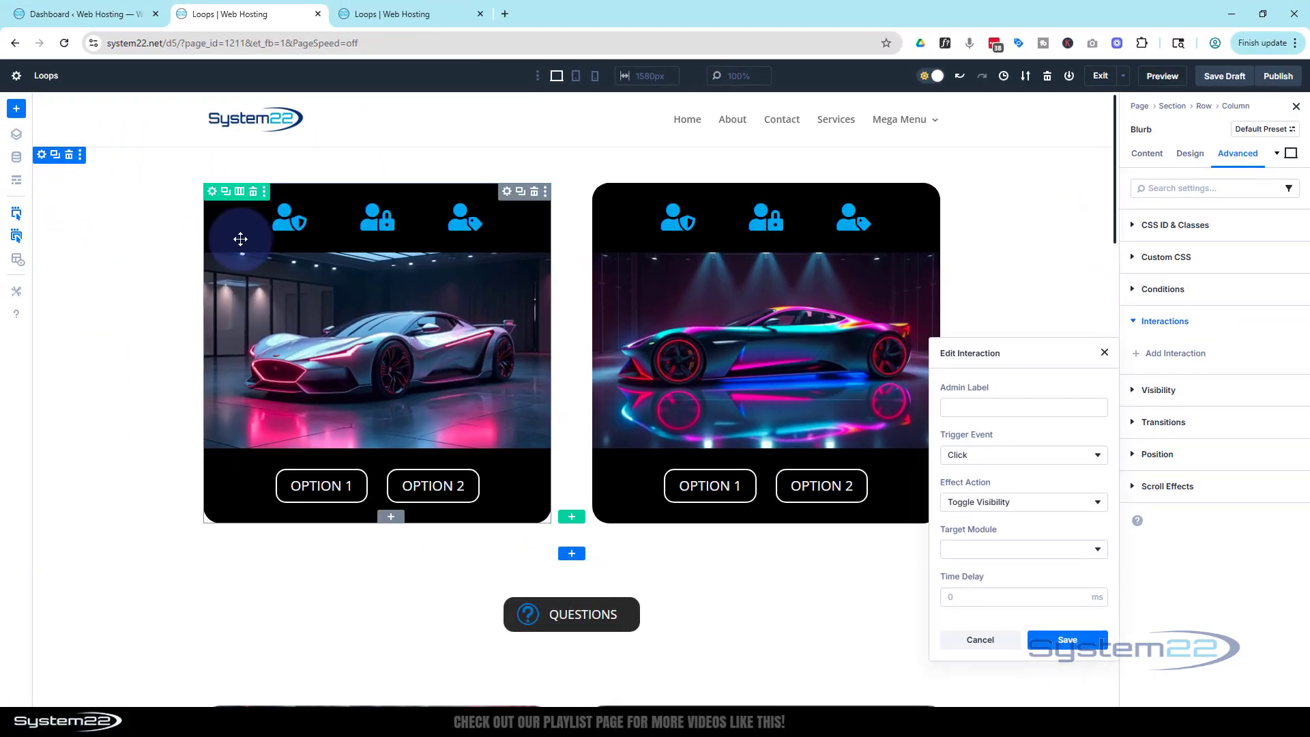
- Target the interaction at the section that holds the contact form, just below the Questions blurb's section, and save the interaction
scroll(487, 370, down, 2)
click(407, 462)
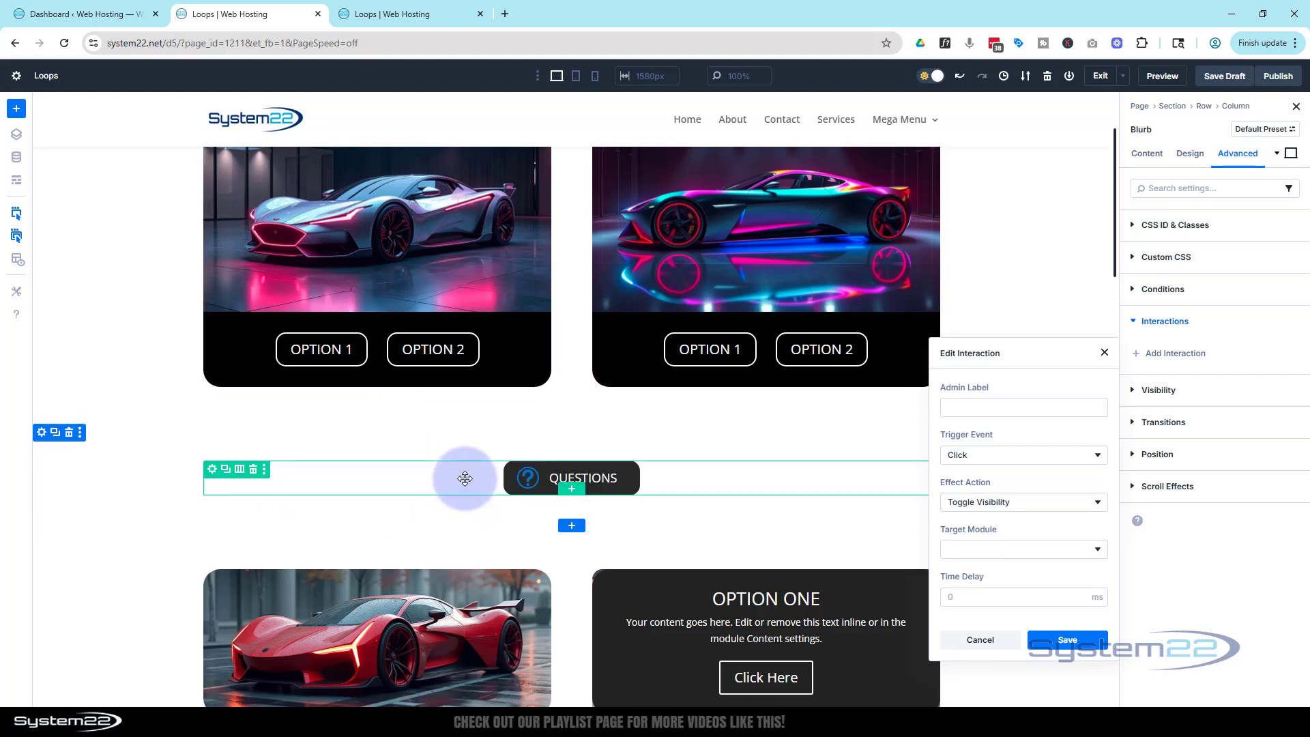
scroll(462, 476, down, 2)
click(122, 436)
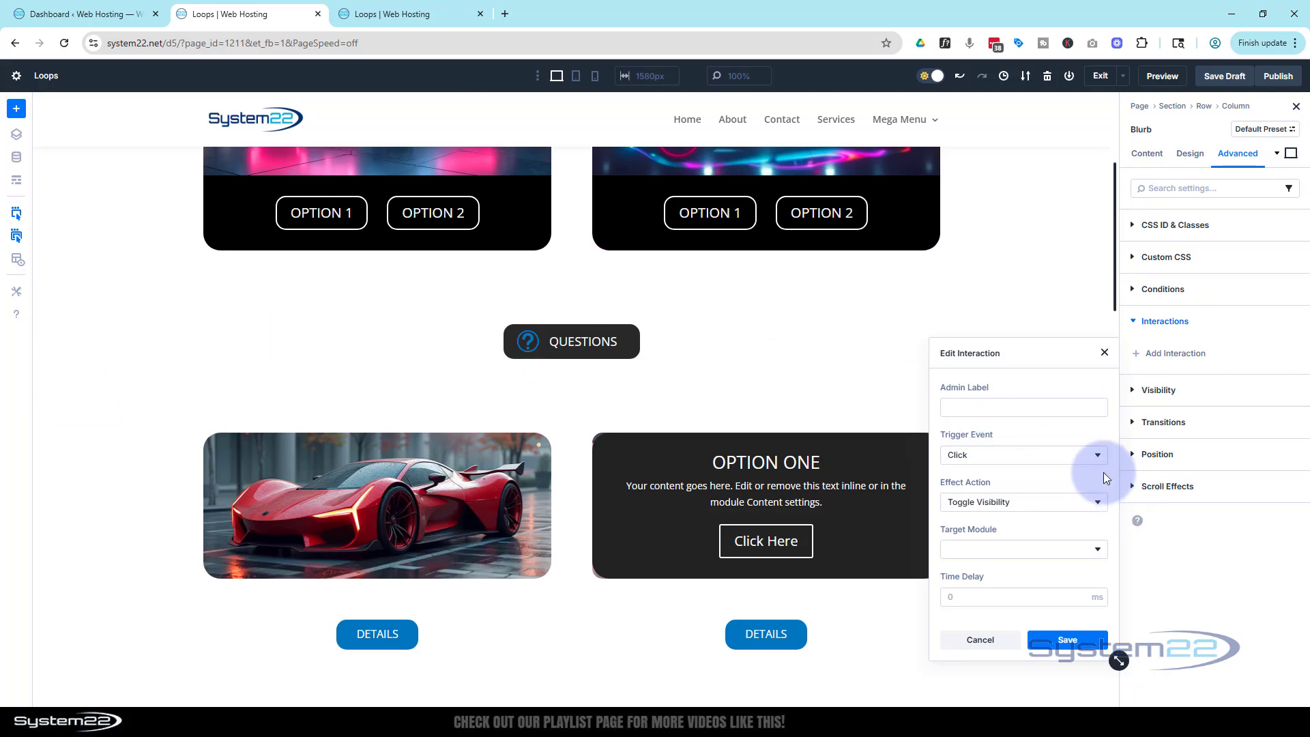
click(1061, 548)
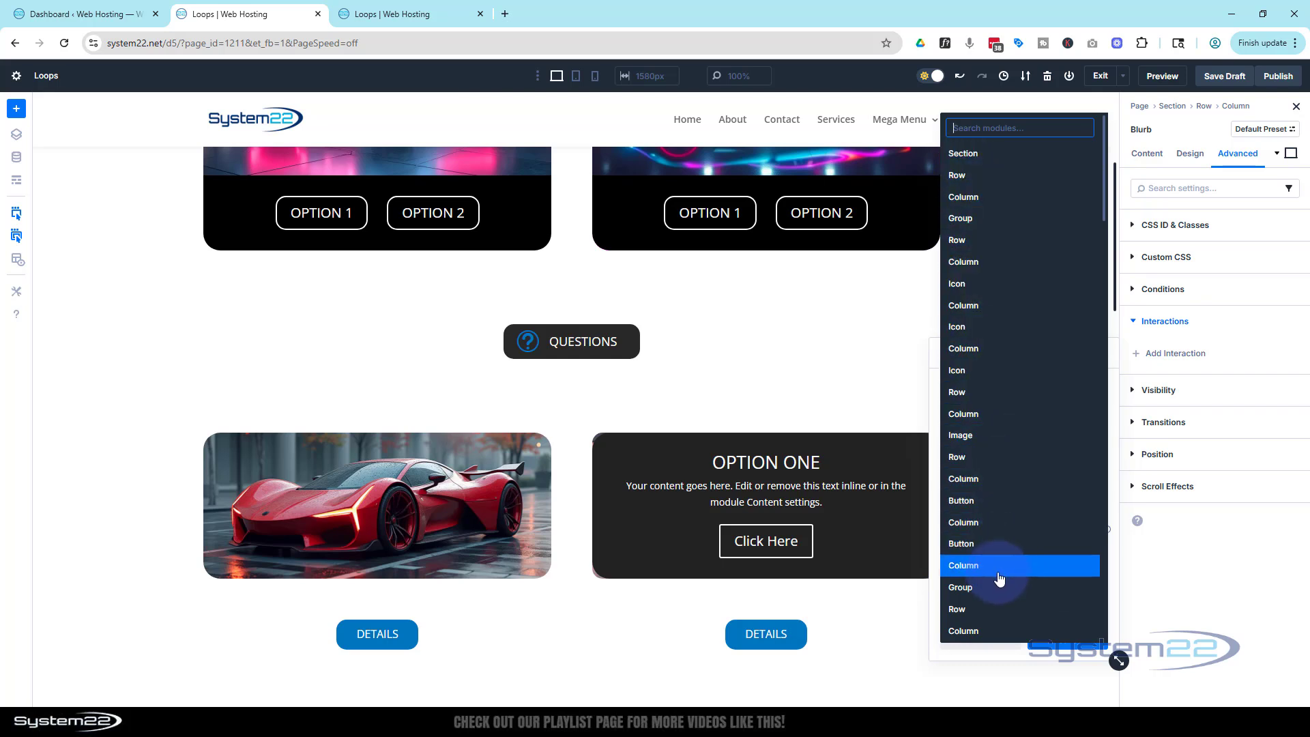
scroll(1000, 578, down, 3)
scroll(1000, 579, down, 4)
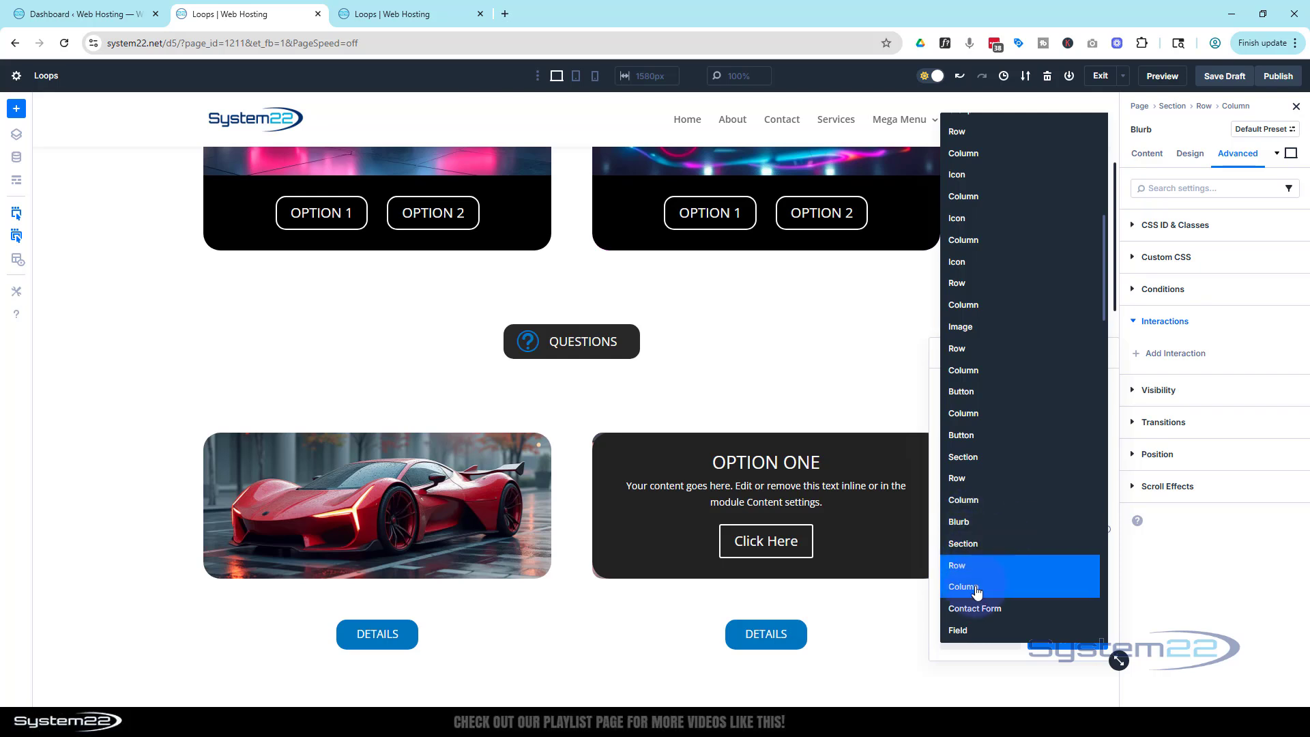
click(968, 546)
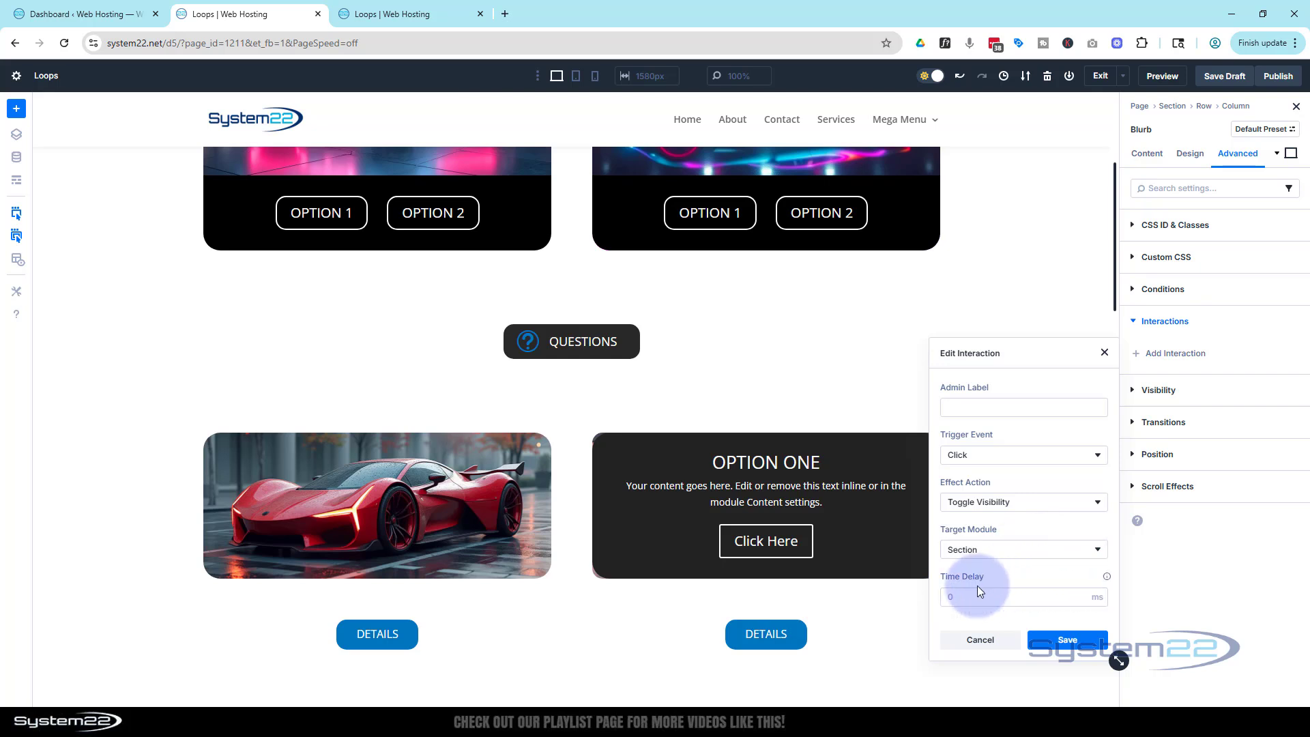
click(1068, 640)
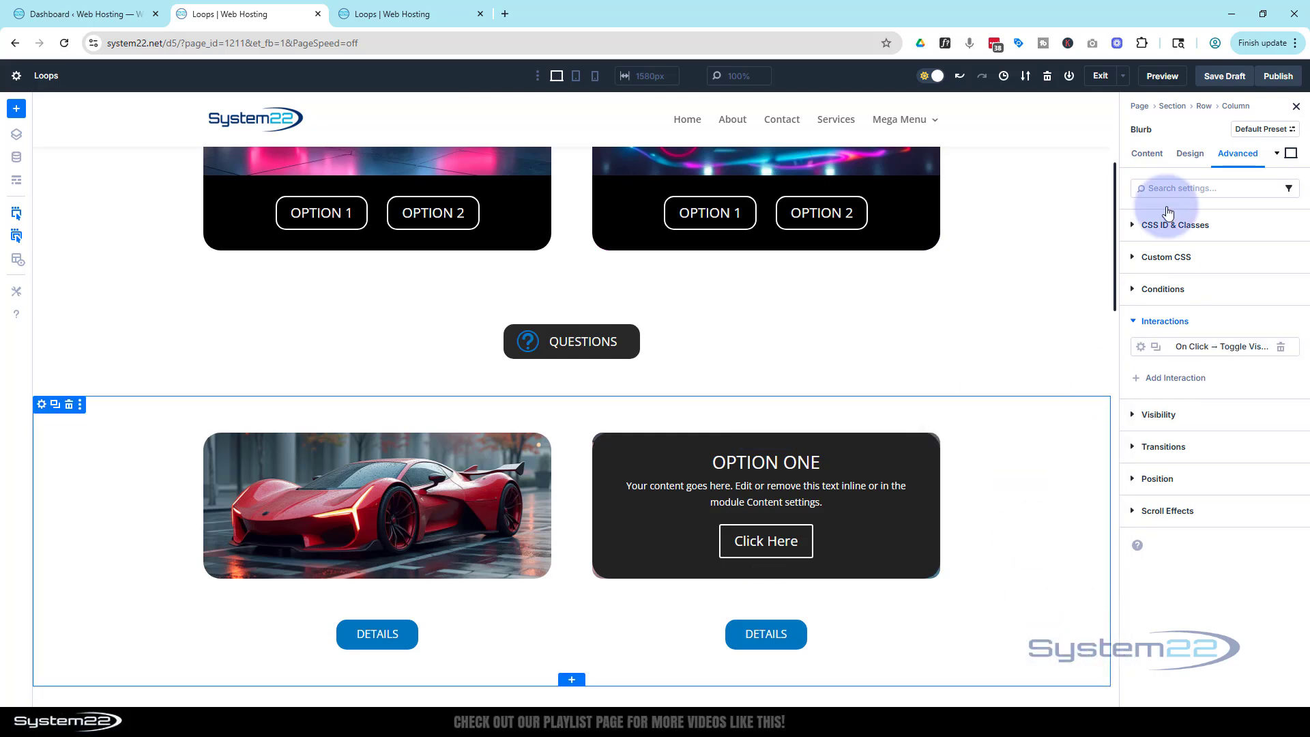
- Save the draft, preview the page and open the contact form popup from the Questions blurb
click(1223, 76)
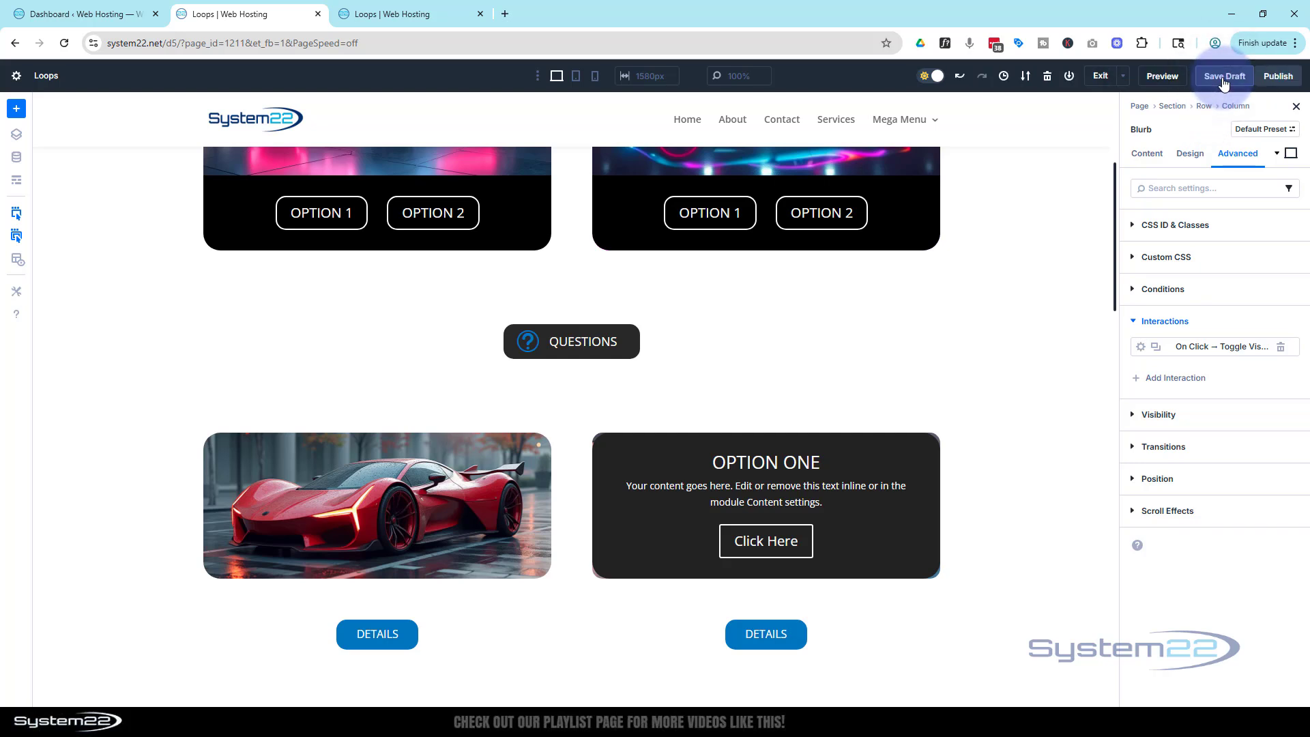
click(1162, 77)
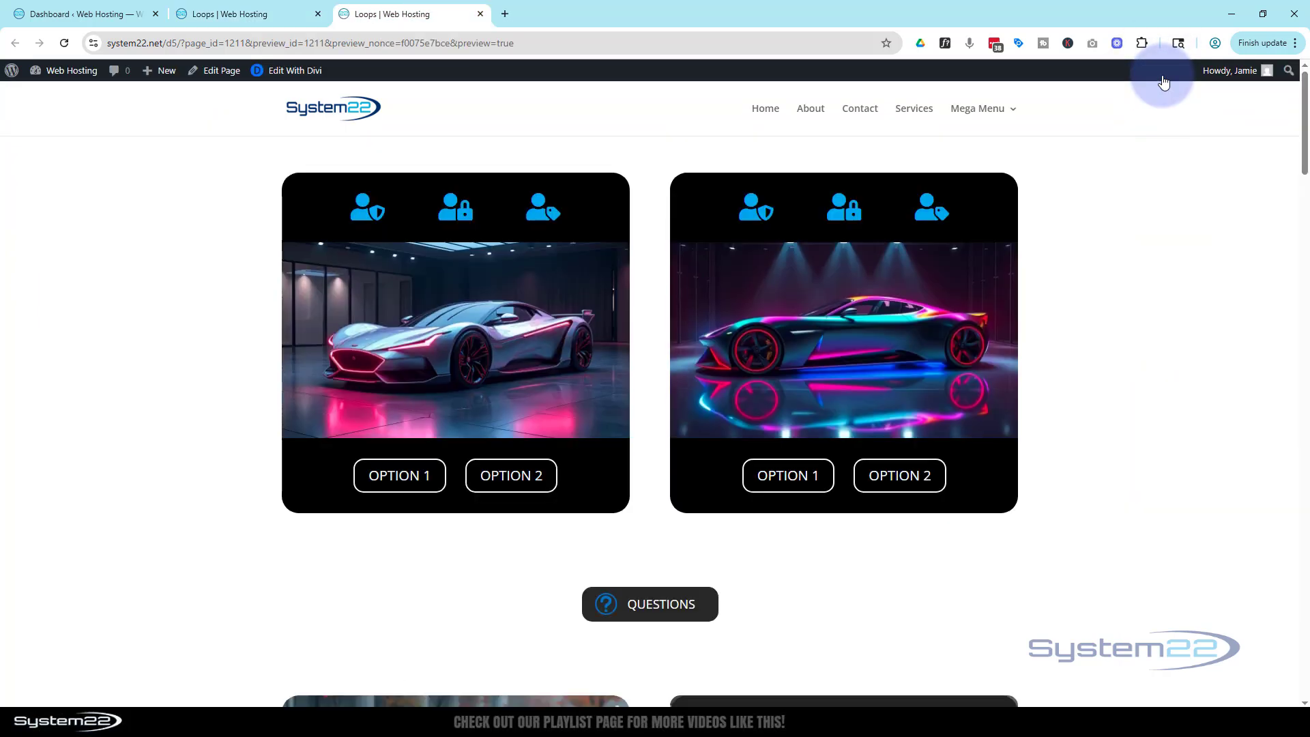
scroll(1033, 163, down, 4)
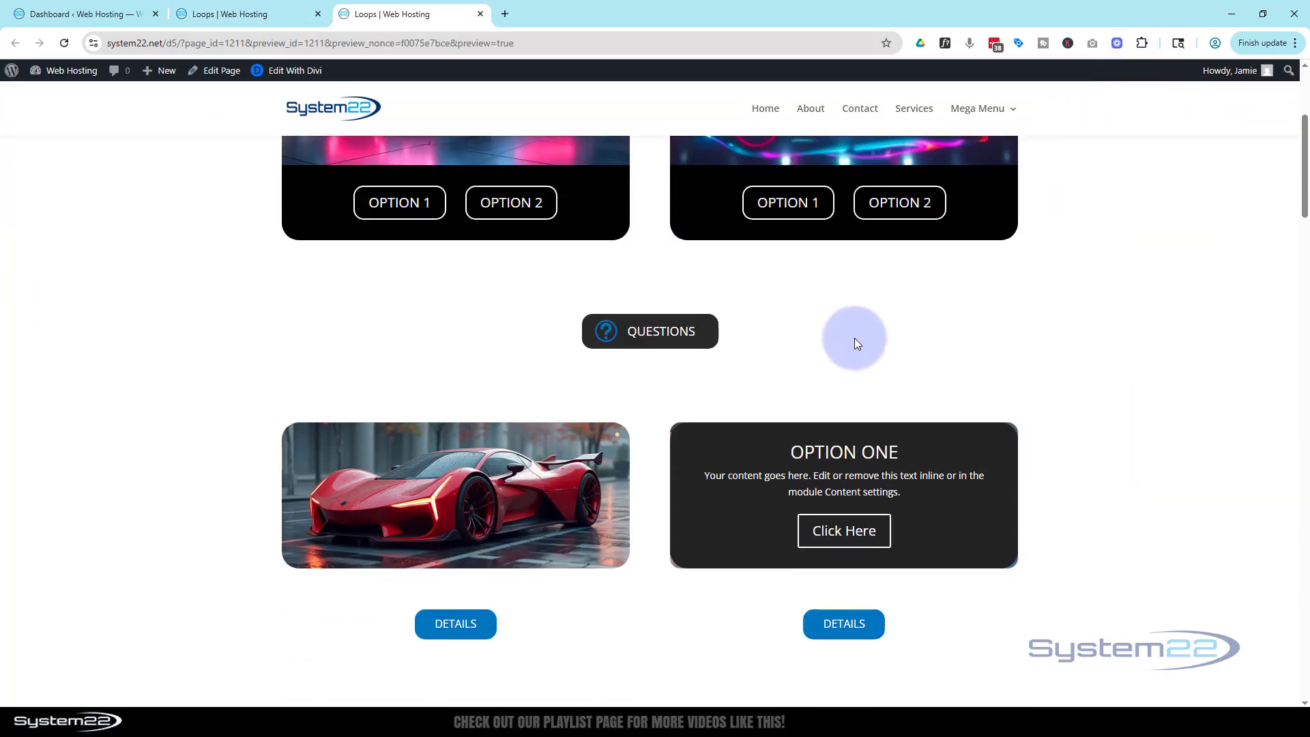
click(618, 333)
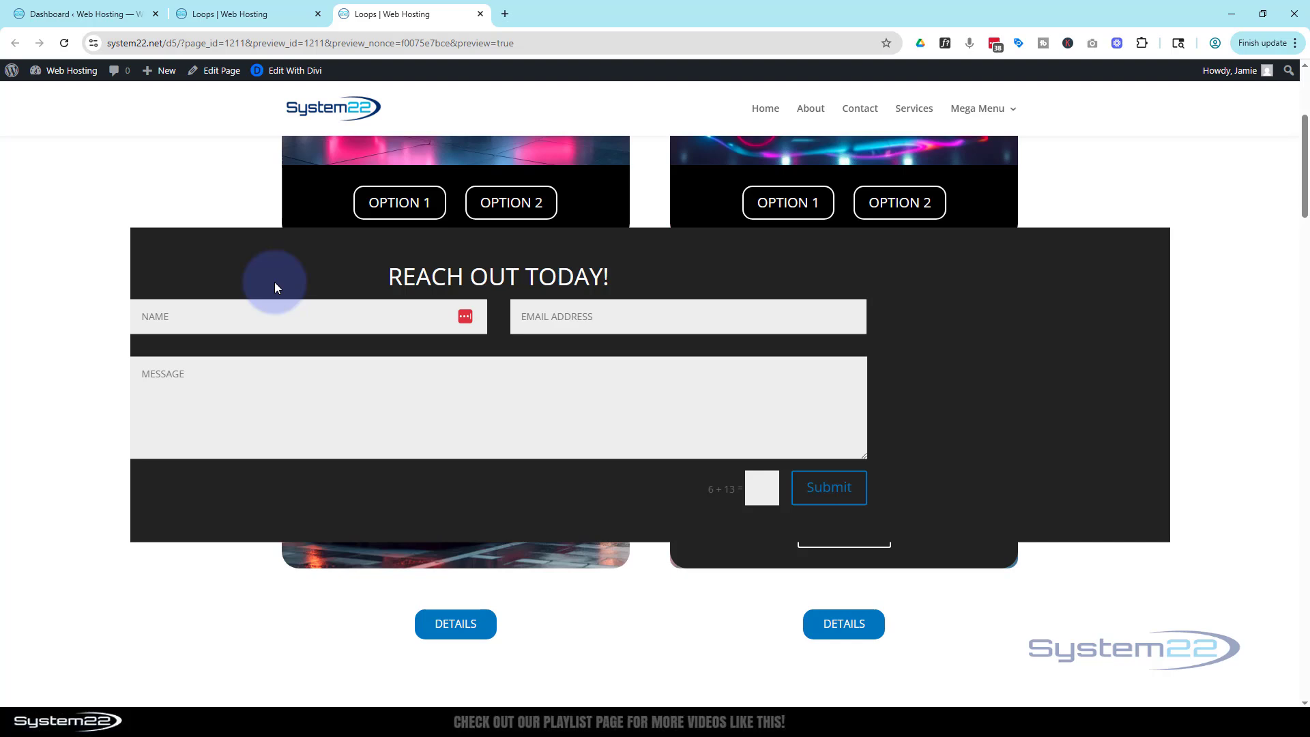
- Test closing the contact form popup with the Questions blurb in the page preview
scroll(651, 463, up, 3)
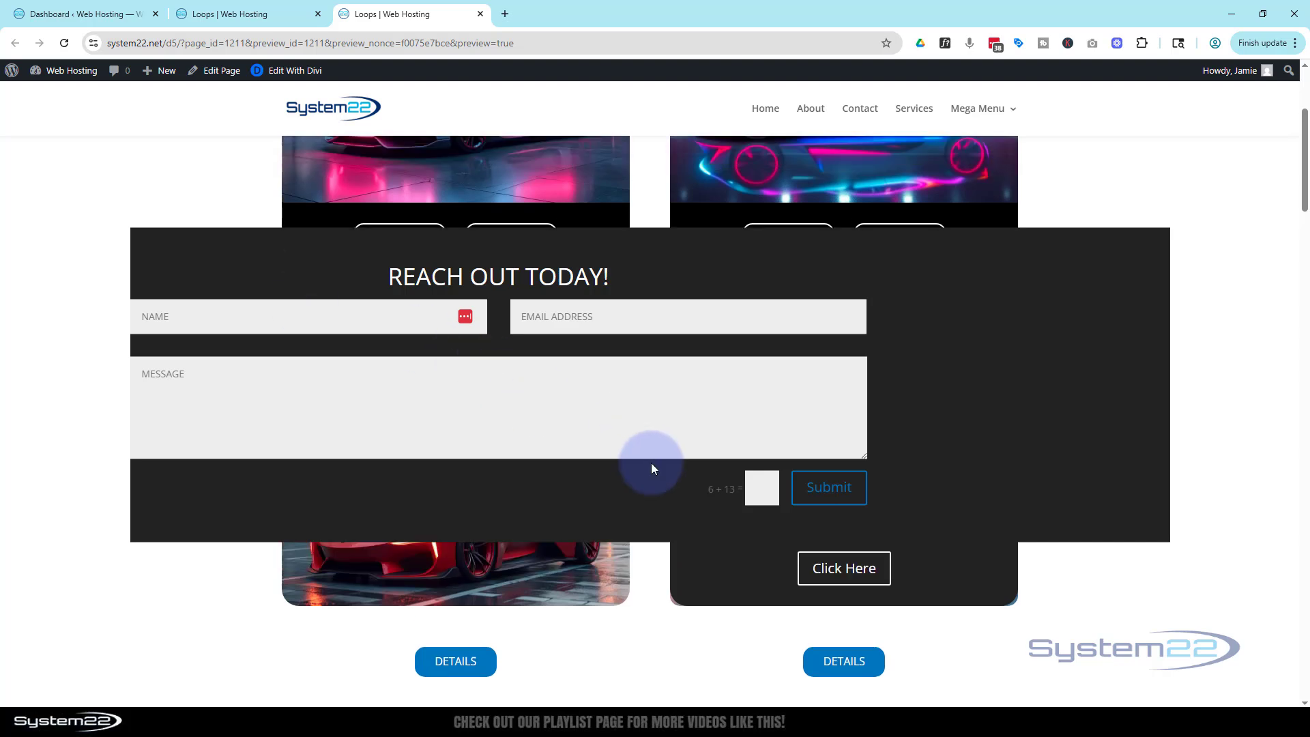
scroll(646, 464, up, 2)
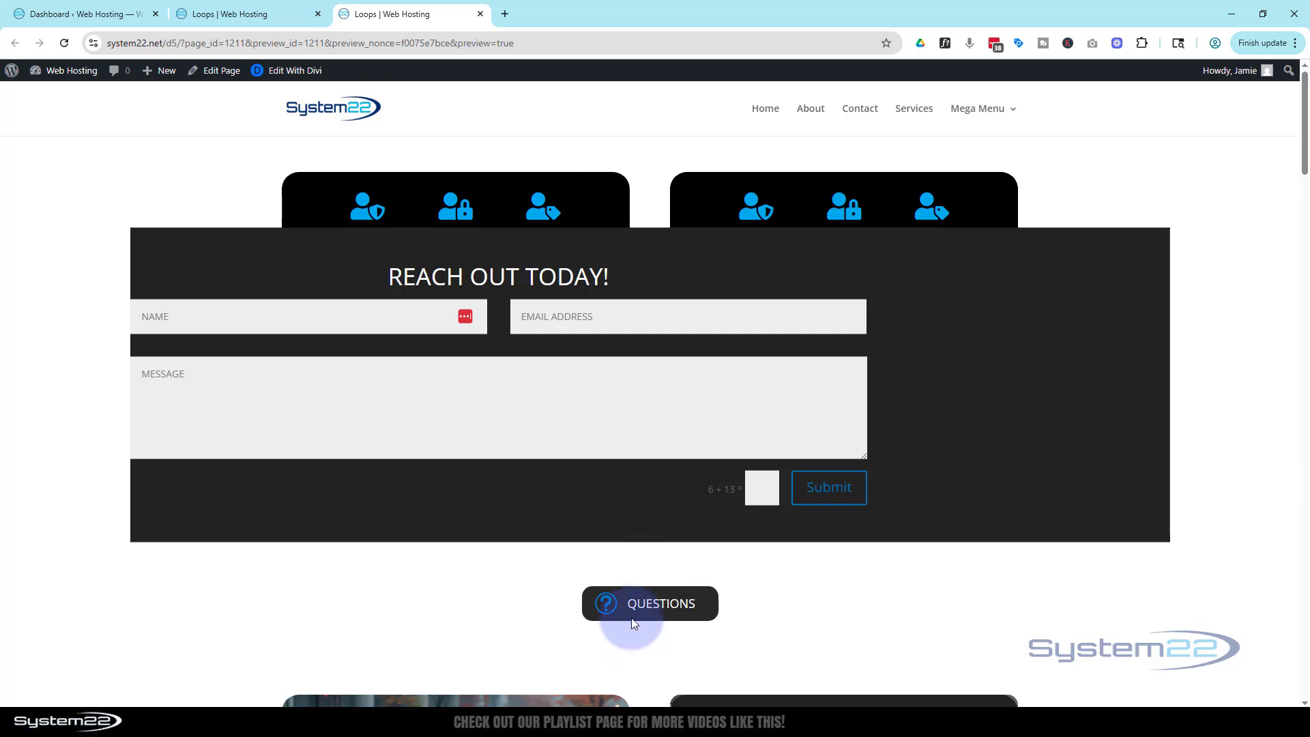
click(631, 621)
click(629, 619)
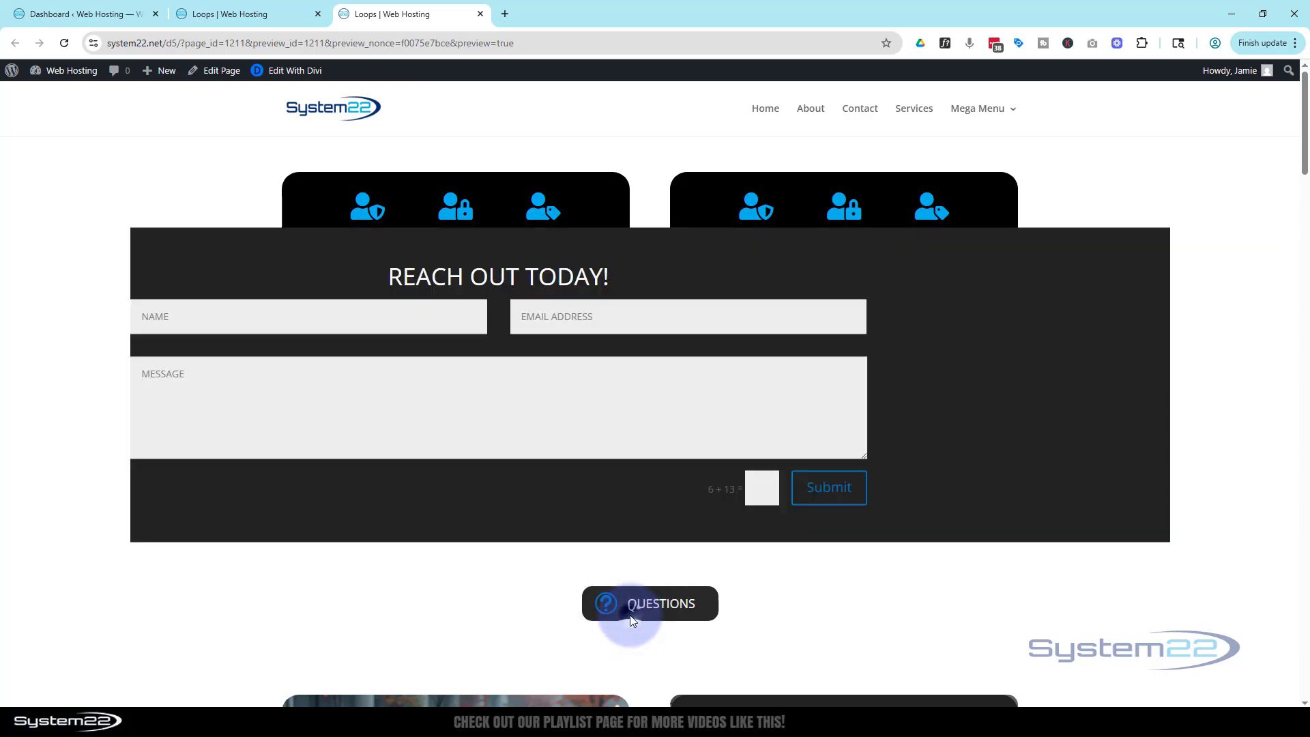
click(630, 616)
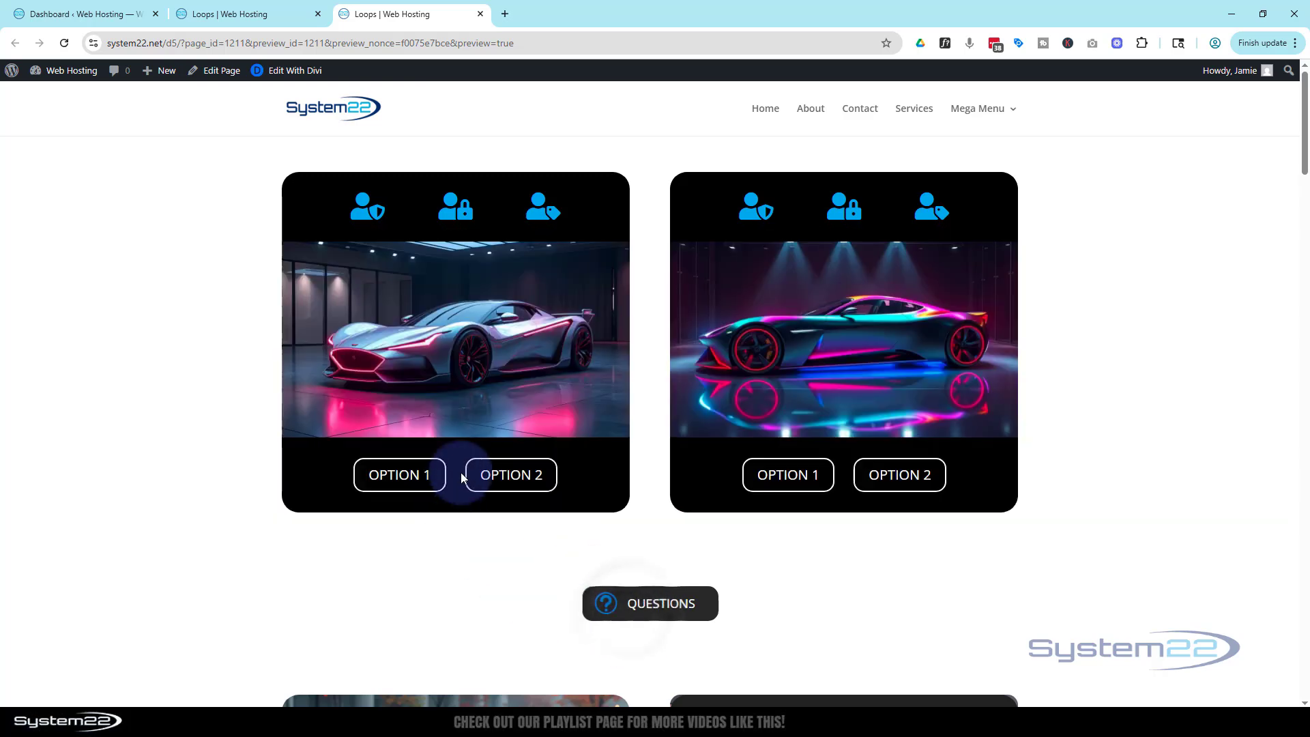
- Reopen the contact form popup from the Questions blurb and check its fixed position along the length of the page
scroll(461, 474, down, 5)
scroll(462, 474, up, 3)
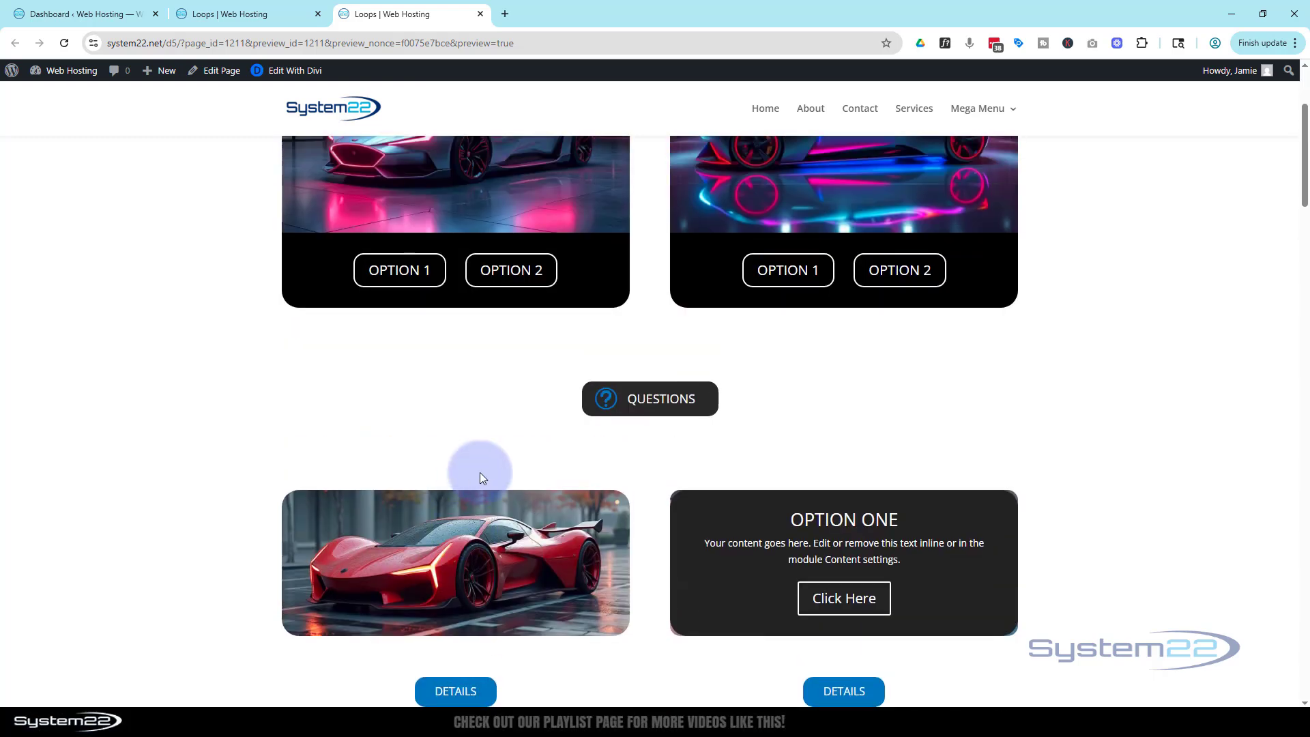
click(644, 417)
scroll(515, 503, up, 3)
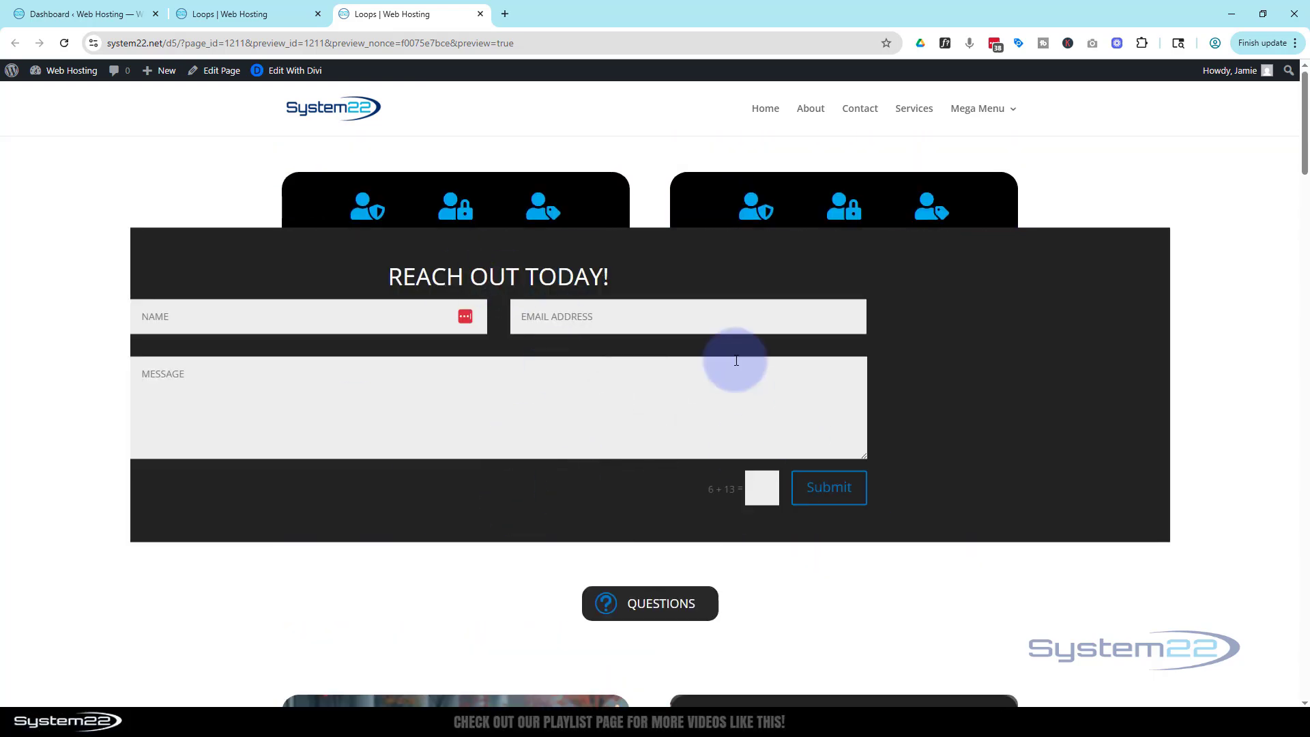
scroll(542, 471, down, 5)
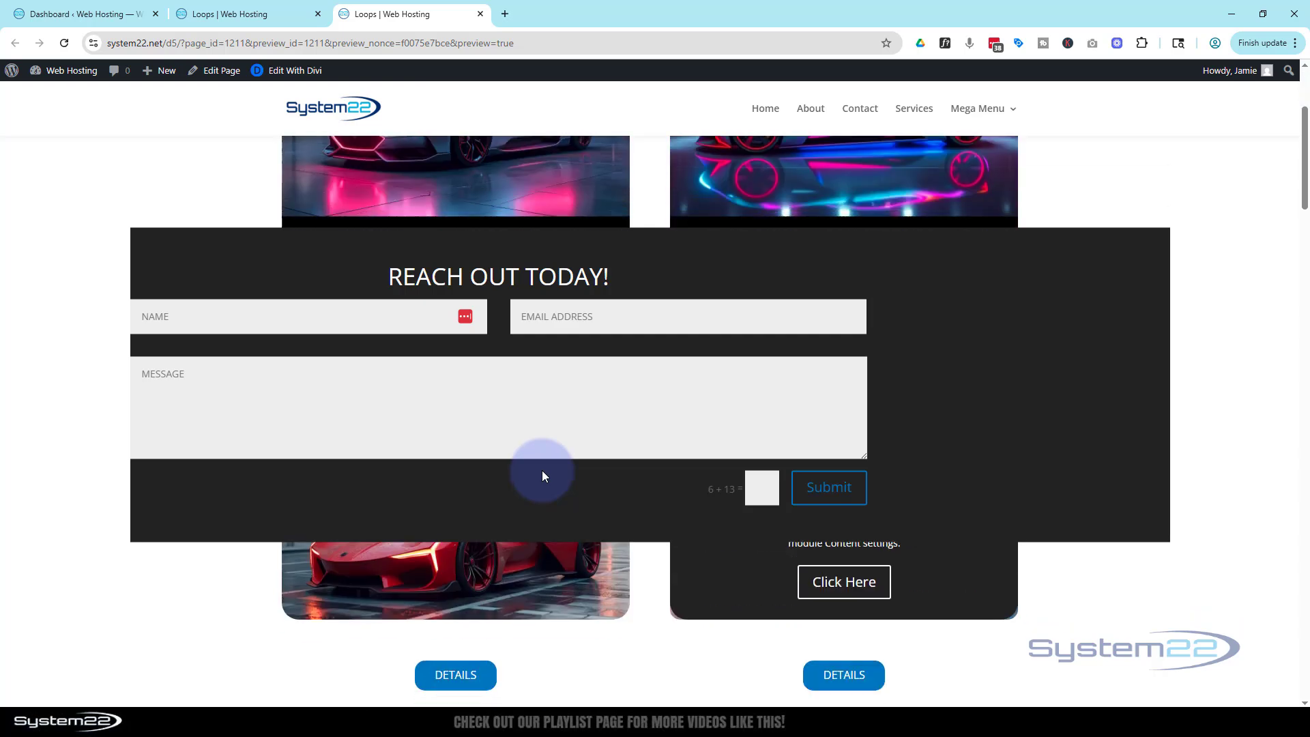
scroll(541, 469, down, 3)
scroll(542, 469, up, 14)
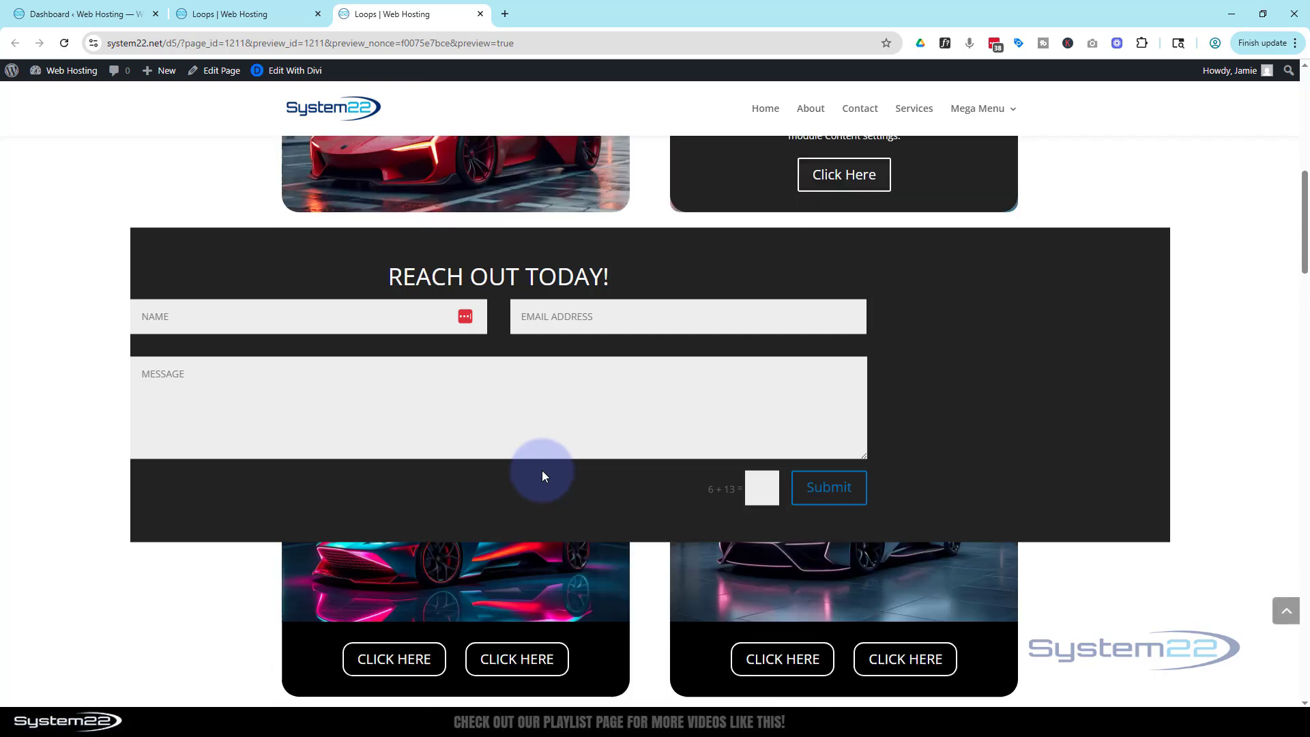
scroll(542, 470, down, 4)
scroll(542, 469, up, 8)
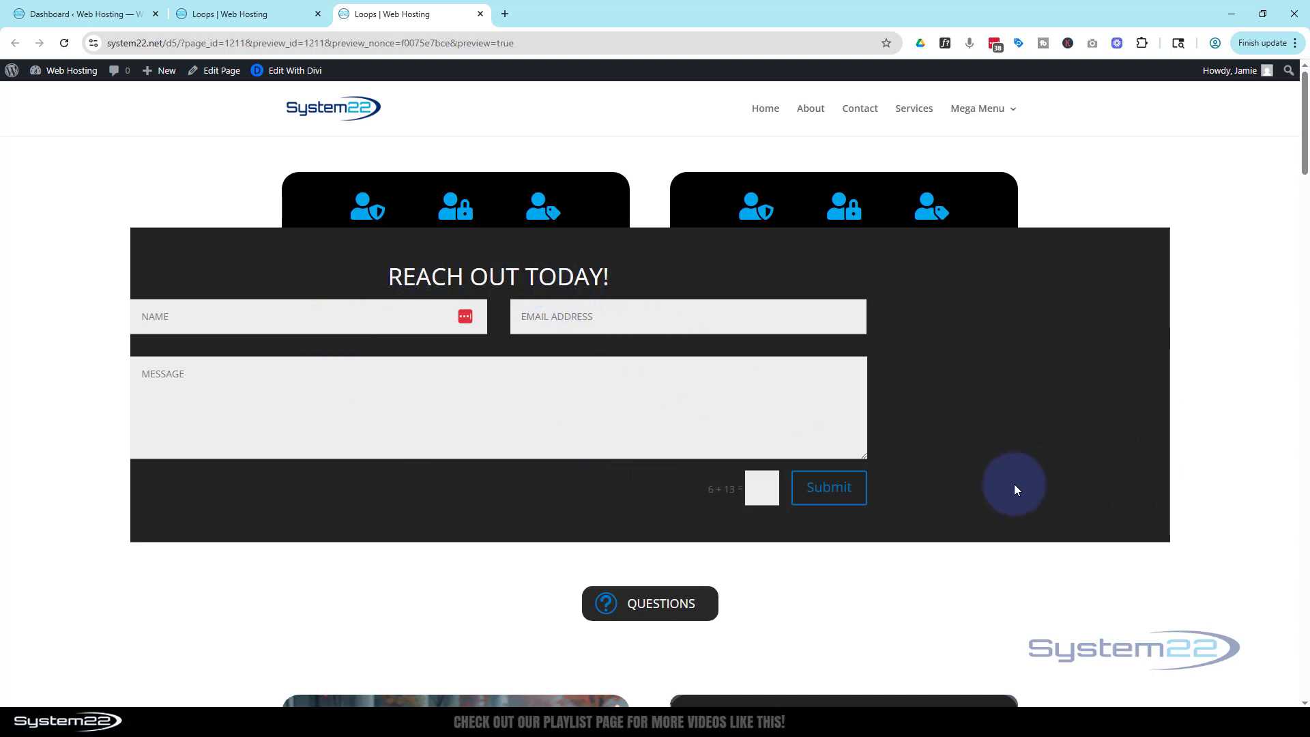
- Toggle the contact form popup off and on again, and inspect it over the lower page sections
click(698, 608)
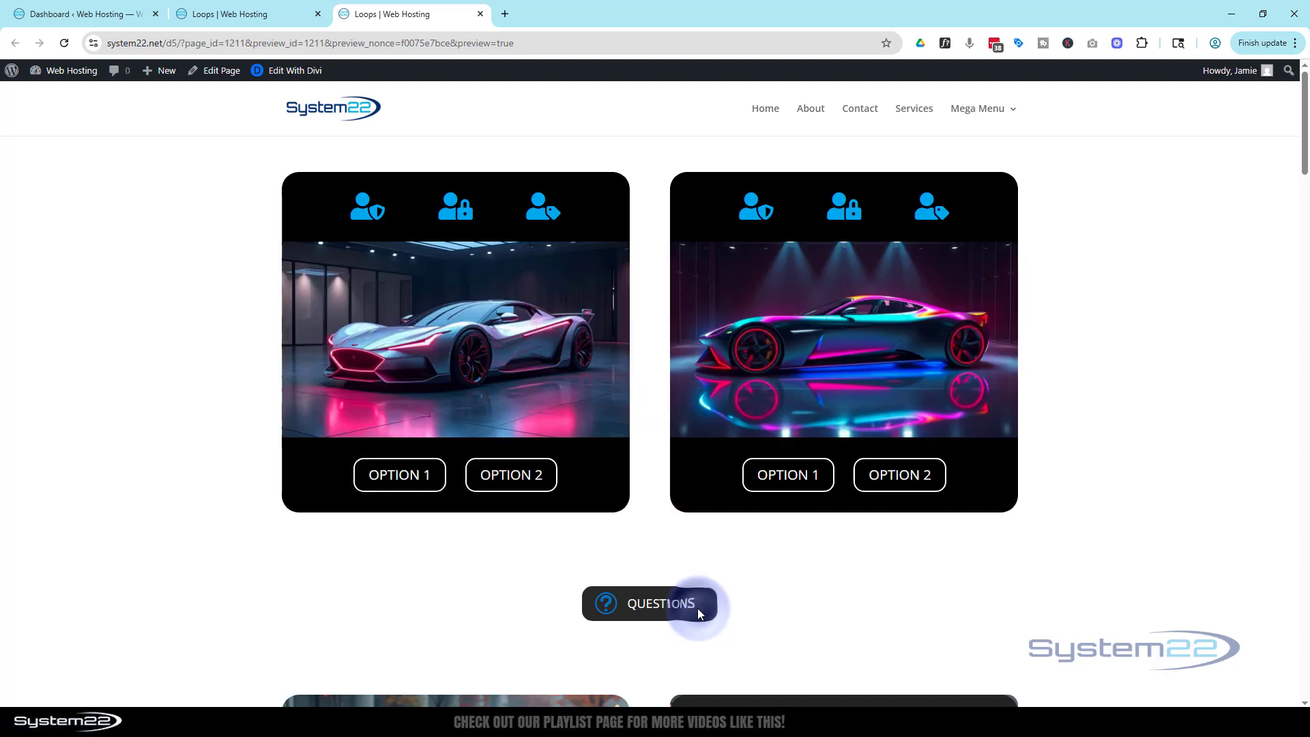
click(627, 616)
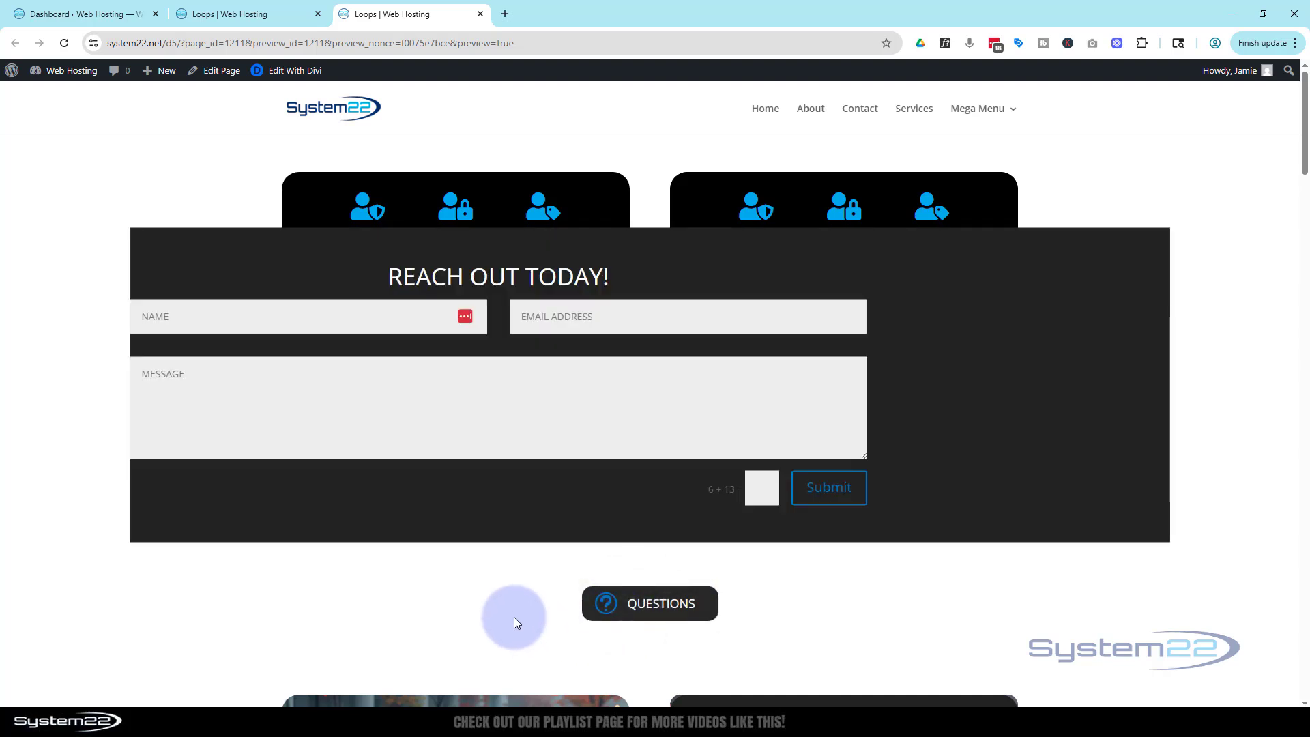
scroll(510, 609, down, 10)
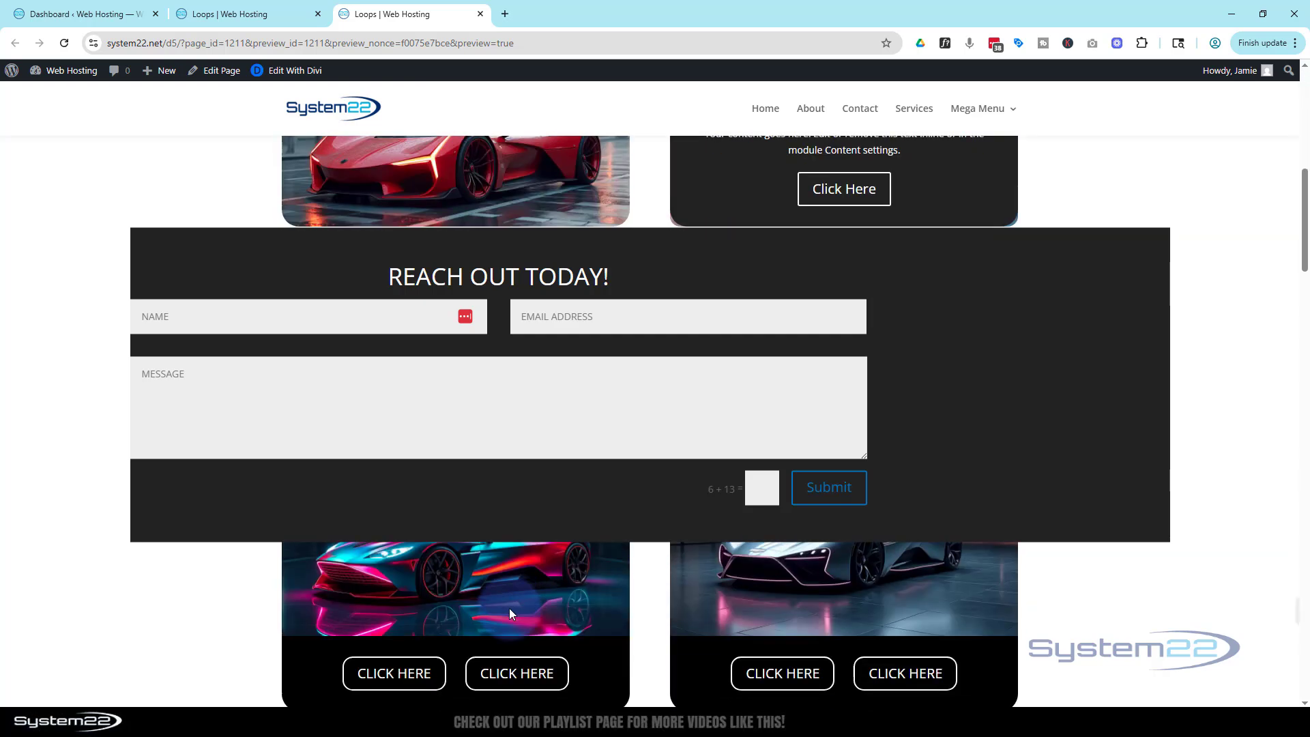
- Return to the page builder's wireframe view and set the contact form row's width and max width to 100%
scroll(509, 608, up, 10)
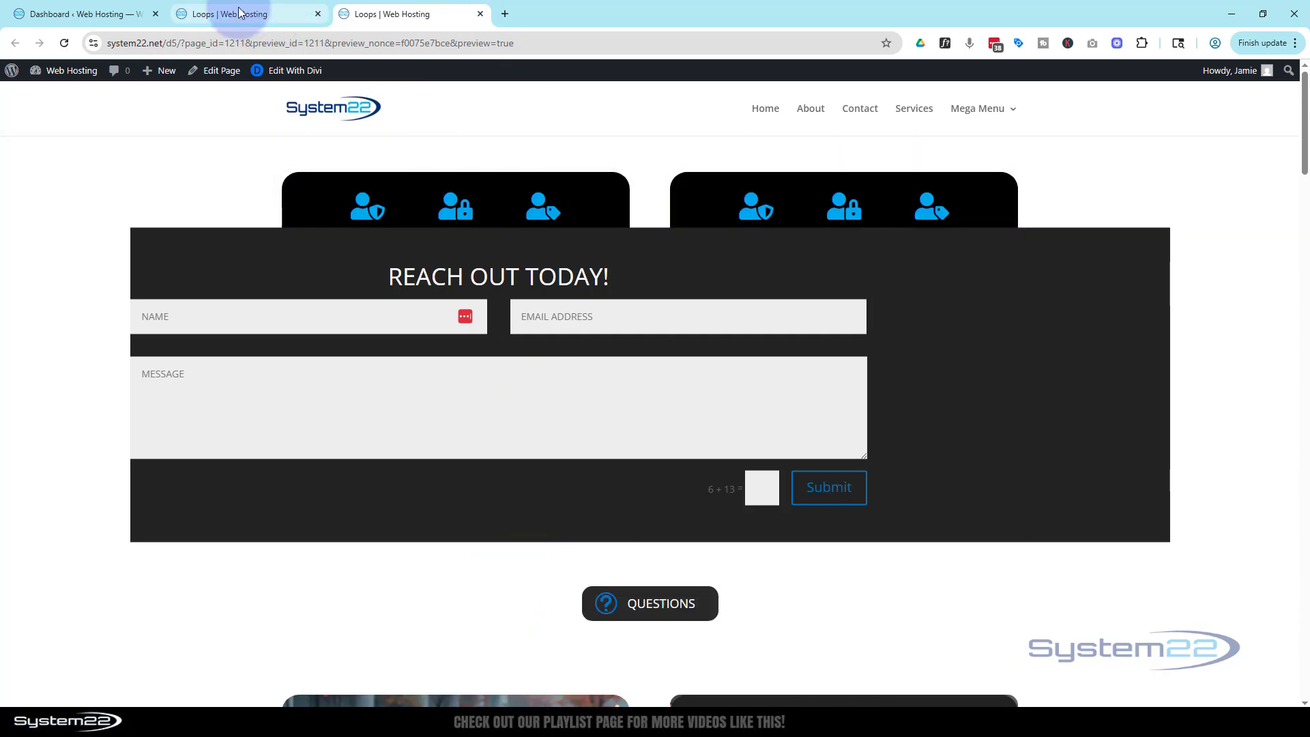
click(238, 13)
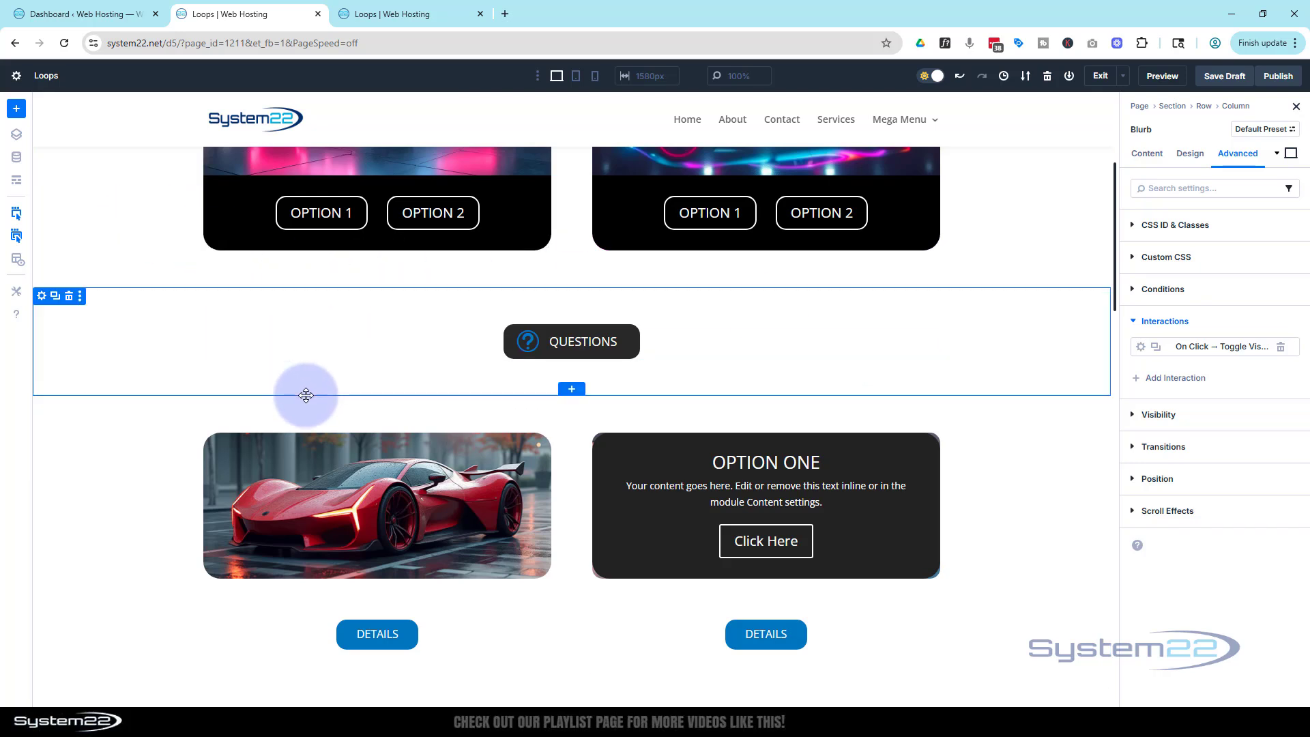
click(16, 181)
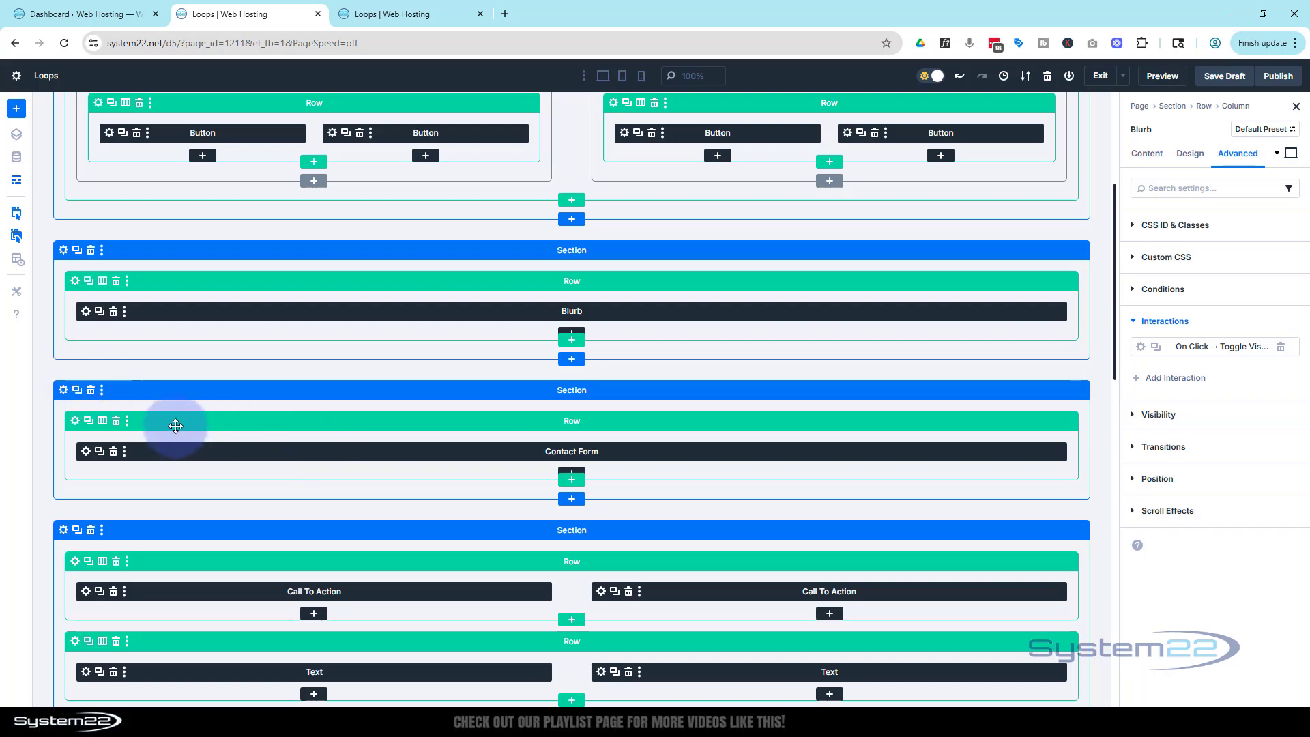
click(75, 422)
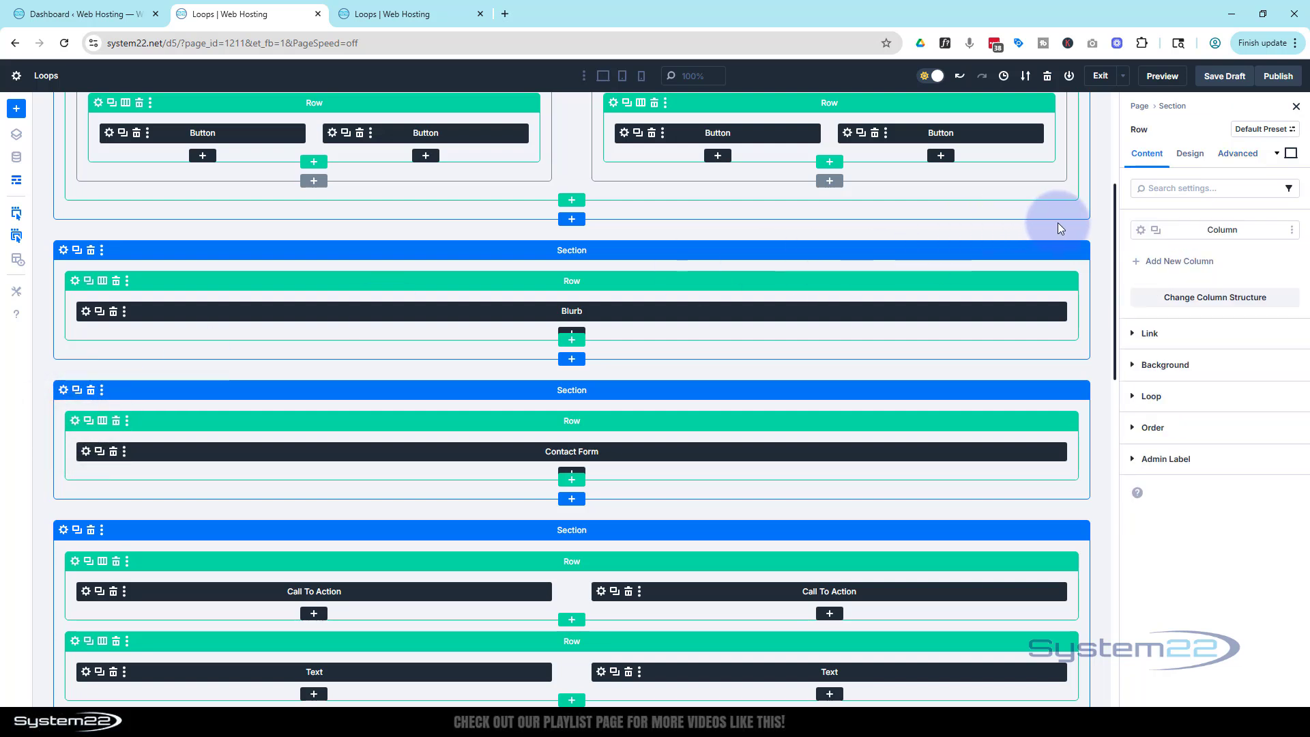
click(1191, 156)
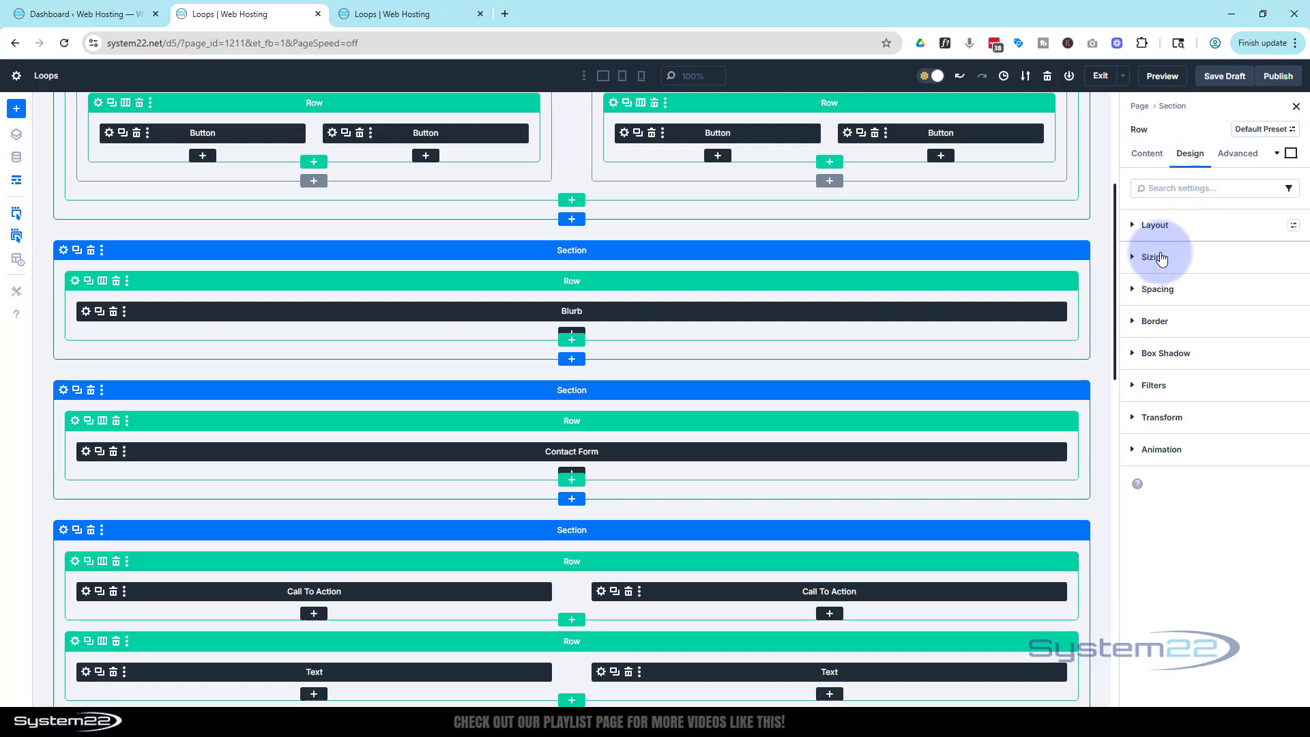
click(1161, 258)
click(1152, 352)
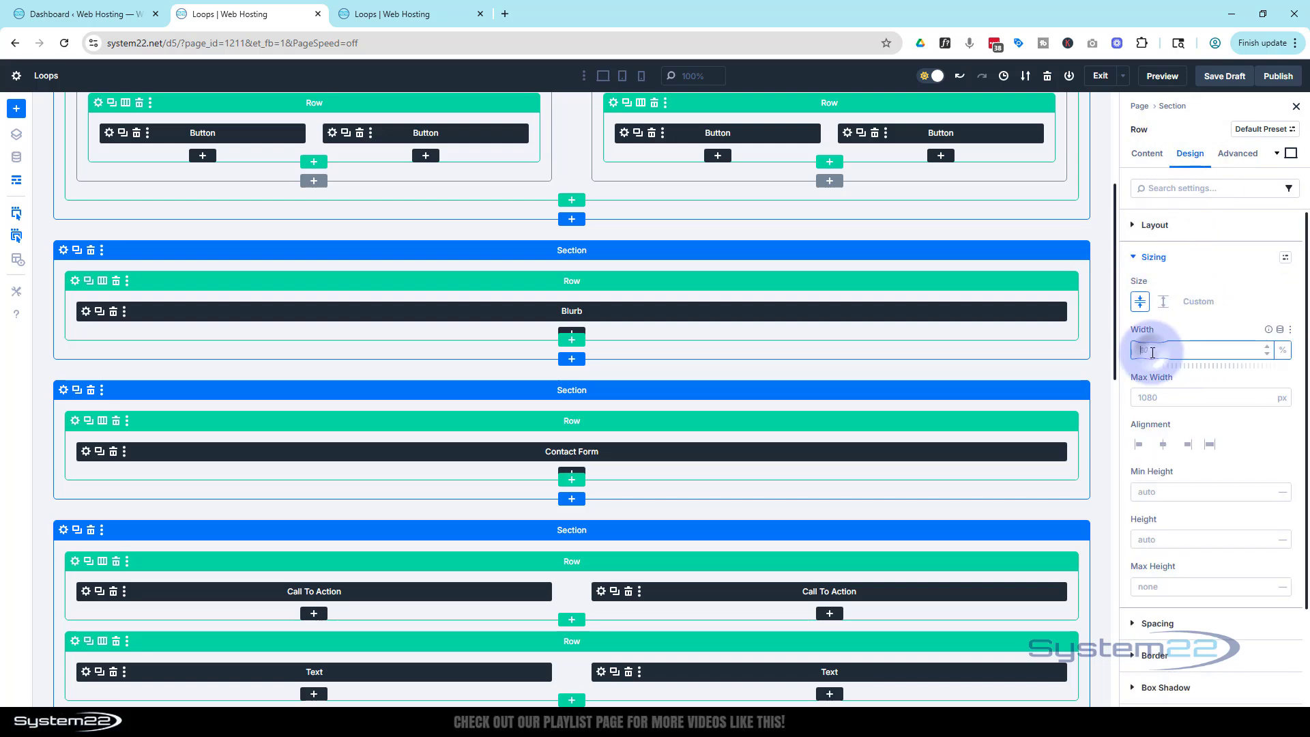
text(100)
click(1143, 397)
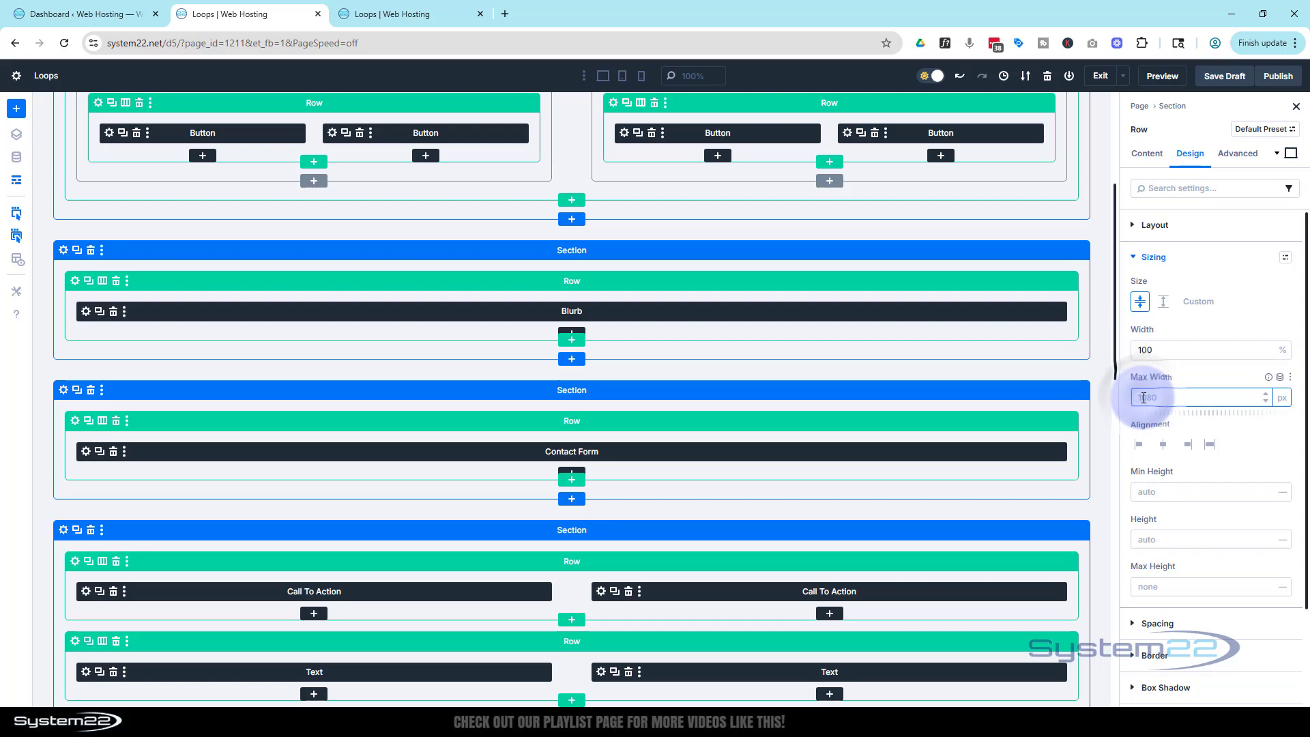
click(1283, 401)
click(1285, 410)
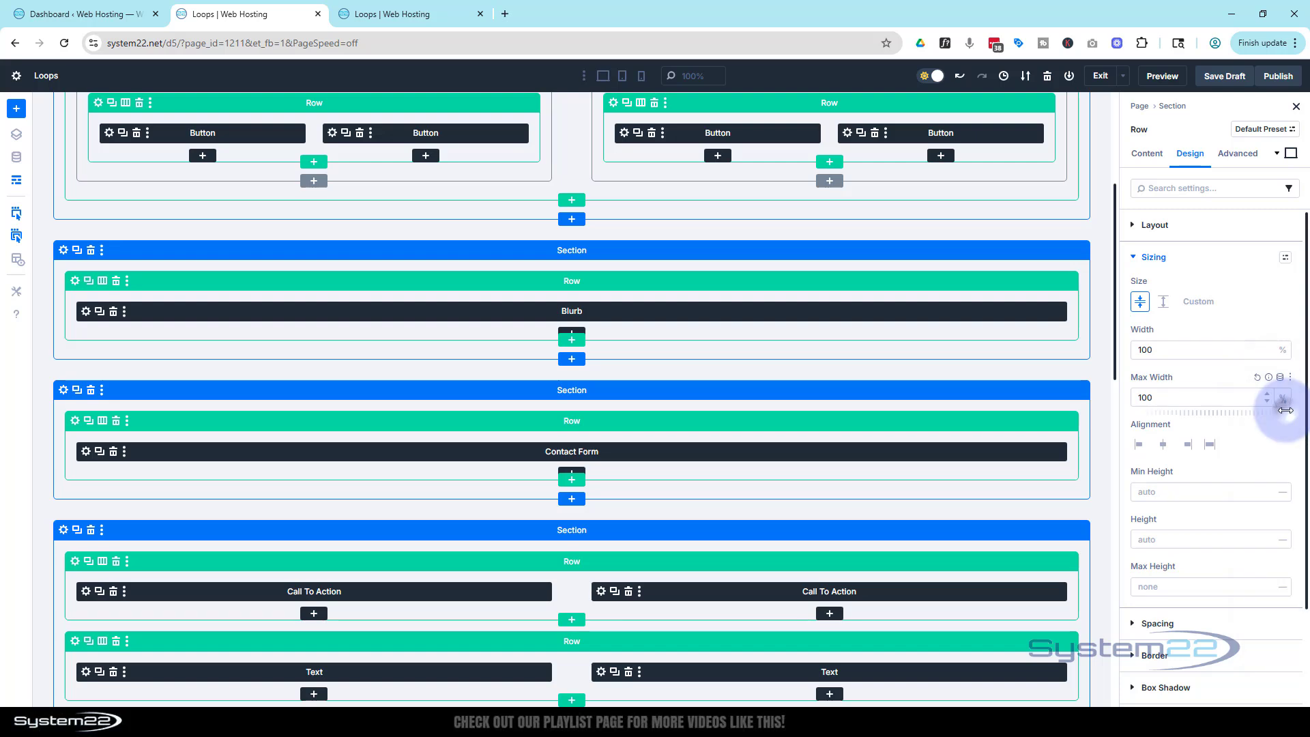
- Remove the display:none CSS from the contact form section's main element and return to the visual layout view
click(64, 391)
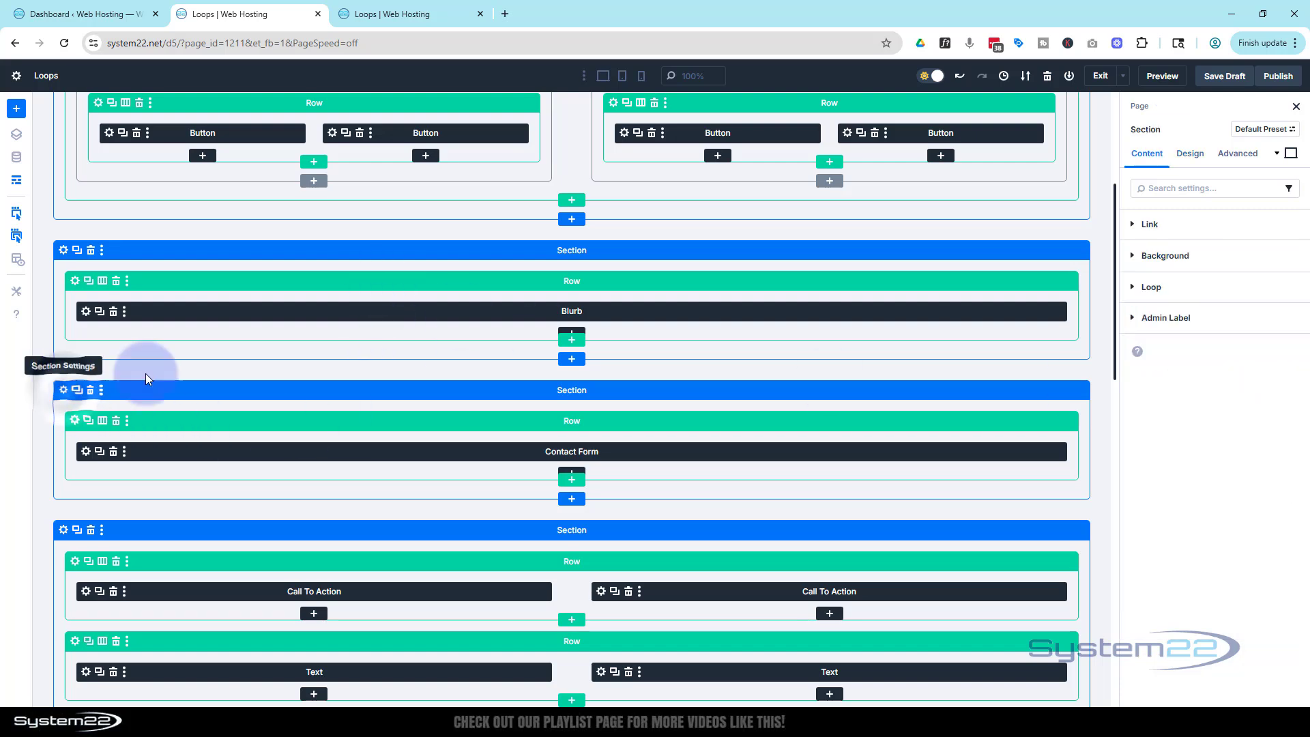
click(1236, 154)
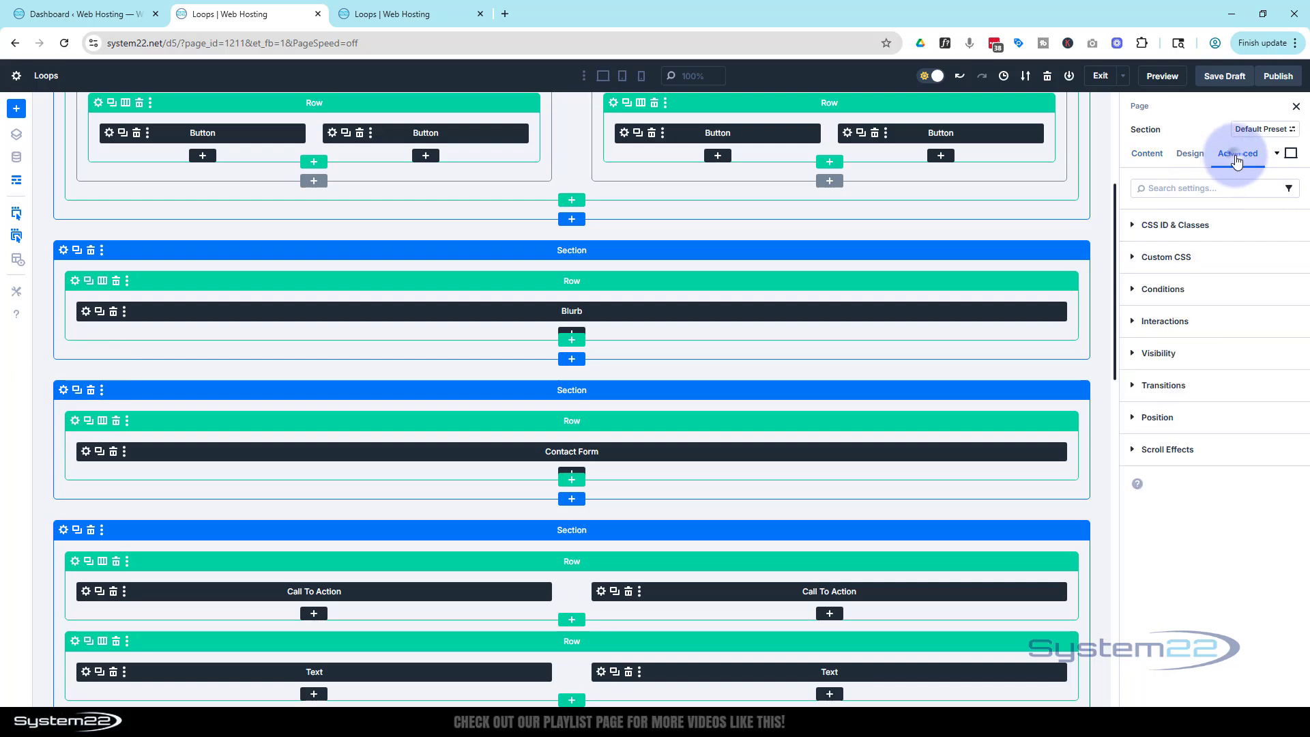
click(1226, 257)
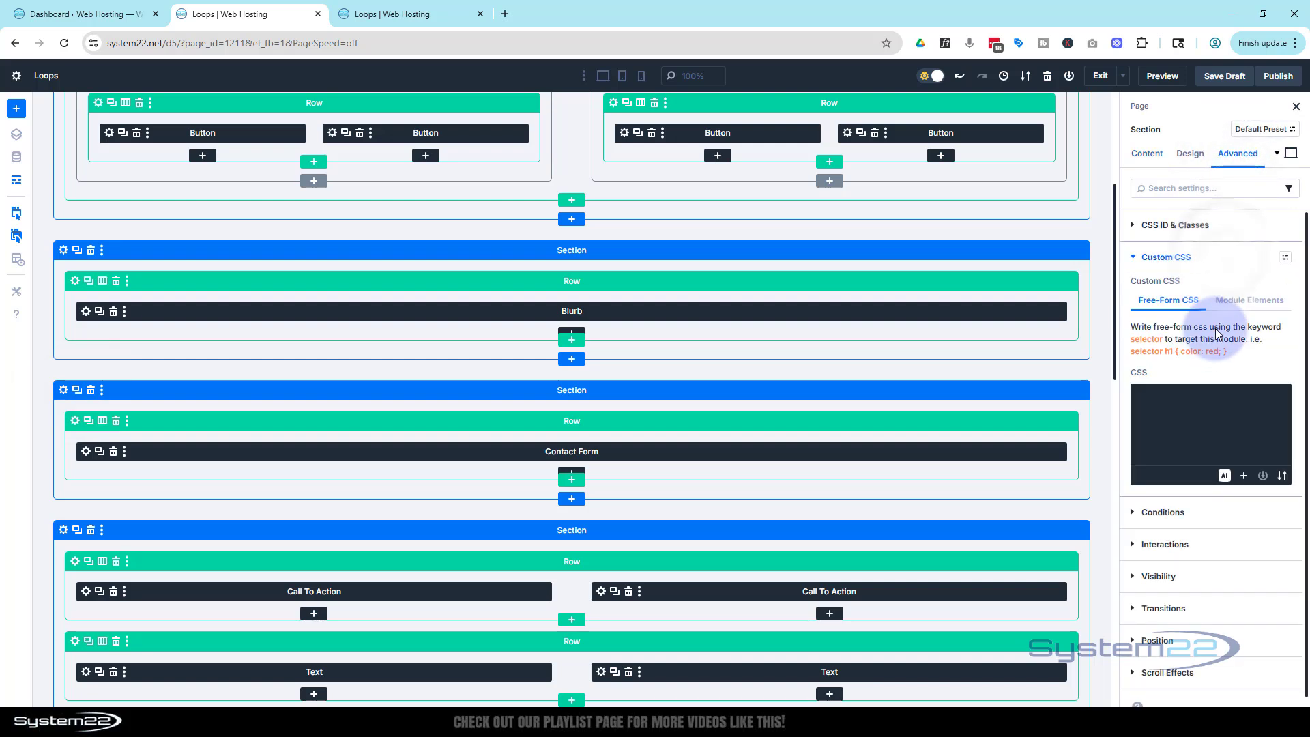
click(1238, 300)
click(1235, 539)
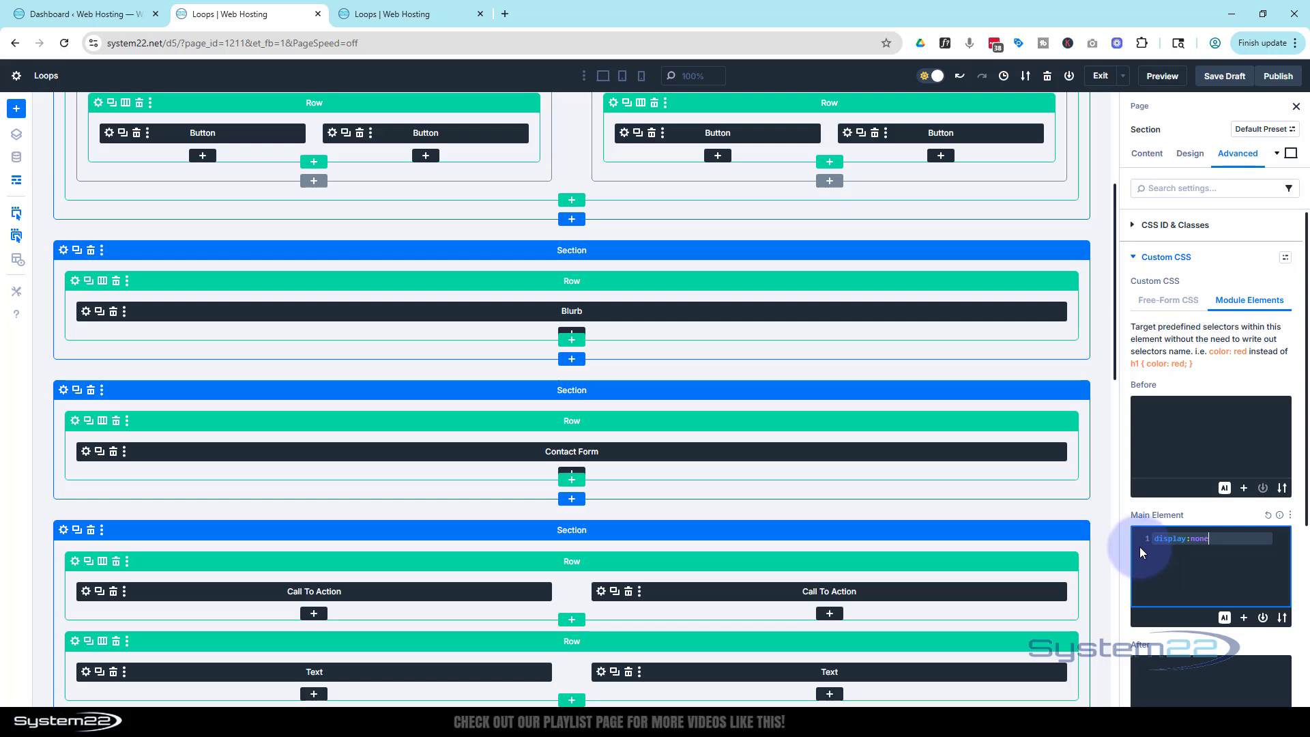
key(BackSpace)
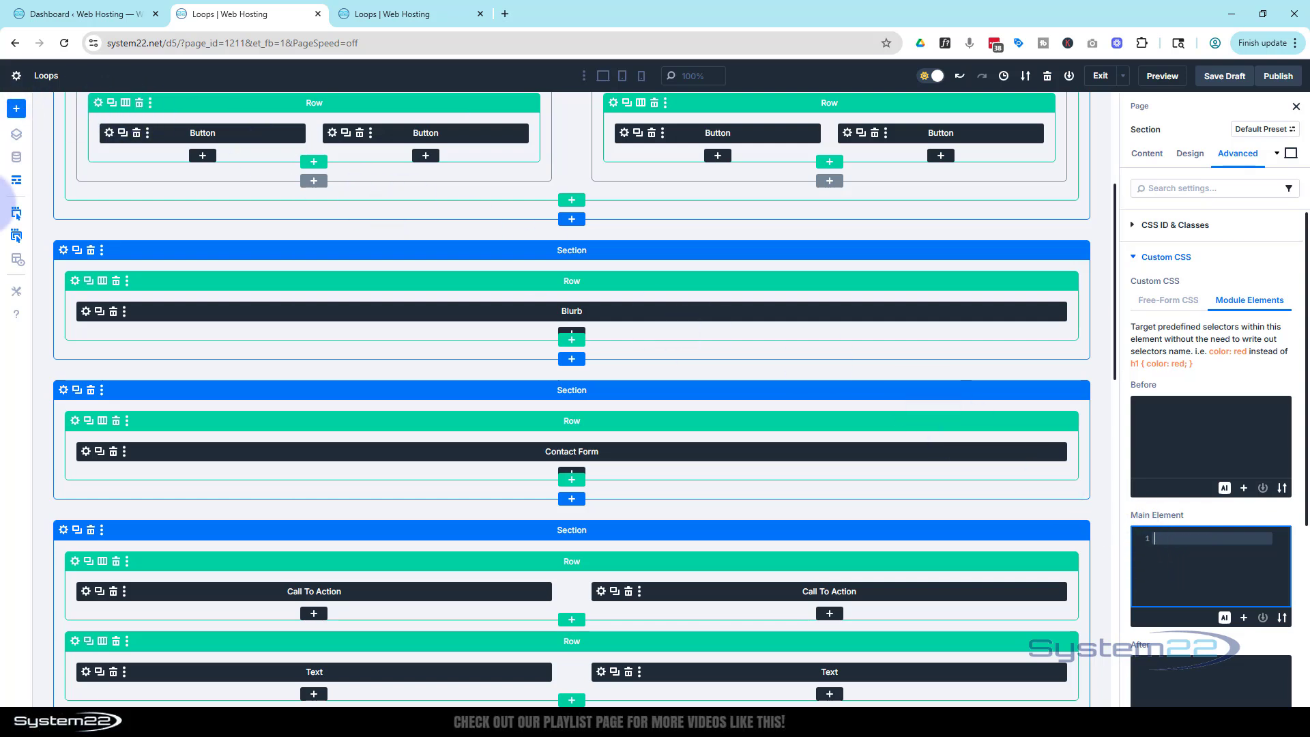
click(17, 182)
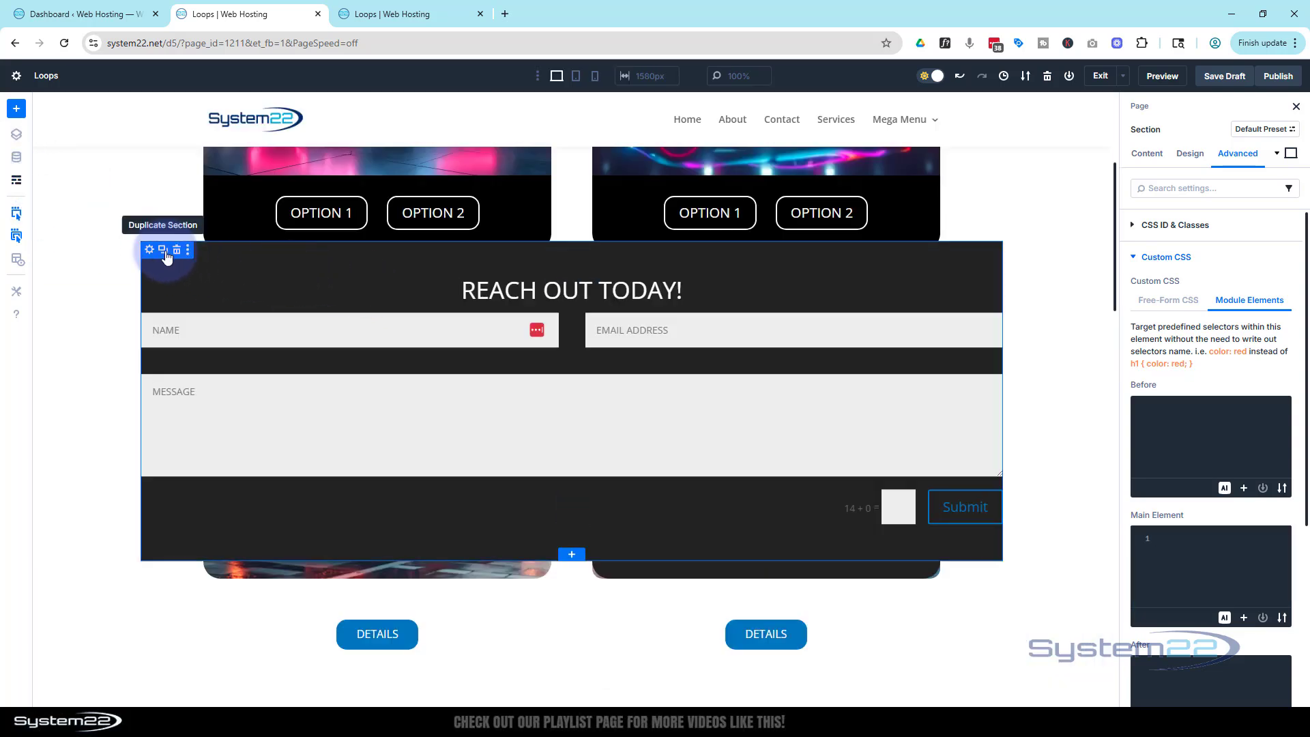
- Set the contact form section's left and right padding to 30 px, with both sides linked
click(149, 253)
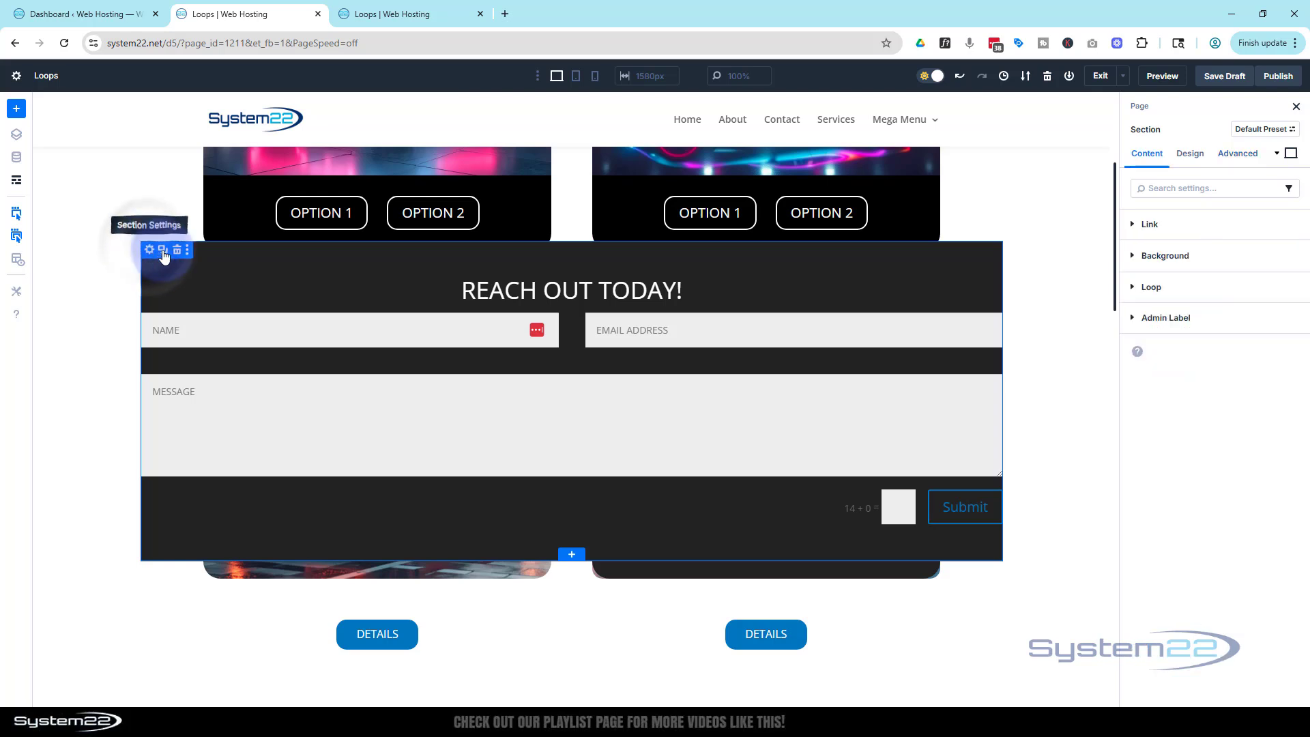
click(1190, 153)
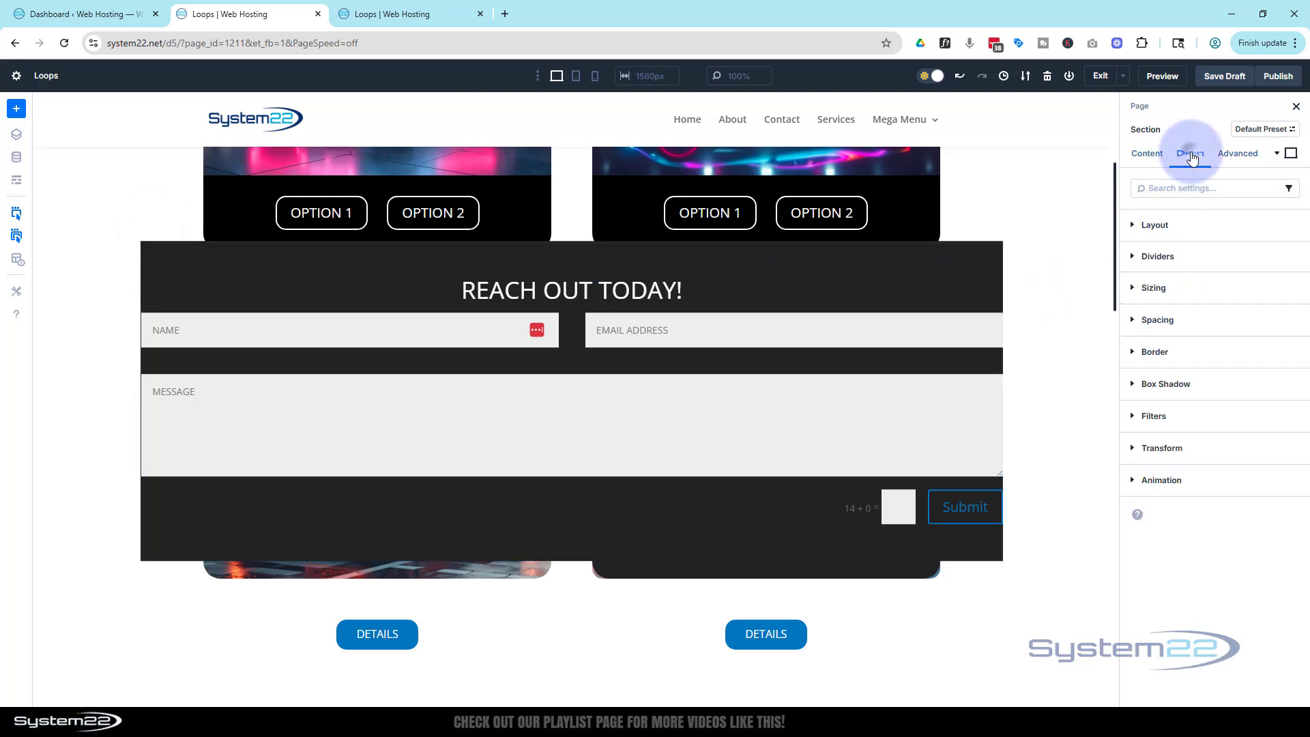
click(1132, 321)
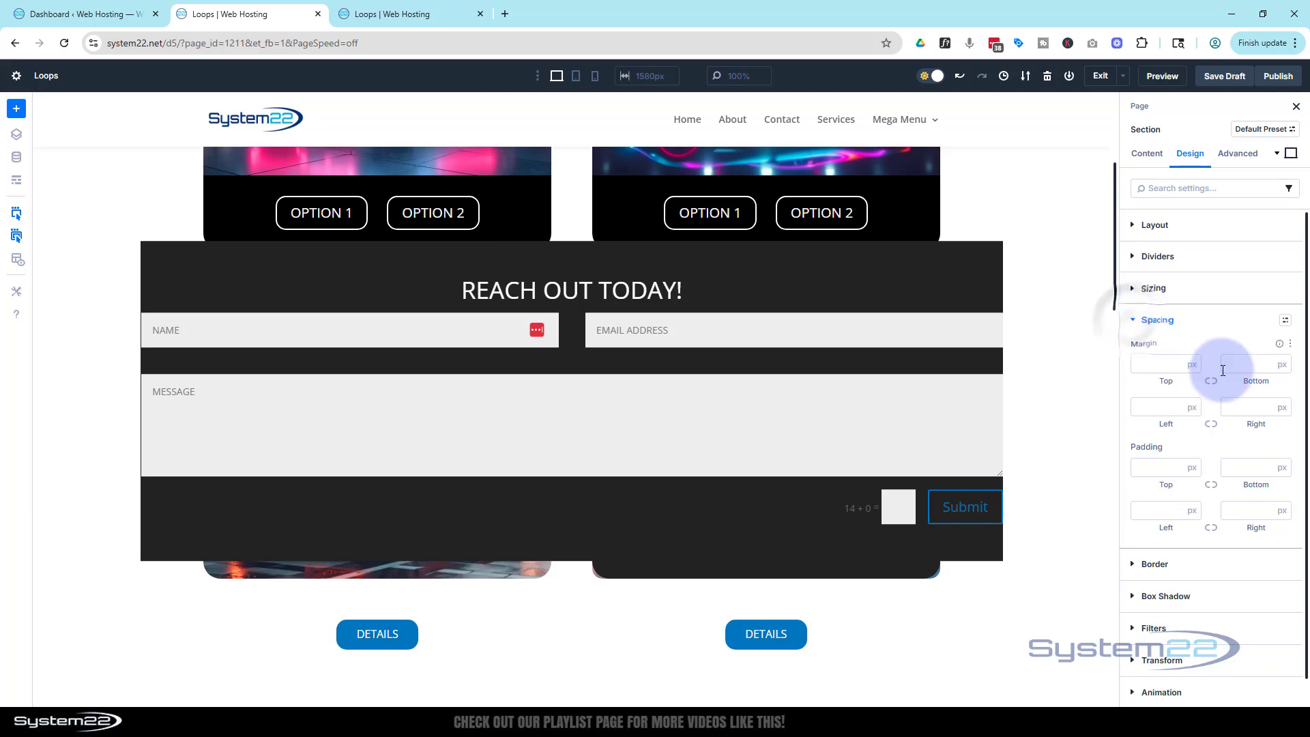
click(1134, 509)
text(30)
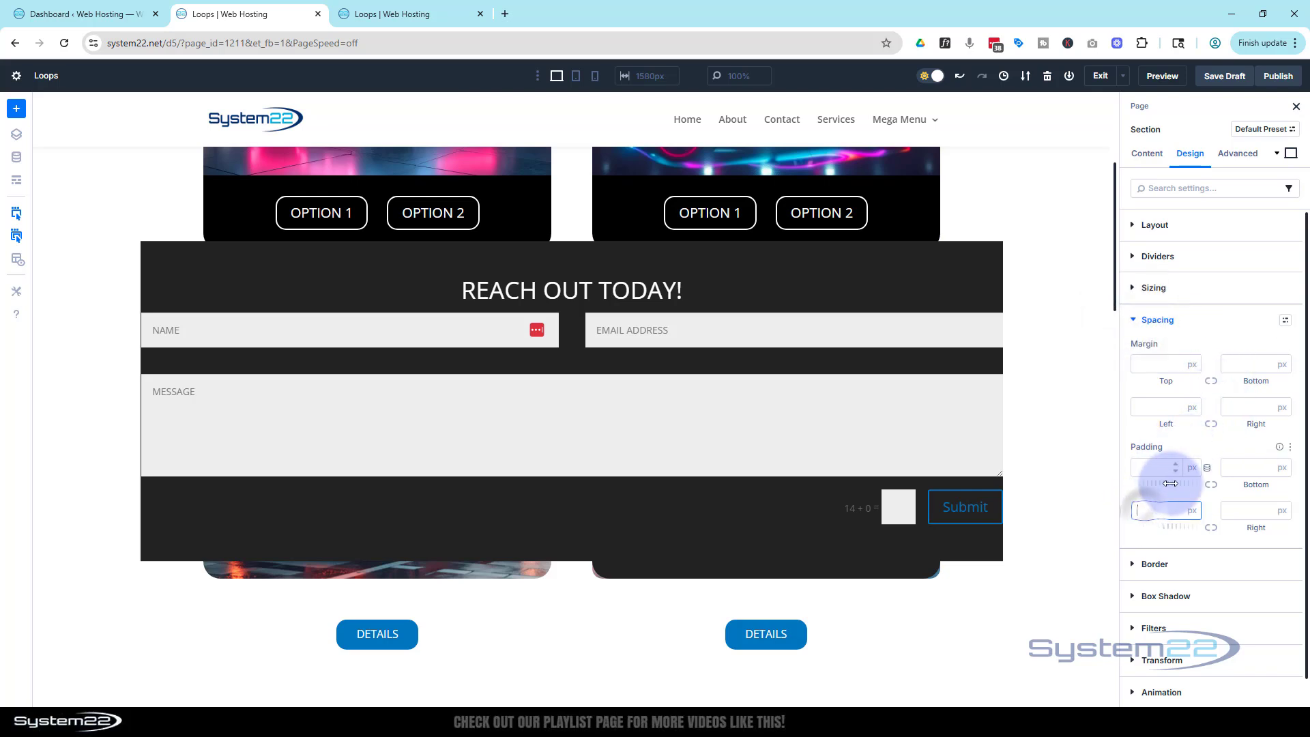
click(1210, 527)
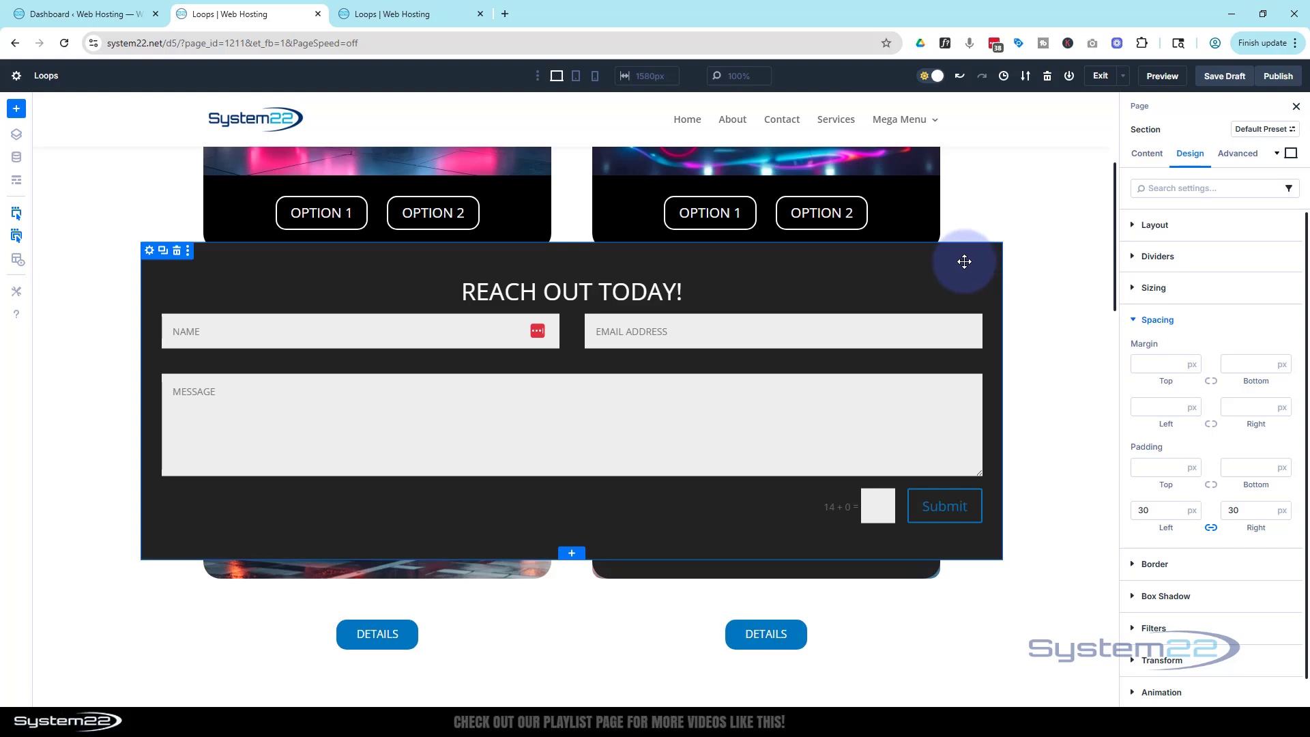
- Add an Icon module below the contact form and choose the solid circled X found by searching icons for "close"
drag(964, 262, 623, 599)
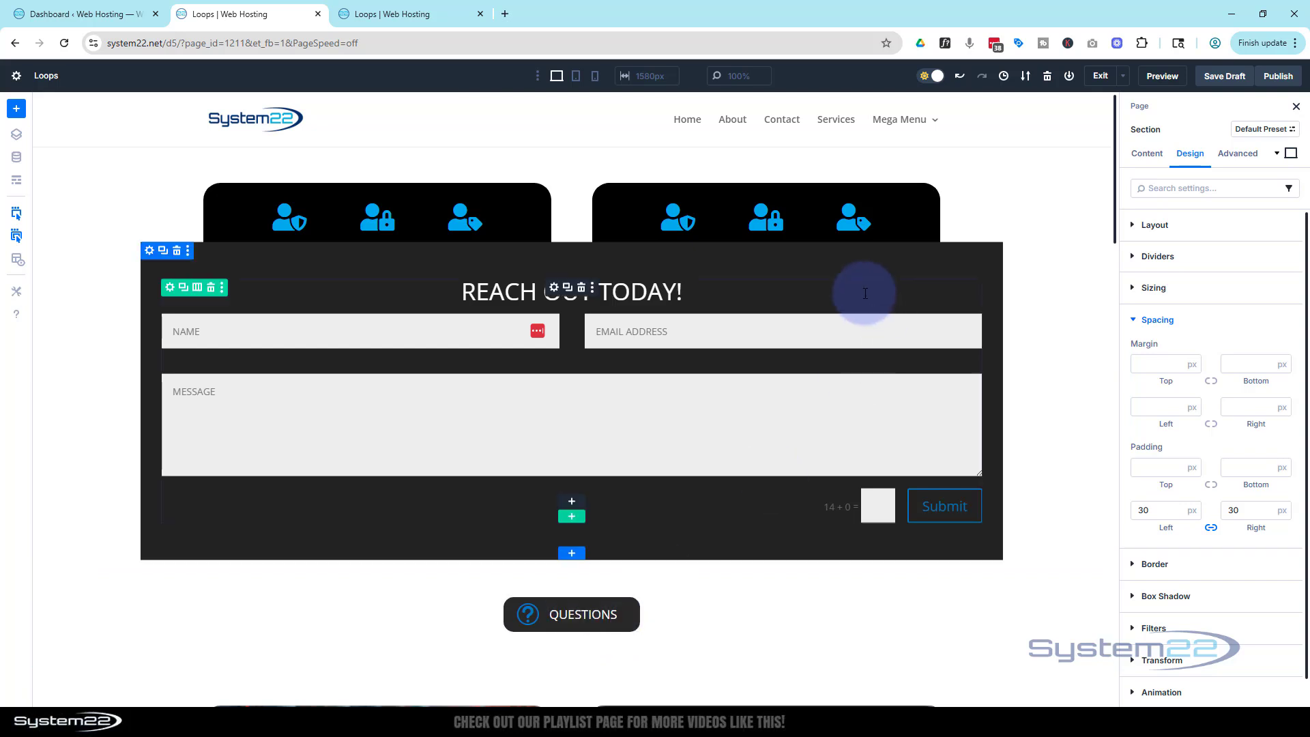
click(572, 505)
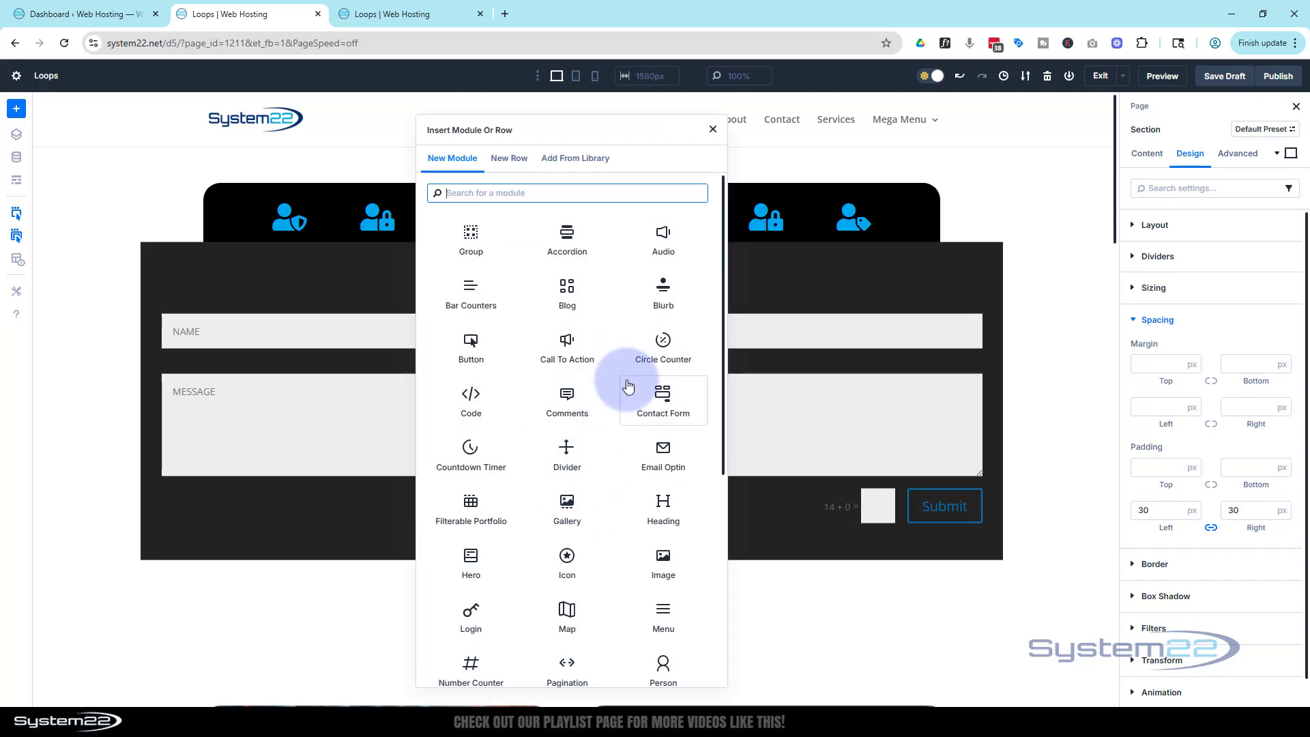
click(561, 561)
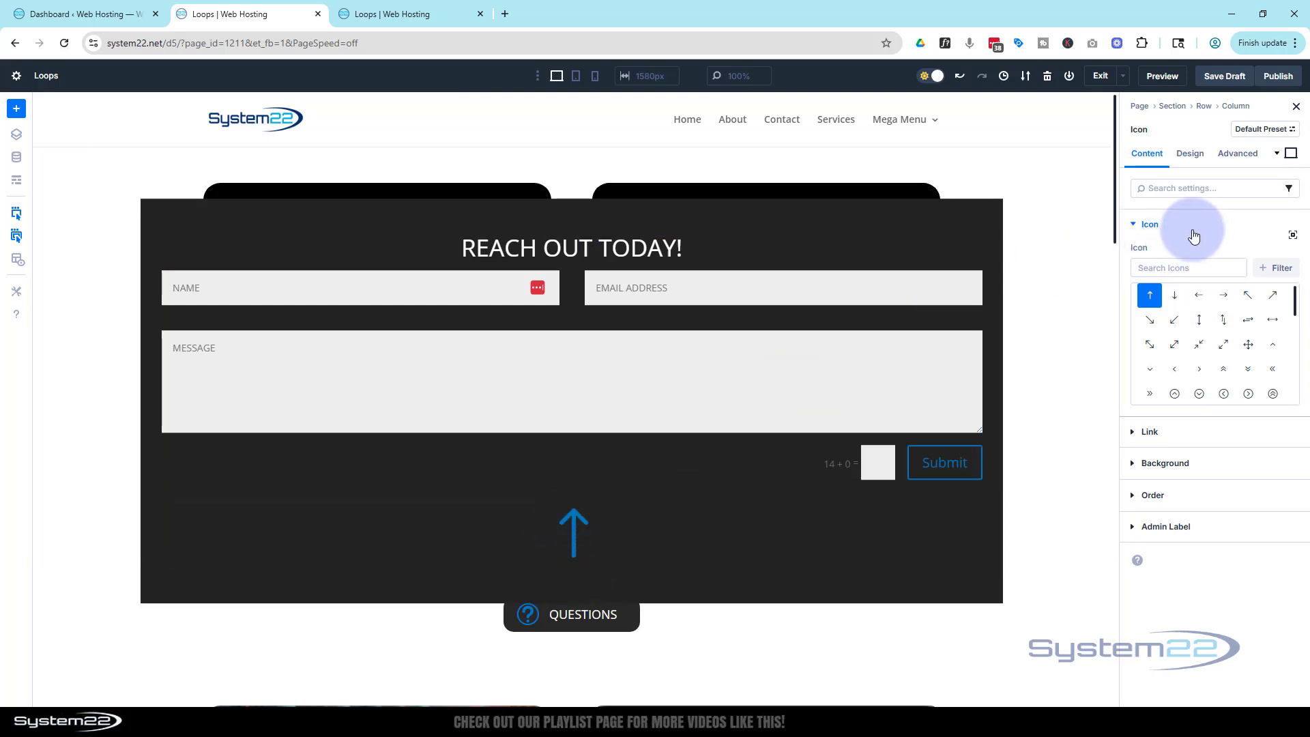
click(1166, 266)
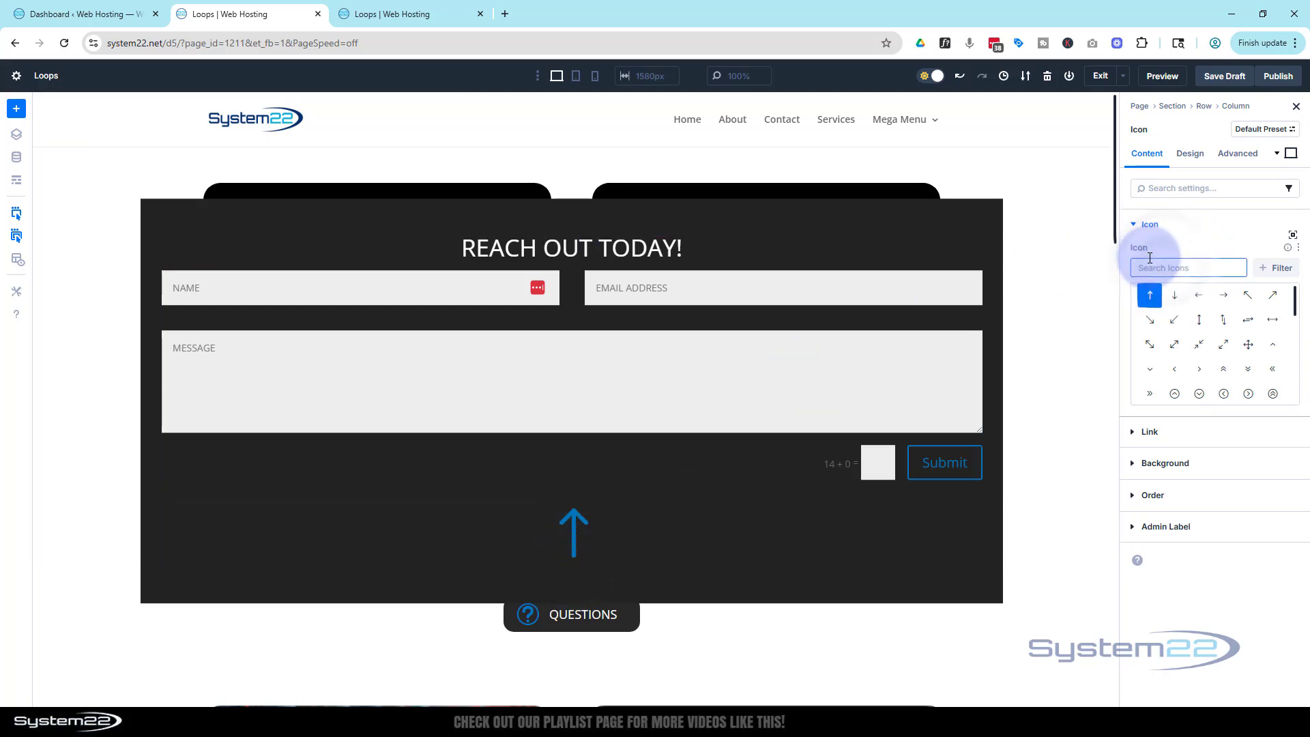
text(close)
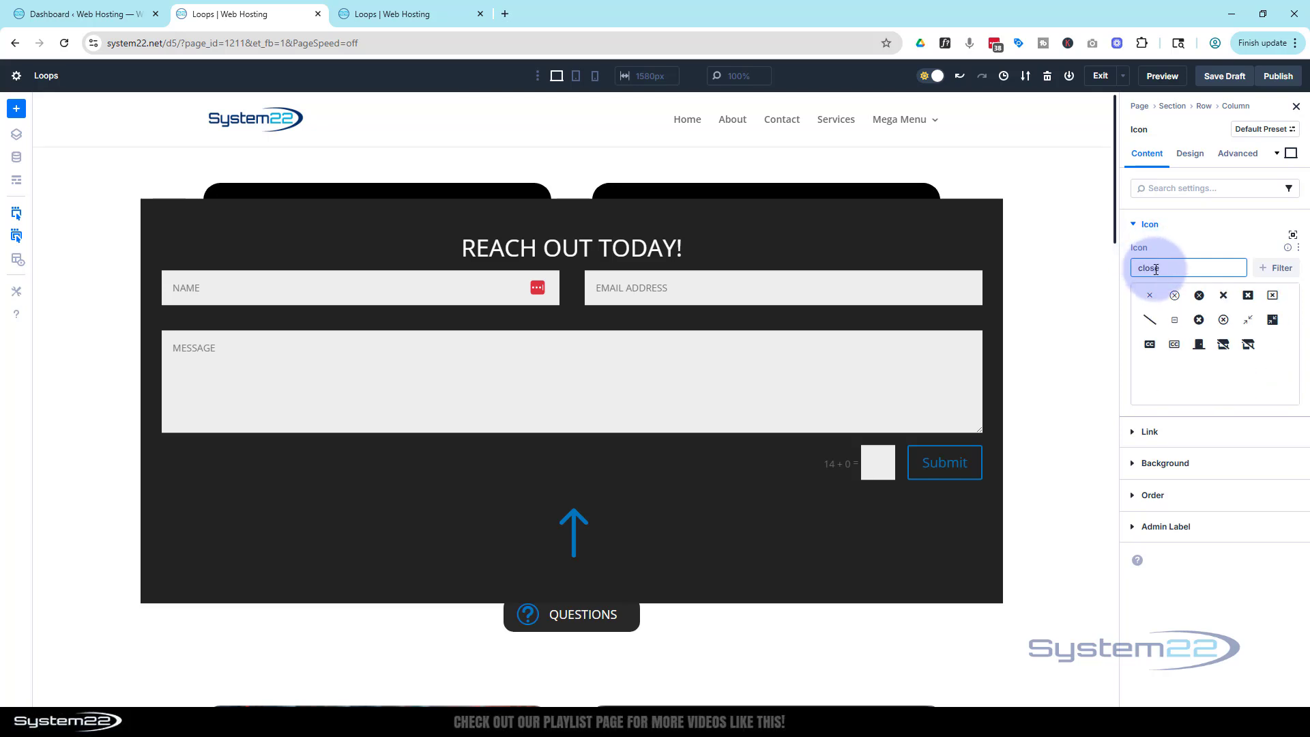
click(1199, 297)
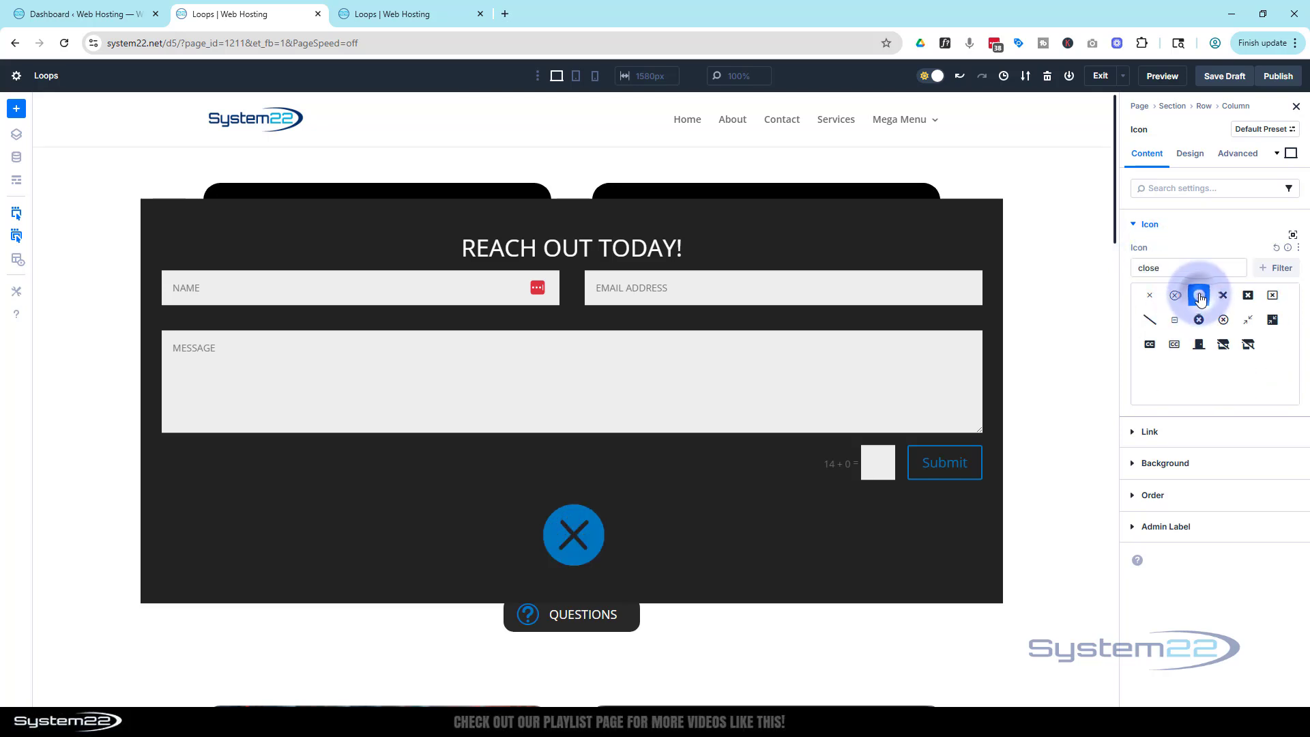
- Set the close icon's size to 35 px
click(1190, 154)
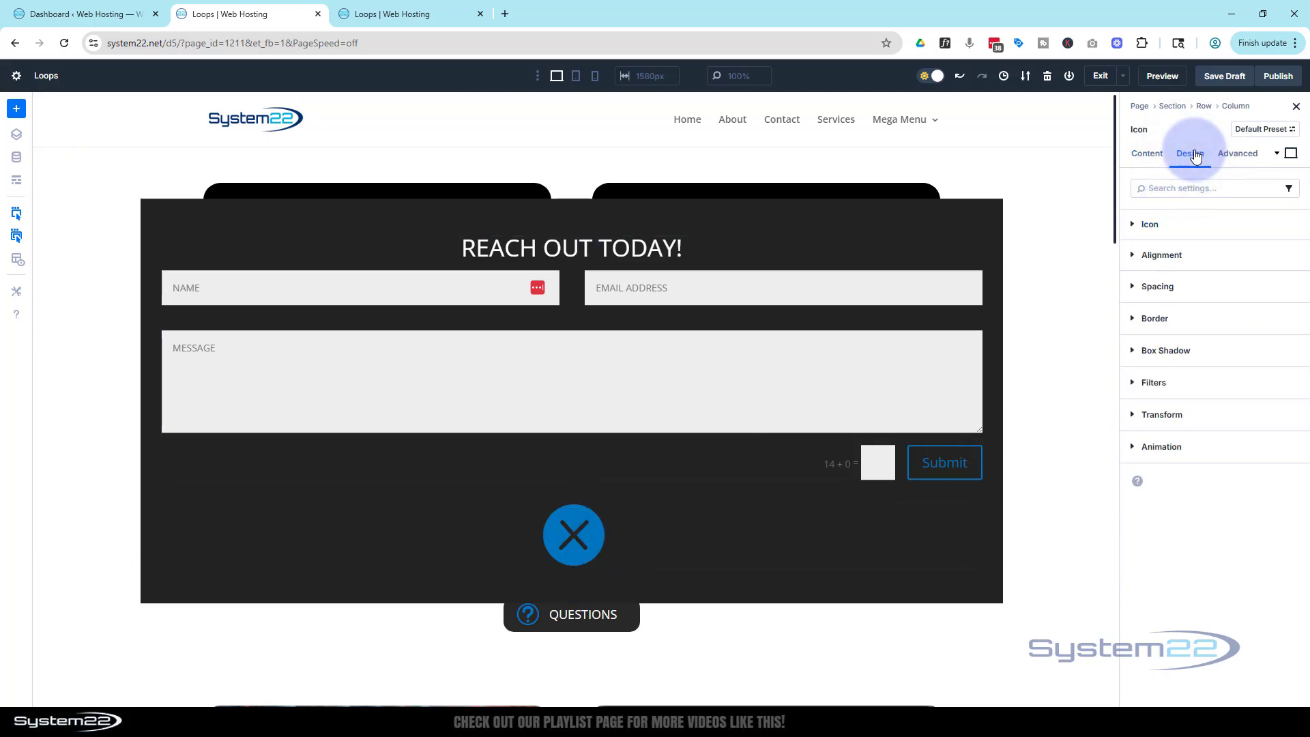
click(1170, 226)
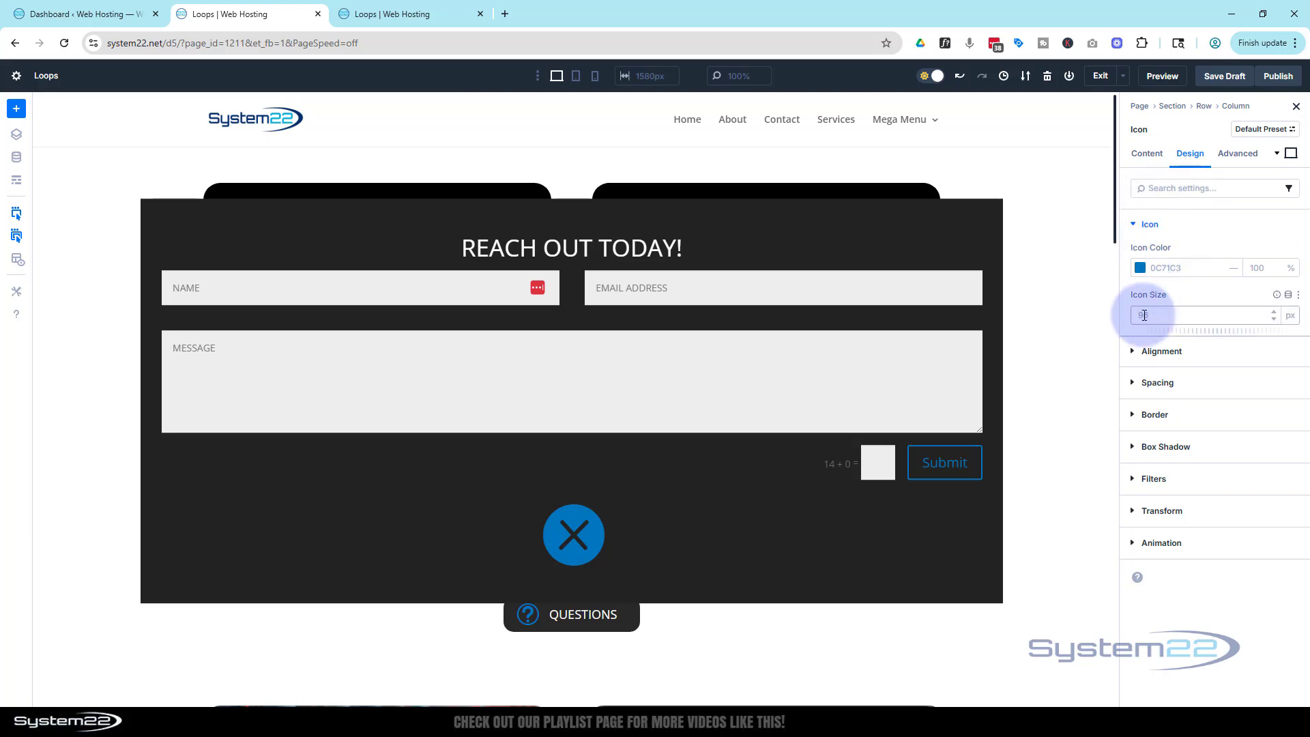
click(1143, 316)
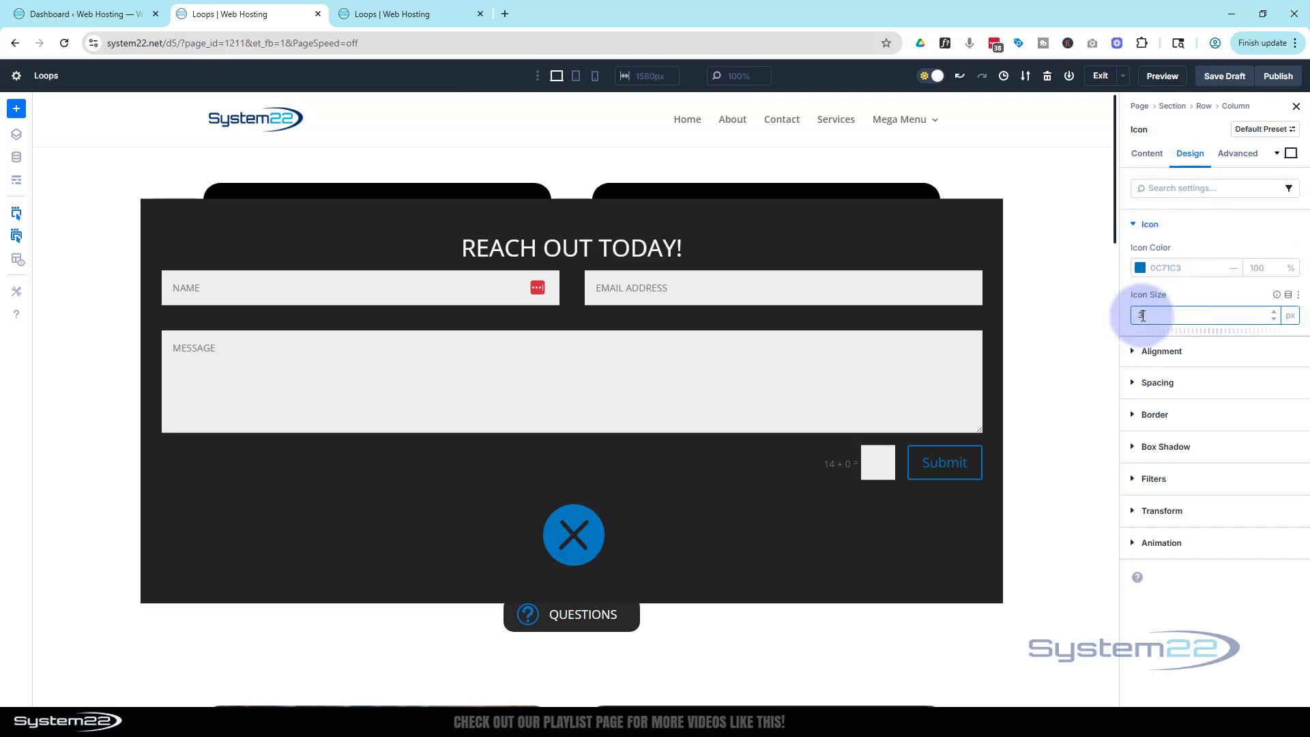
text(35)
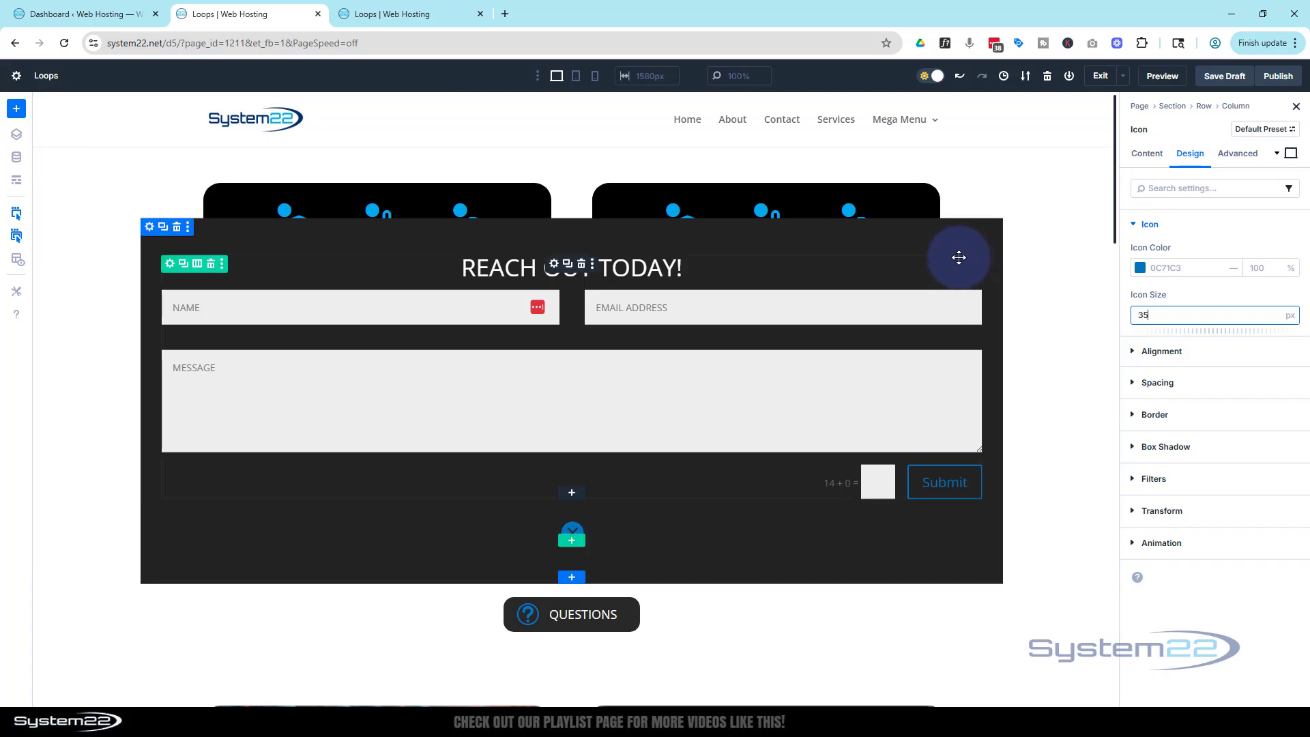
- Give the close icon an Absolute position with its offset origin at the top-right corner
click(1238, 161)
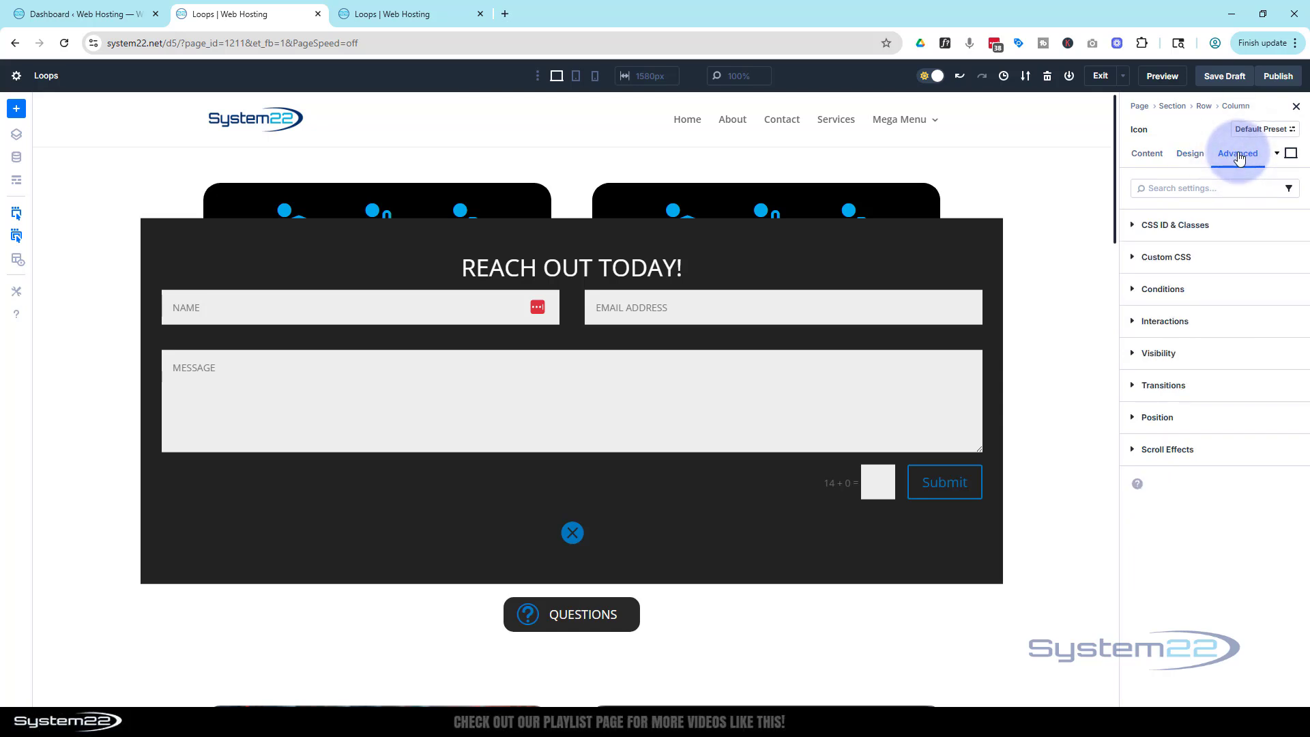
click(1235, 418)
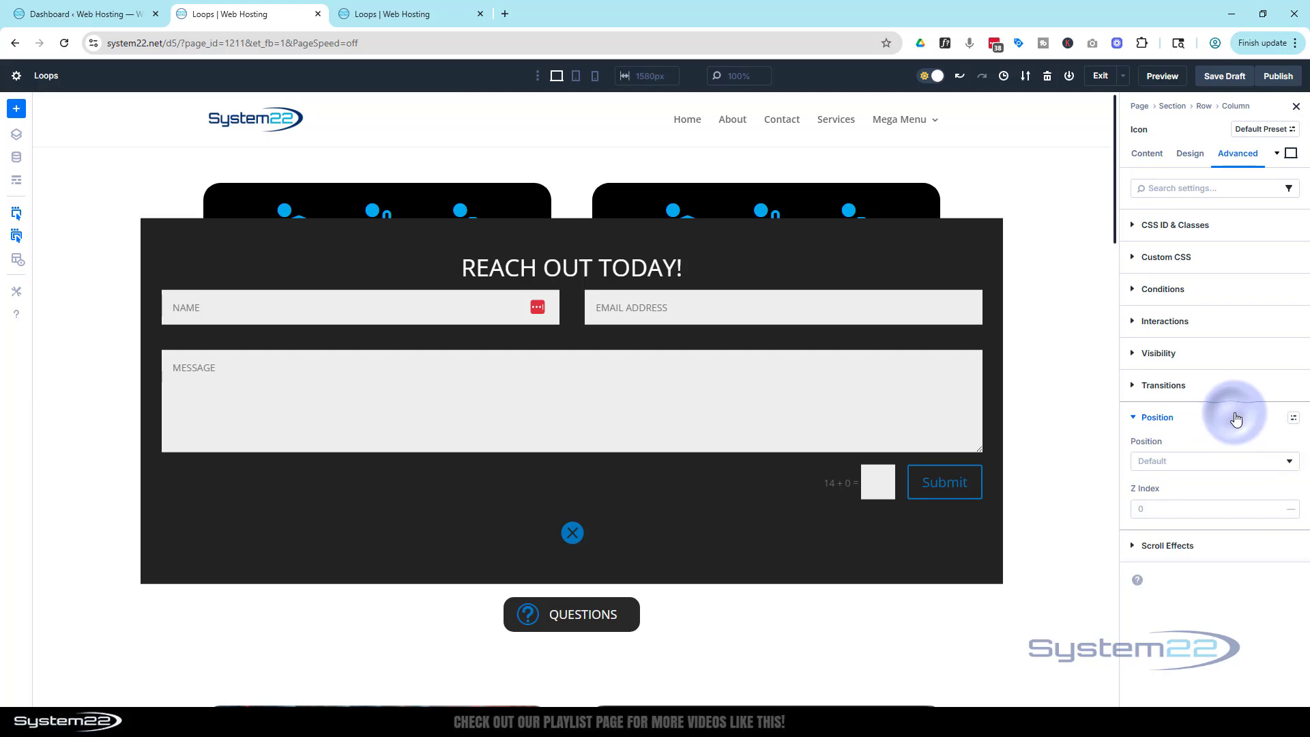
click(1190, 470)
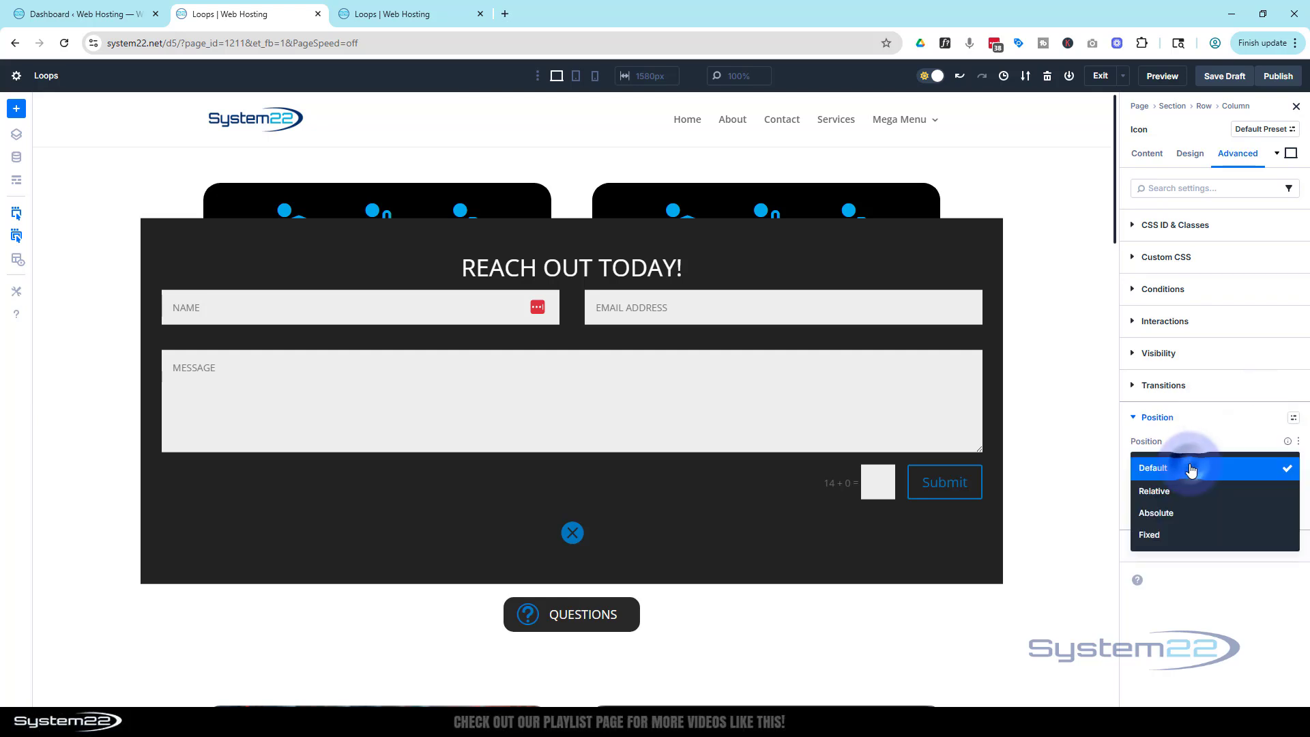
click(1196, 516)
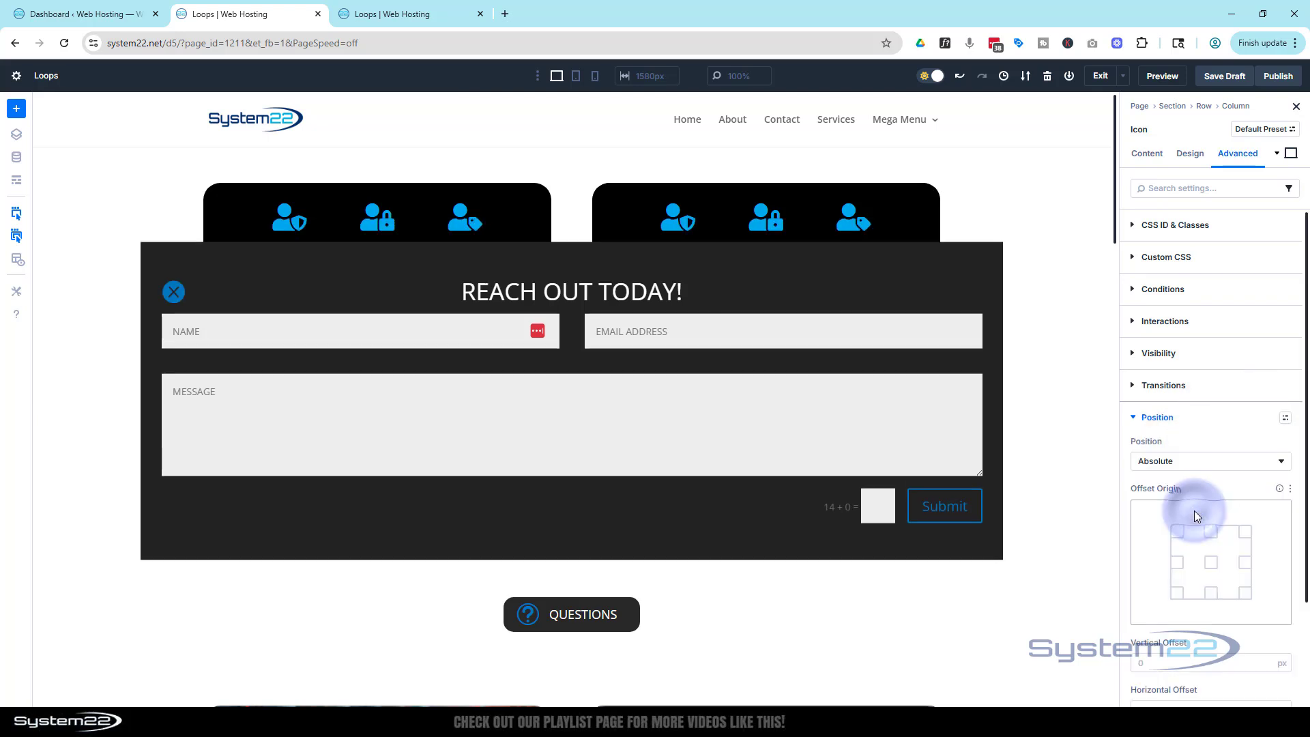
click(1246, 534)
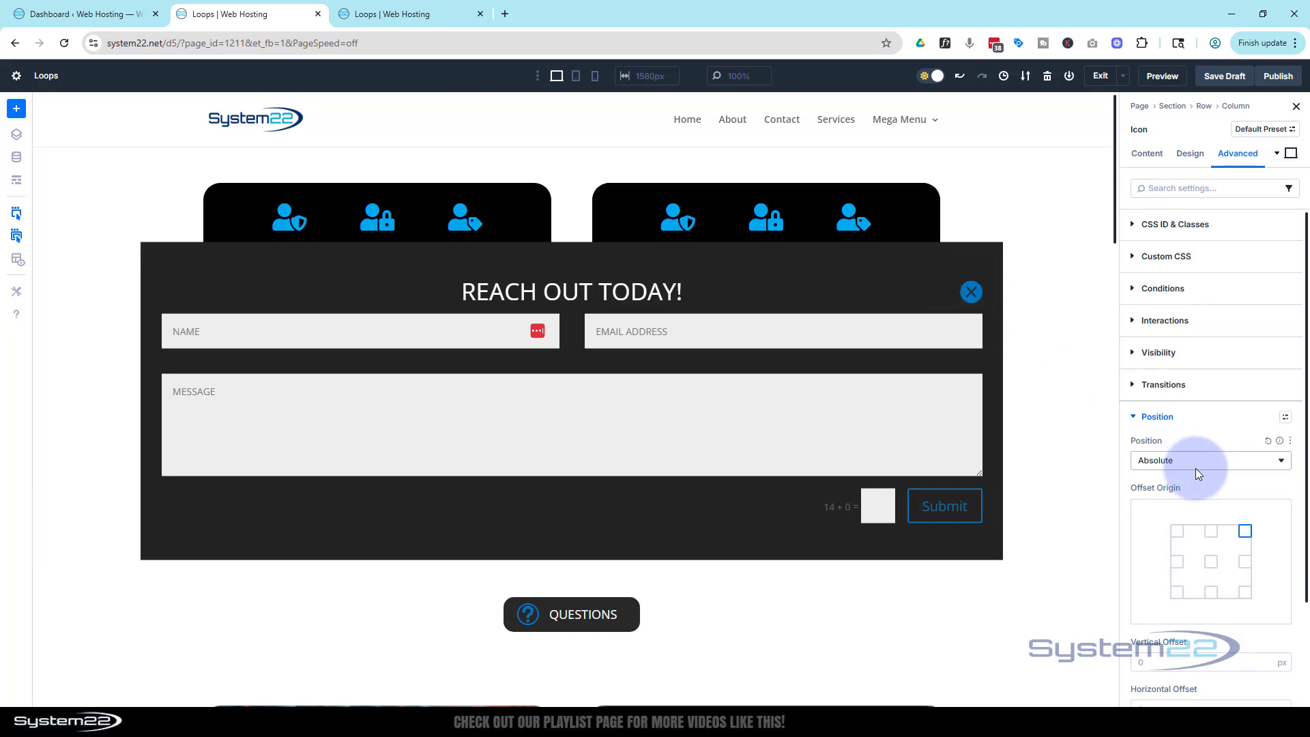
scroll(1196, 468, down, 2)
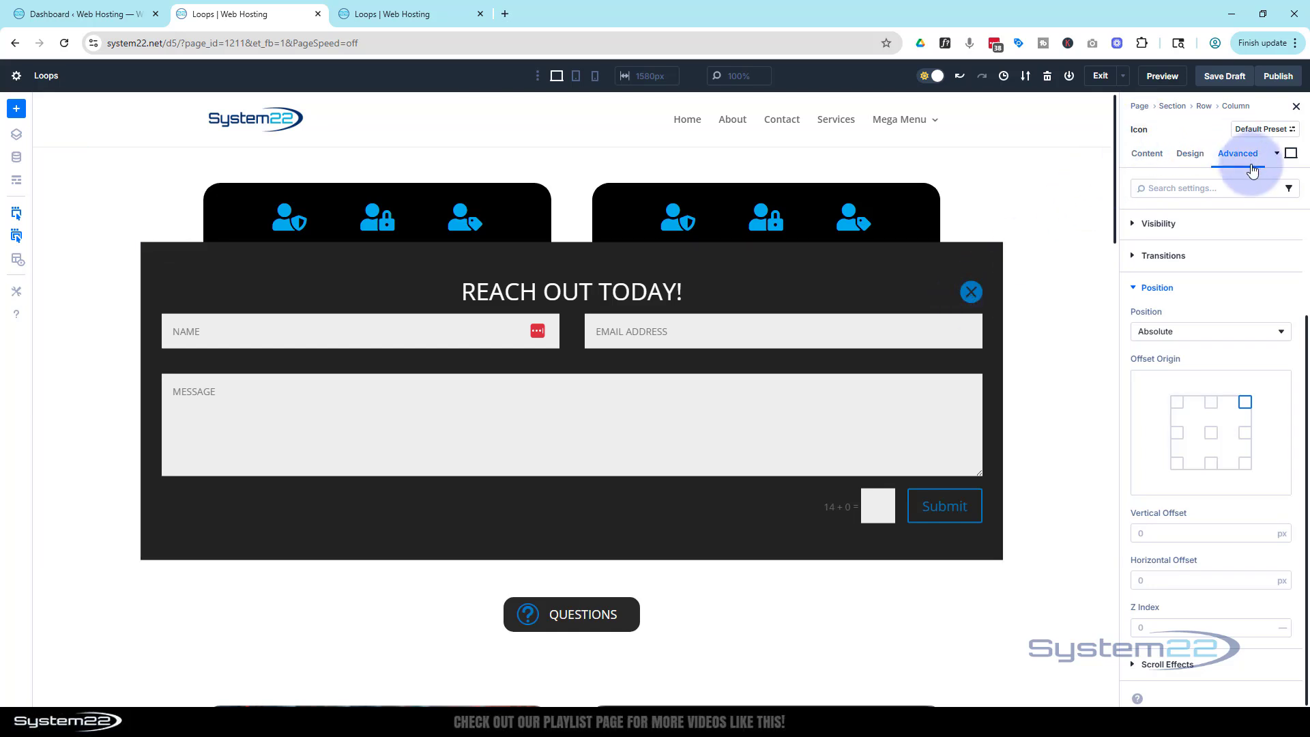
- Add a Click interaction to the close icon that toggles the visibility of the contact form section, and preview the saved page
click(1132, 289)
click(1134, 323)
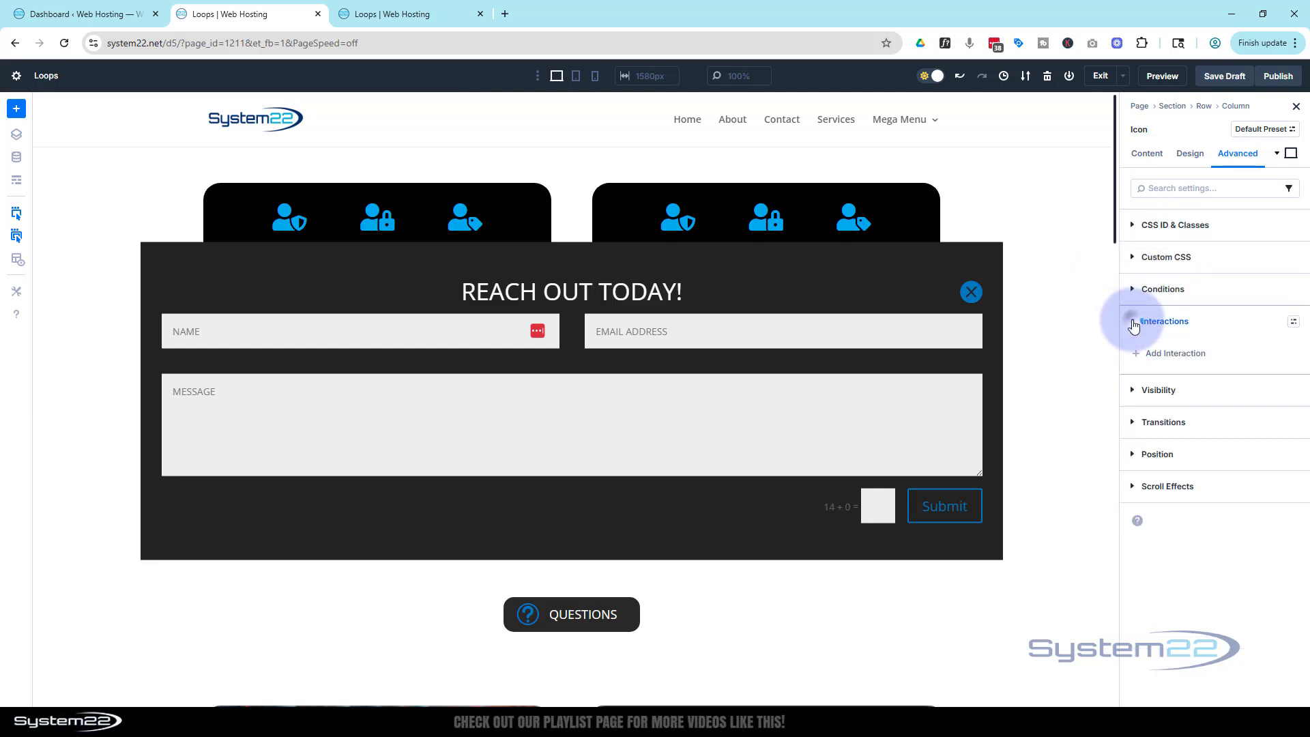
click(1174, 354)
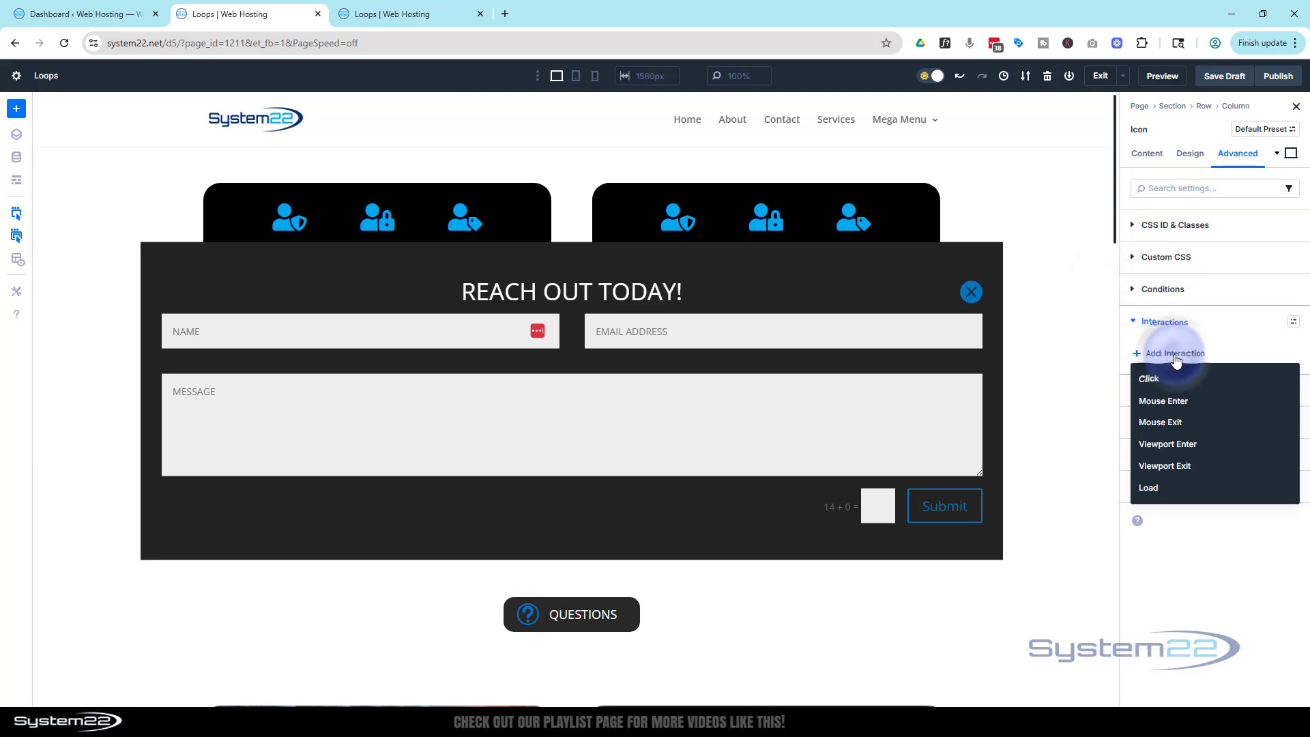
click(1152, 382)
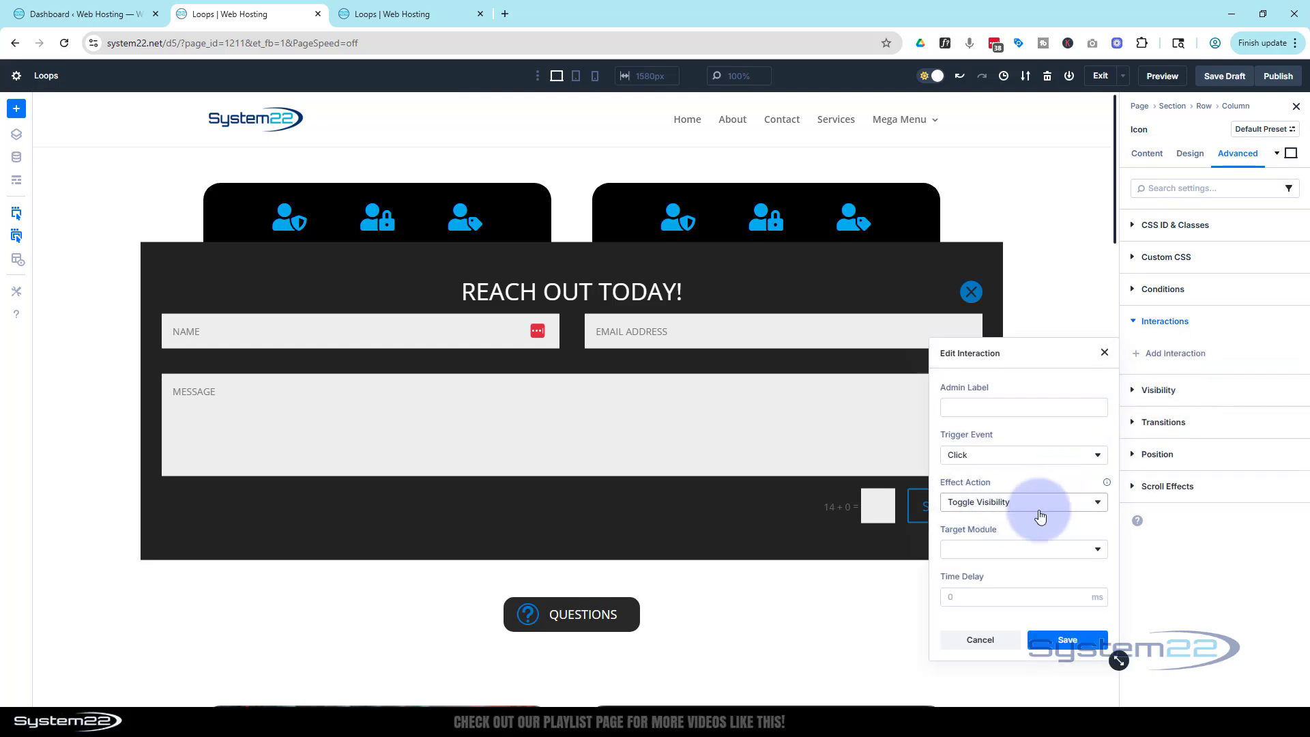
click(1010, 550)
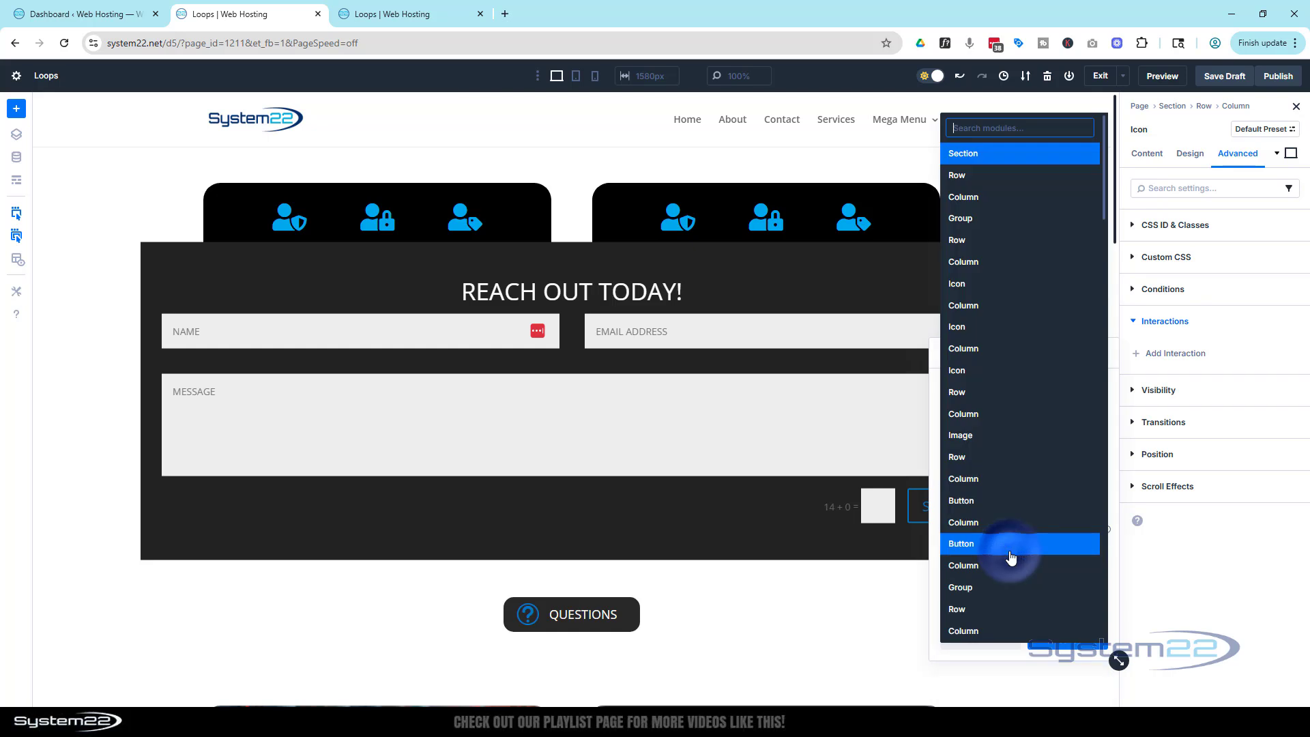
scroll(1010, 557, down, 6)
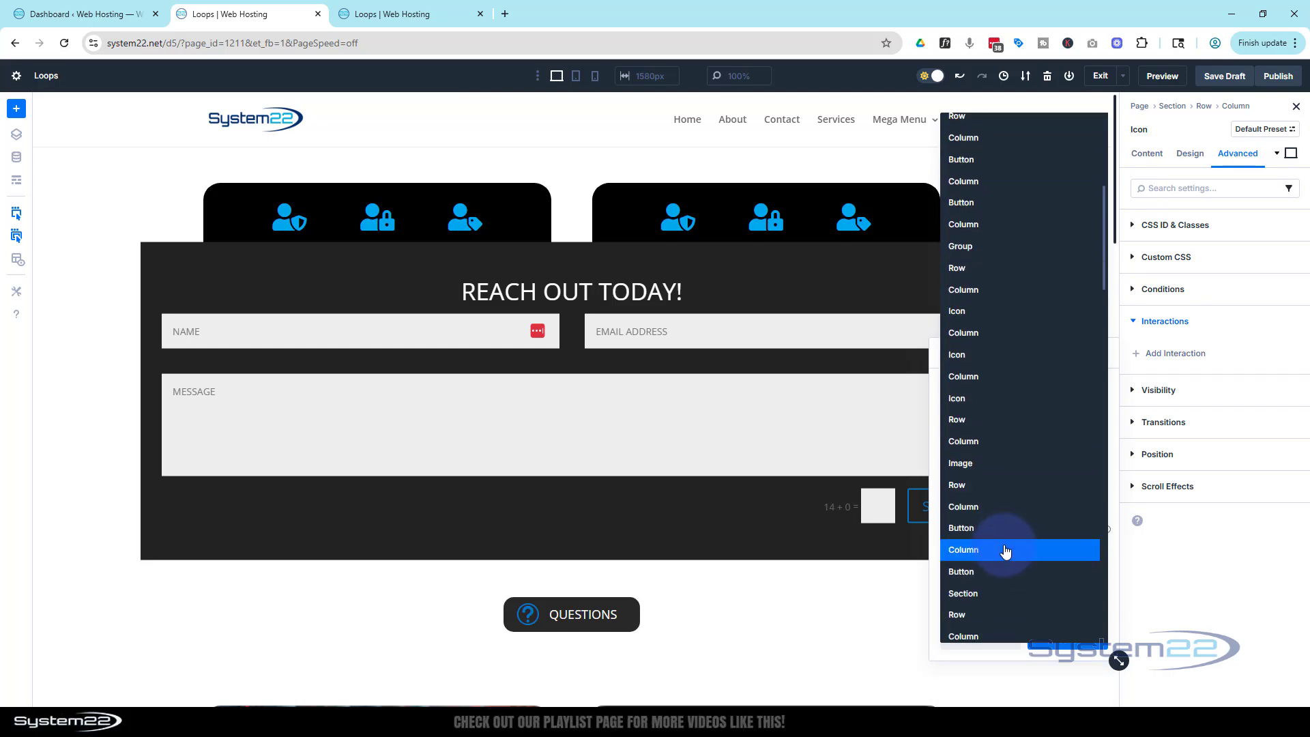
scroll(1009, 549, down, 2)
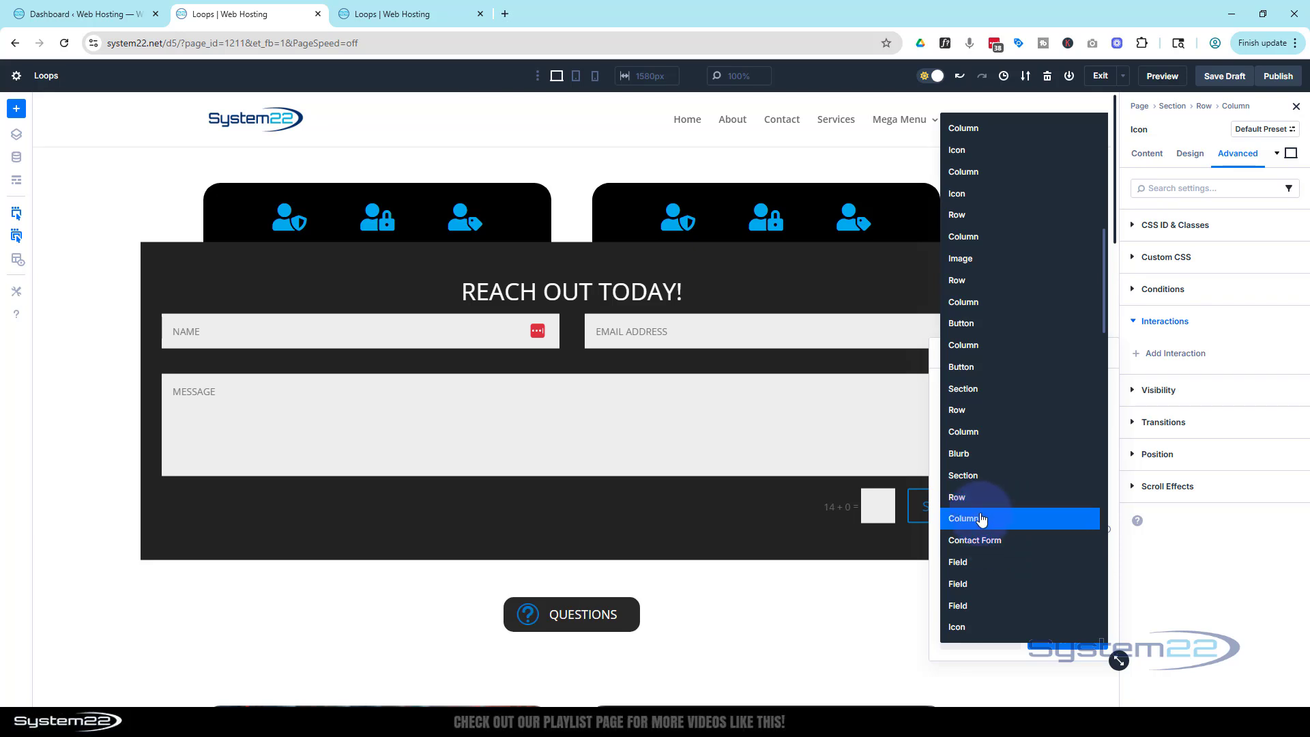
click(967, 482)
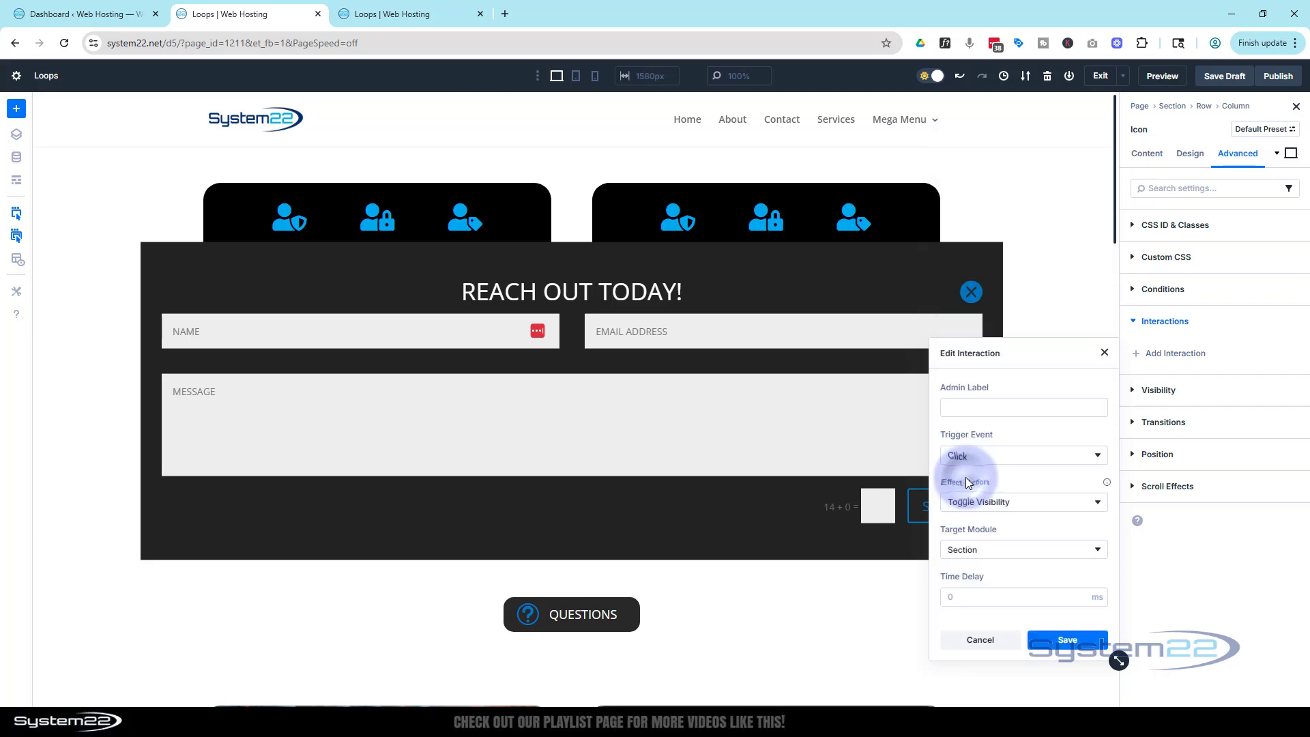
click(1064, 645)
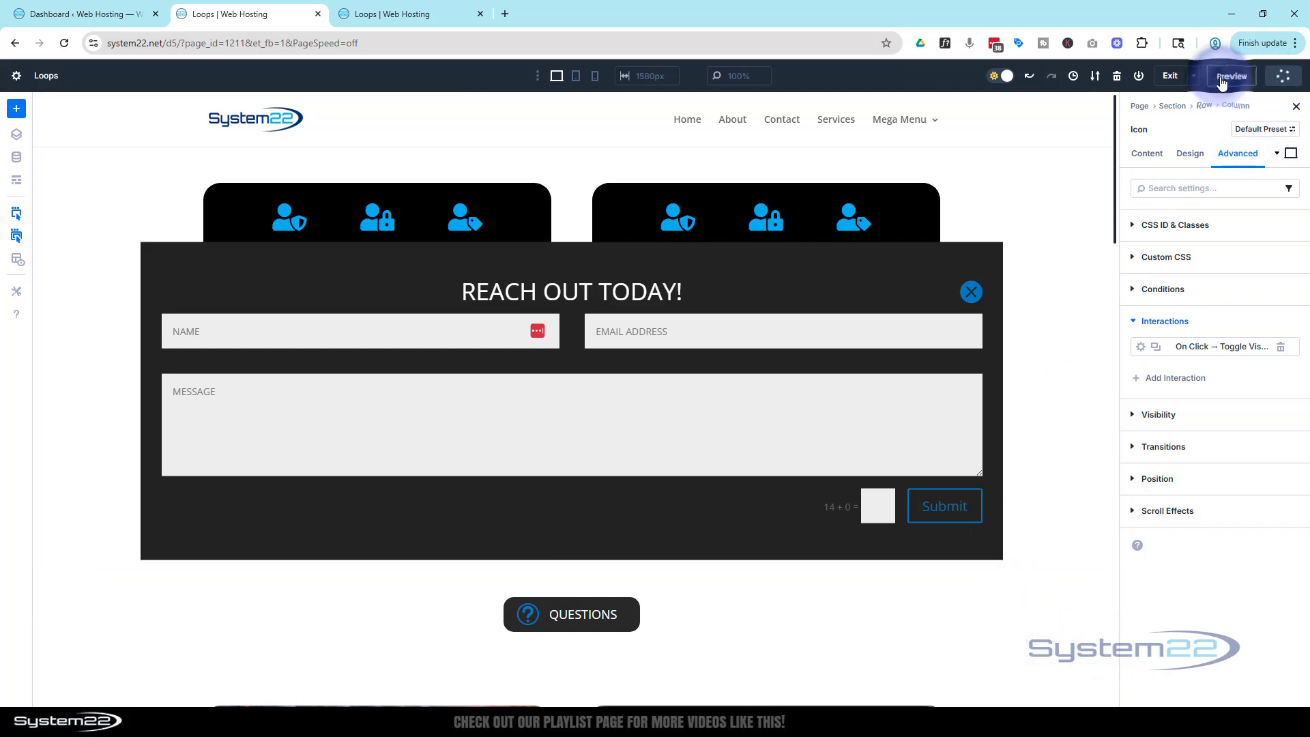
click(1165, 76)
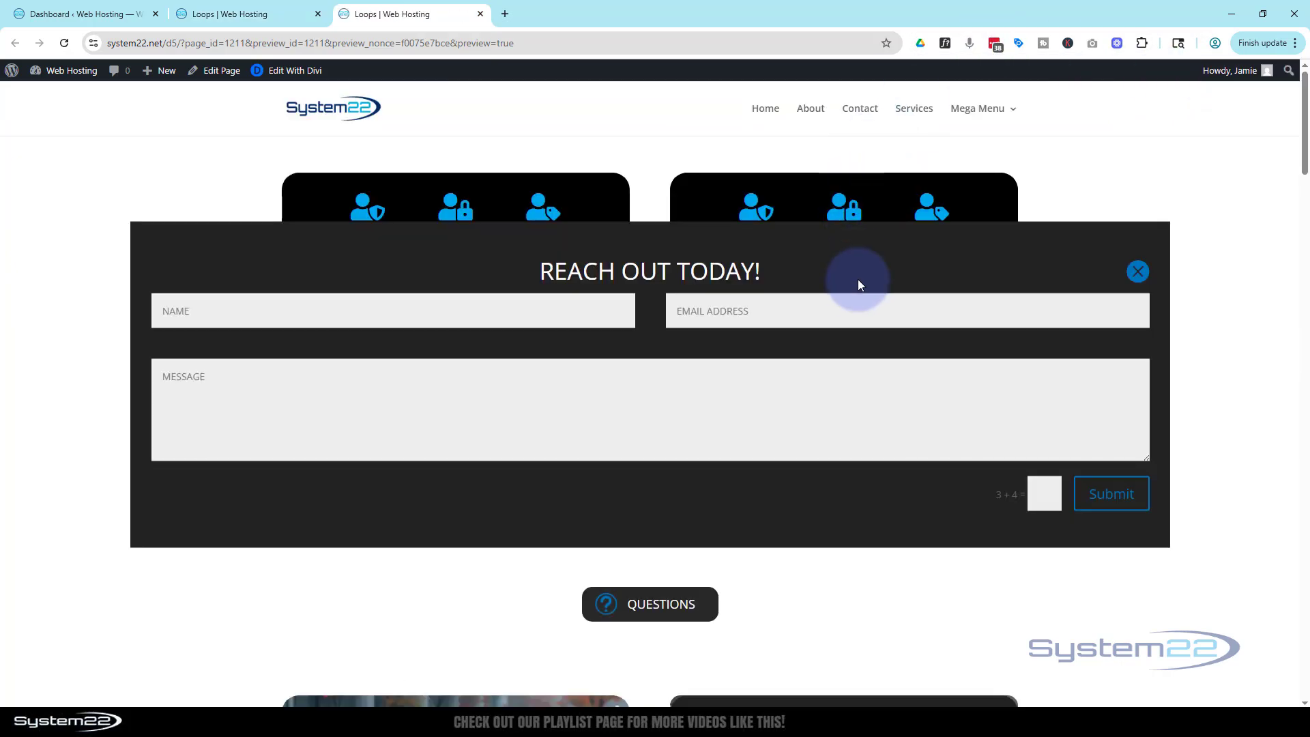
- Back in the builder, hide the contact form section with display:none in its Main Element custom CSS and save the draft
click(247, 13)
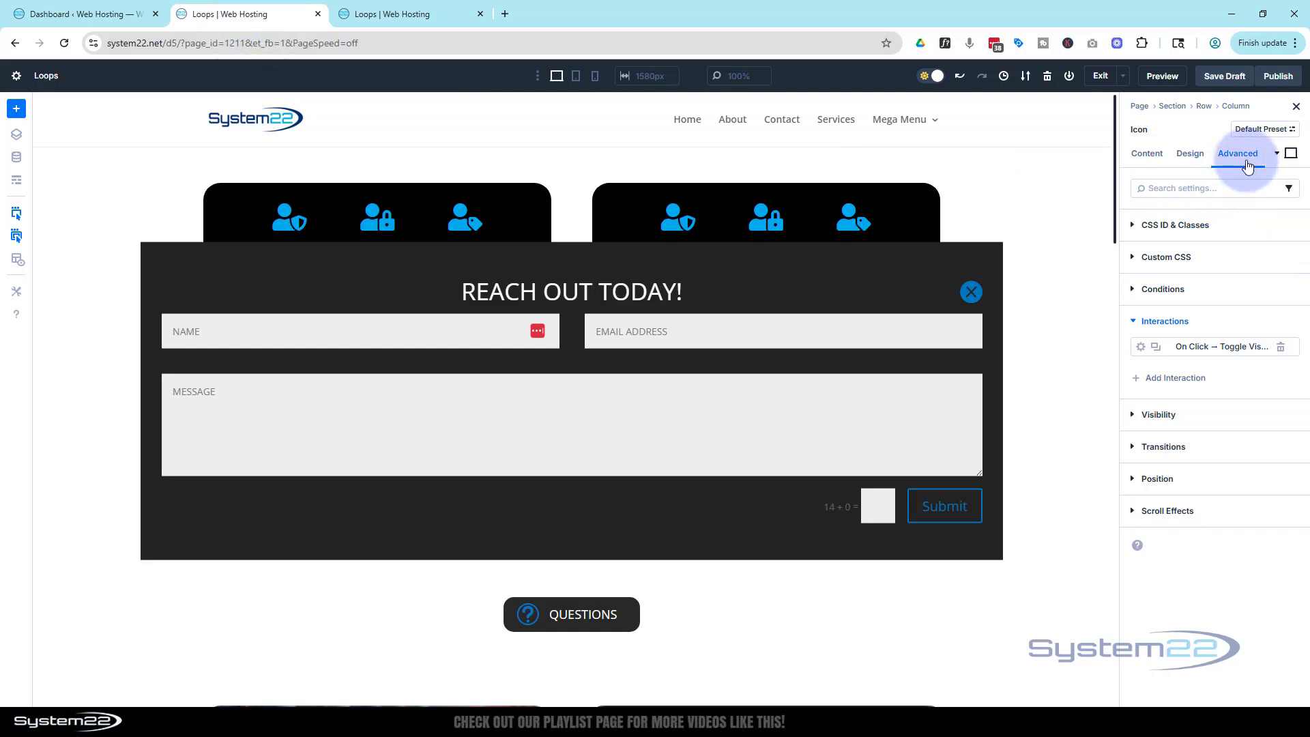
click(149, 250)
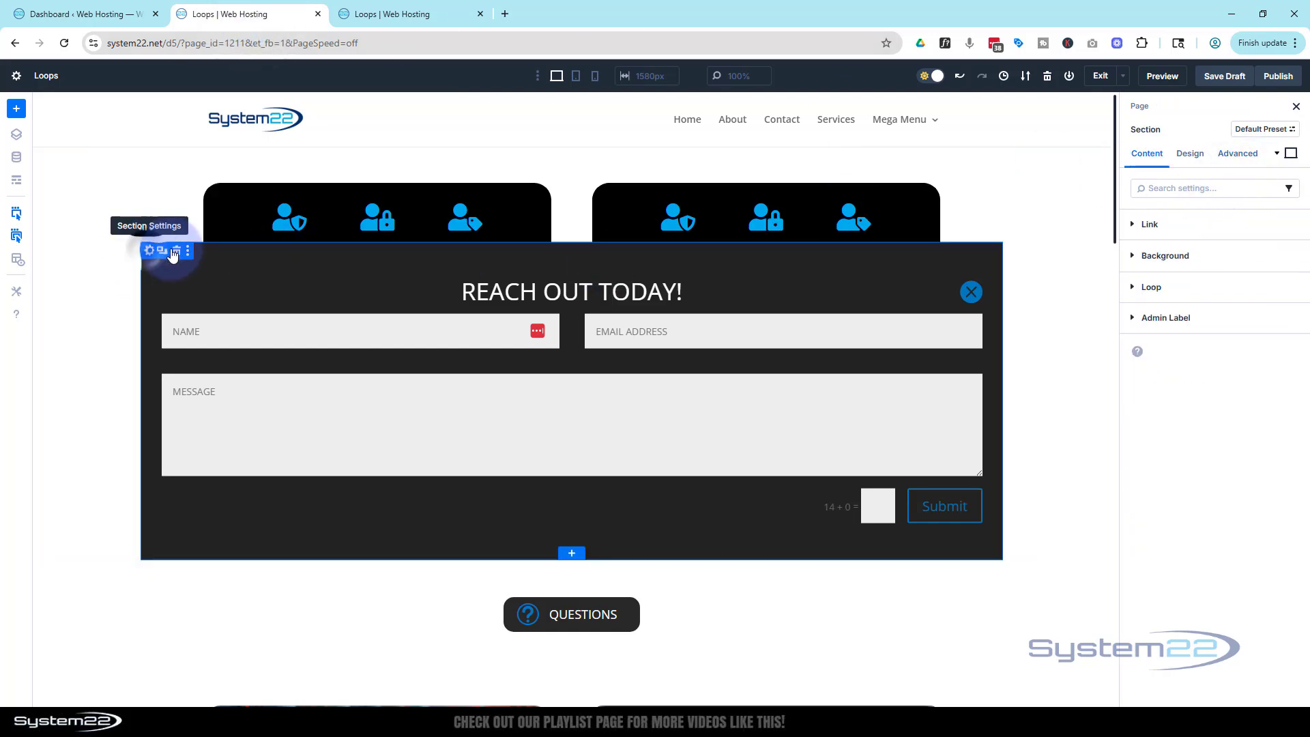
click(1238, 153)
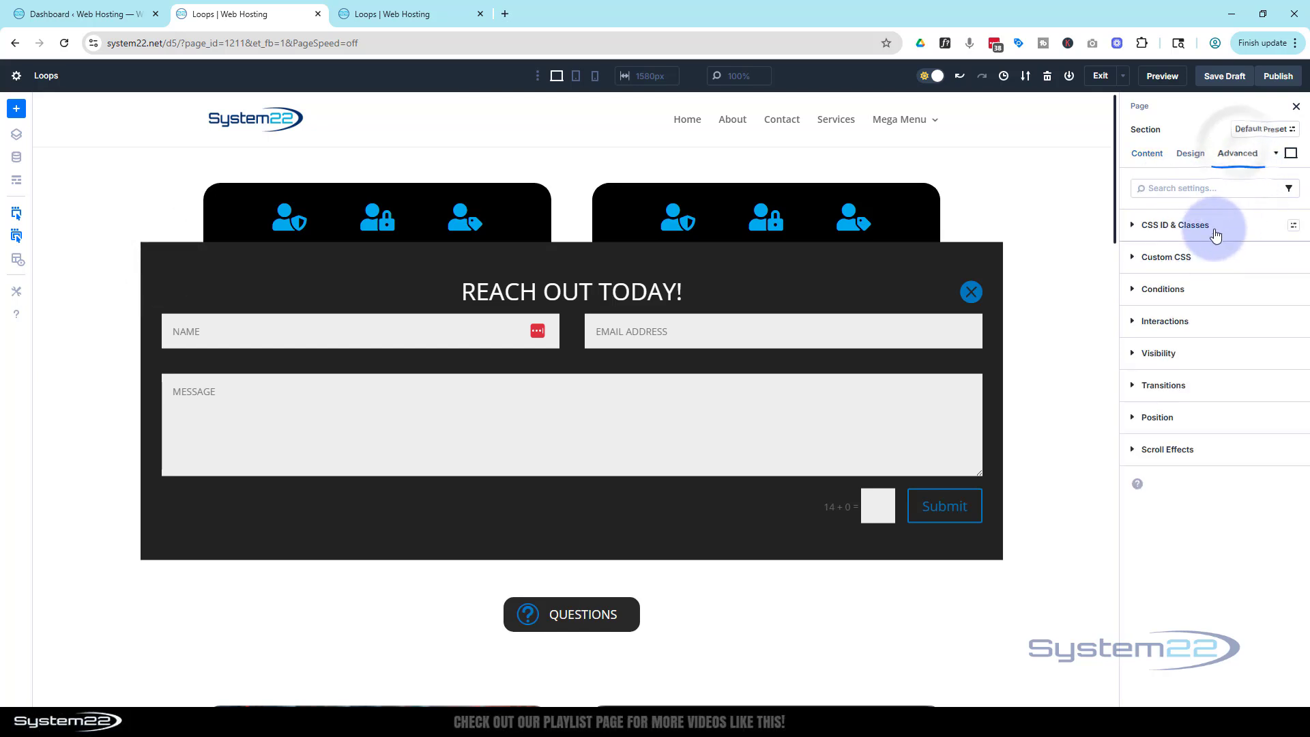
click(1217, 230)
click(1211, 257)
click(1257, 303)
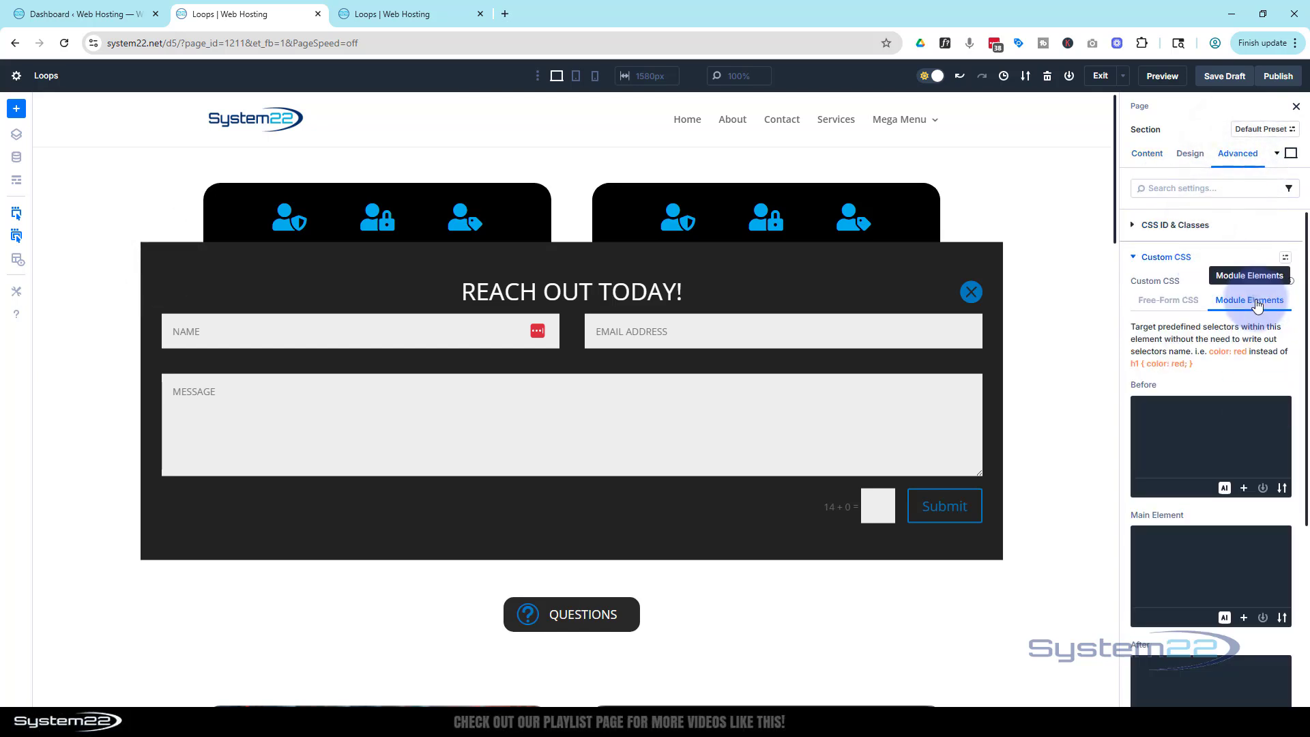
click(1160, 545)
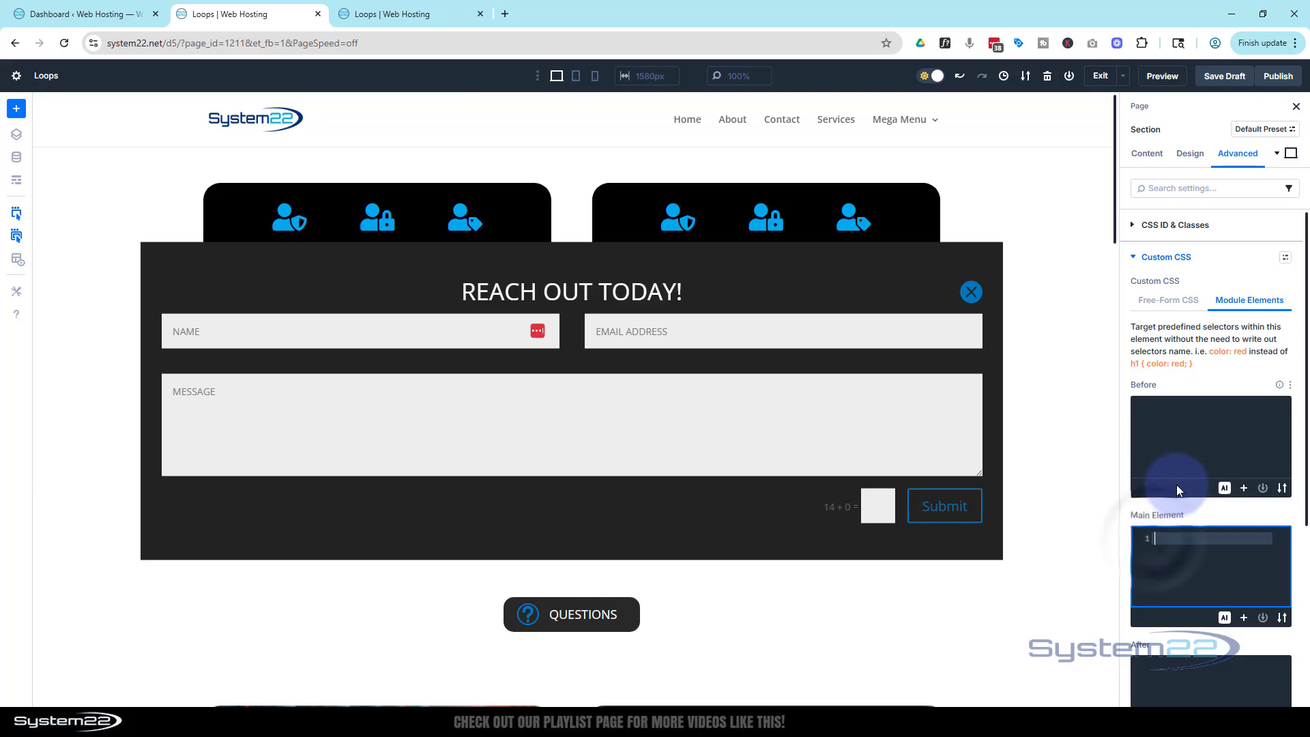
text(display:none)
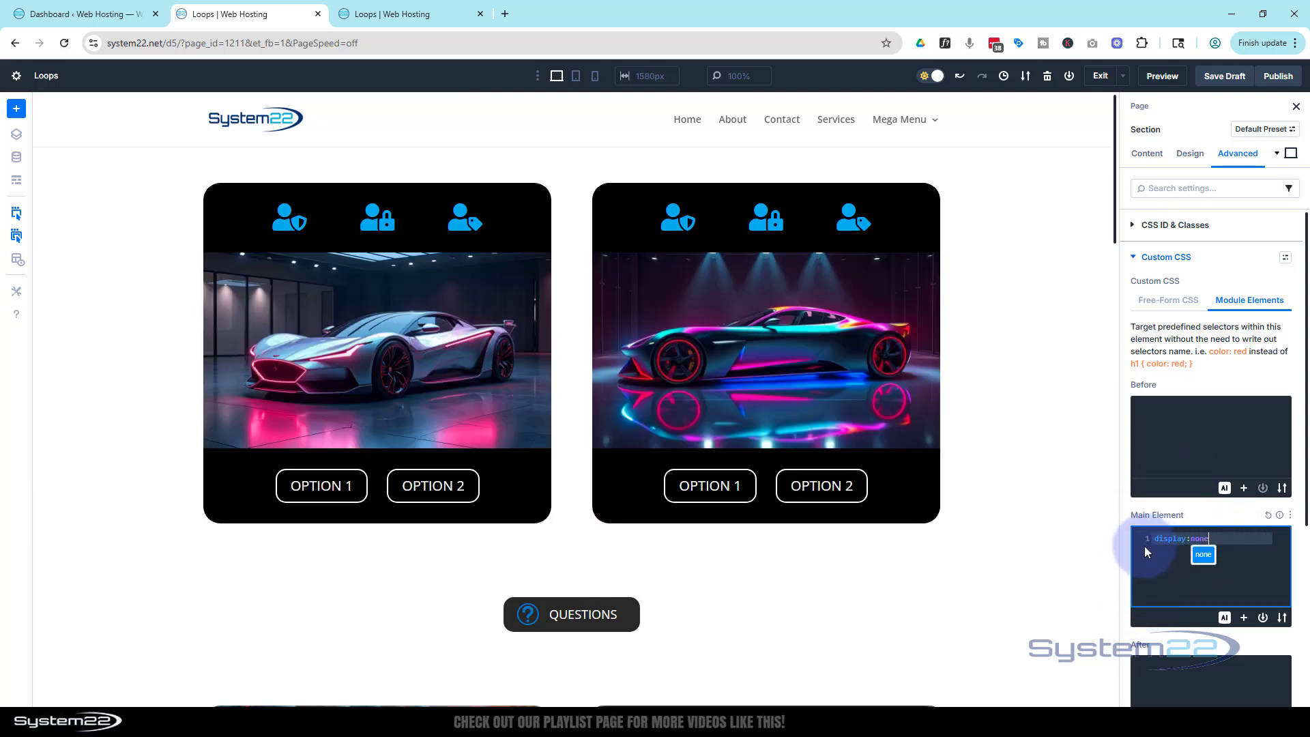
click(1221, 85)
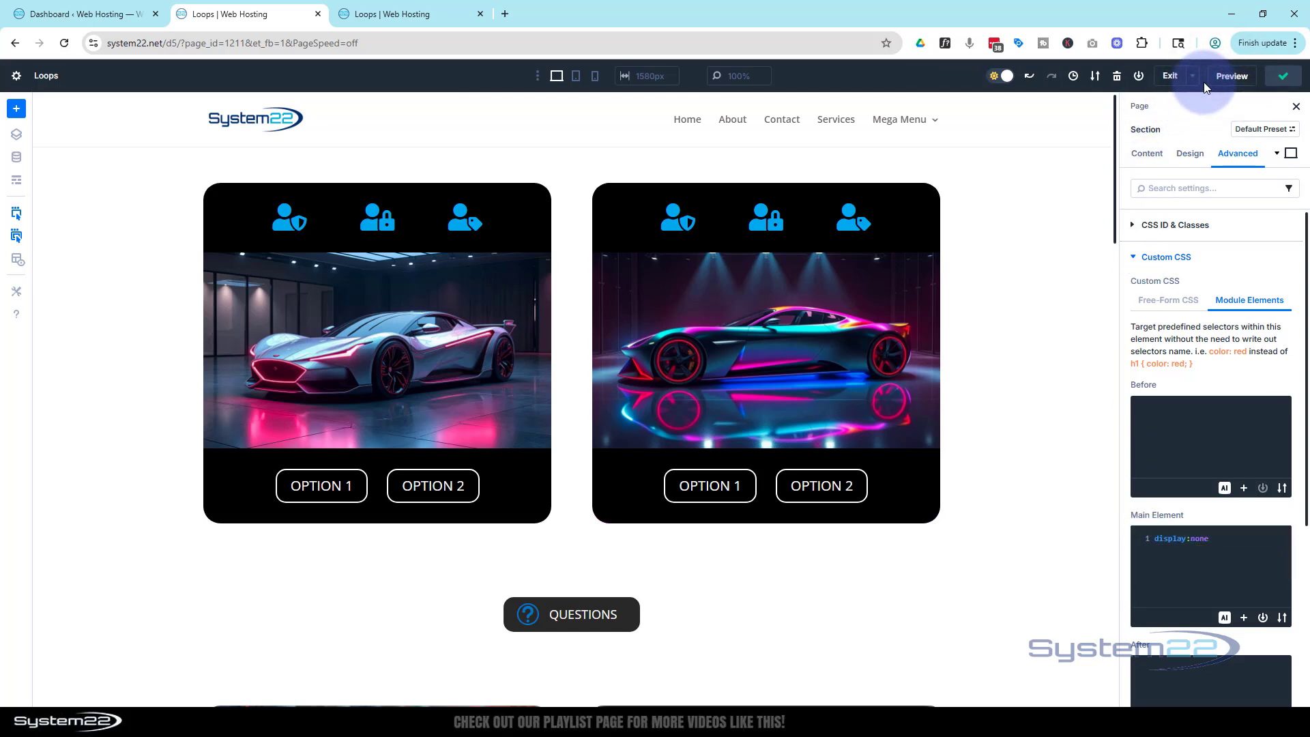
- Preview the page and test opening the contact form from the Questions blurb, focusing its fields and closing it with the X icon
click(1162, 77)
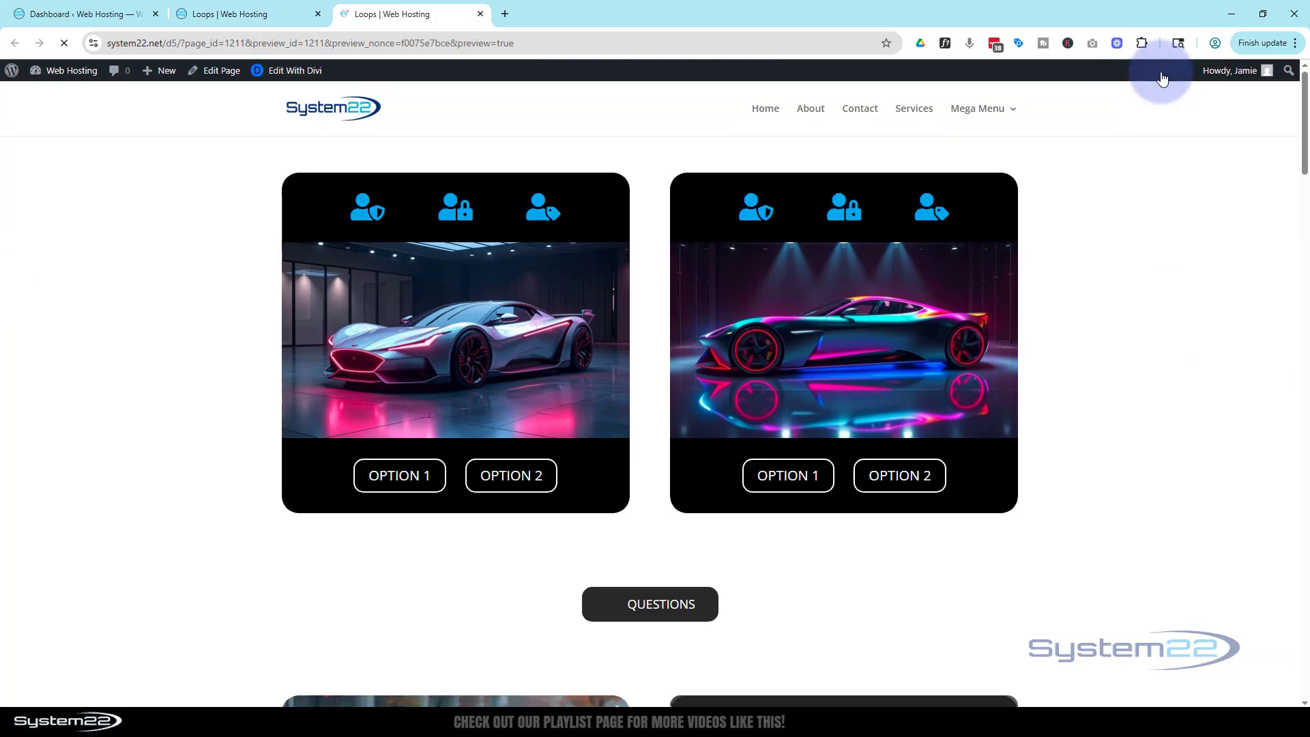
scroll(990, 368, down, 3)
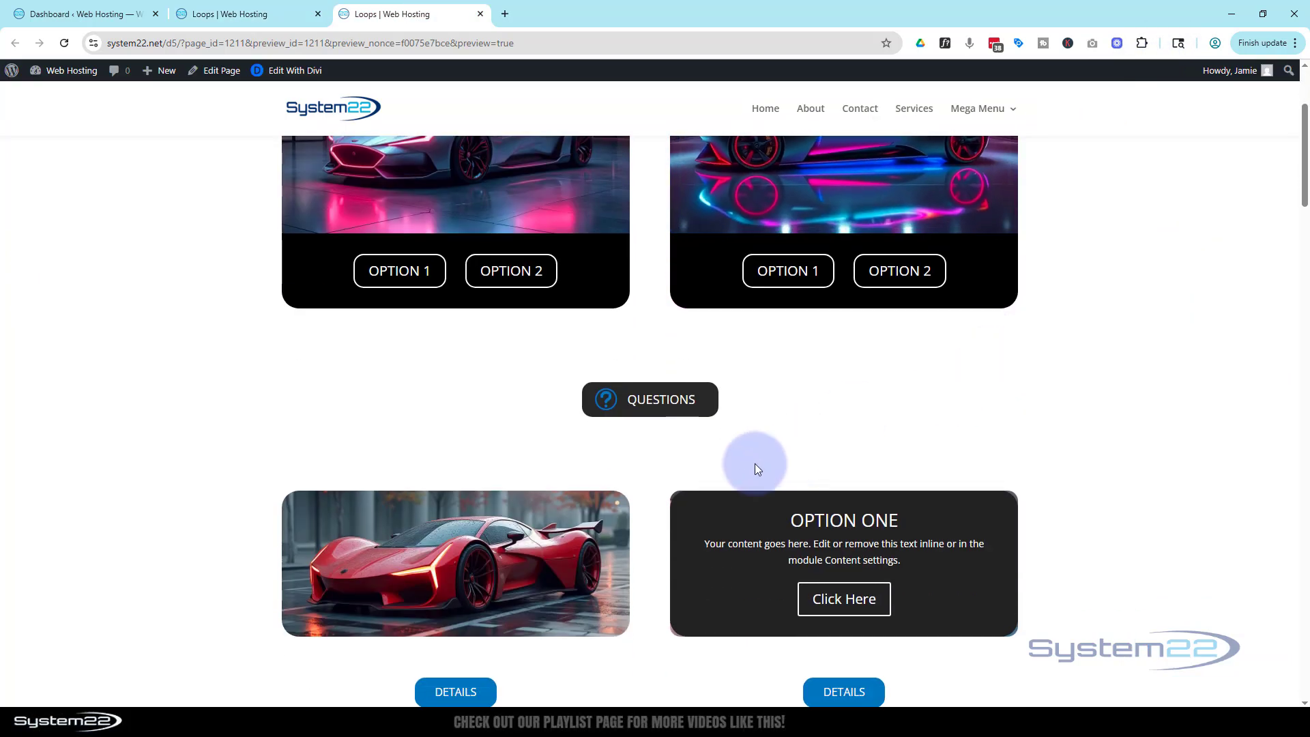
click(626, 413)
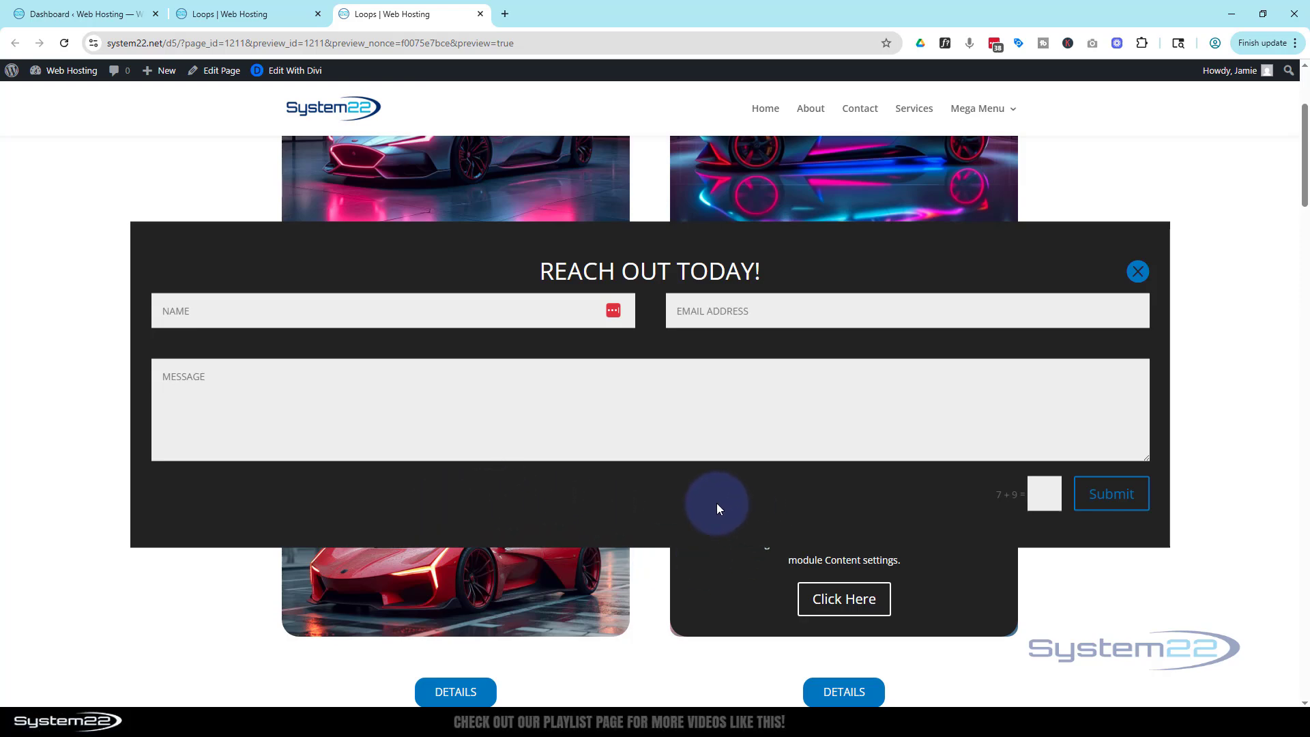
click(421, 307)
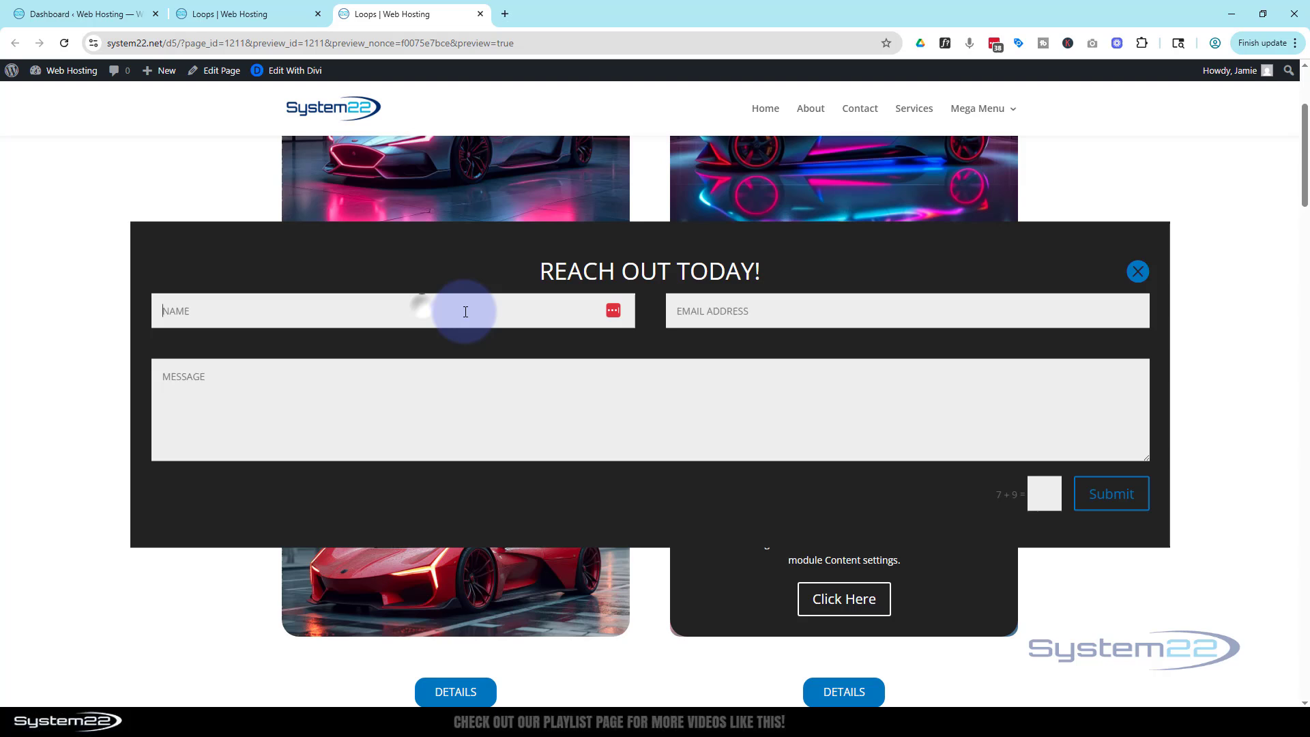
click(713, 310)
click(572, 401)
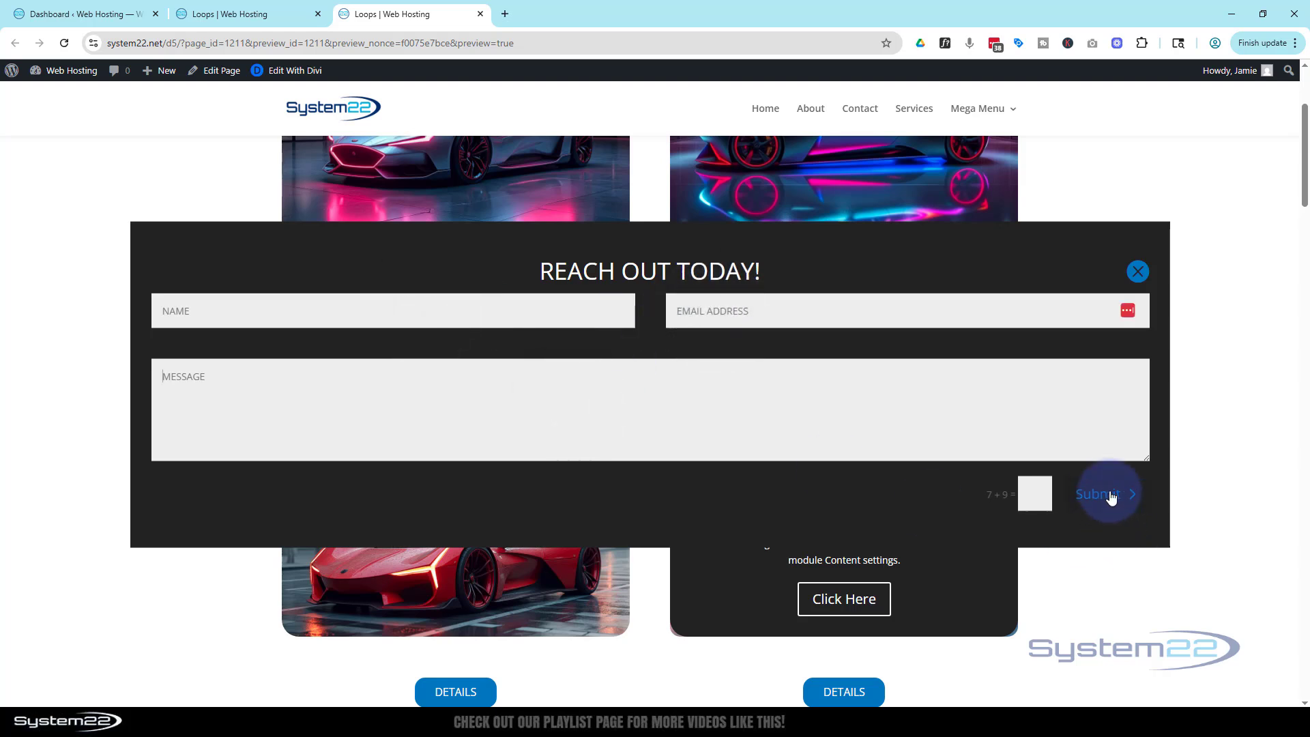
click(1139, 271)
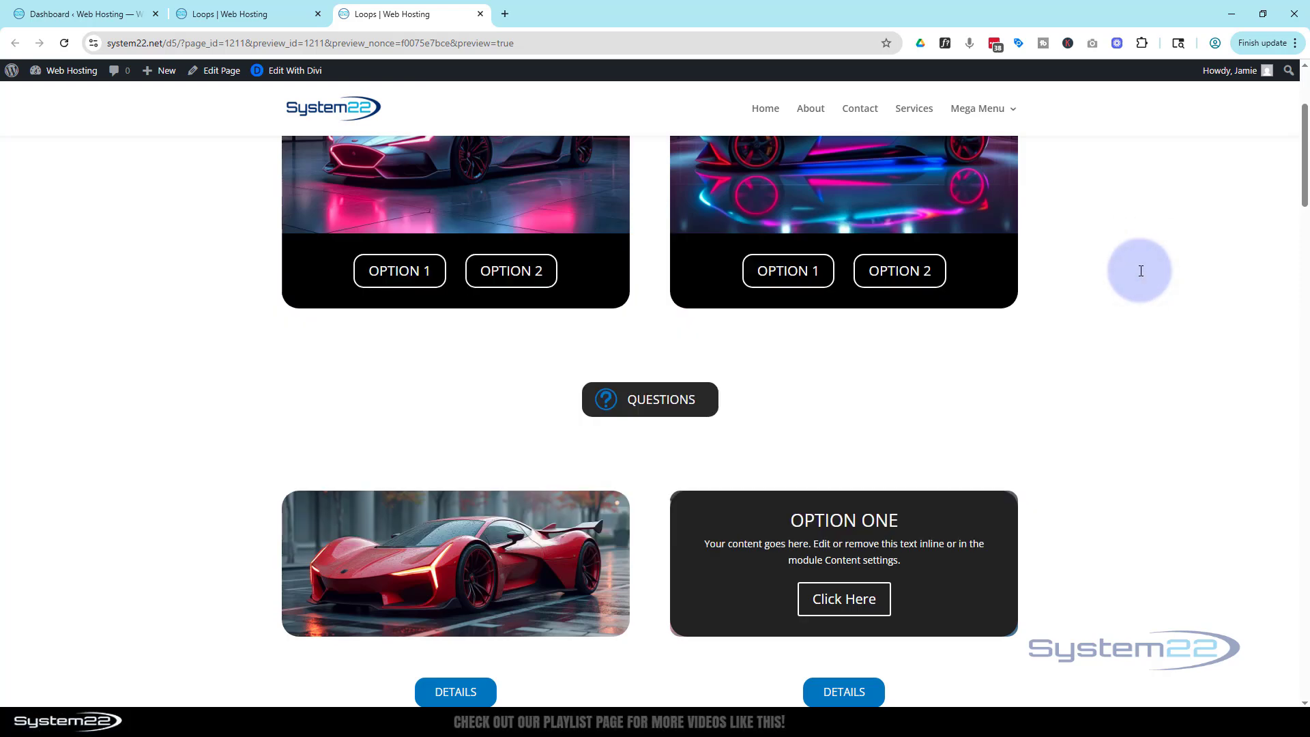
- Test toggling the popup repeatedly with the Questions blurb and the close icon at different scroll positions, ending with it closed
click(620, 408)
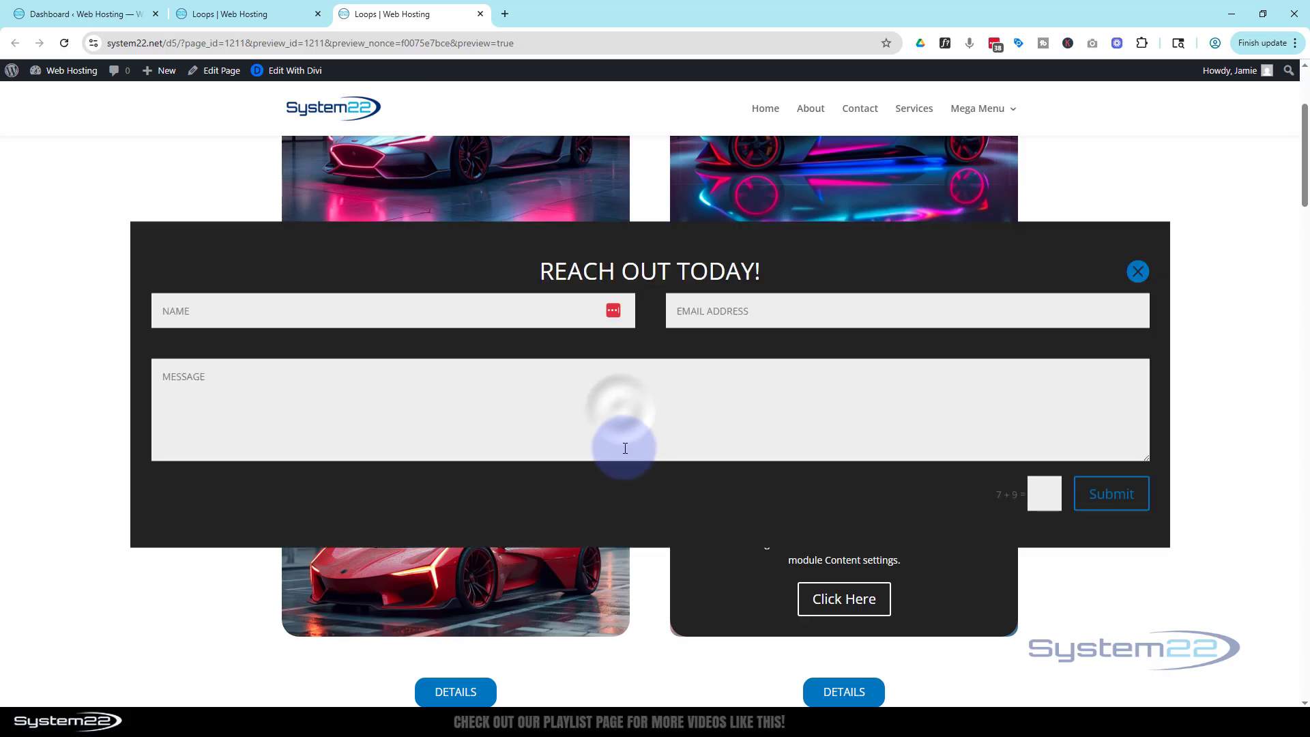
scroll(617, 443, up, 3)
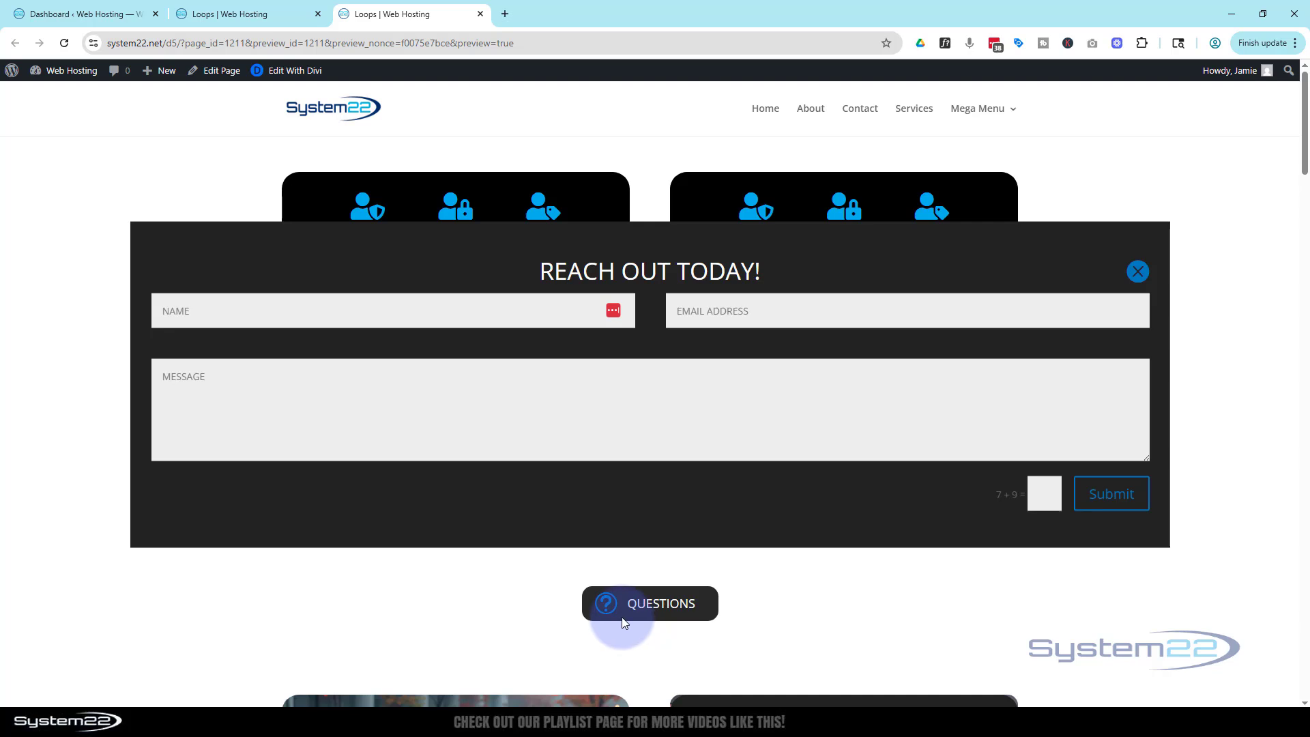
click(620, 617)
click(622, 618)
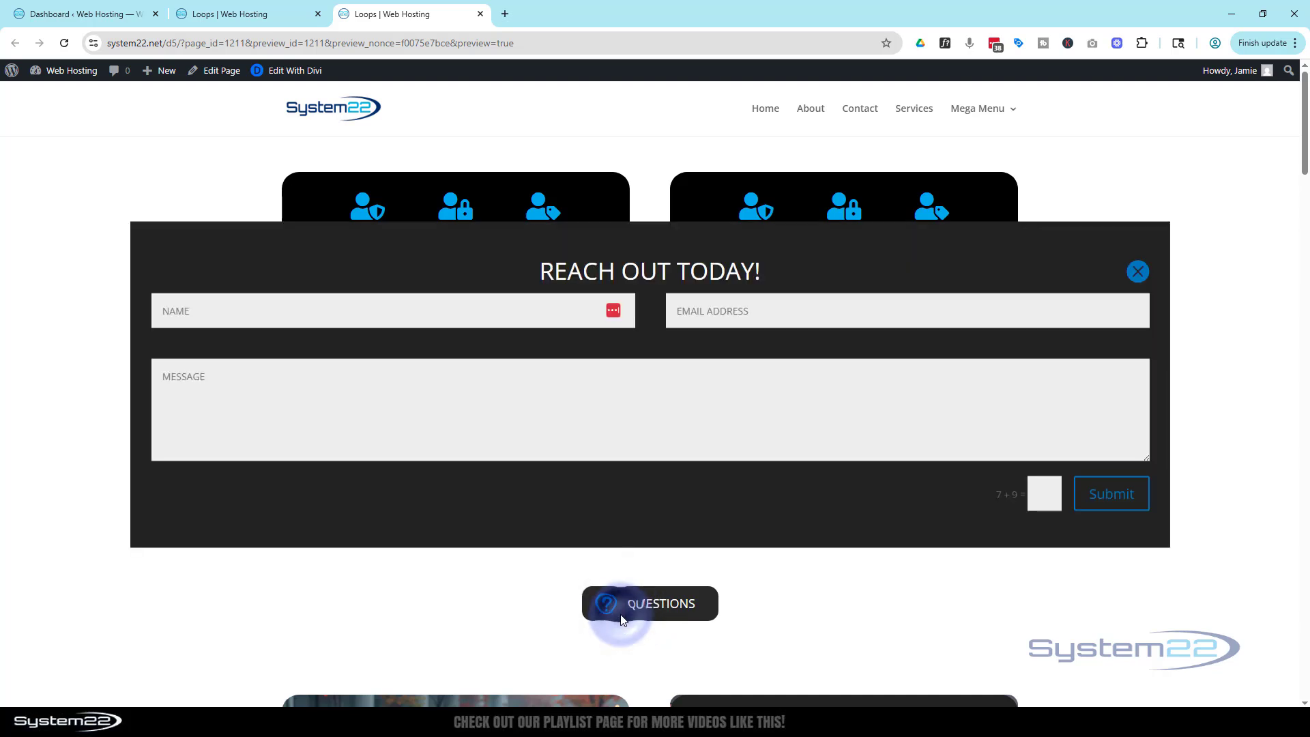
click(622, 617)
click(623, 619)
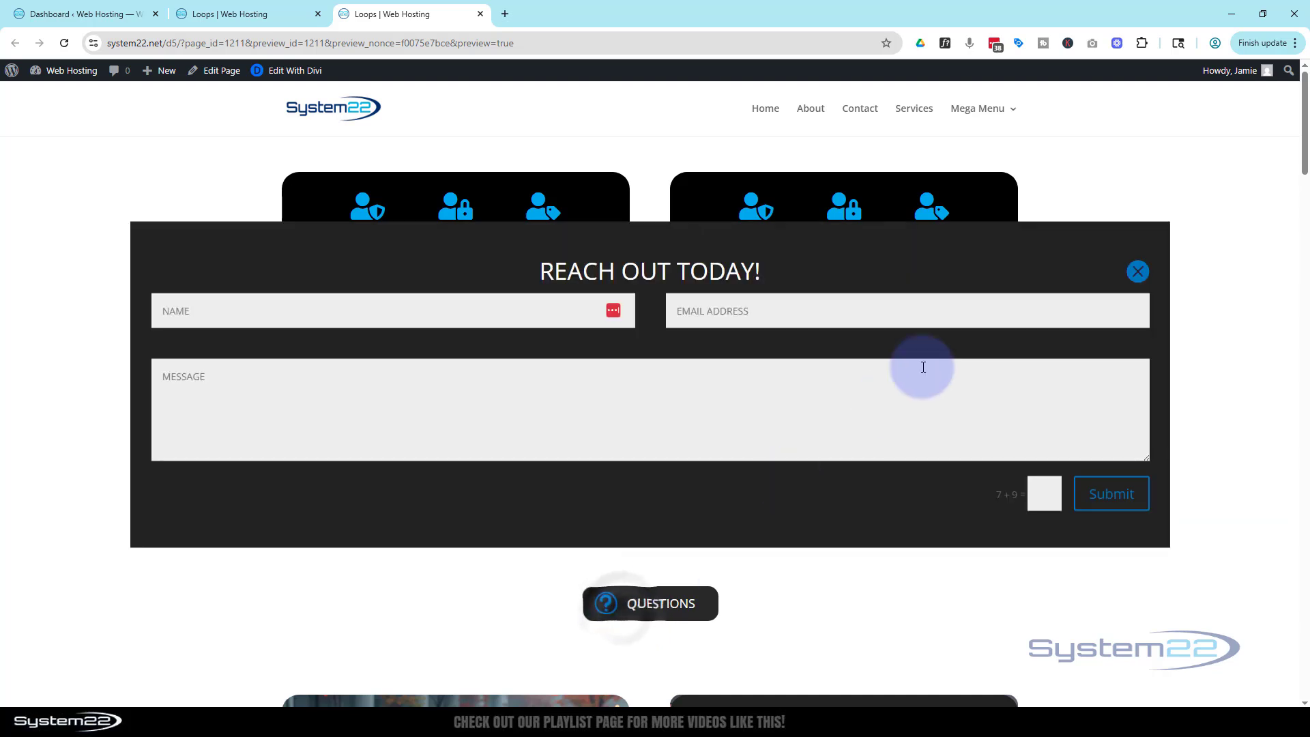
click(1138, 272)
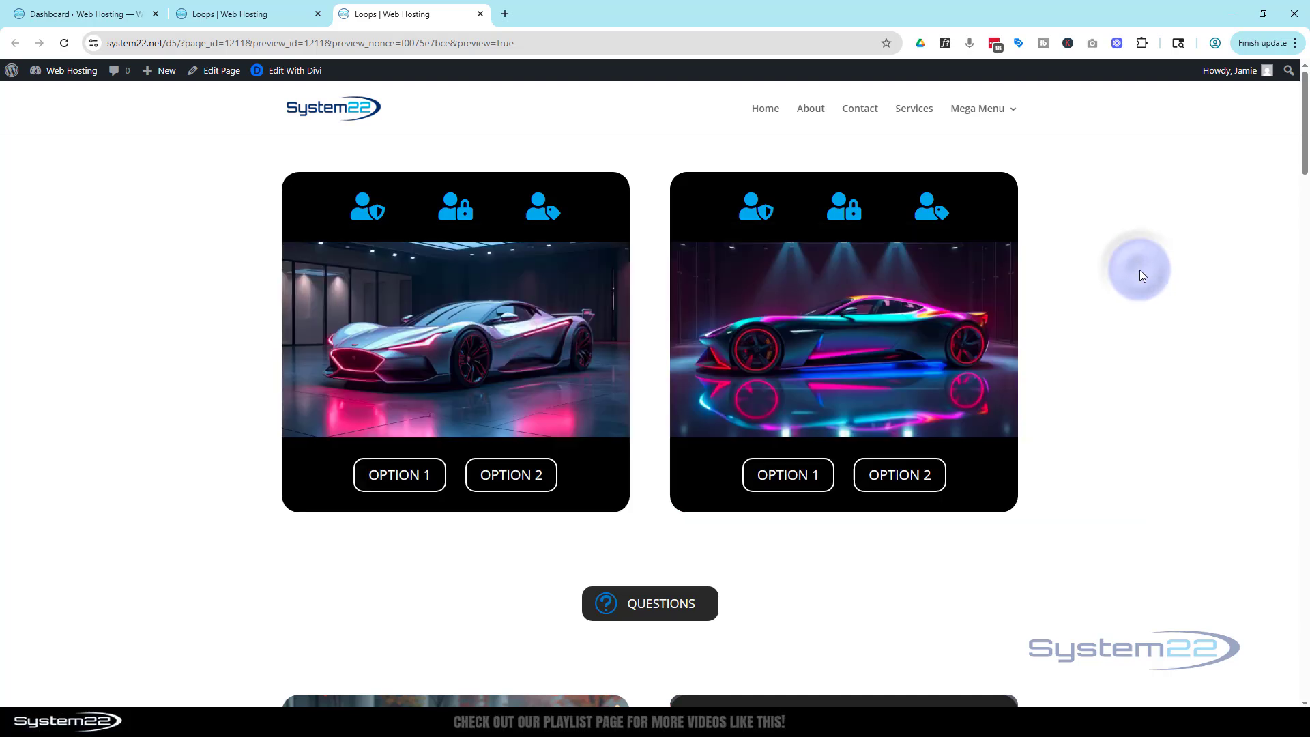
click(628, 611)
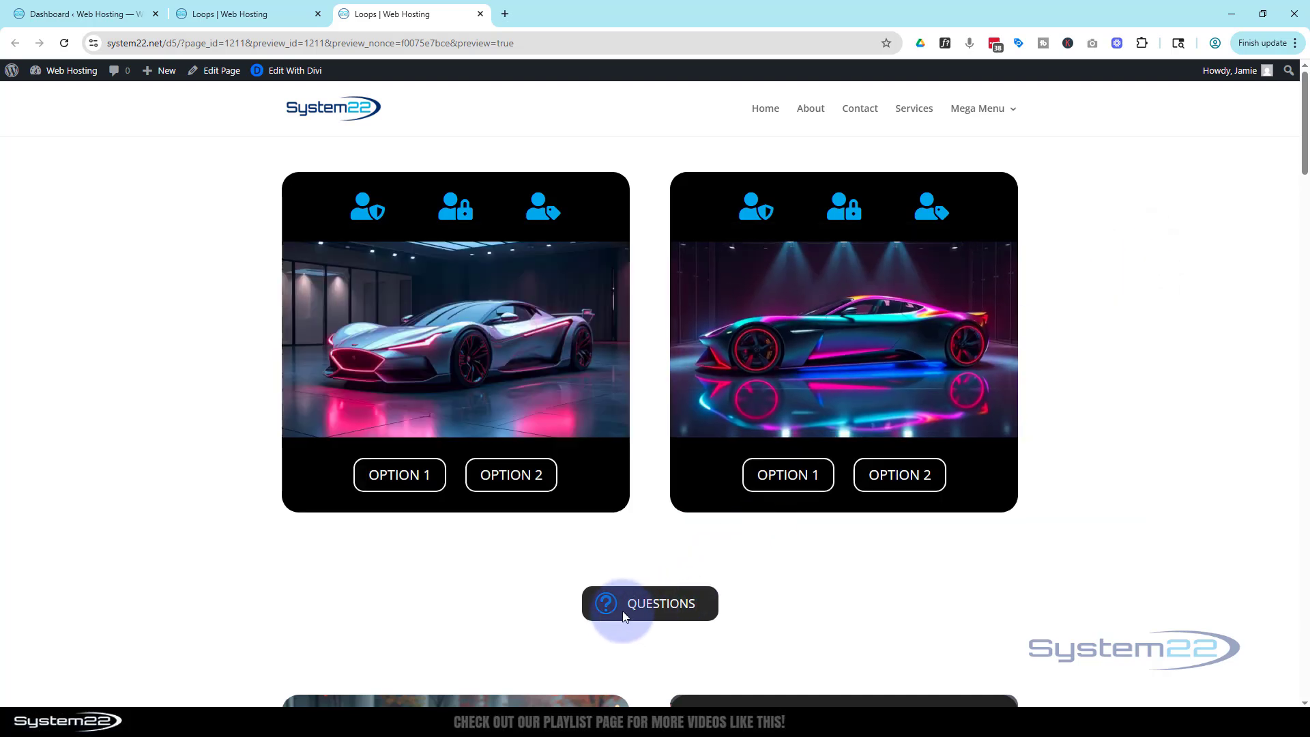
click(623, 613)
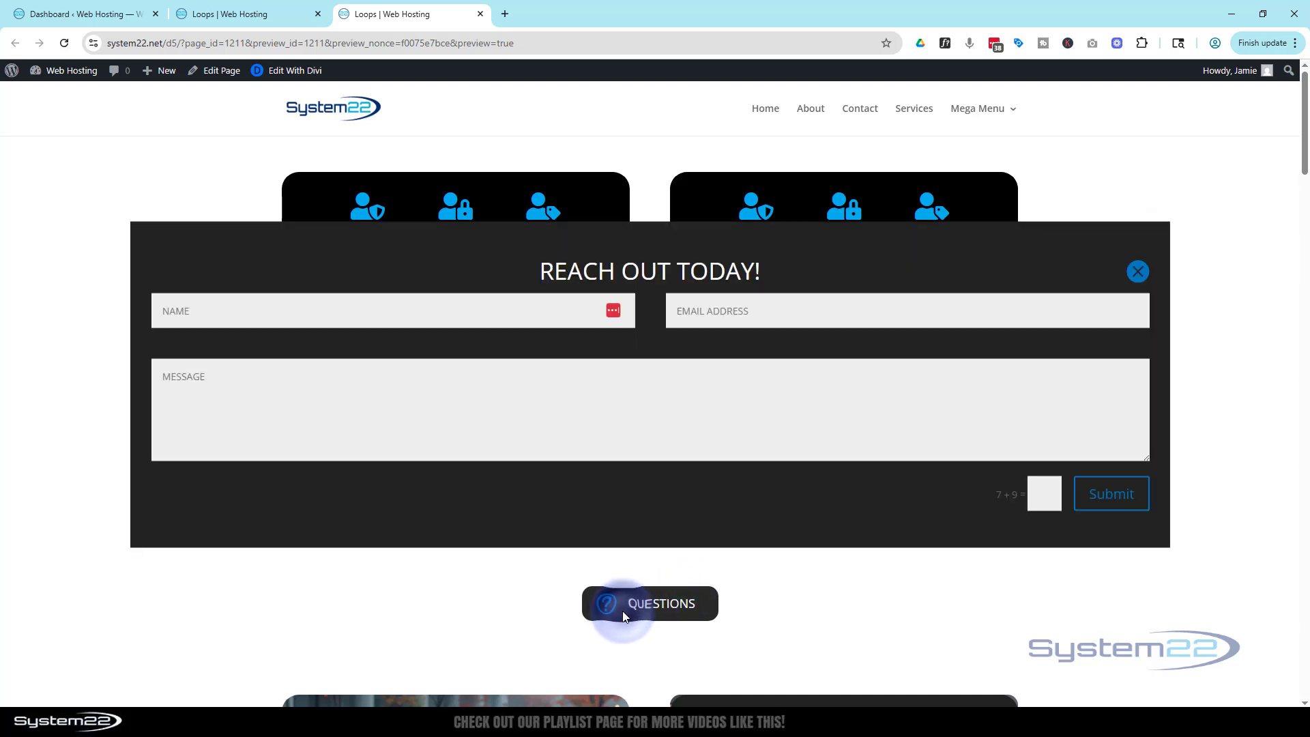
click(1138, 271)
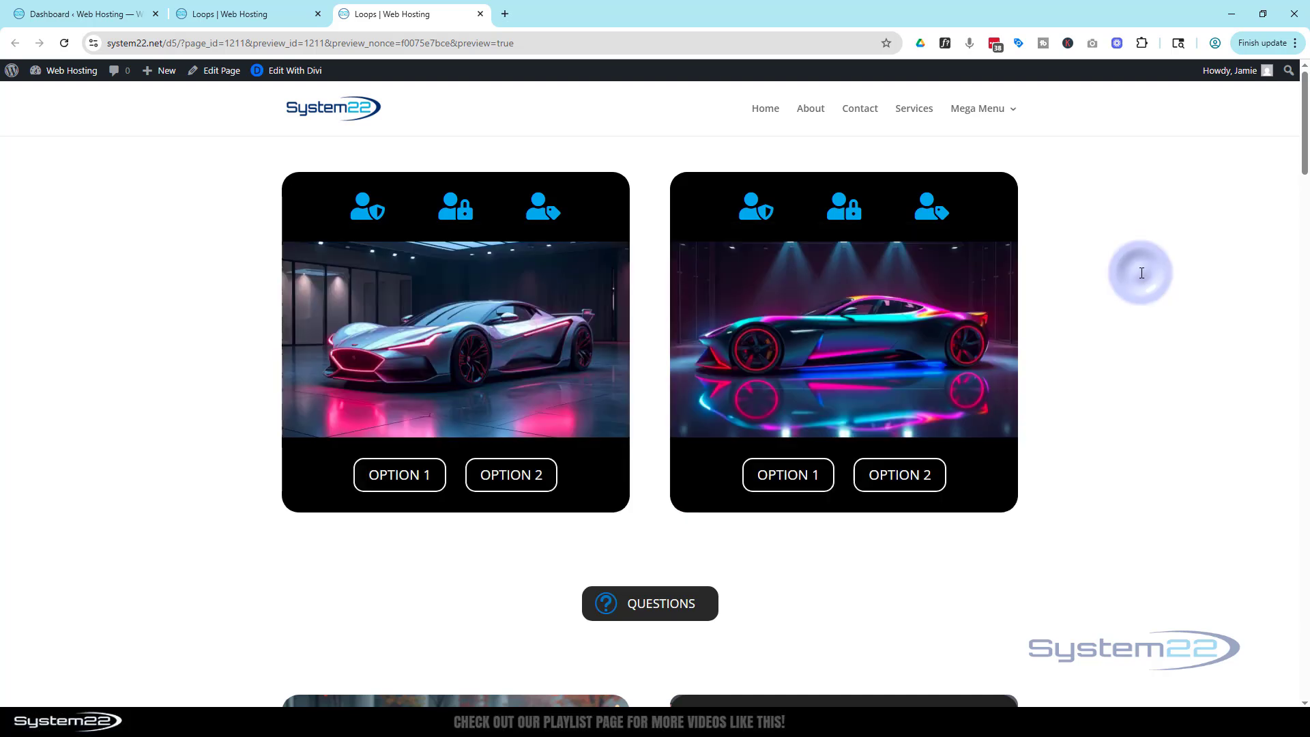
click(620, 616)
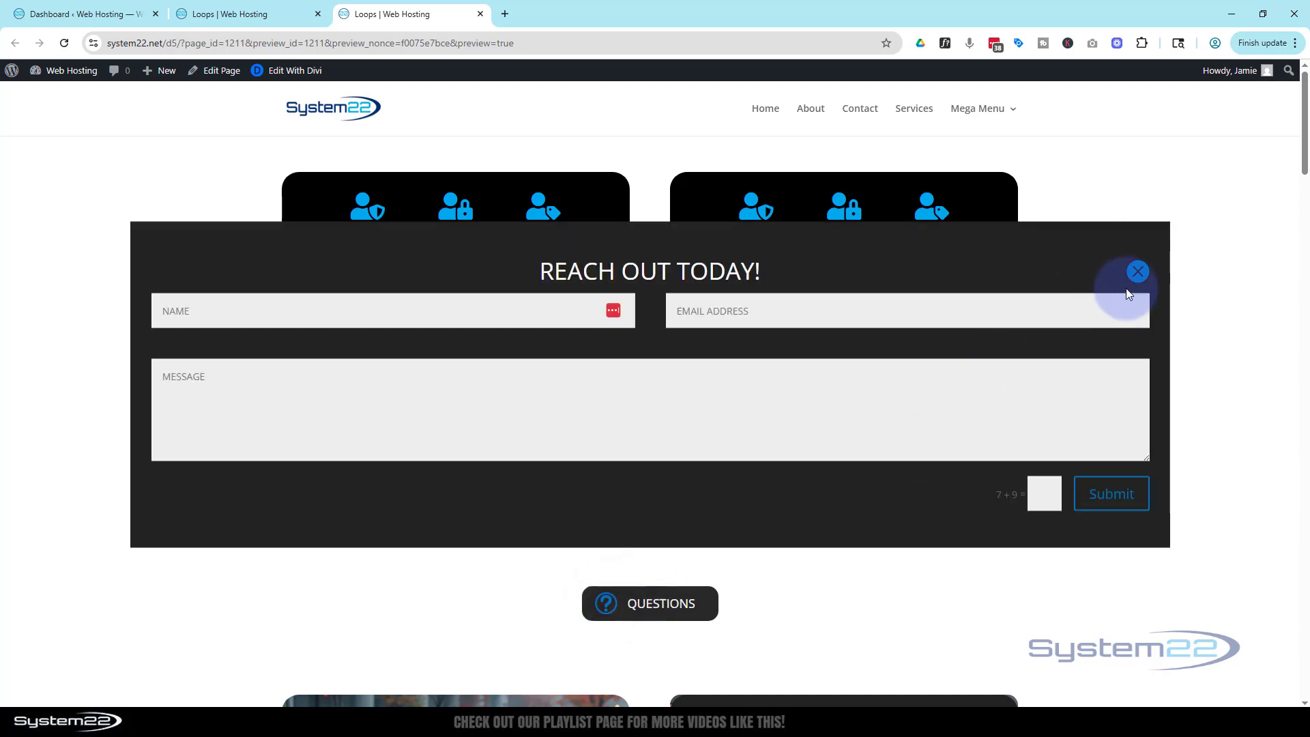
click(1138, 272)
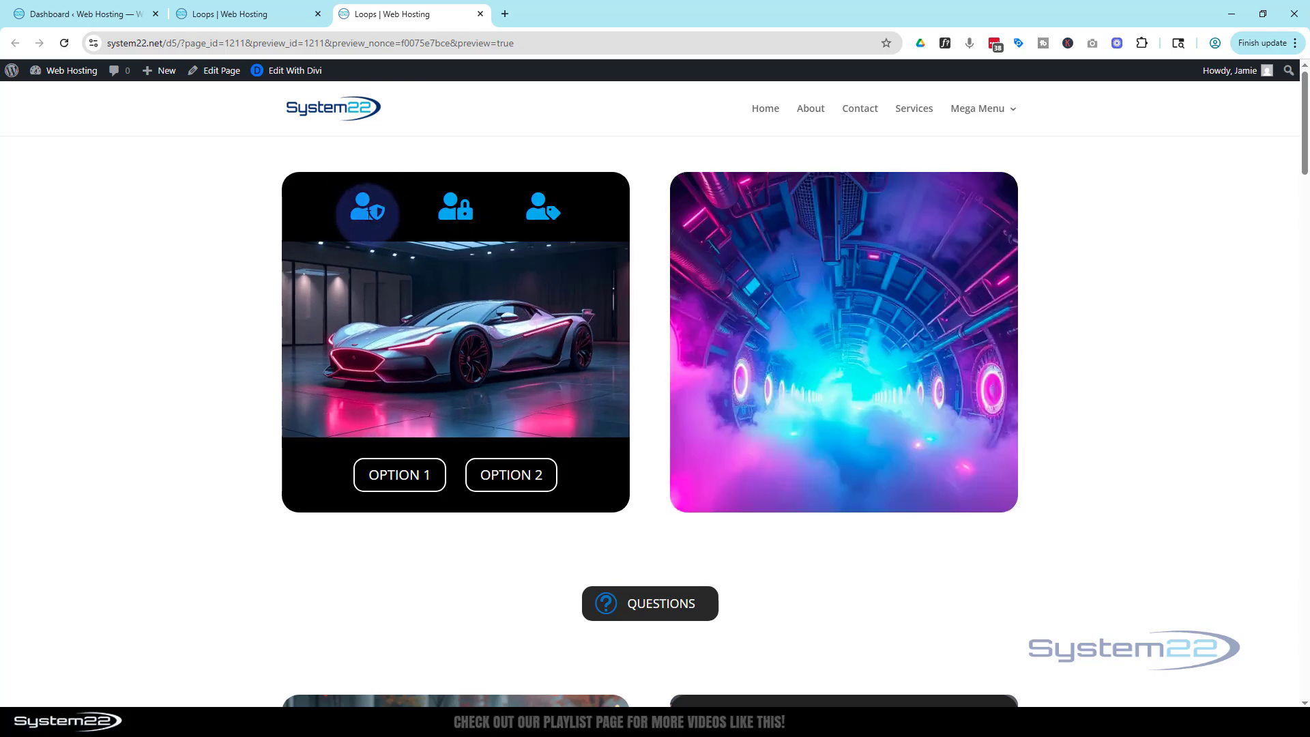
- Test the Details toggles below the two image cards under the Questions blurb in the preview
scroll(775, 365, down, 2)
scroll(779, 356, down, 5)
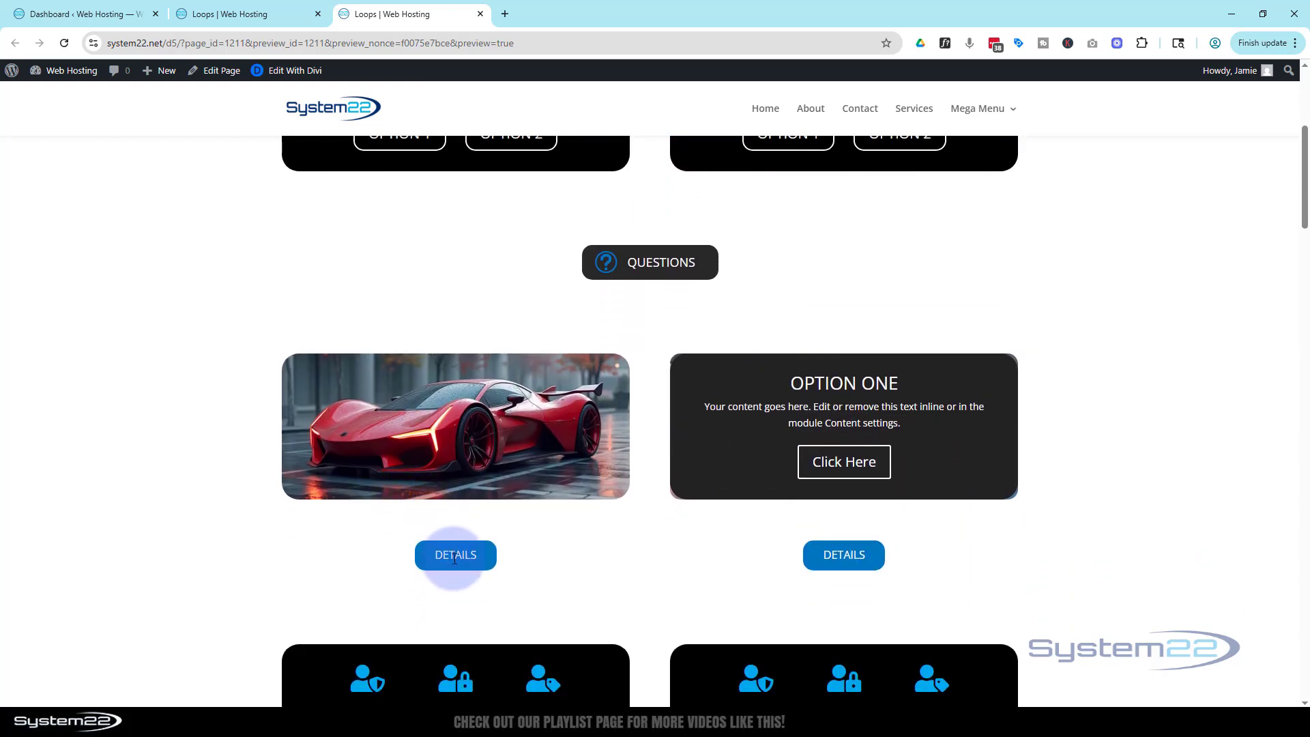
click(455, 558)
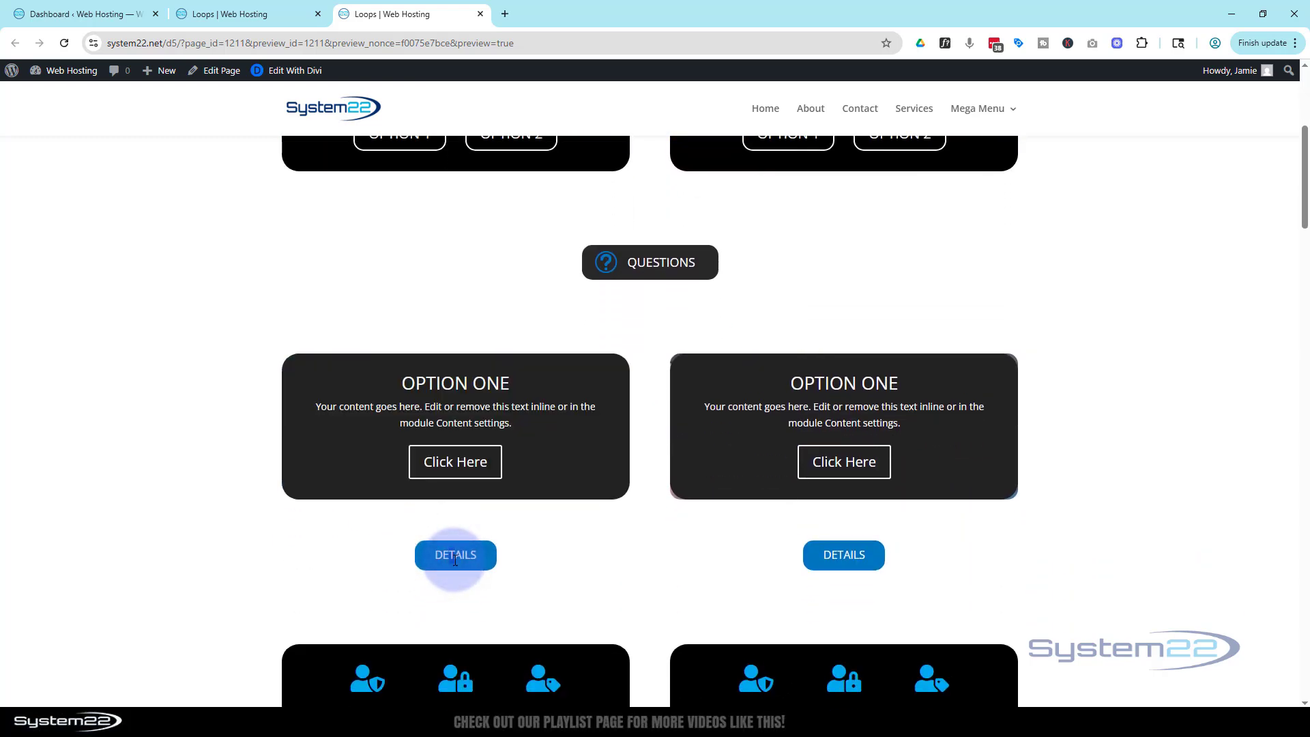
click(826, 555)
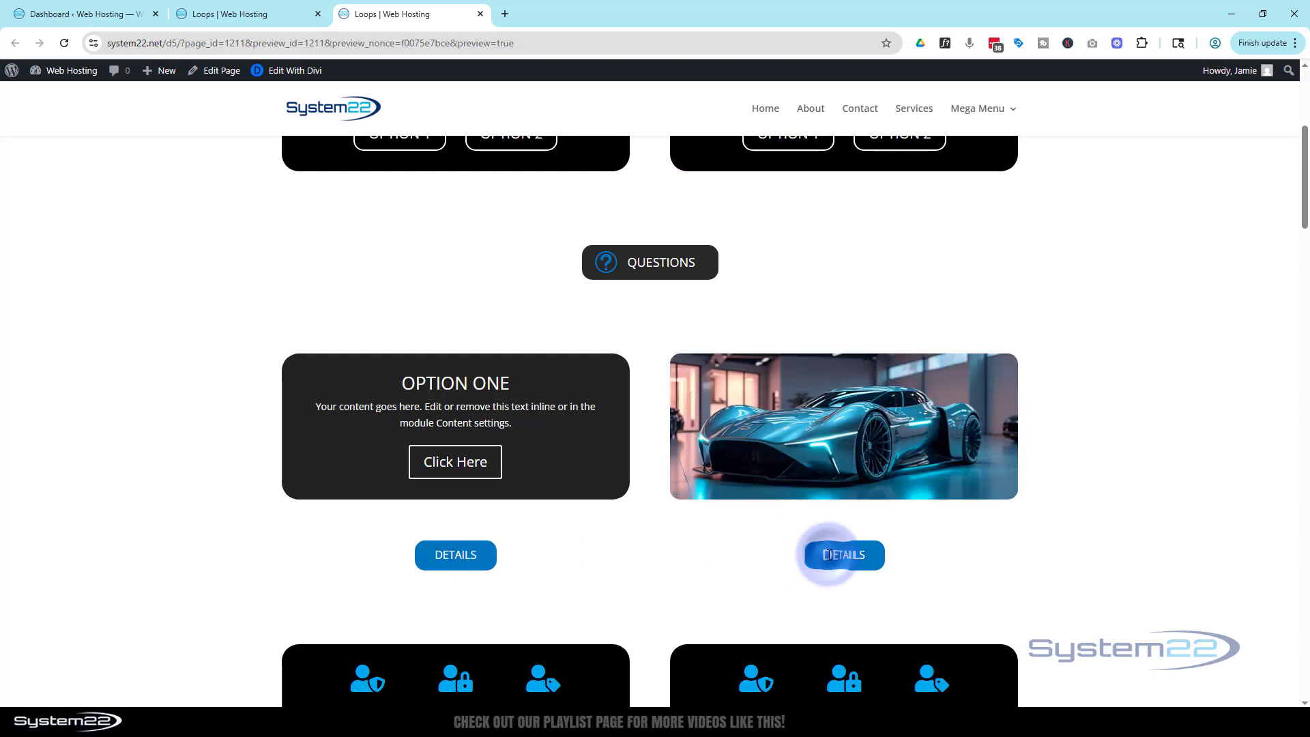
- Test the Details toggles so the red car card shows its image and the other card shows its Option One text
click(823, 556)
click(822, 555)
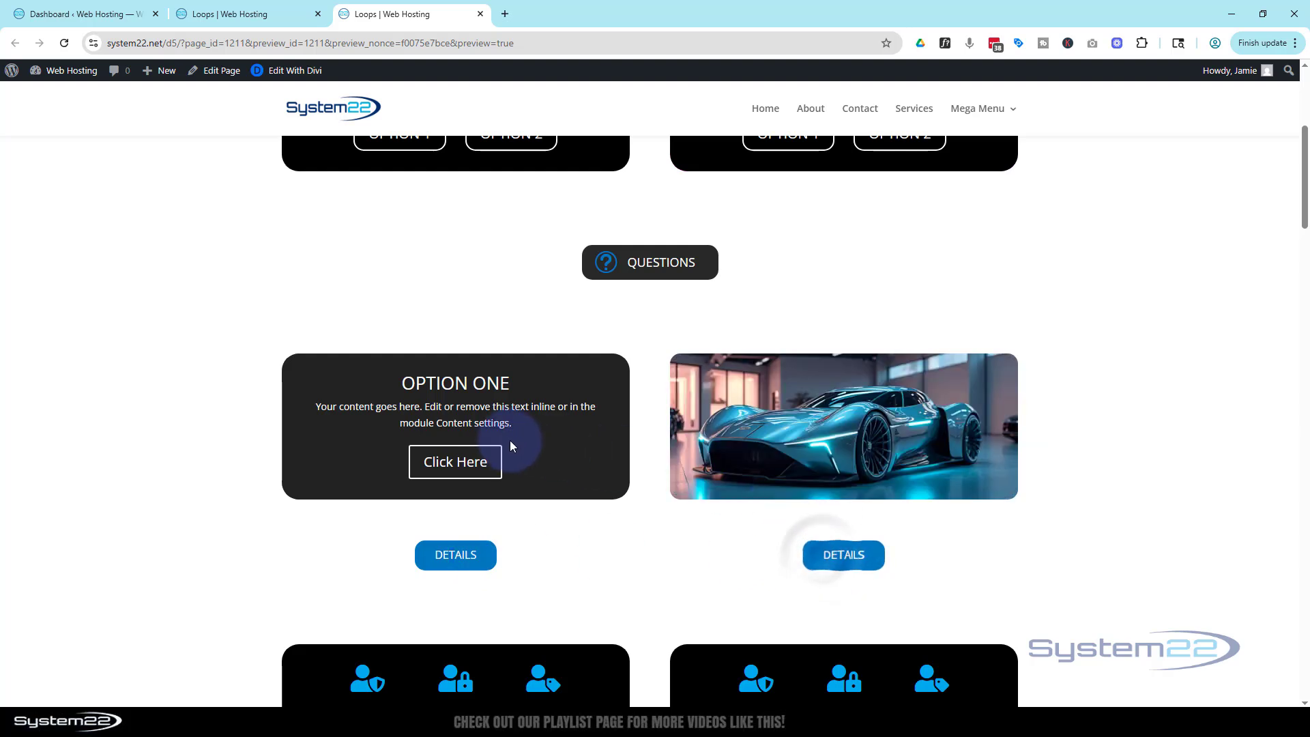
click(841, 555)
click(438, 557)
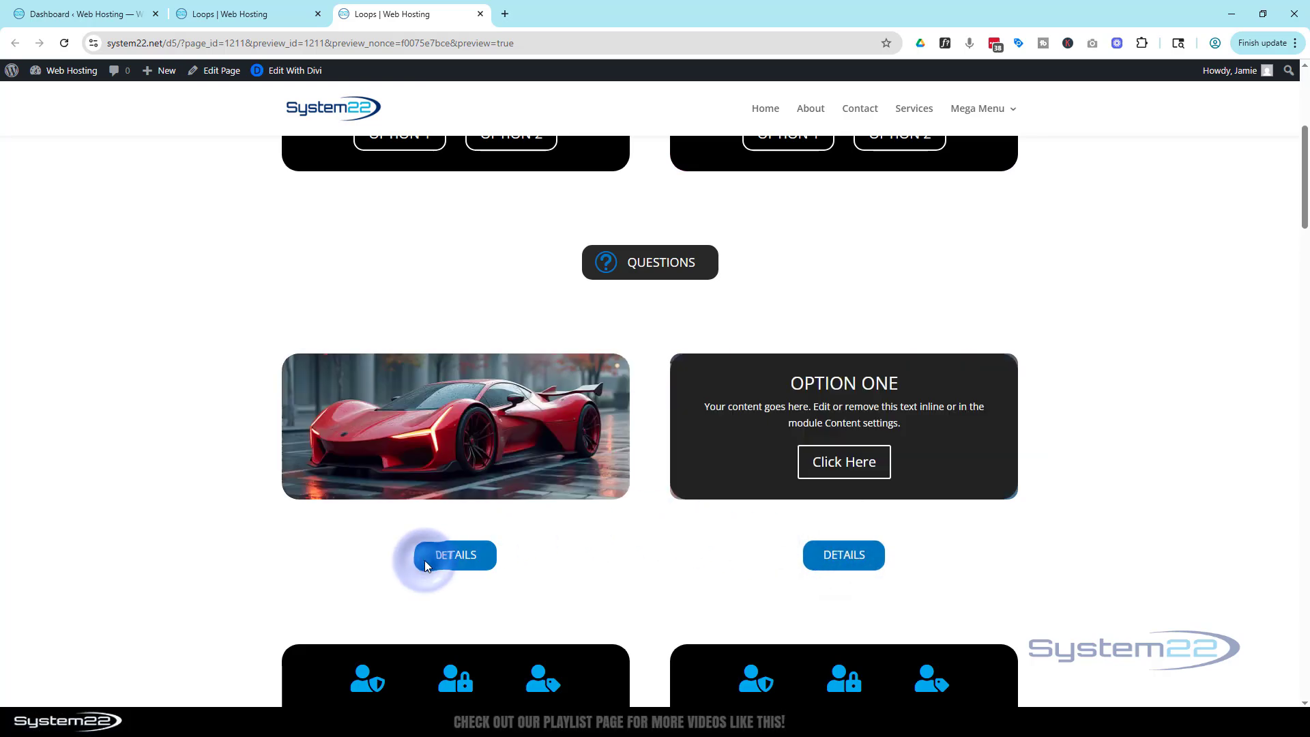
- Test the contact form popup twice at the top of the page, opening it from the Questions blurb and closing it with the X icon
scroll(655, 464, up, 1)
scroll(657, 464, up, 4)
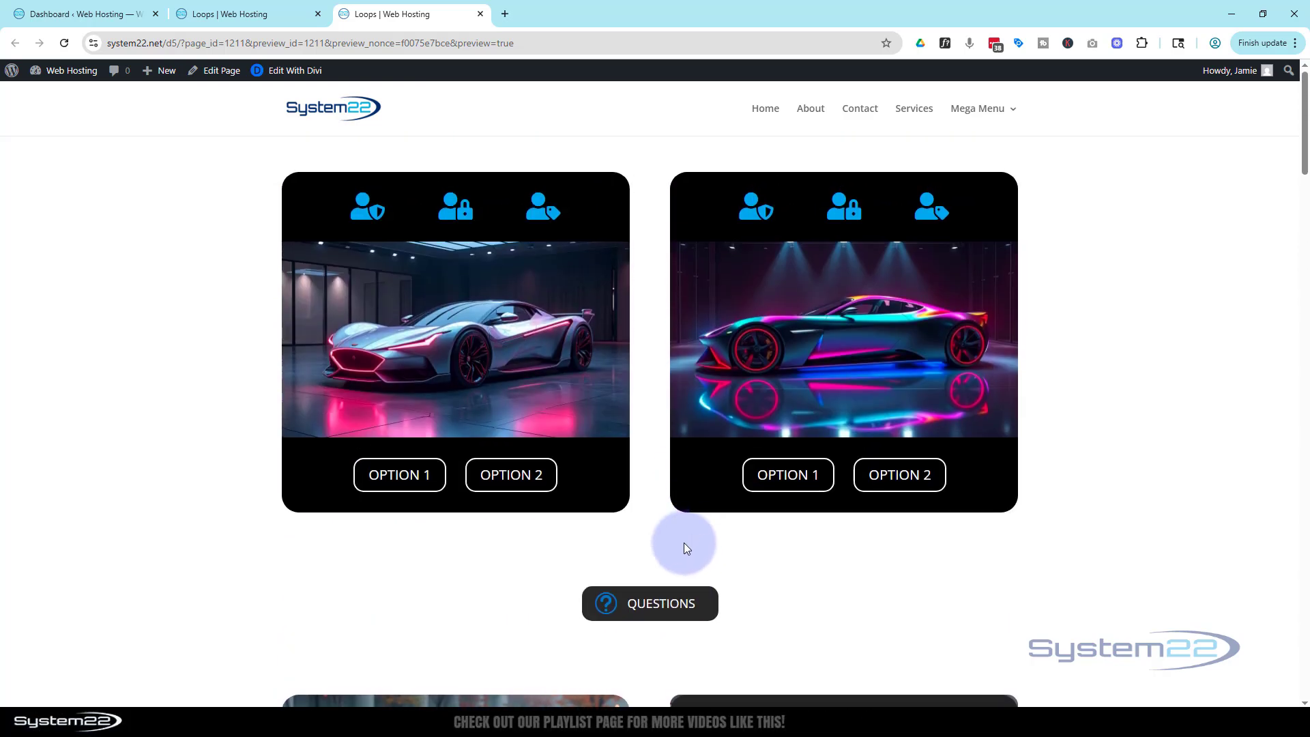
click(626, 613)
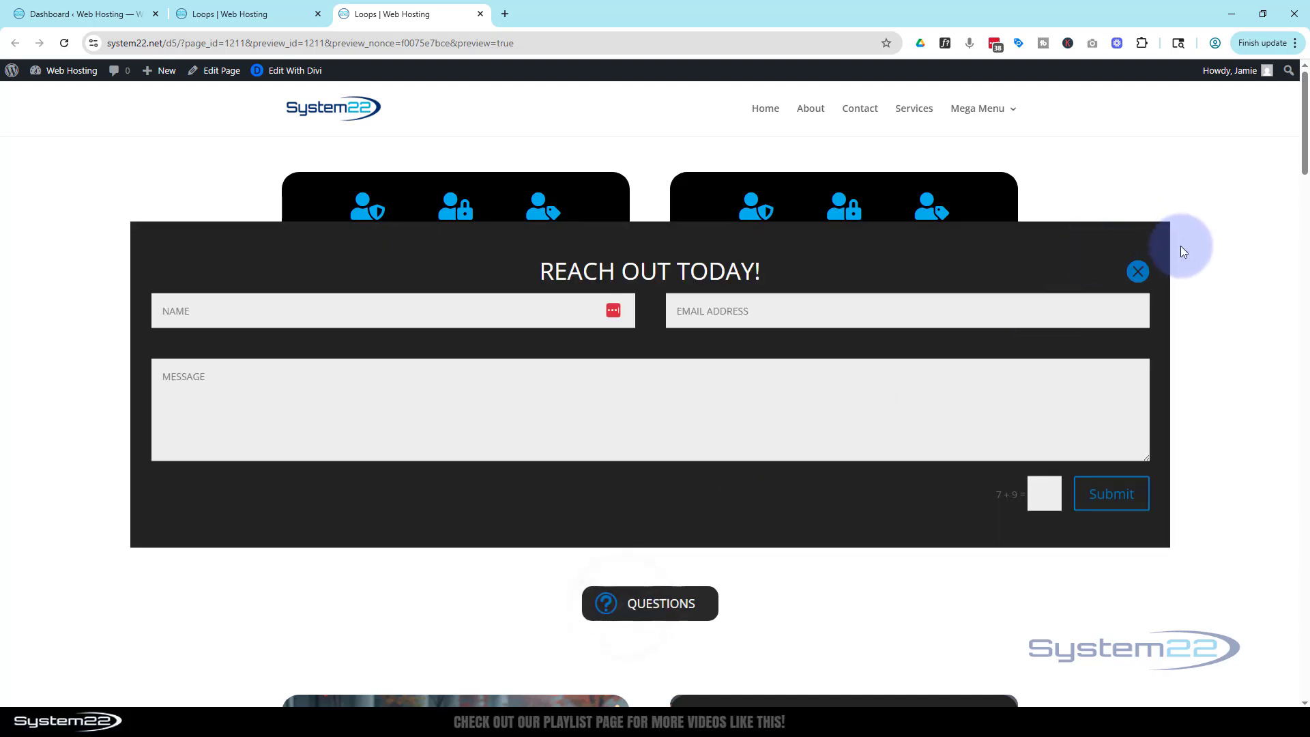
click(1138, 272)
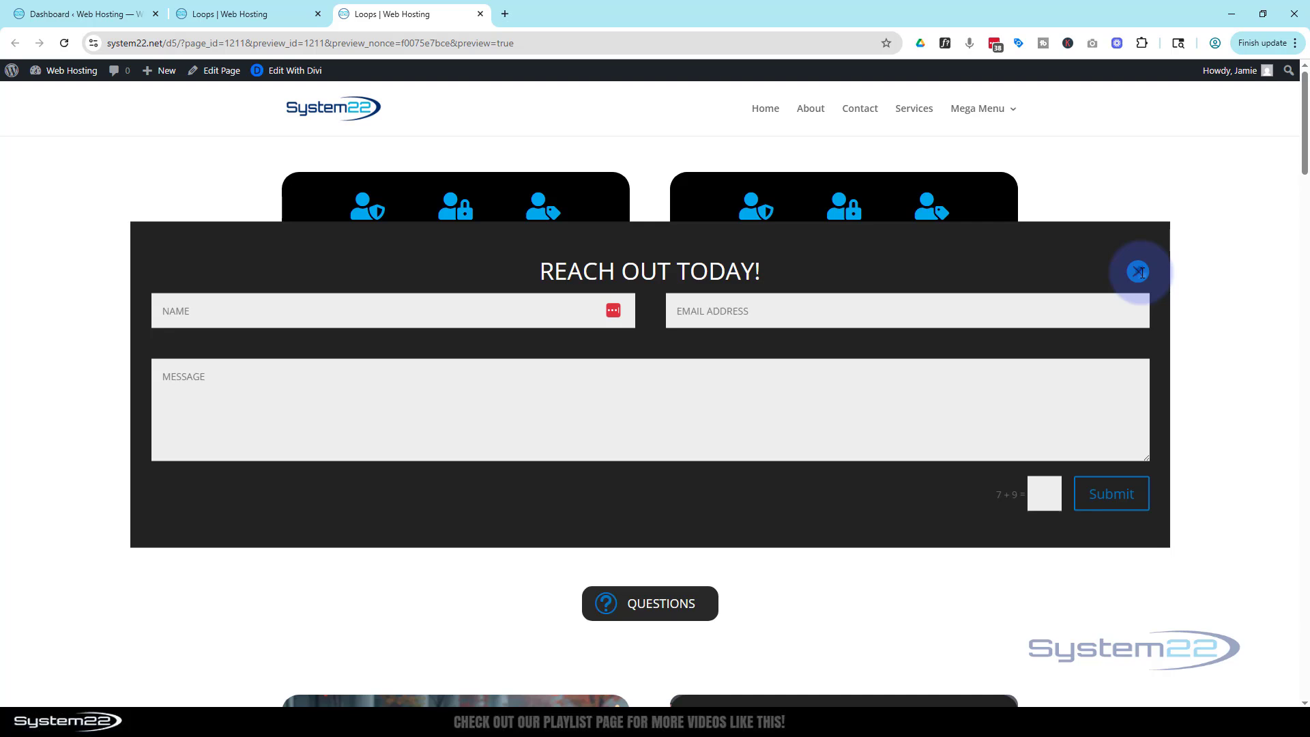
click(1138, 272)
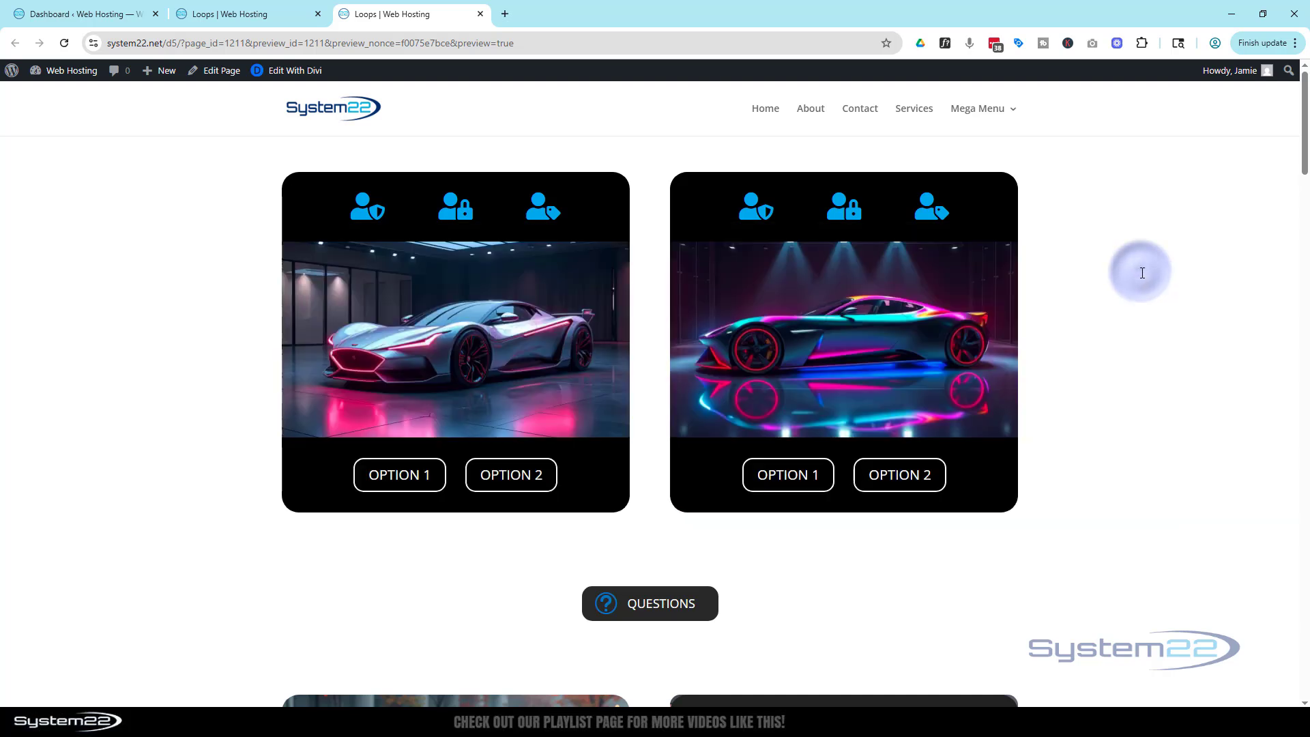
click(626, 610)
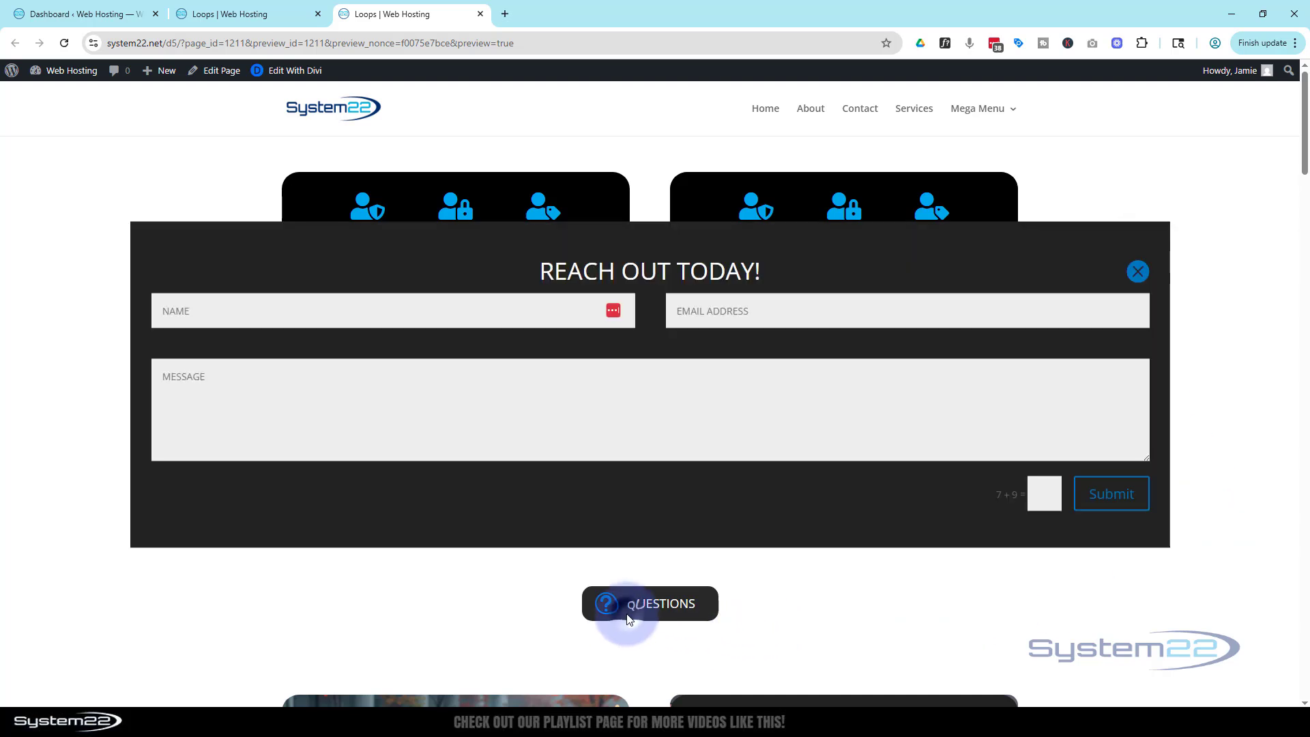
click(1138, 271)
scroll(1143, 266, down, 1)
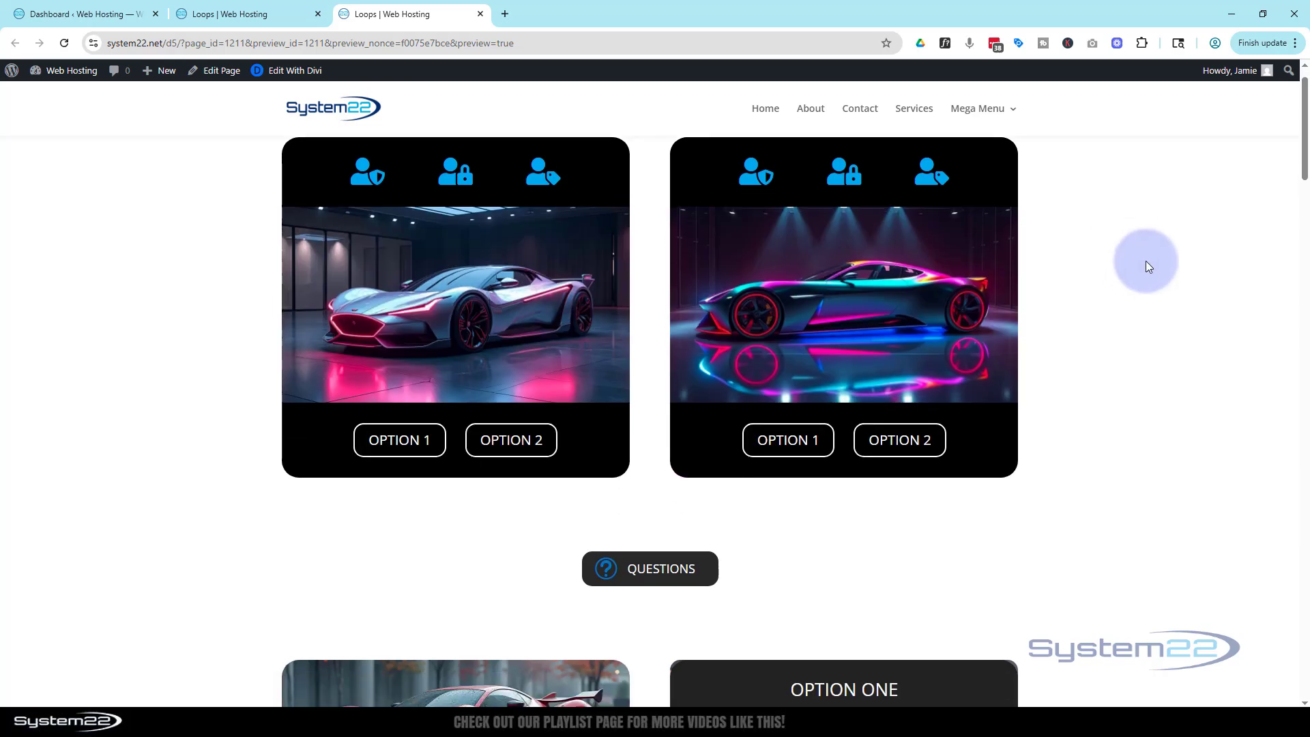
scroll(1146, 265, down, 2)
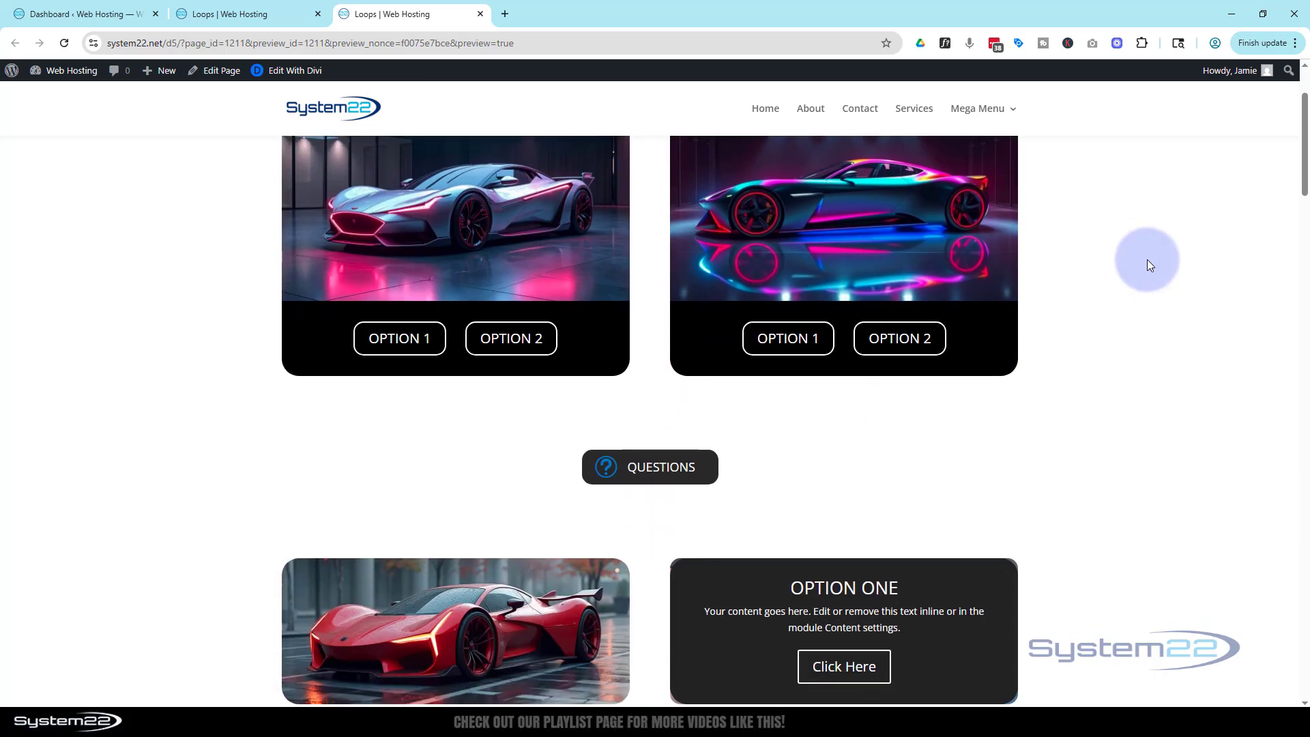
scroll(1134, 317, up, 2)
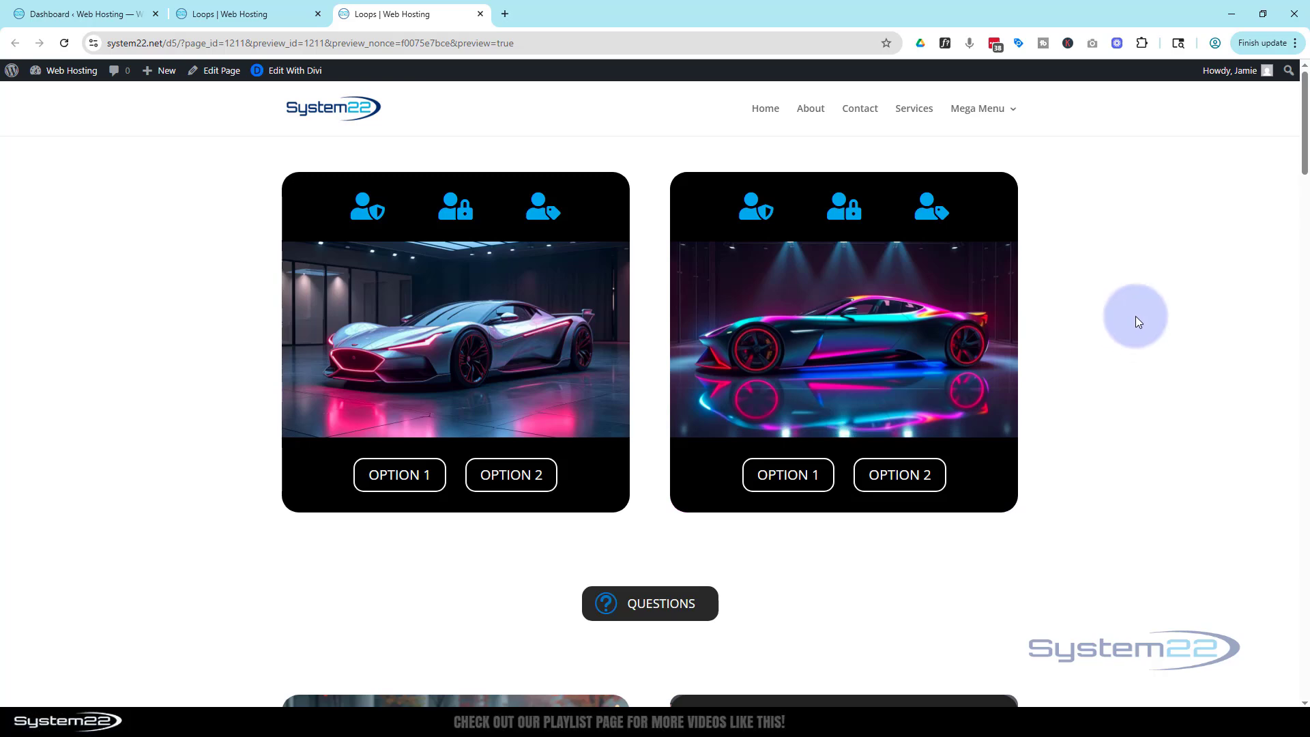
- Test closing the contact form popup first with its X icon and, after reopening it, with the Questions blurb itself
click(707, 613)
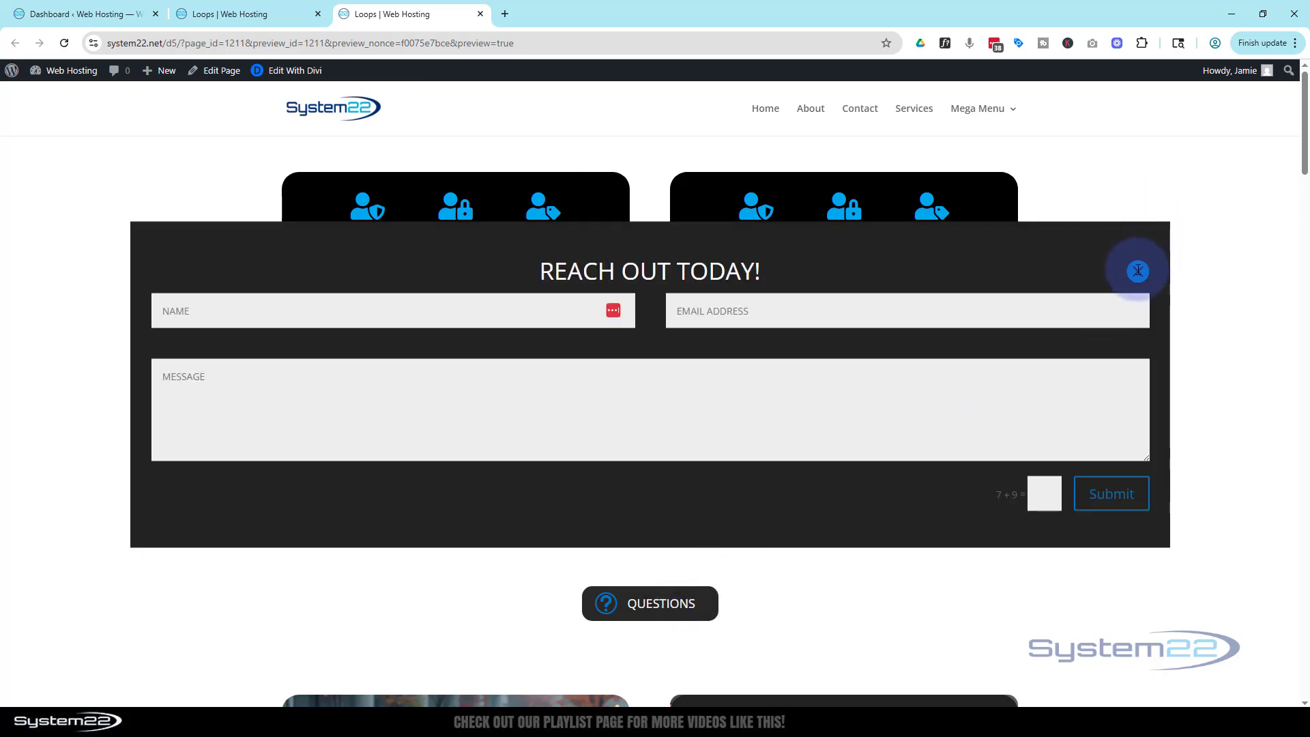
click(1138, 271)
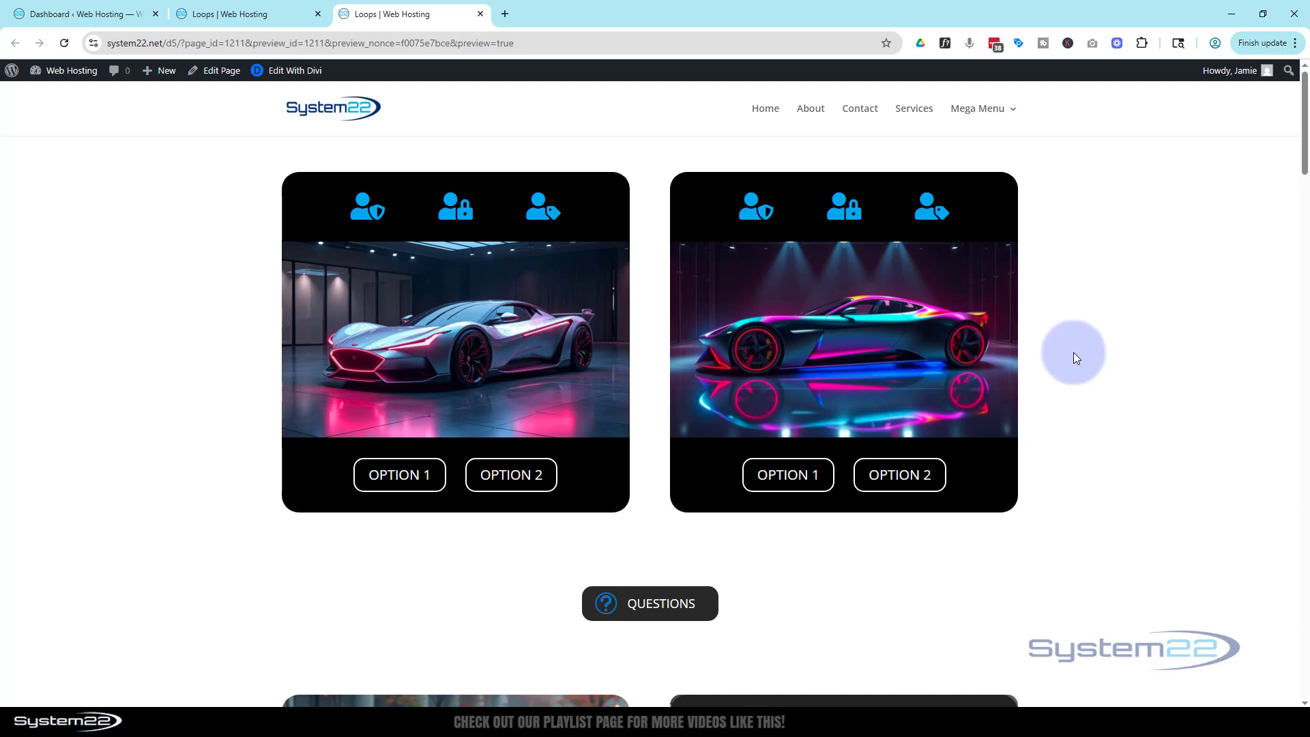
click(700, 611)
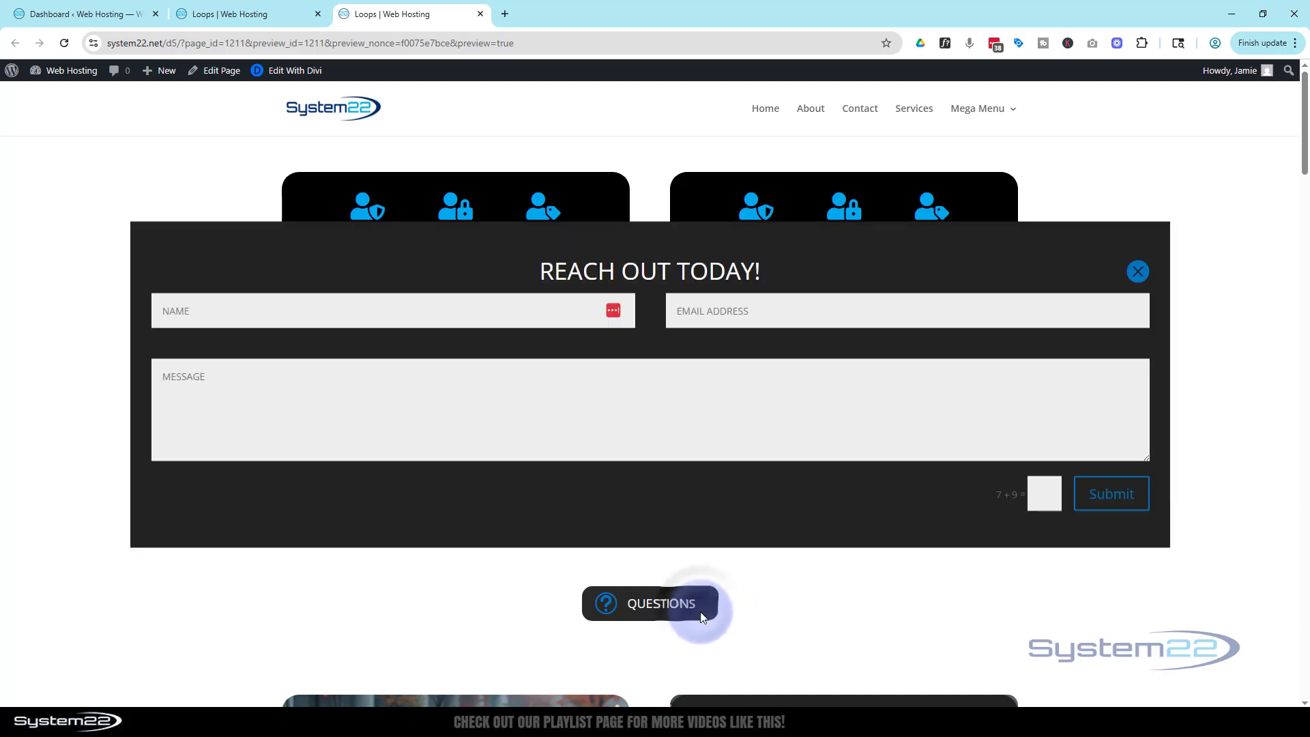
click(698, 613)
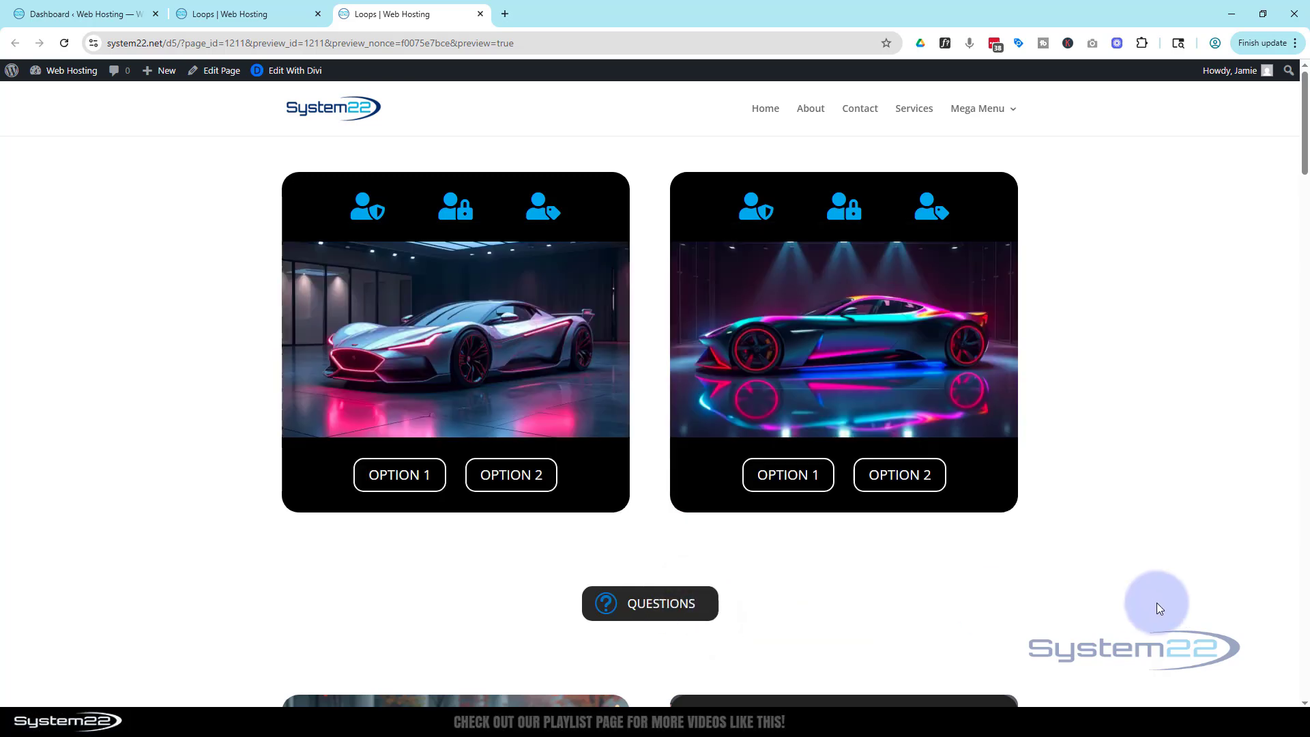
scroll(1154, 601, down, 5)
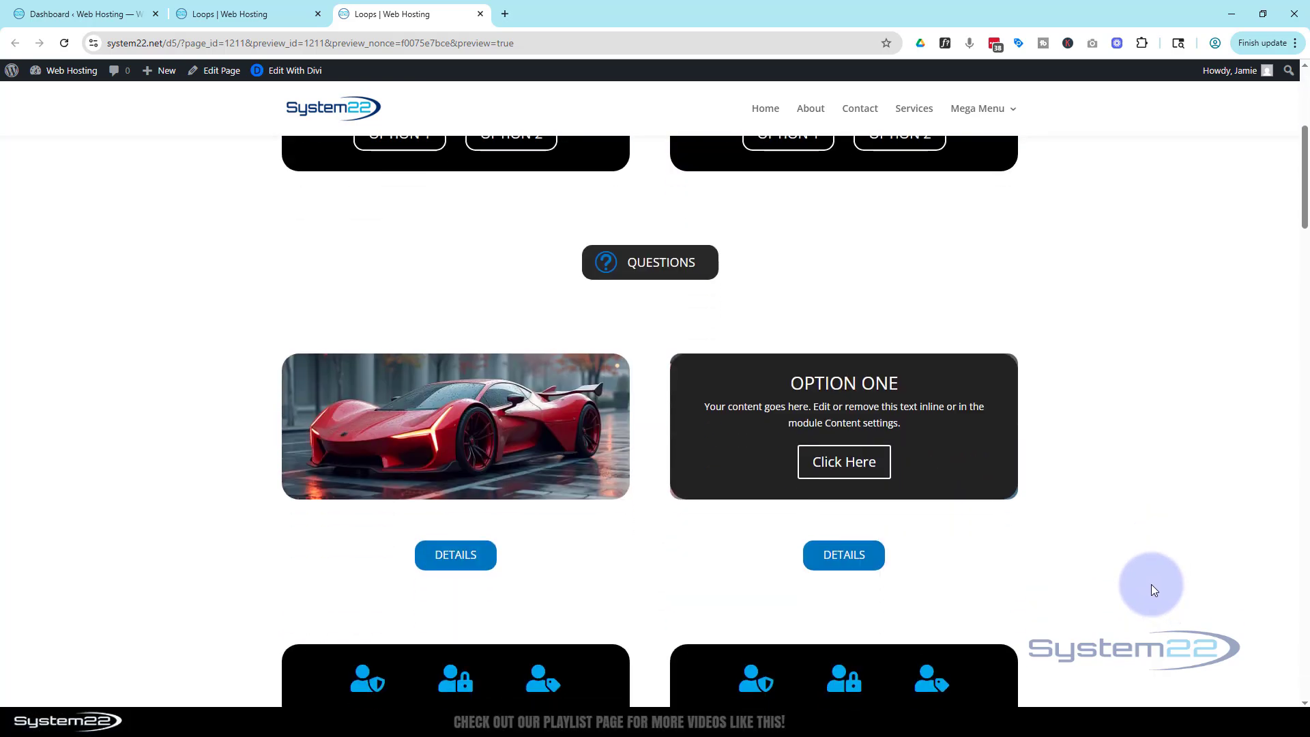
scroll(1152, 585, down, 5)
scroll(1152, 584, up, 6)
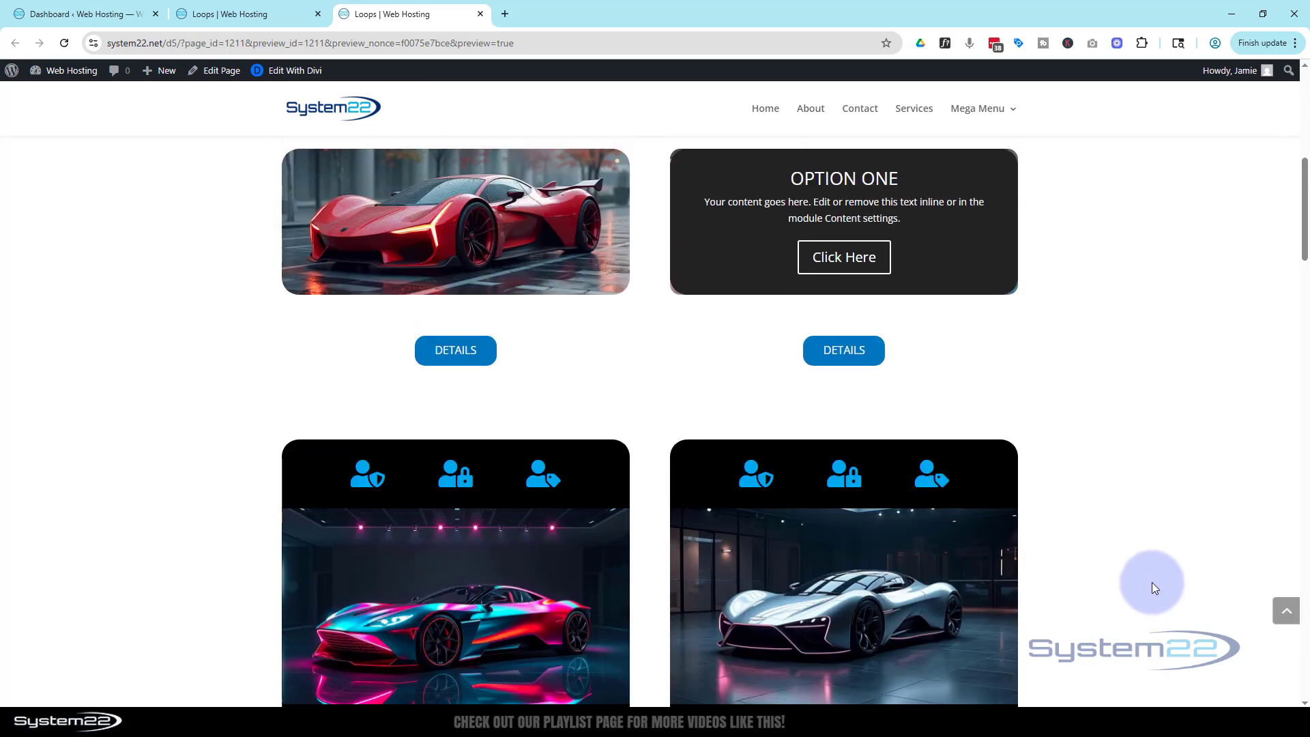
scroll(1151, 579, up, 4)
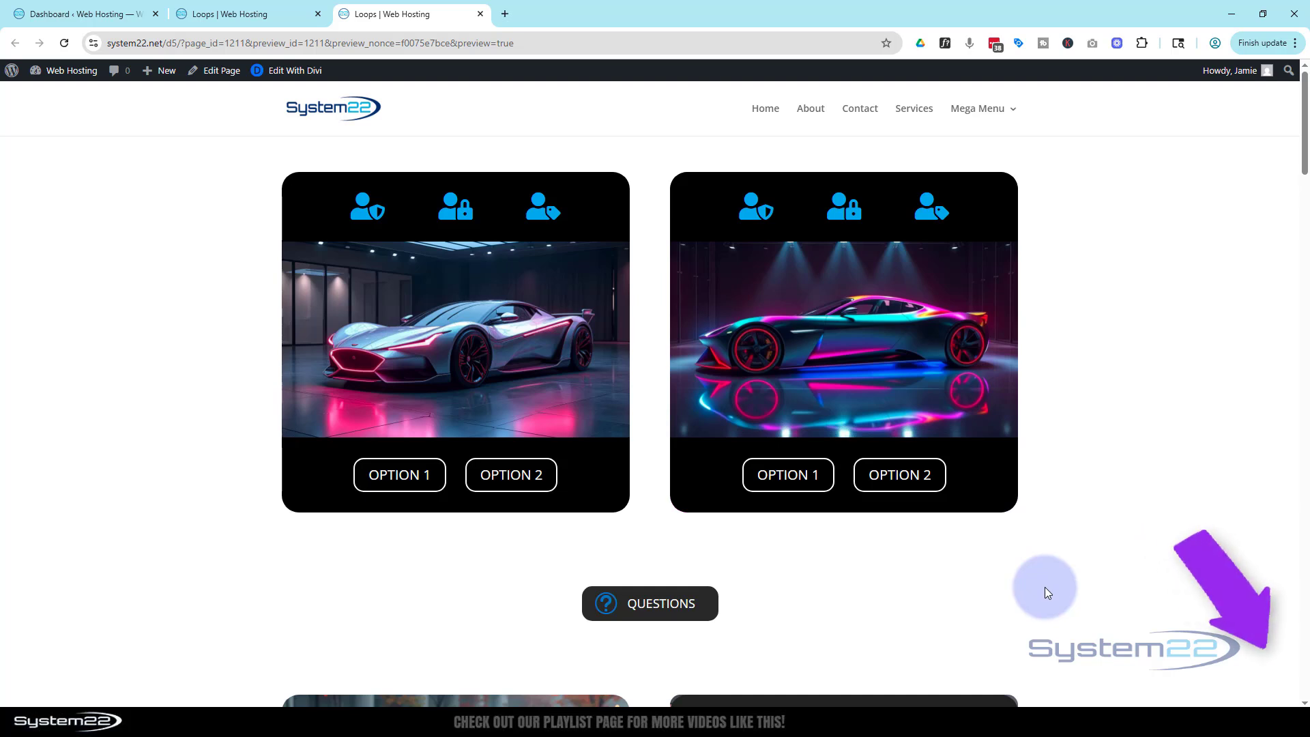
- Run a final check of the Questions popup, opening the contact form and closing it with the X icon two times
click(704, 616)
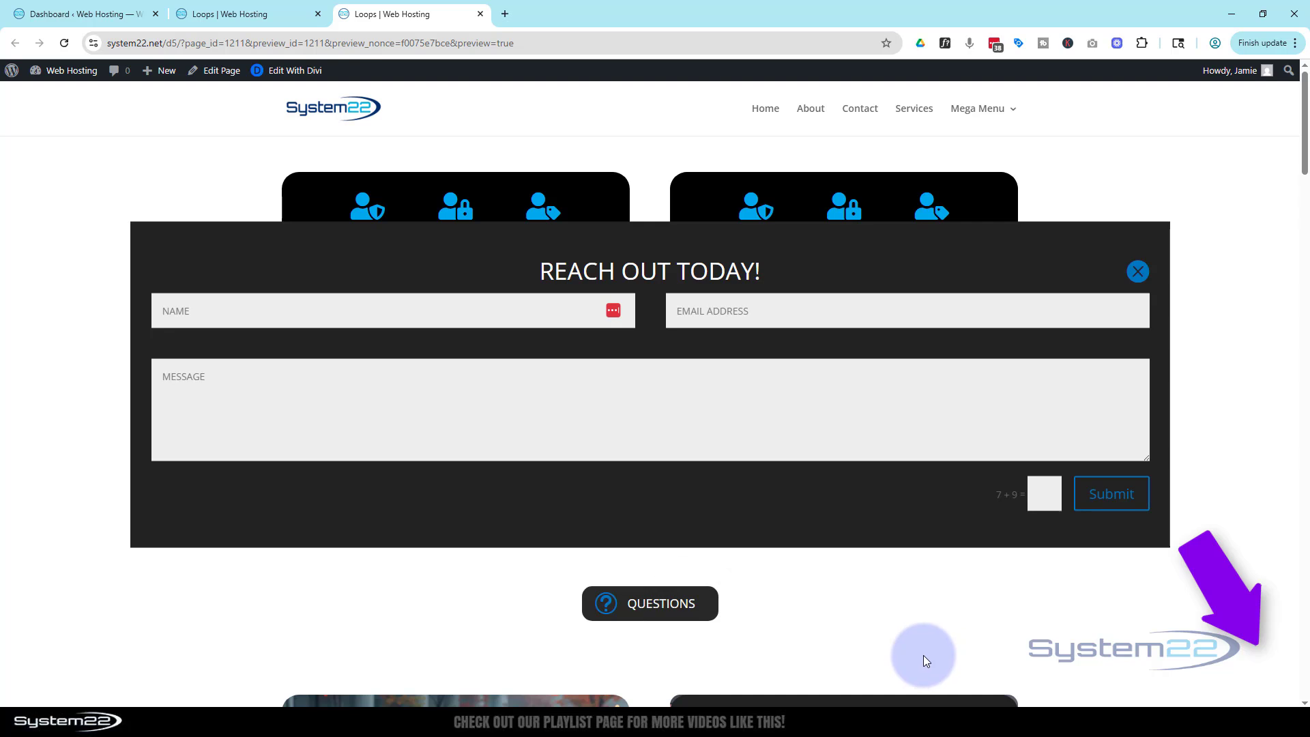
click(1137, 272)
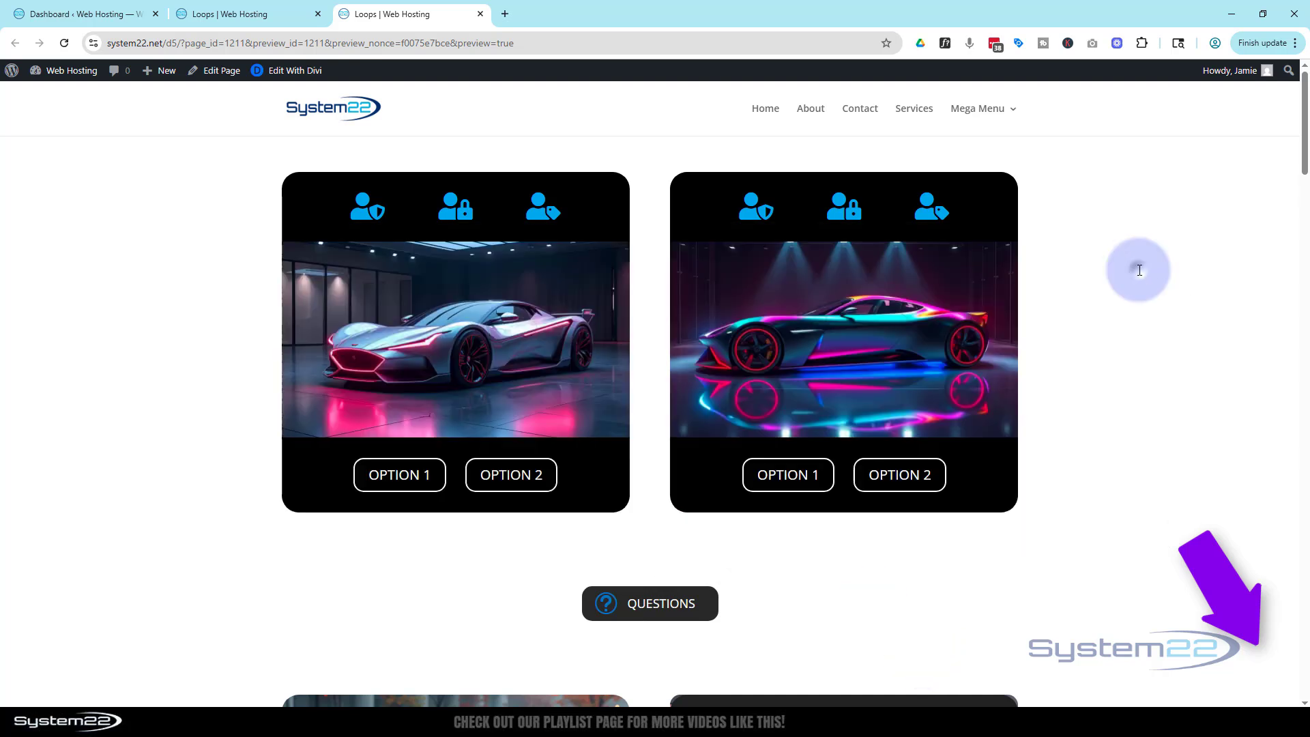
click(698, 612)
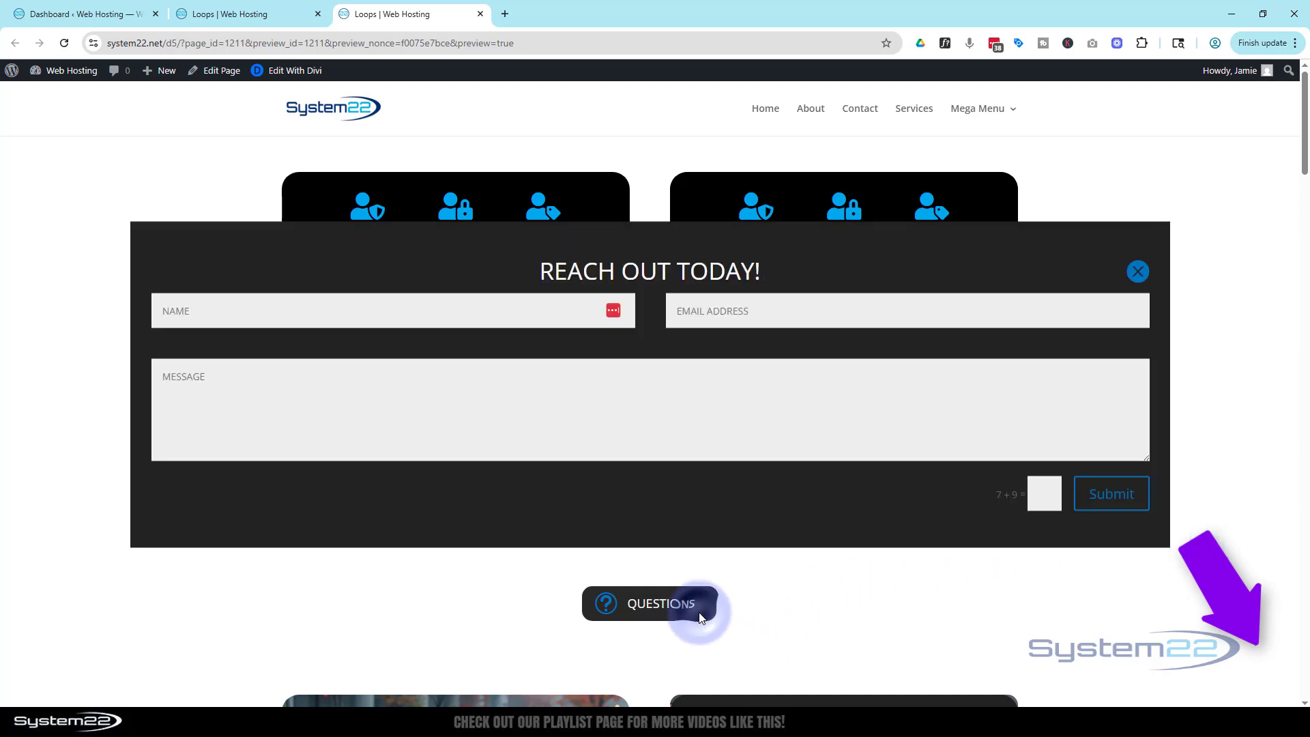
click(1138, 272)
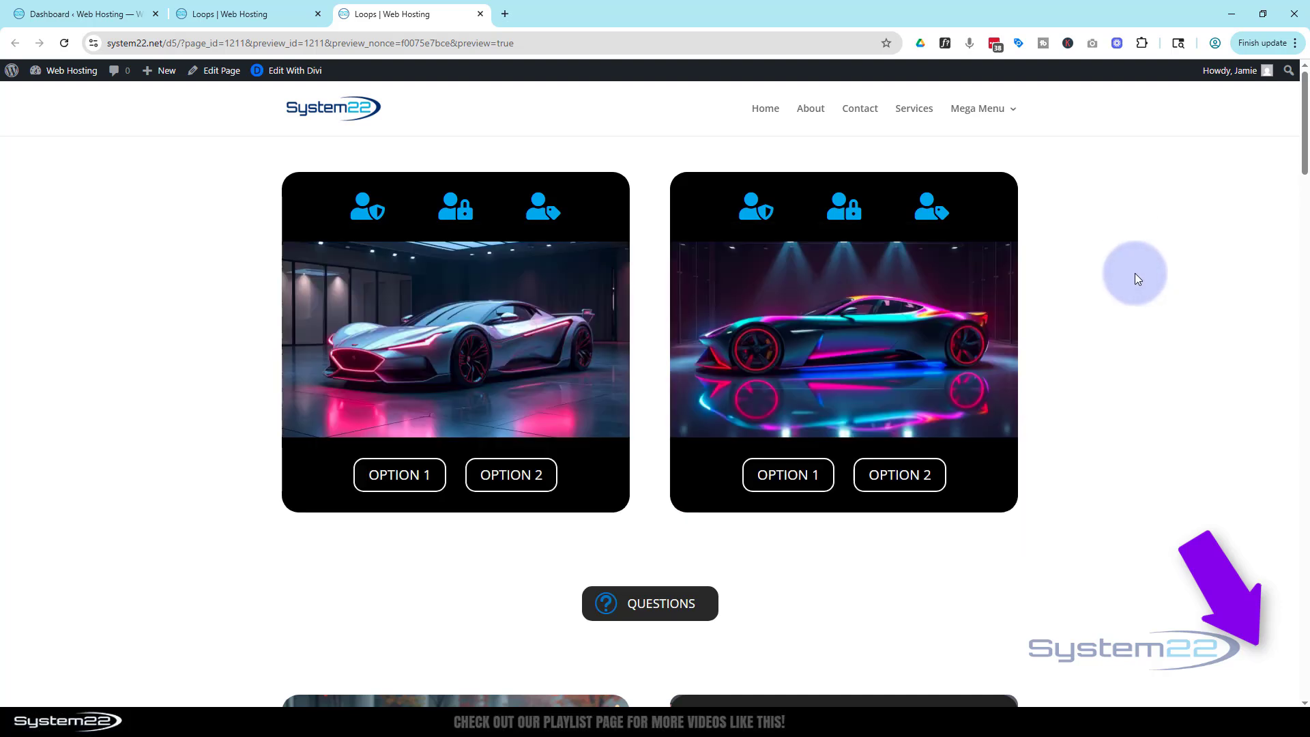